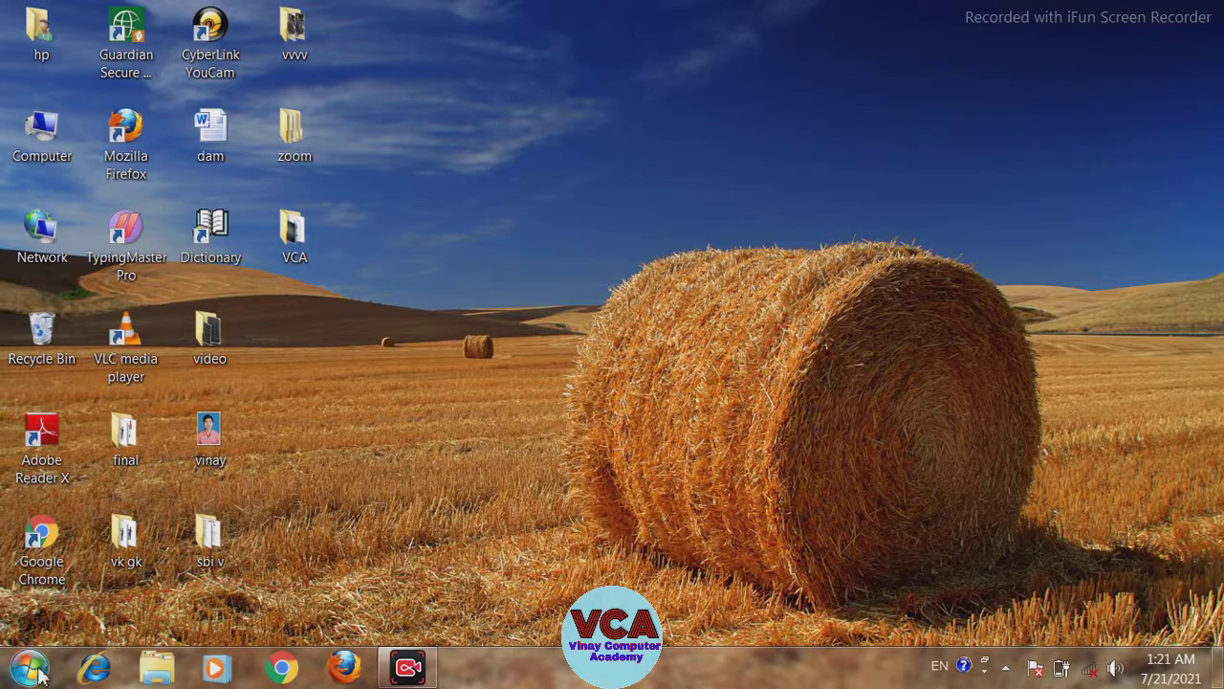
Step: Start Microsoft Word 2010 and dismiss the Activation Wizard
click(30, 668)
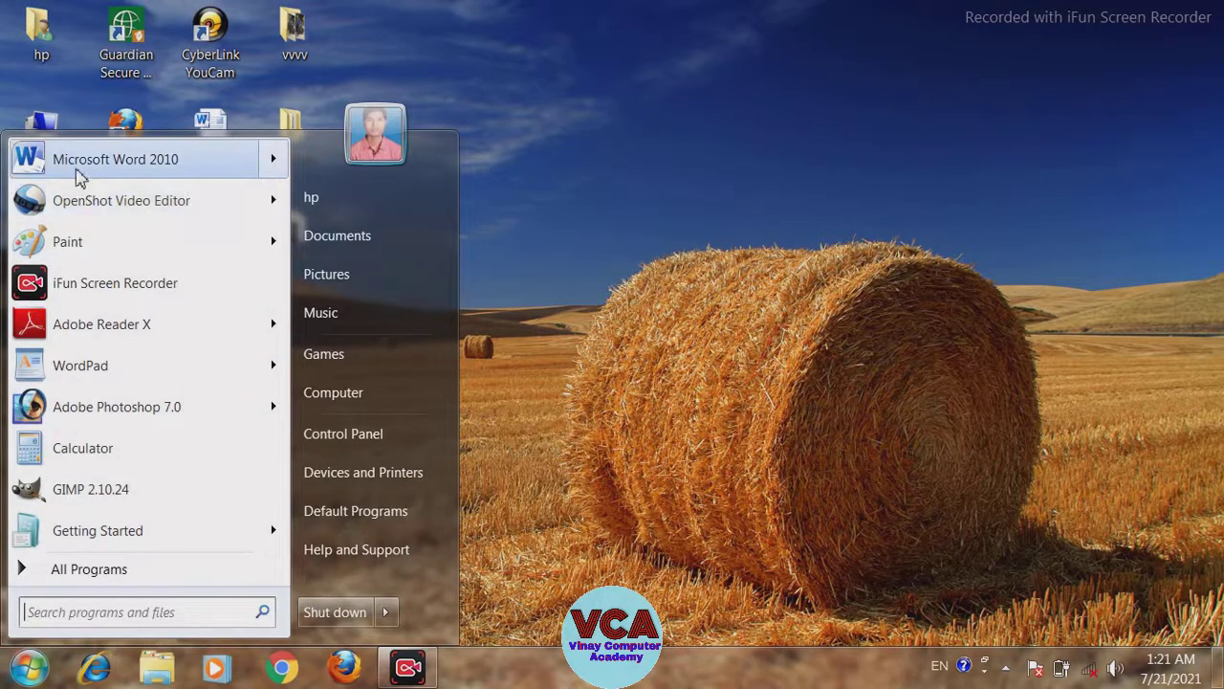
mouse_move(80, 177)
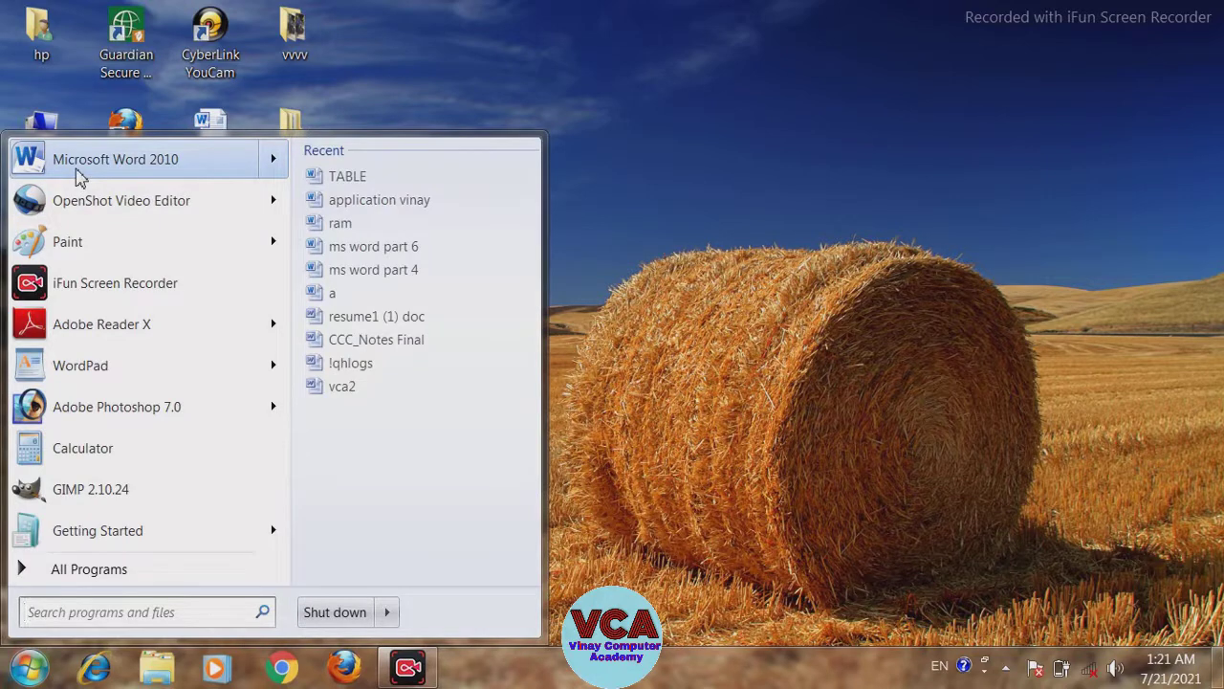
click(80, 176)
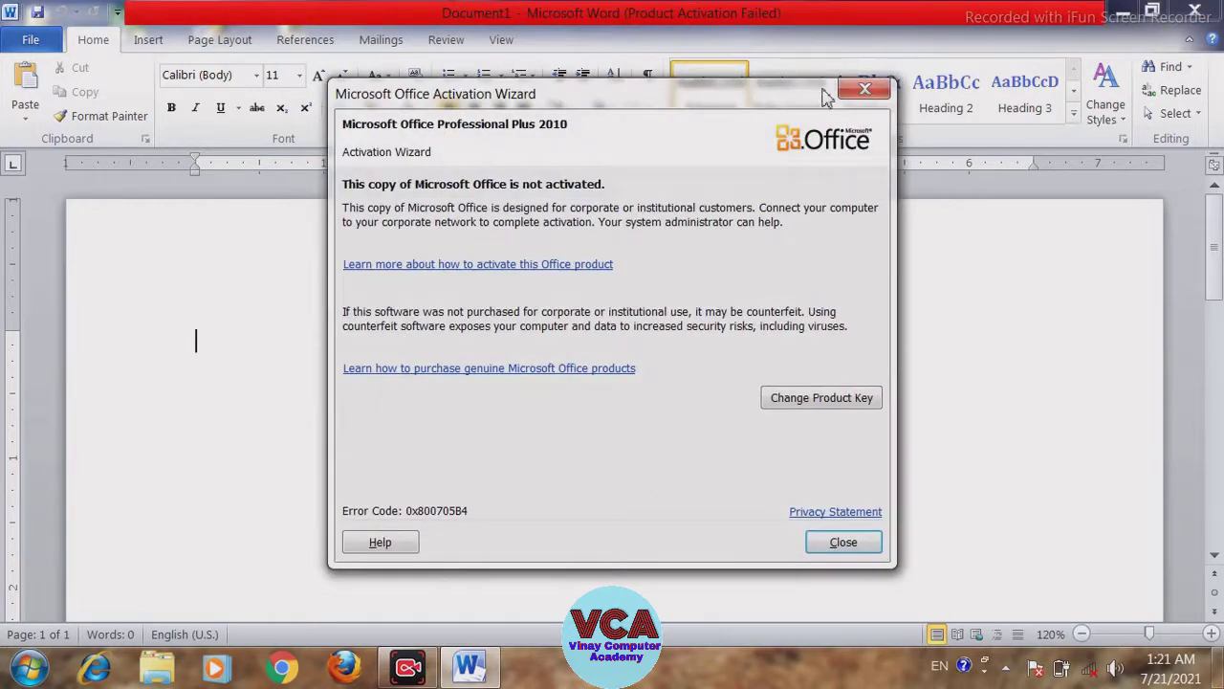
click(864, 91)
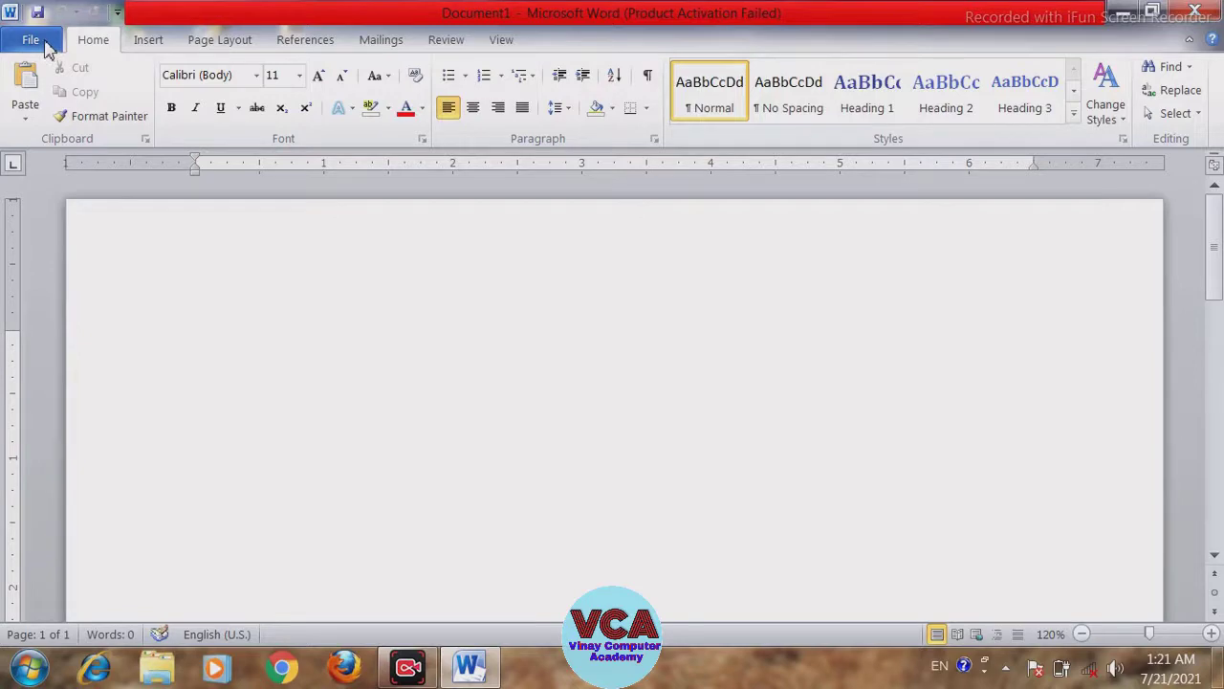
Step: Open the recent document TABLE and bring up the layout tools for its calendar table
click(31, 40)
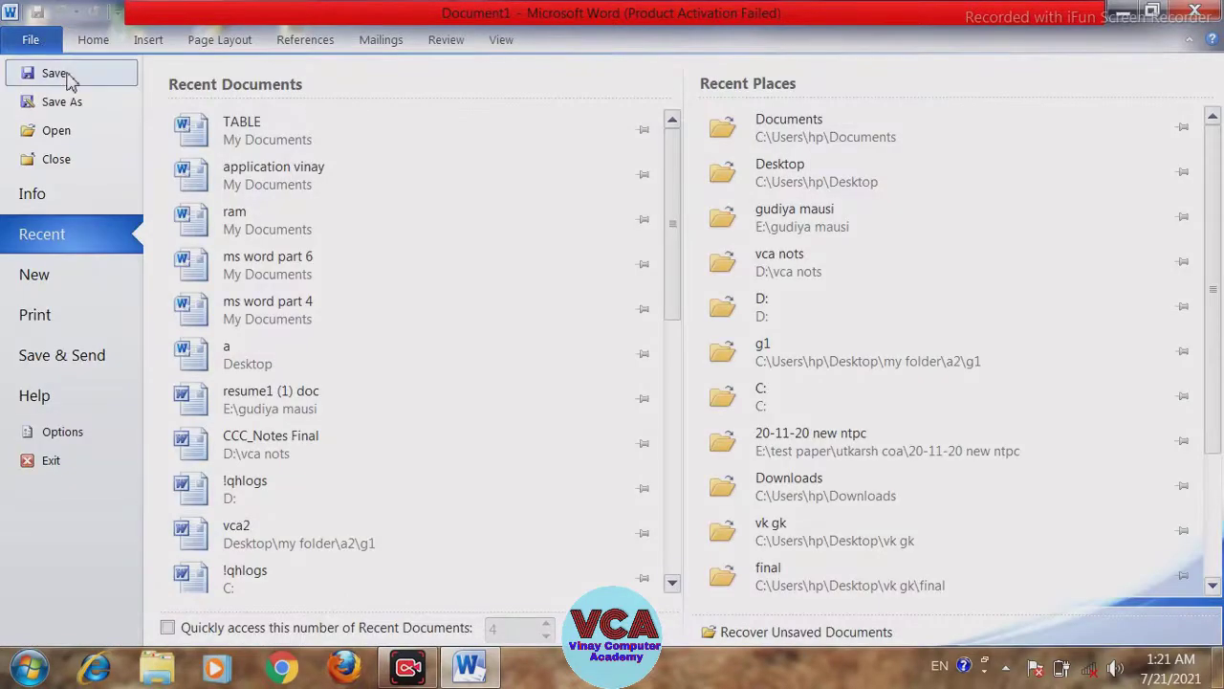
click(266, 134)
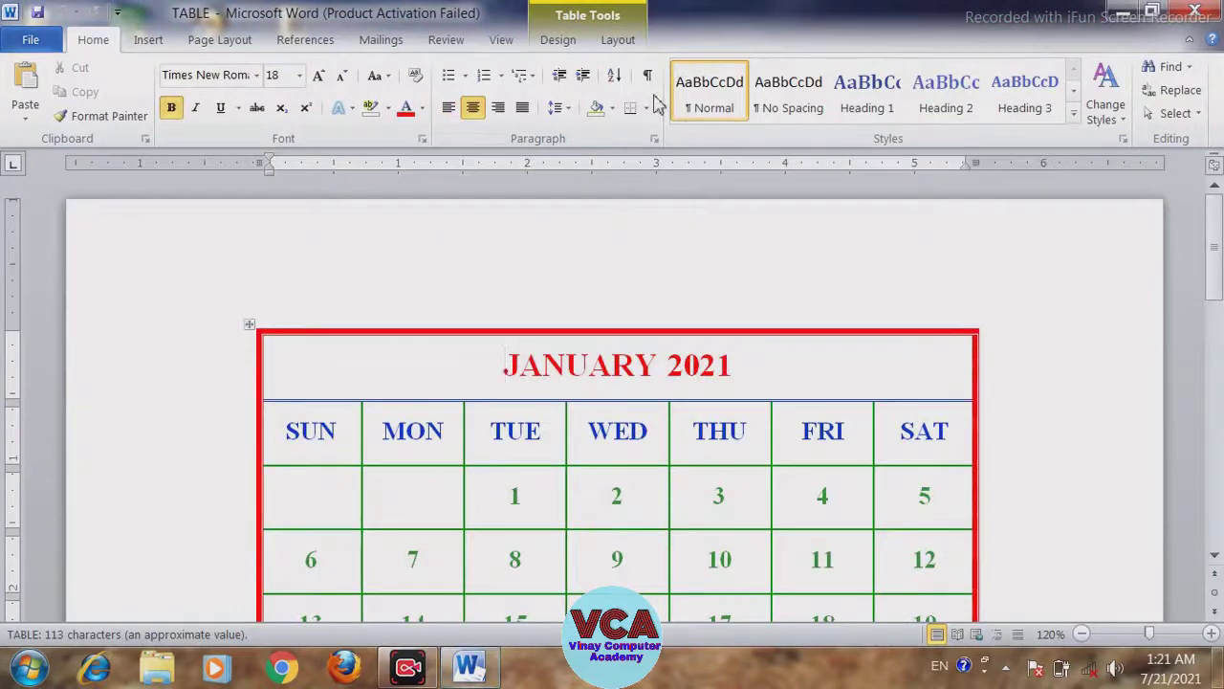
drag(1211, 237, 1217, 281)
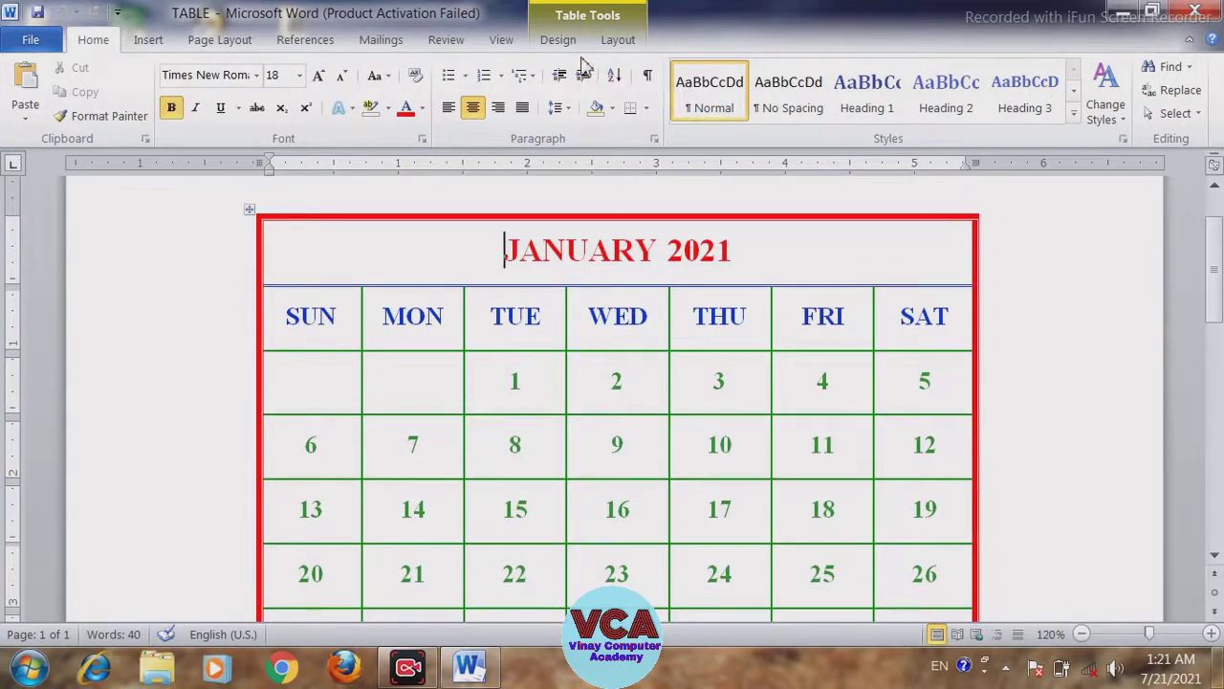
click(617, 40)
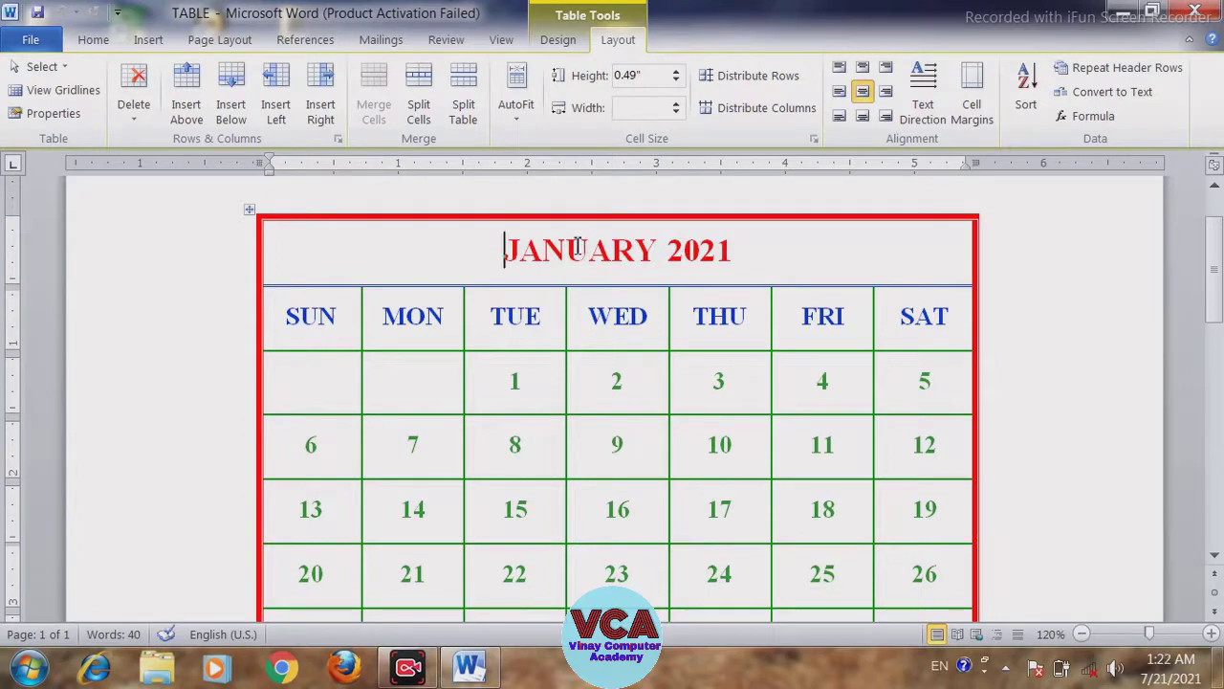
click(521, 132)
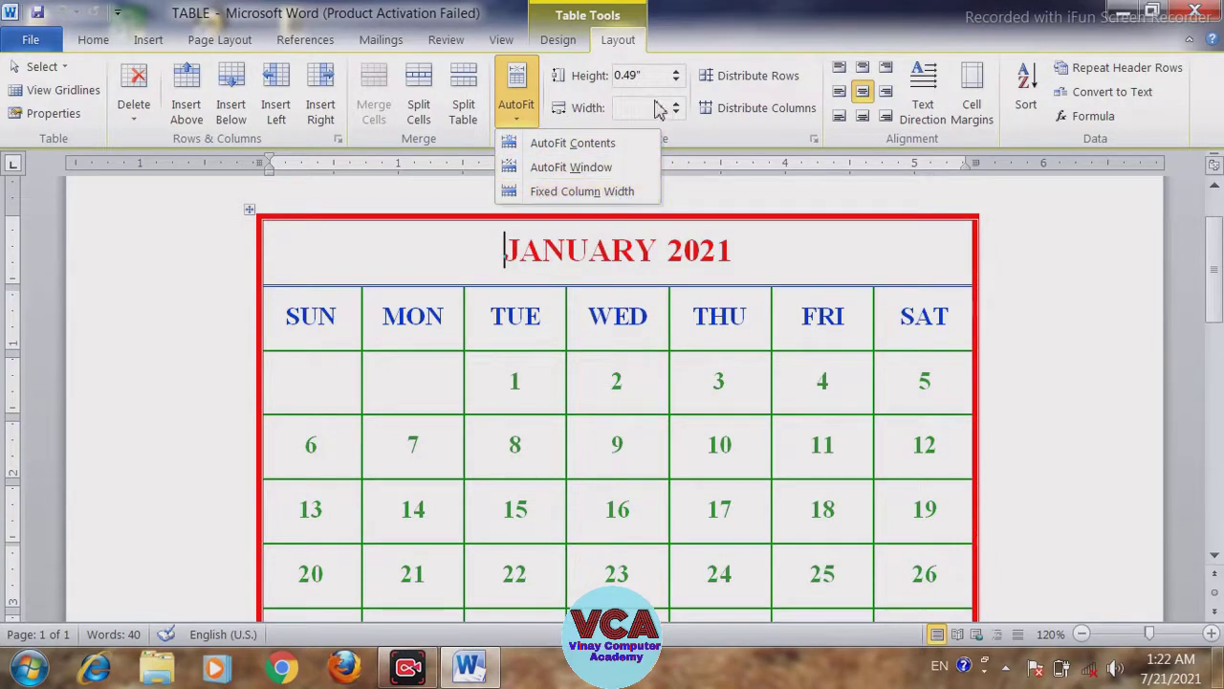
click(733, 138)
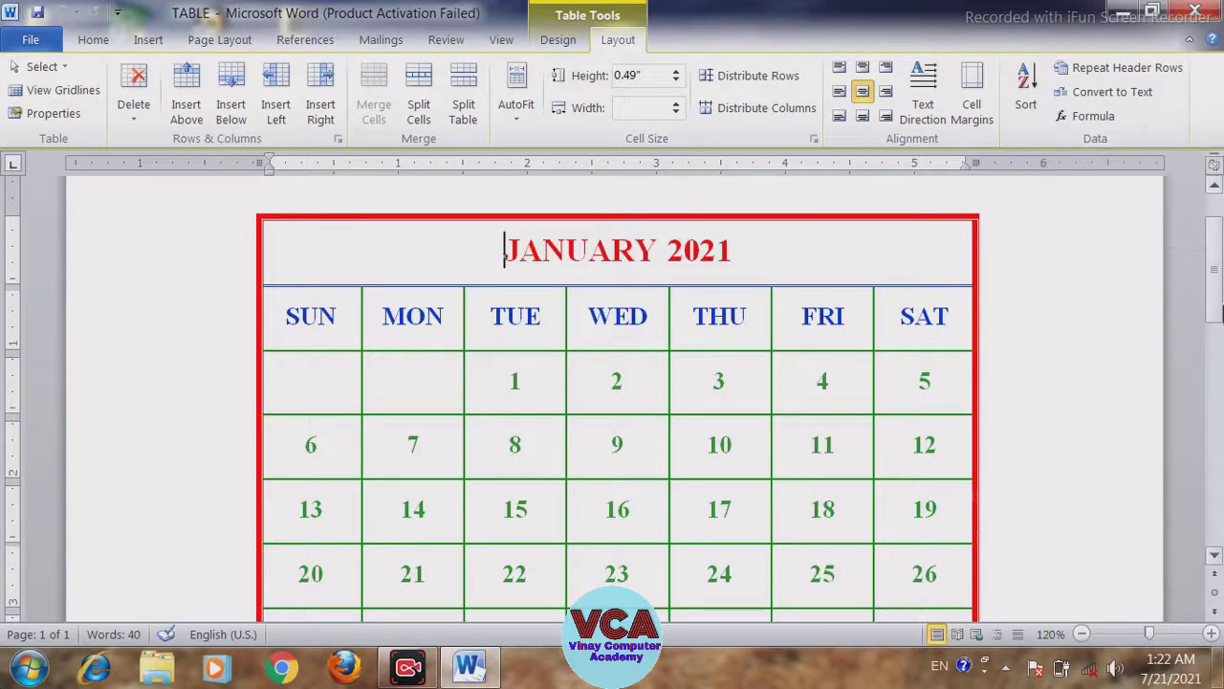
Step: Clear the dates 6, 13, 20 and 27 from the SUN column of the calendar
mouse_move(1216, 290)
mouse_down()
mouse_move(1219, 324)
mouse_move(1222, 311)
mouse_up()
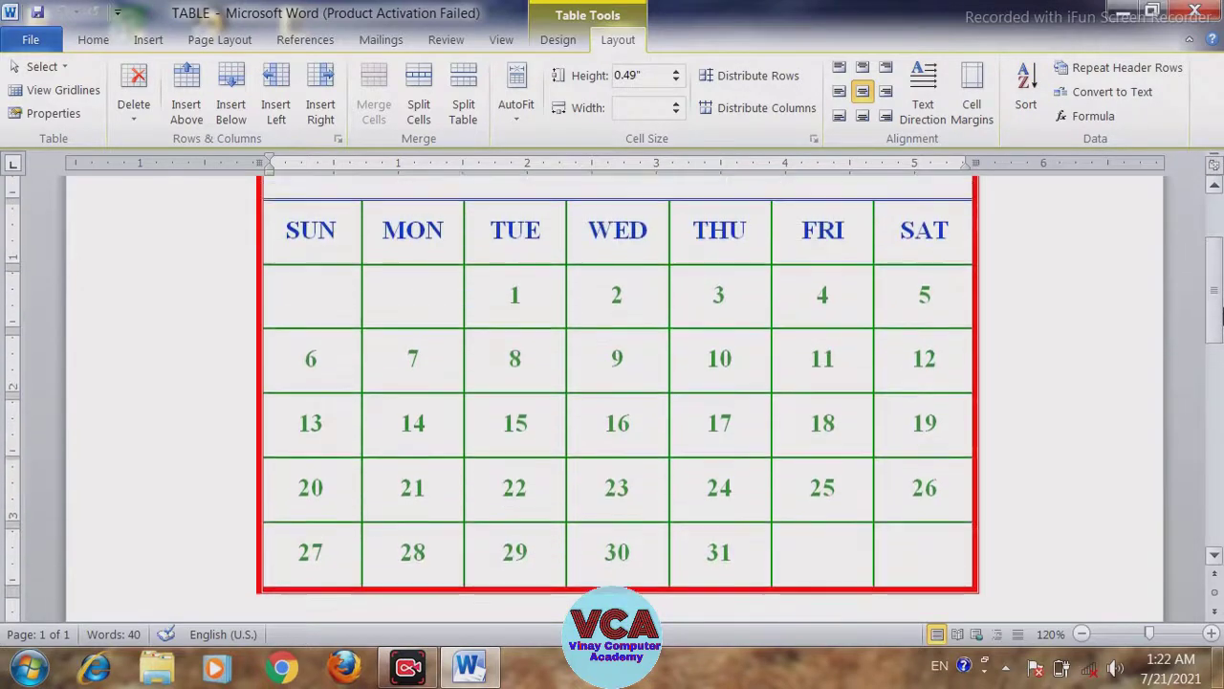
drag(331, 363, 306, 565)
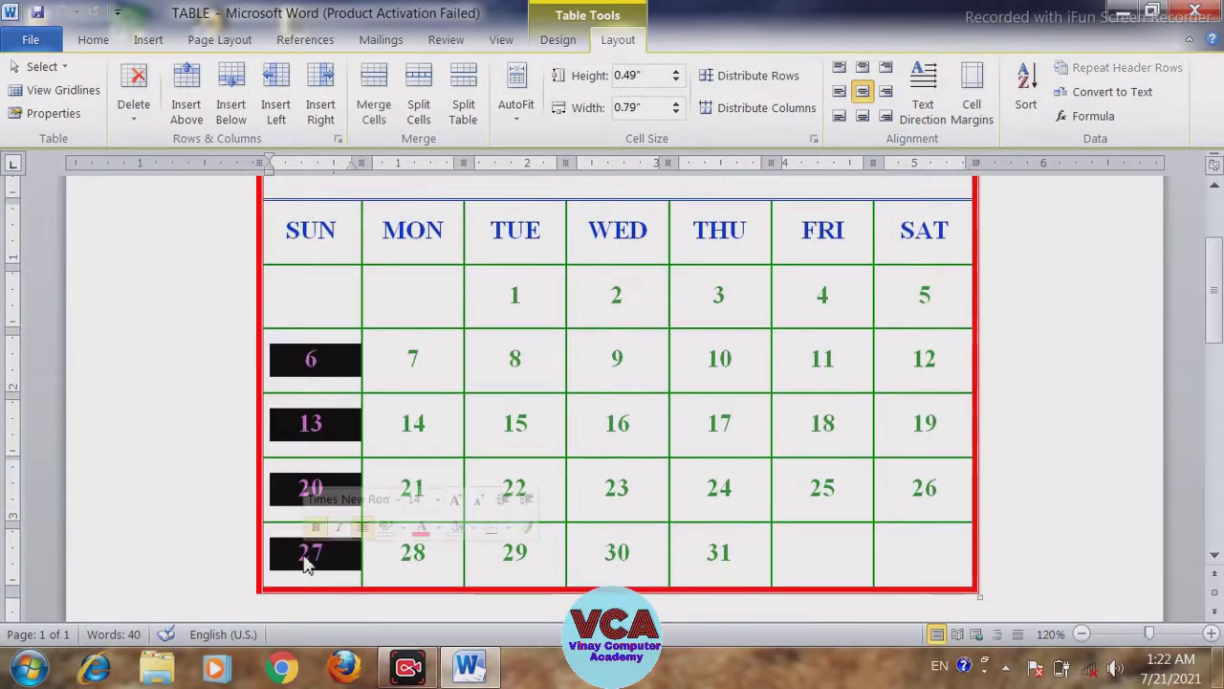
key(Delete)
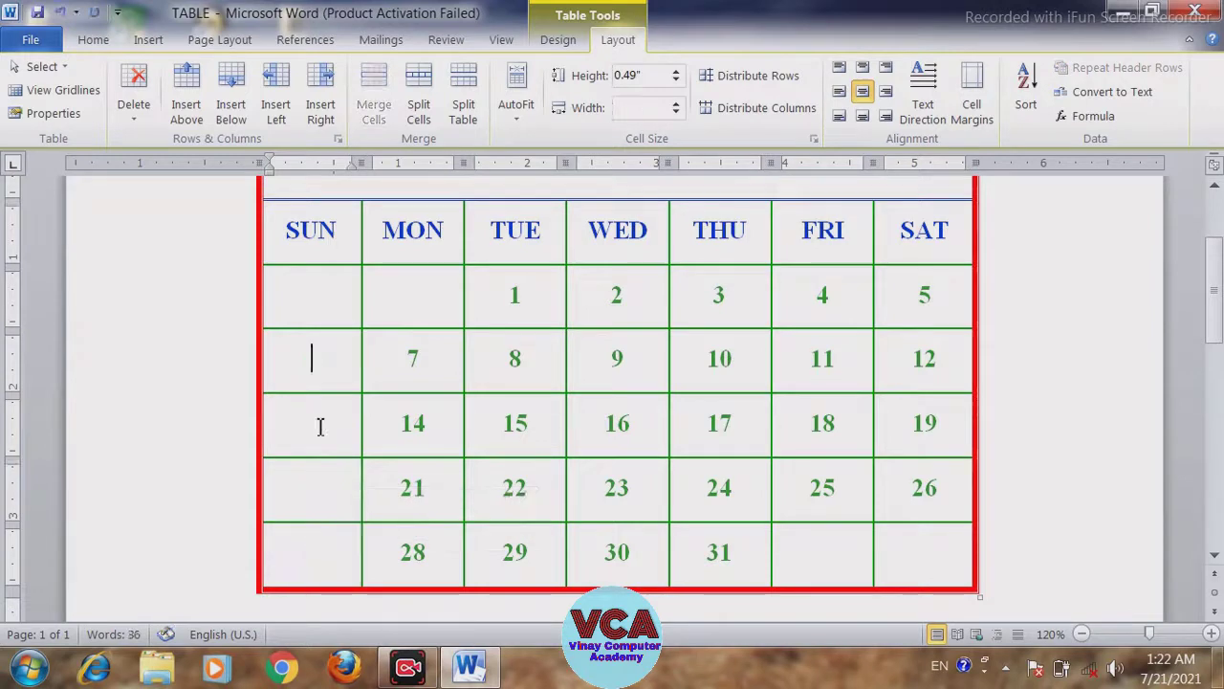
Step: Enter B in the first cell below the SUN heading and D in the second
click(320, 297)
text(B)
click(325, 363)
text(S)
click(317, 426)
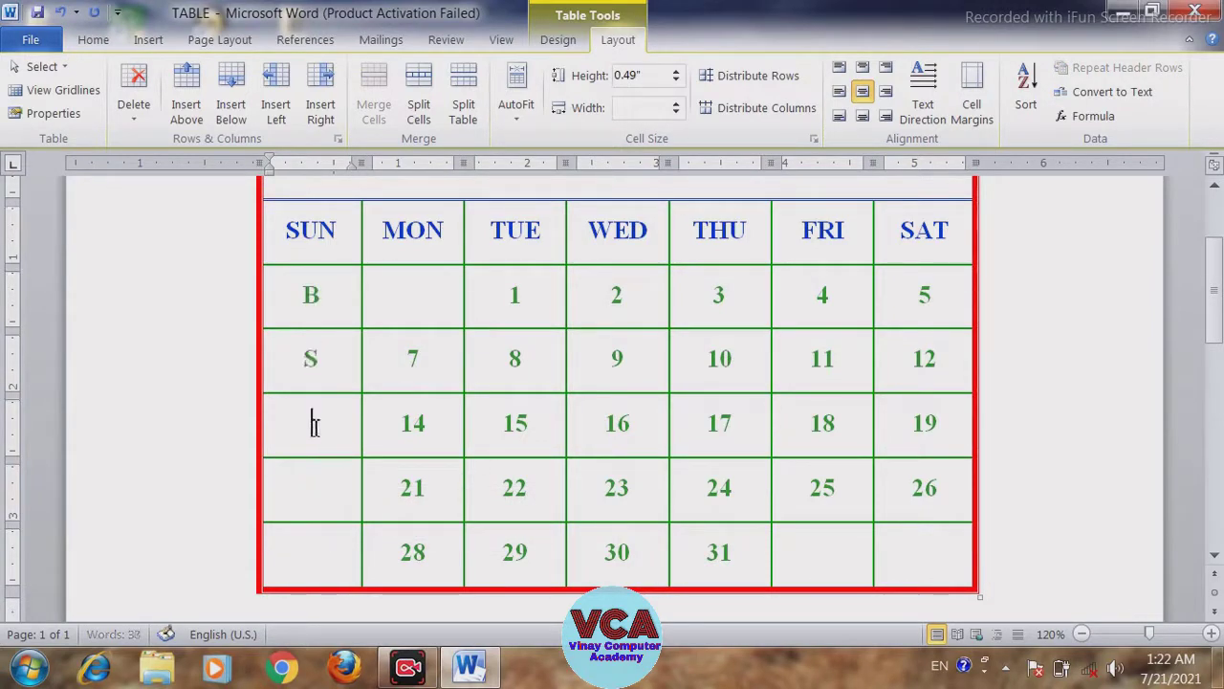
drag(328, 362, 298, 361)
click(312, 435)
text(D)
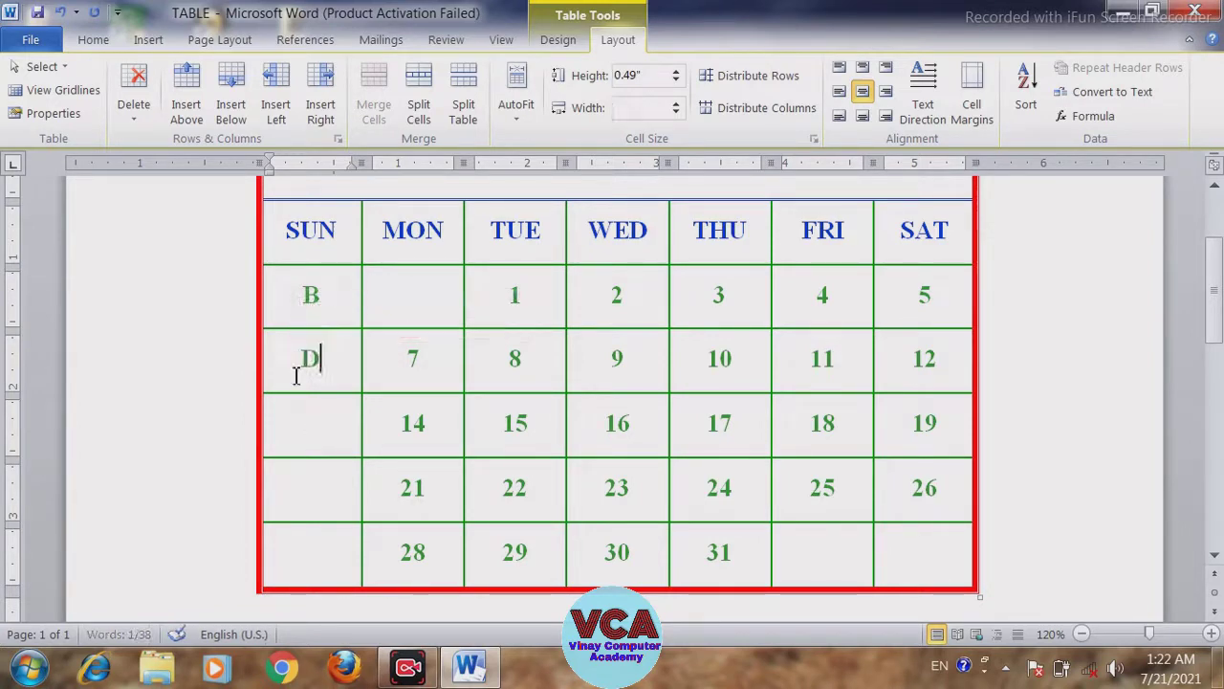
Step: Fill the remaining three cells of the SUN column with A, C and F
click(317, 422)
text(A)
click(324, 488)
text(C)
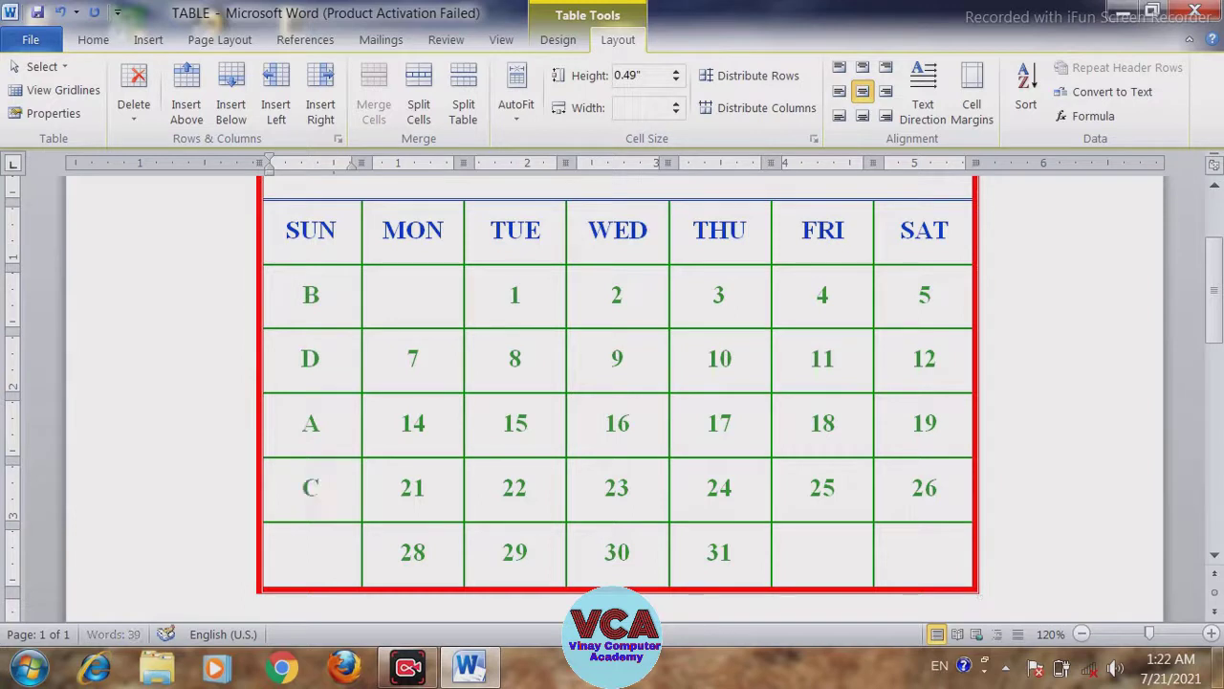
click(319, 560)
text(F)
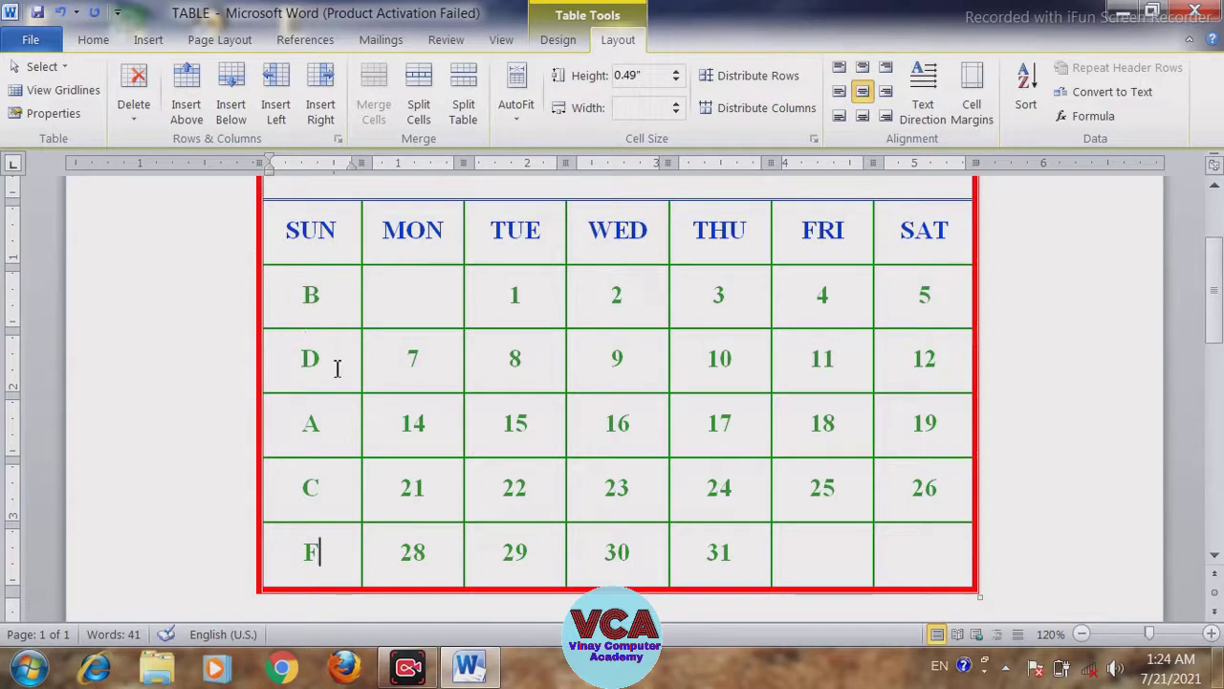
Step: Sort the rows below the weekday headings by Column 1 as text in ascending order, with no header row
drag(321, 302, 322, 543)
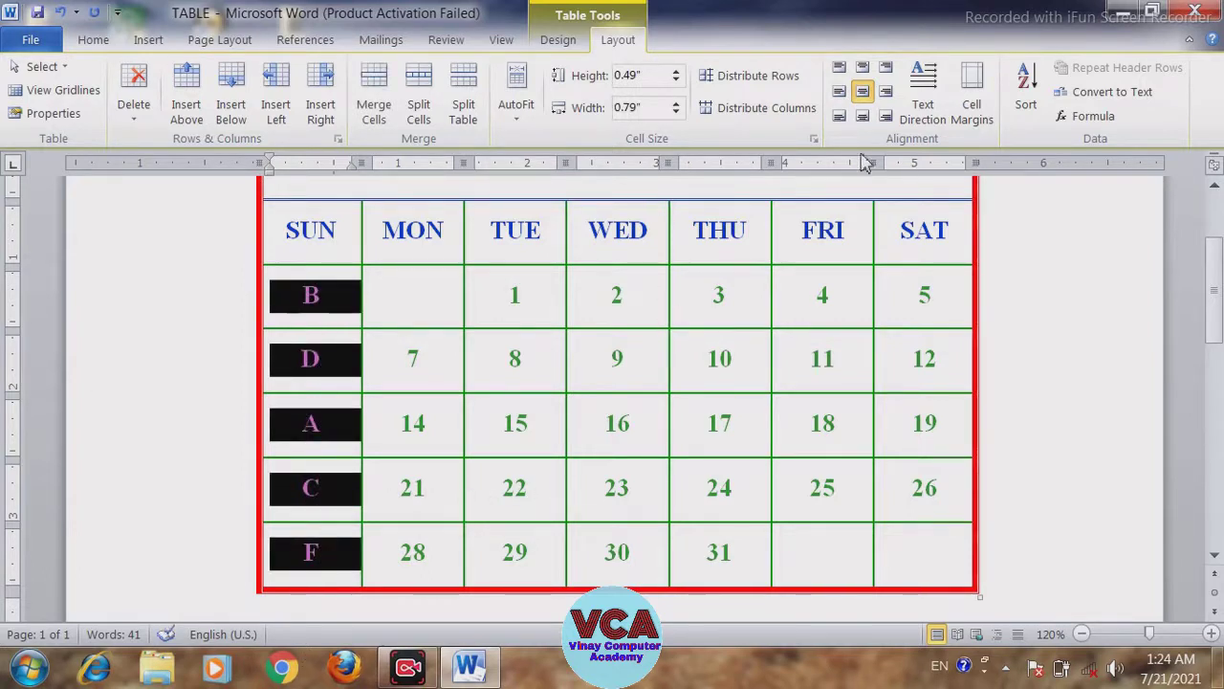
click(1025, 96)
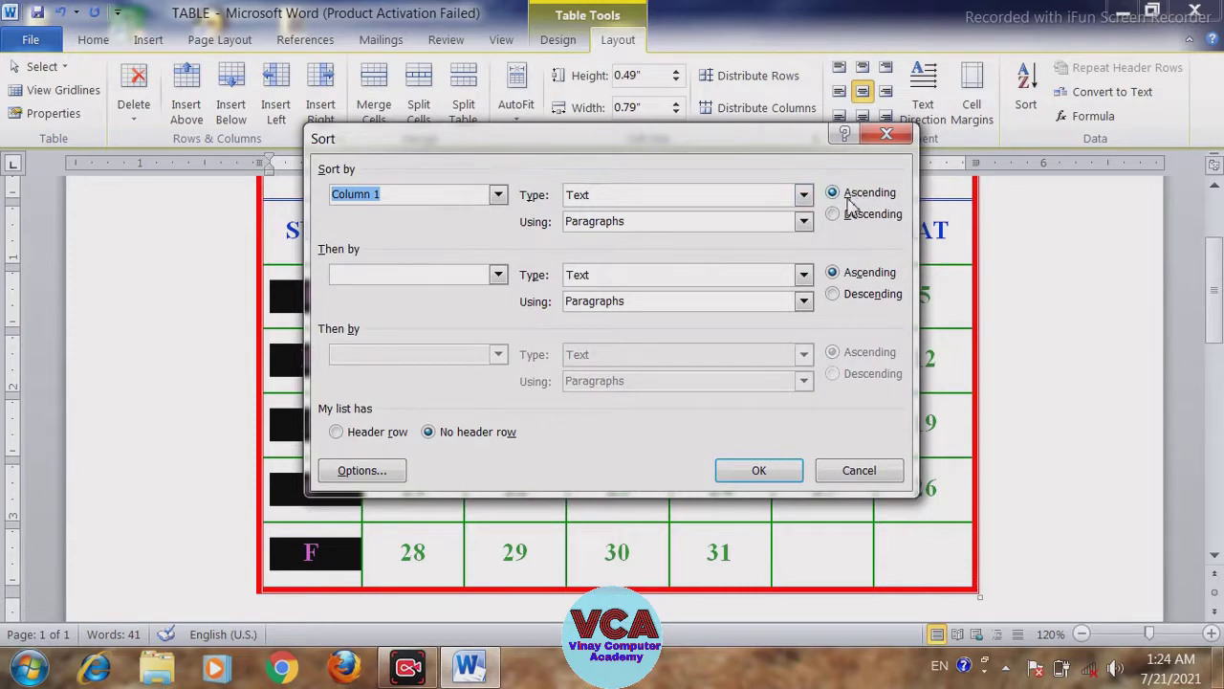
click(760, 471)
click(619, 489)
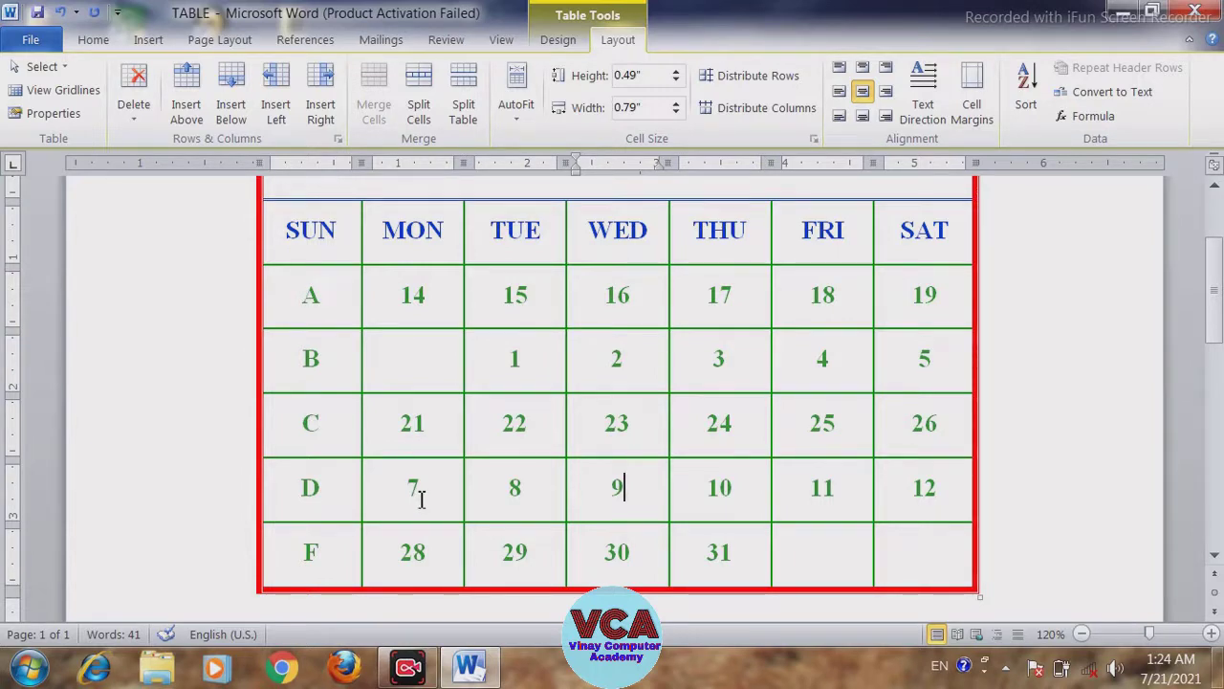
Step: Undo the ascending sort and select the dates 14 to 19 beside the letter A
key(ctrl+z)
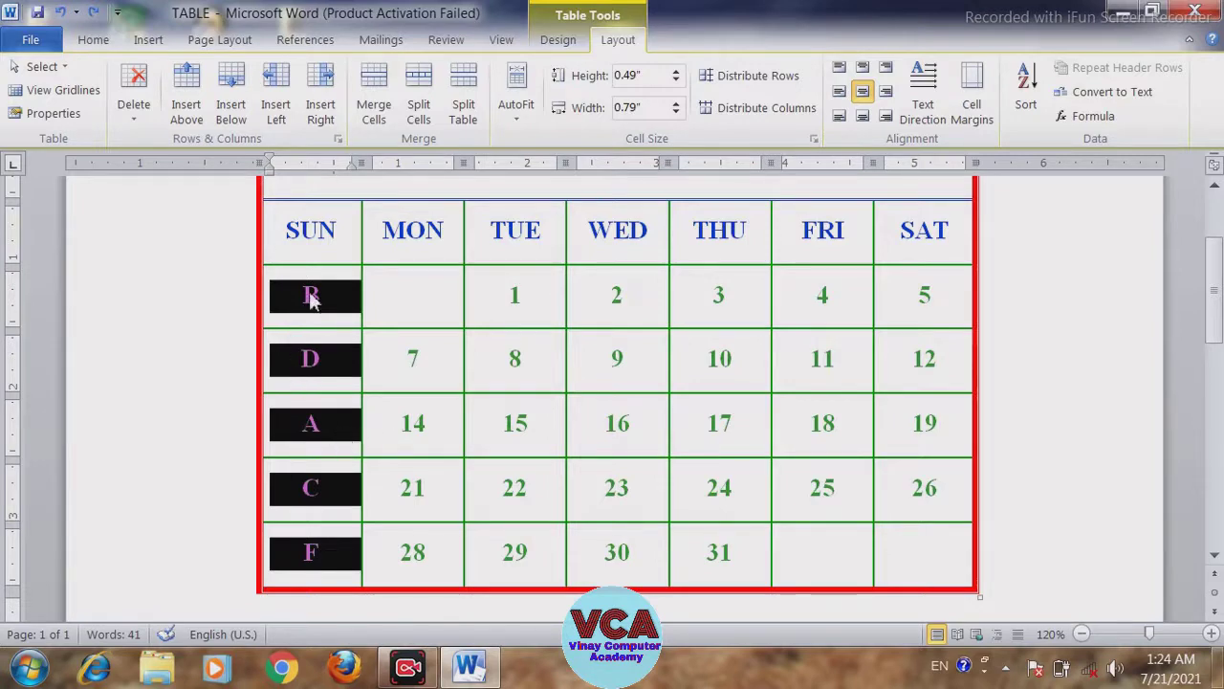
drag(401, 427, 937, 425)
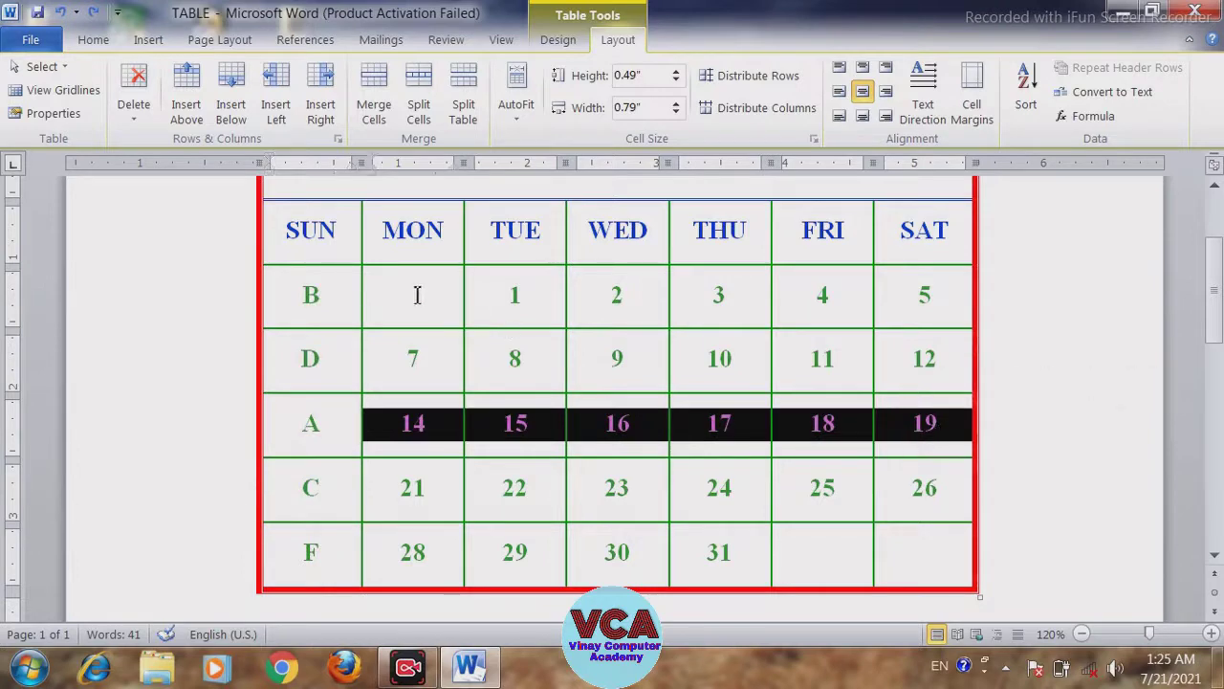
Step: Select the SUN column letters and sort the rows again by Column 1 in ascending order
drag(331, 294, 333, 549)
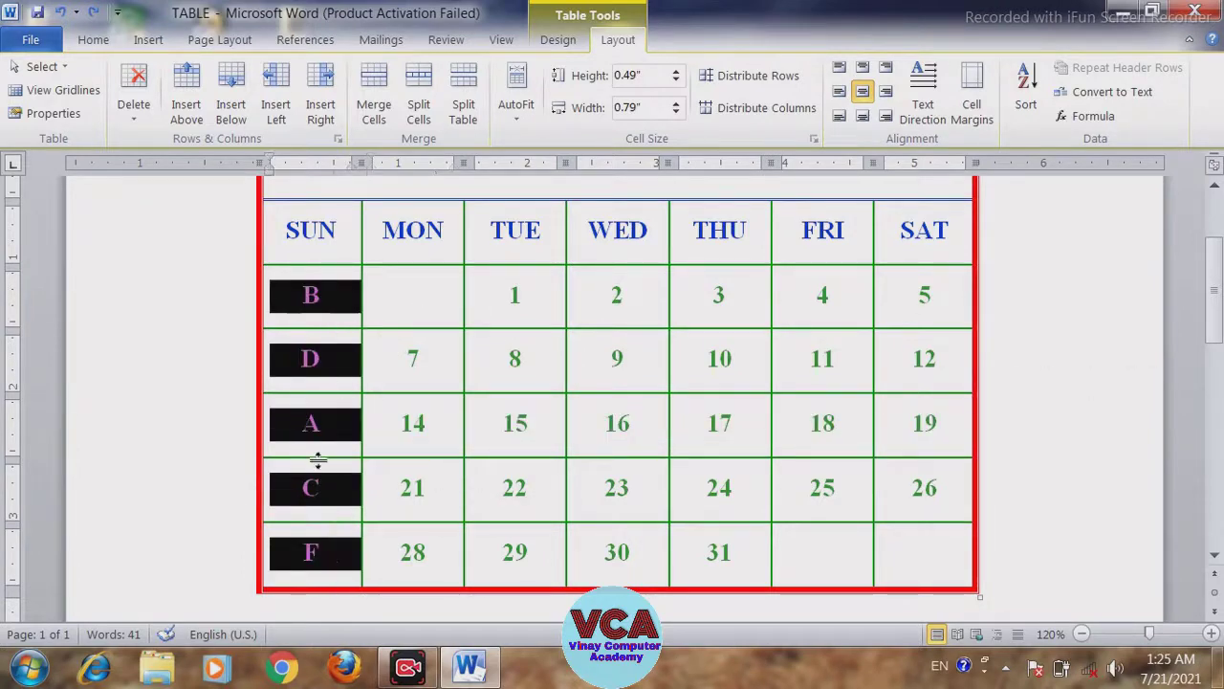
click(1027, 96)
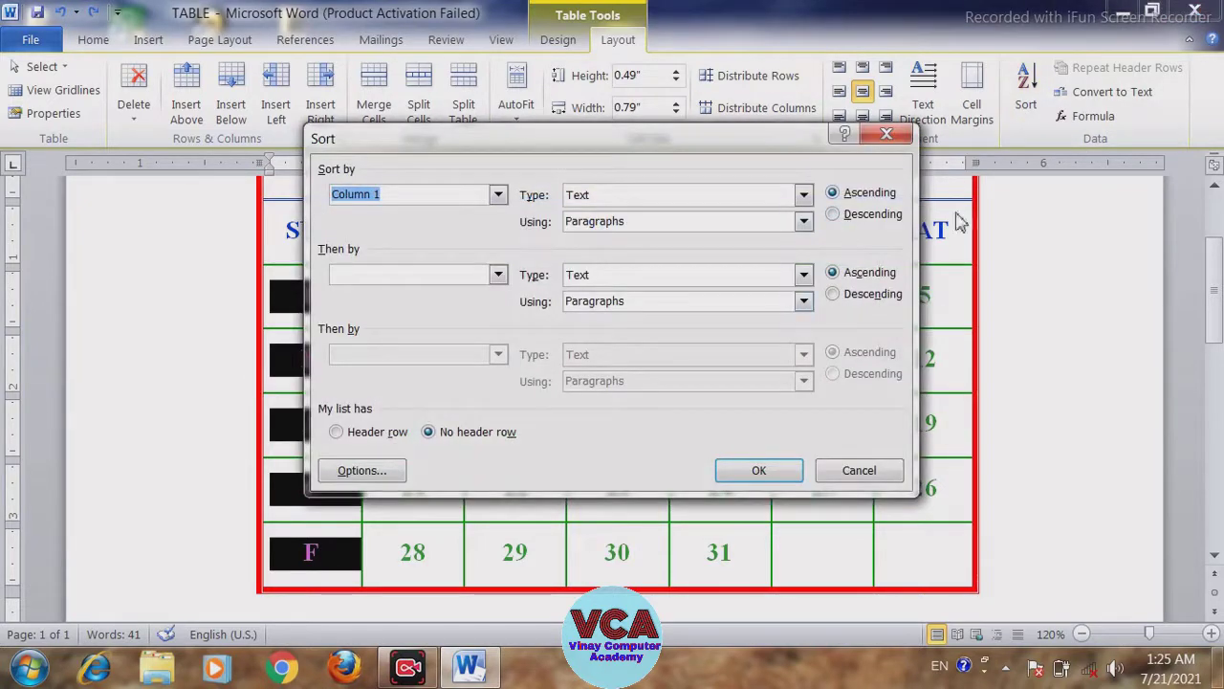
click(765, 471)
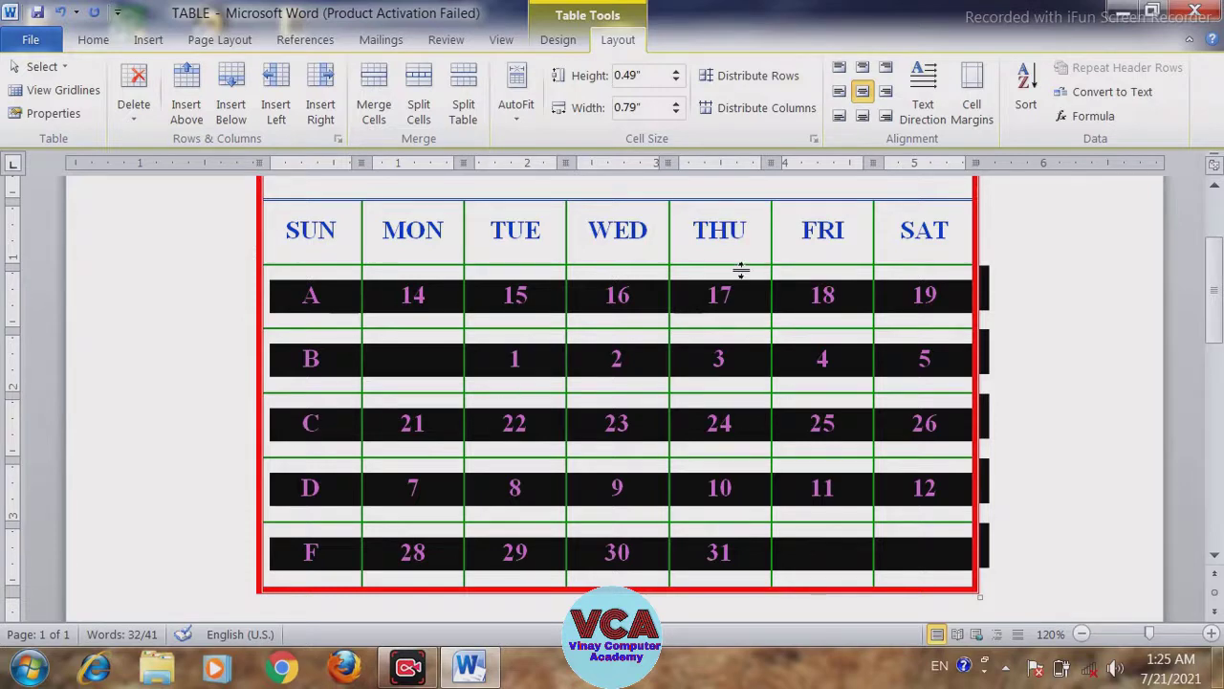
Step: Re-sort the lettered rows by Column 1 as text in descending order
click(1026, 93)
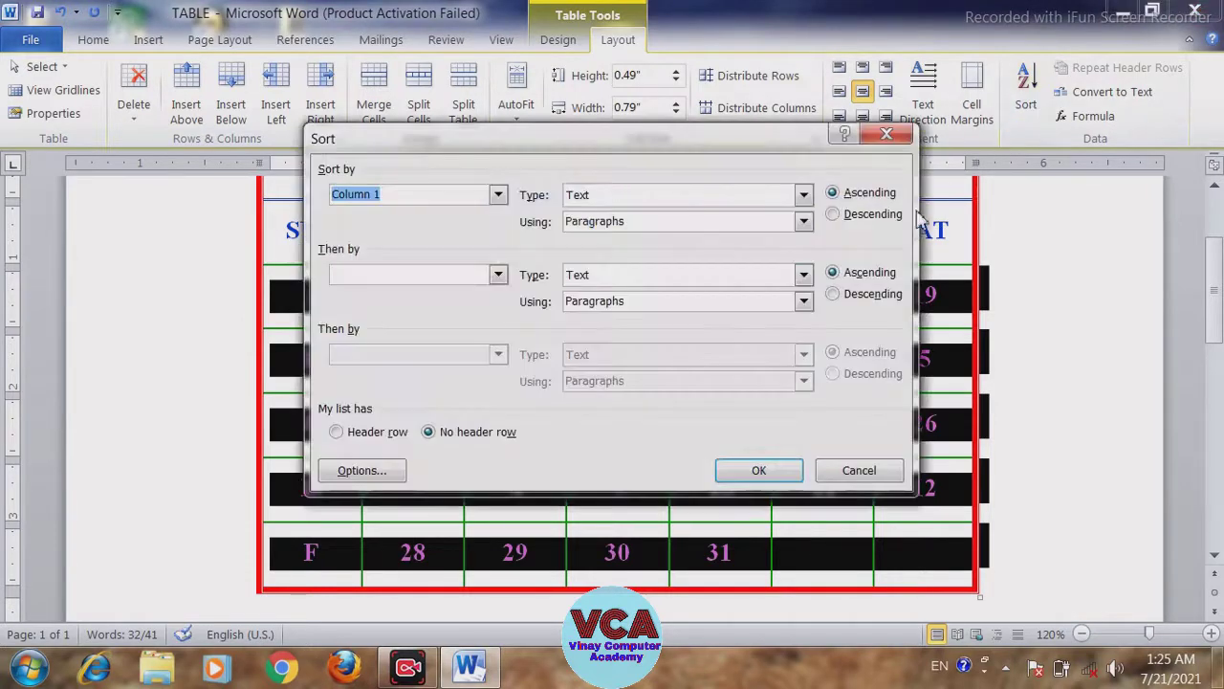
click(833, 214)
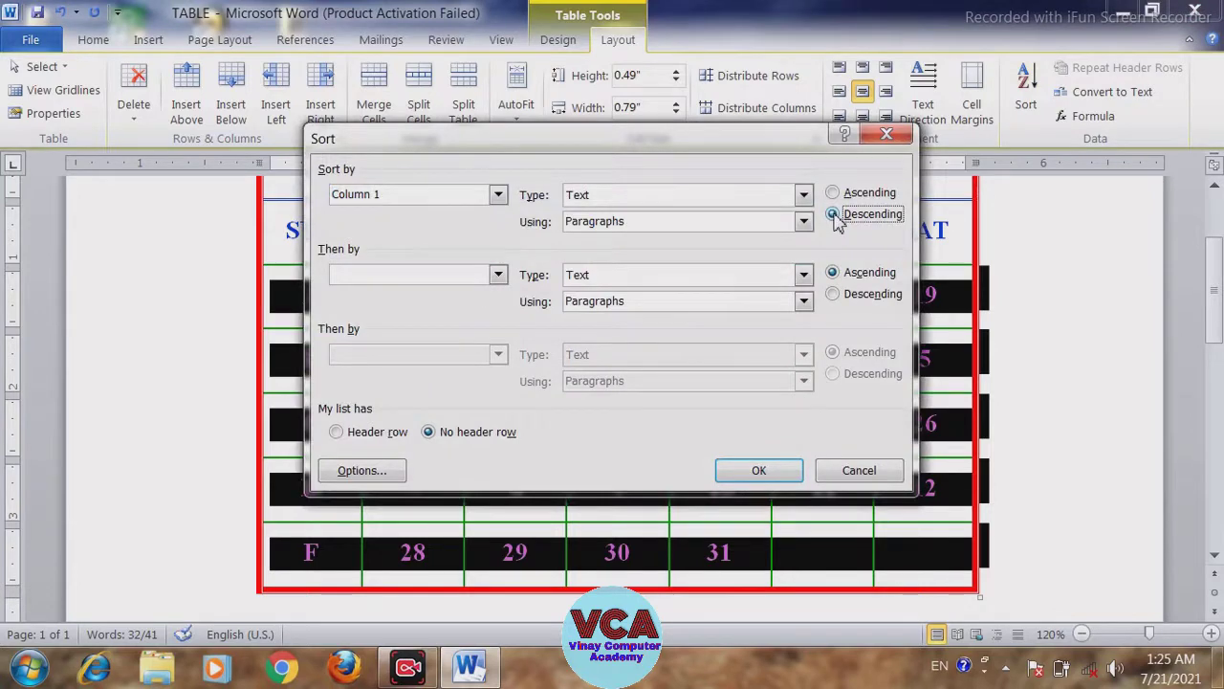
click(752, 472)
click(521, 493)
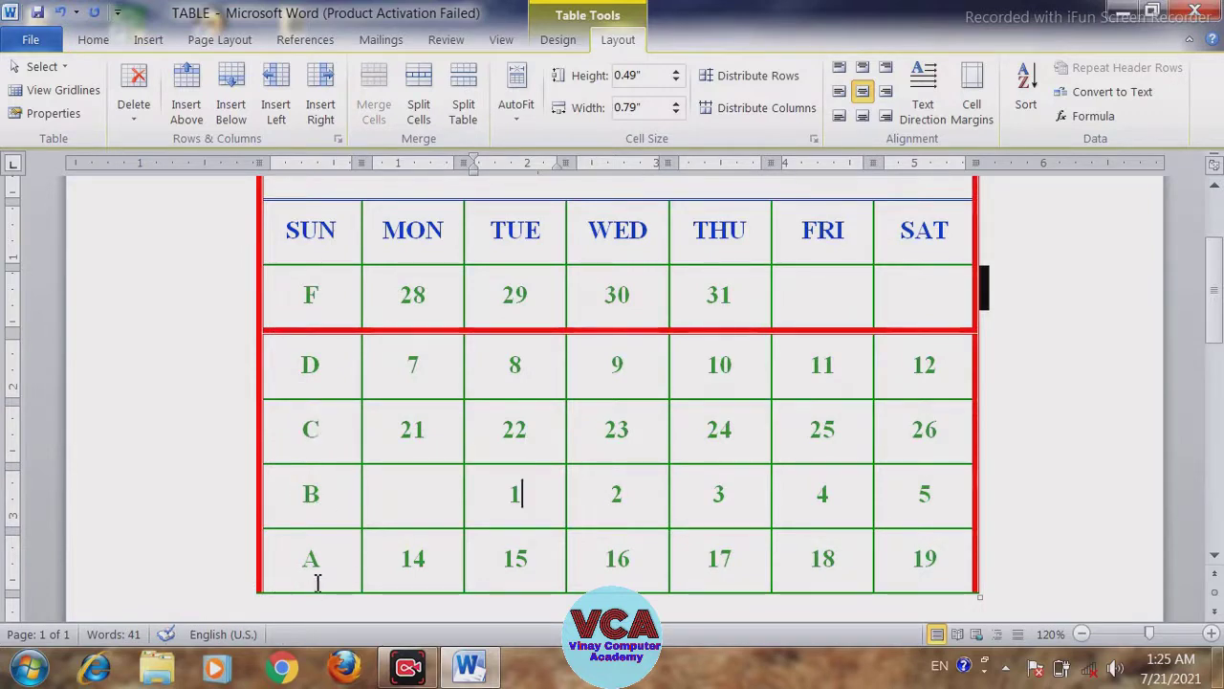
drag(317, 568, 308, 295)
click(413, 497)
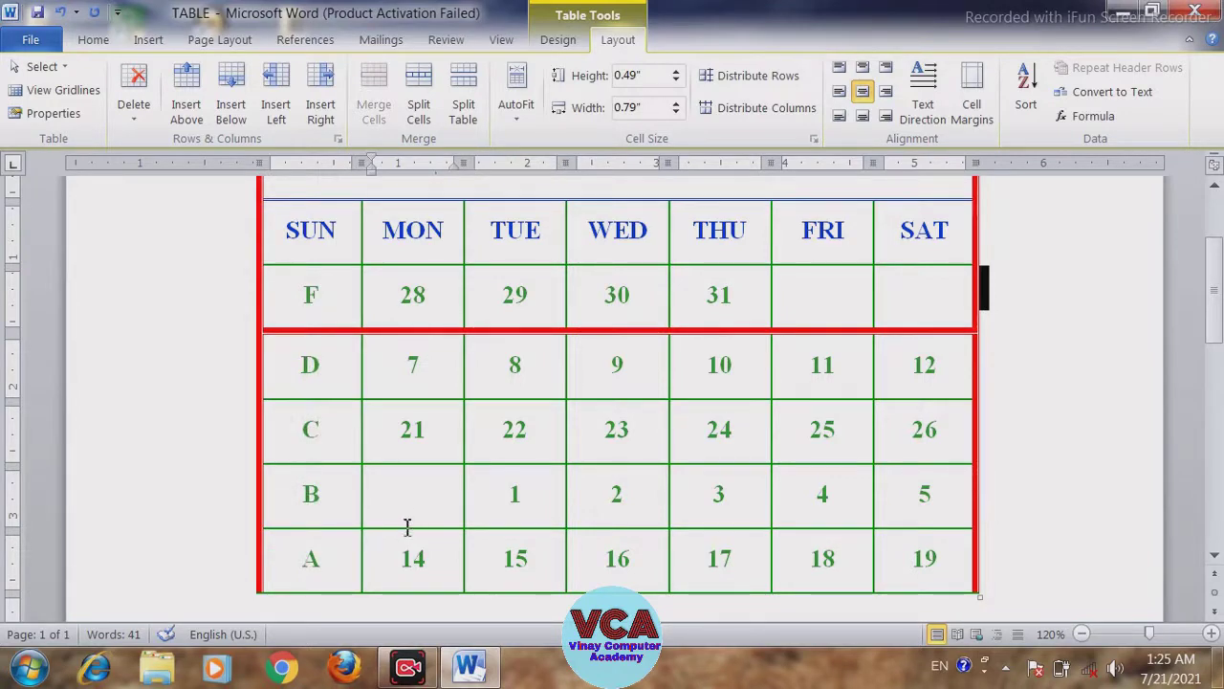
Step: Undo both sorts, the letters entered in the SUN column and the clearing of its original dates
key(ctrl+z)
key(ctrl+z)
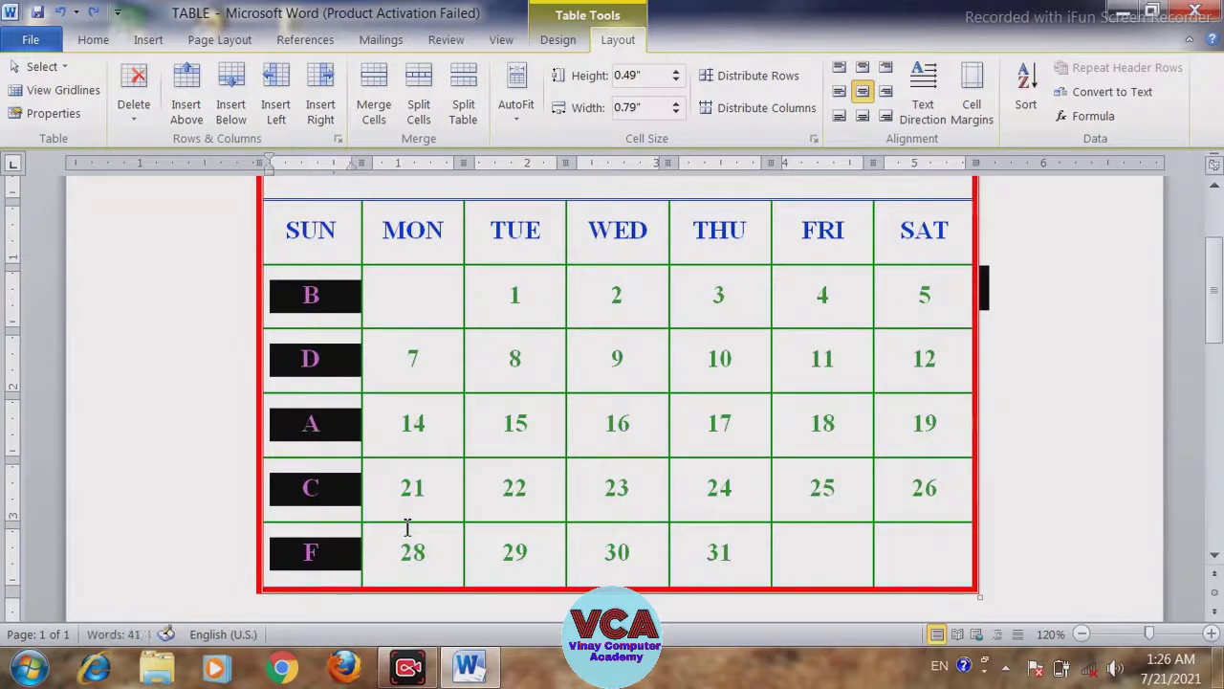
key(ctrl+z)
key(ctrl+z)
key(ctrl+z)
key(ctrl+z)
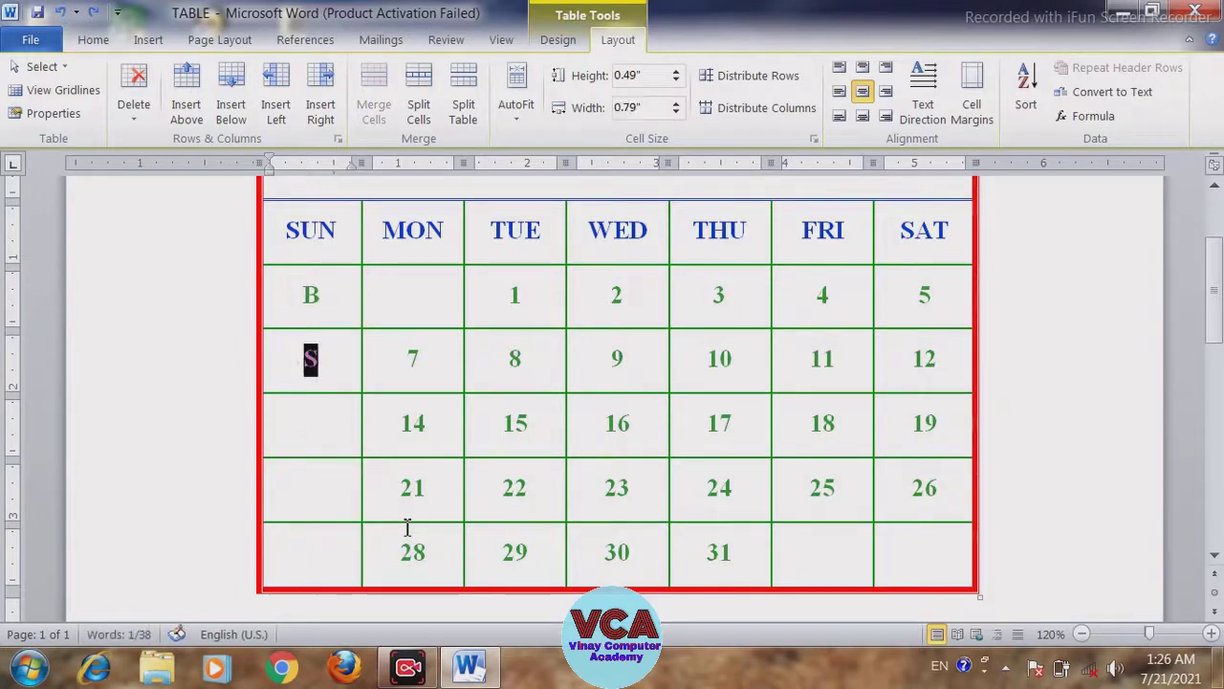
key(ctrl+z)
key(ctrl+z)
click(371, 454)
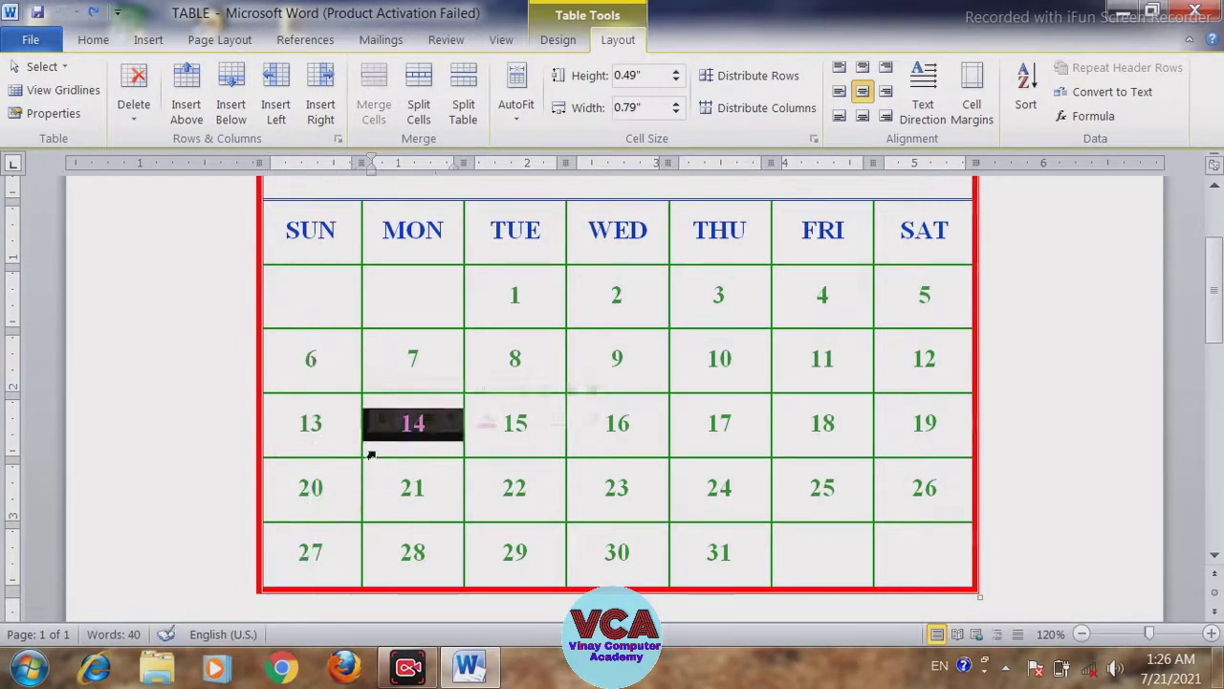
click(926, 421)
Step: Select the JANUARY 2021 title row of the calendar table
scroll(1215, 308, up, 2)
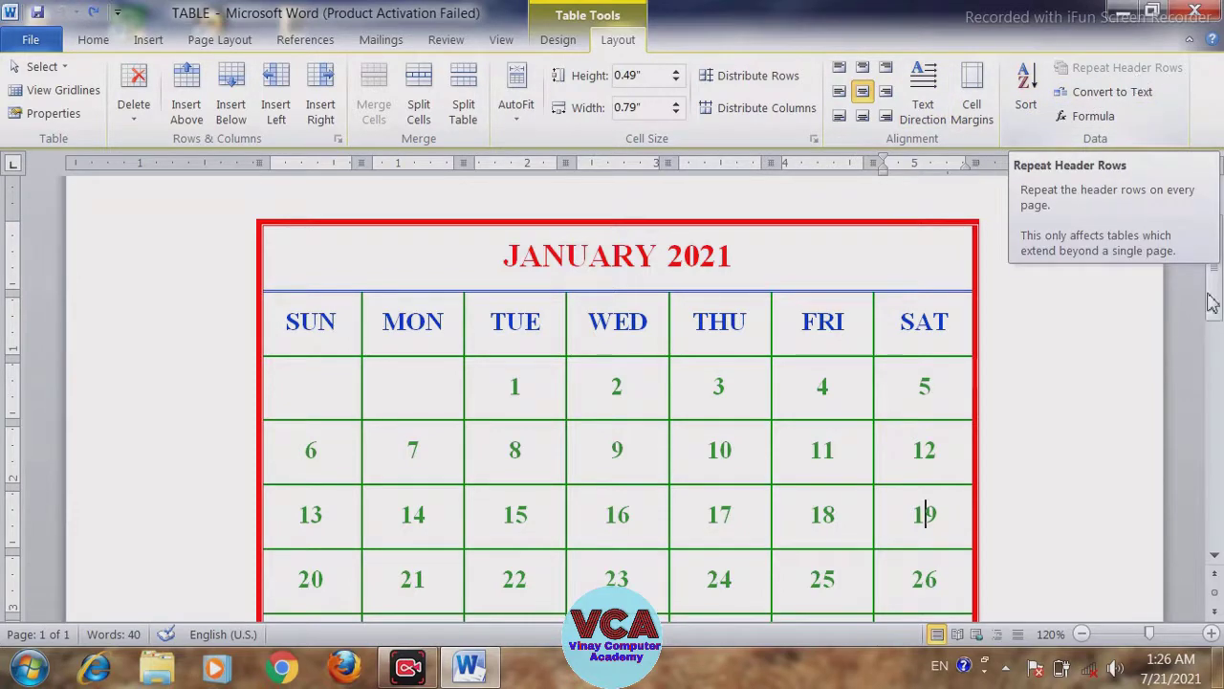
drag(1217, 290, 1217, 259)
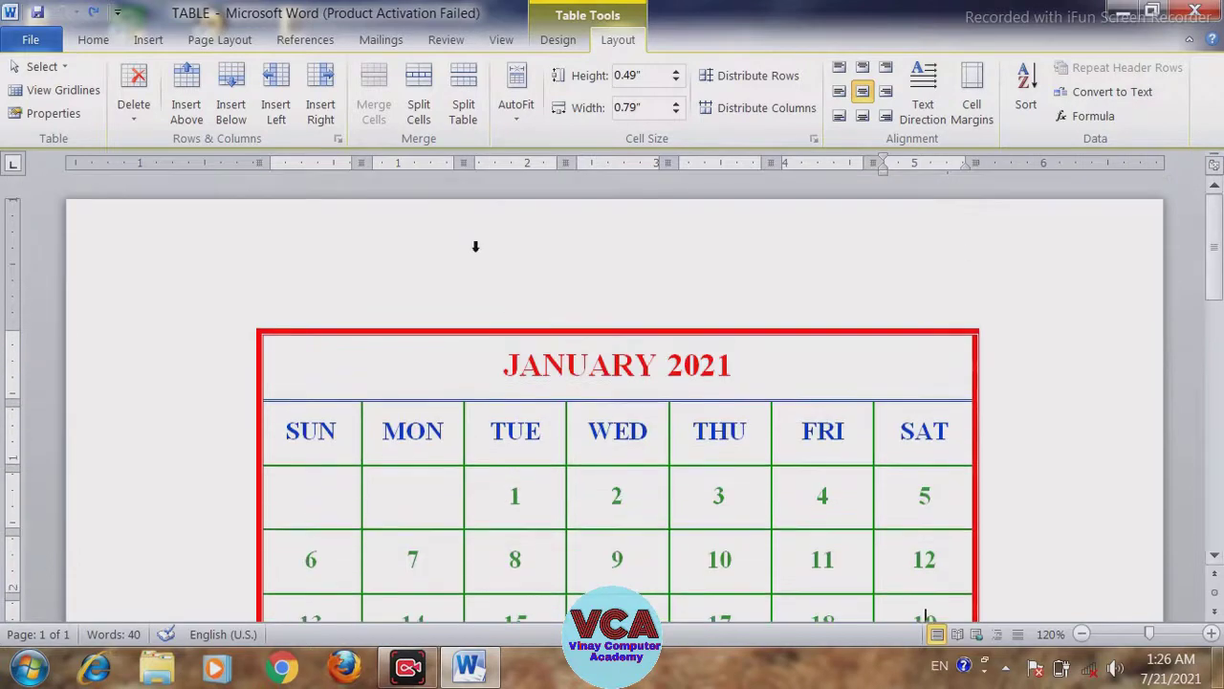
click(379, 301)
click(216, 375)
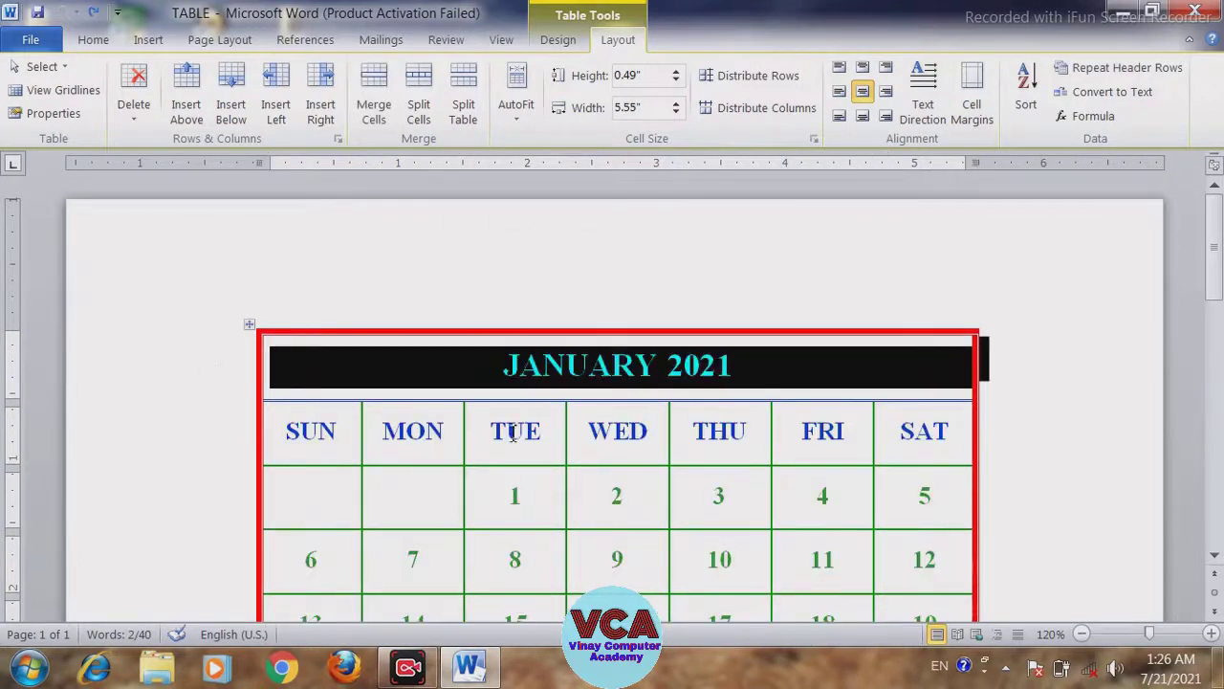
Step: Append empty rows below the row of dates 27 to 31 until the table has six rows on a second page
scroll(448, 483, down, 6)
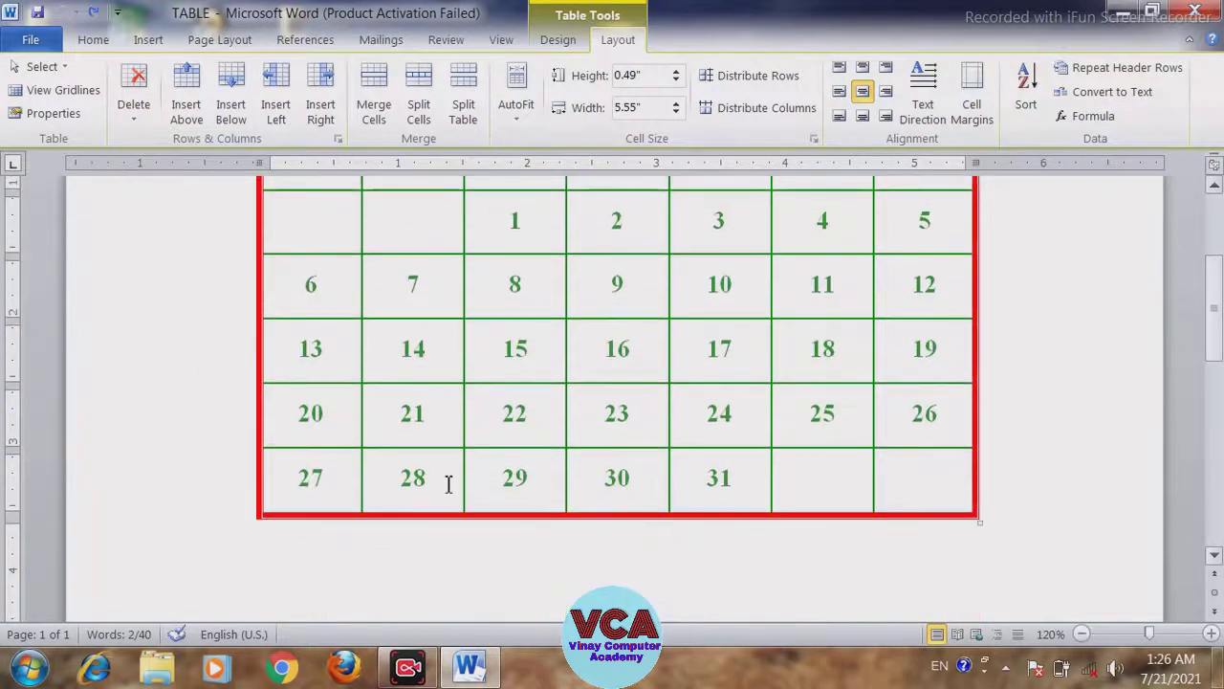
click(336, 490)
key(Tab)
key(Tab)
key(Tab)
key(Tab)
key(Tab)
key(Tab)
key(Tab)
key(Tab)
key(Tab)
key(Tab)
key(Tab)
key(Tab)
key(Tab)
key(Tab)
key(Tab)
key(Tab)
key(Tab)
key(Tab)
key(Tab)
key(Tab)
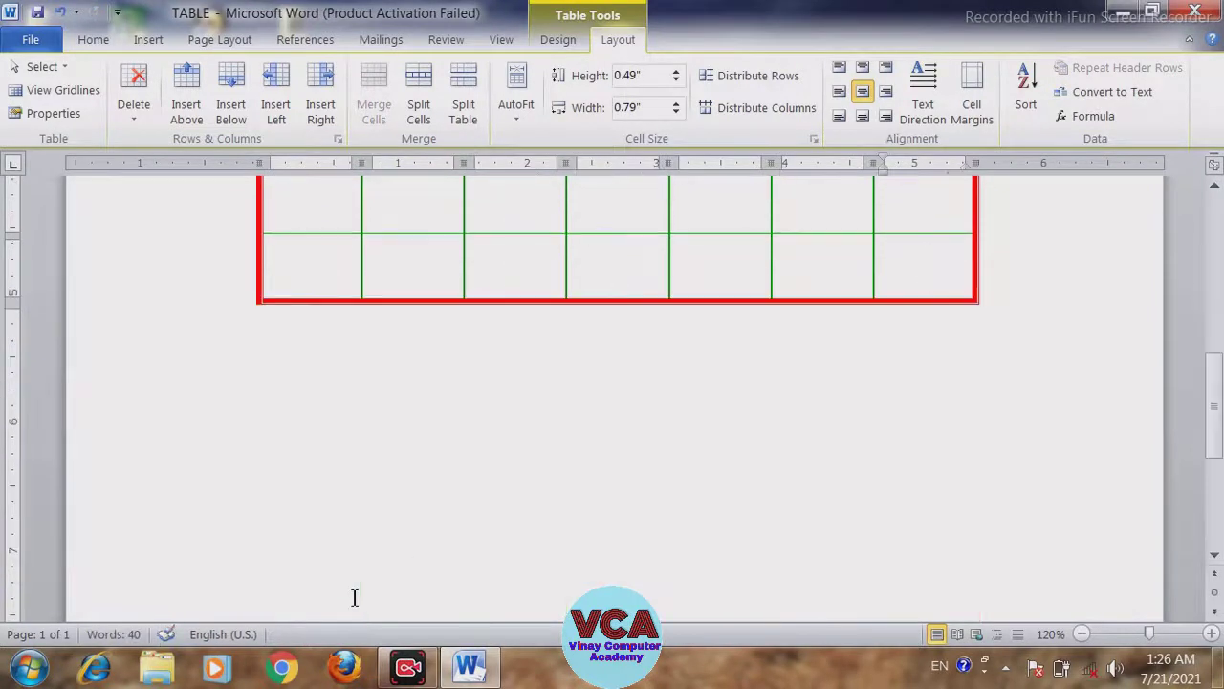
key(Tab)
key(Tab)
key(Tab)
key(Tab)
key(Tab)
key(Tab)
key(Tab)
key(Tab)
key(Tab)
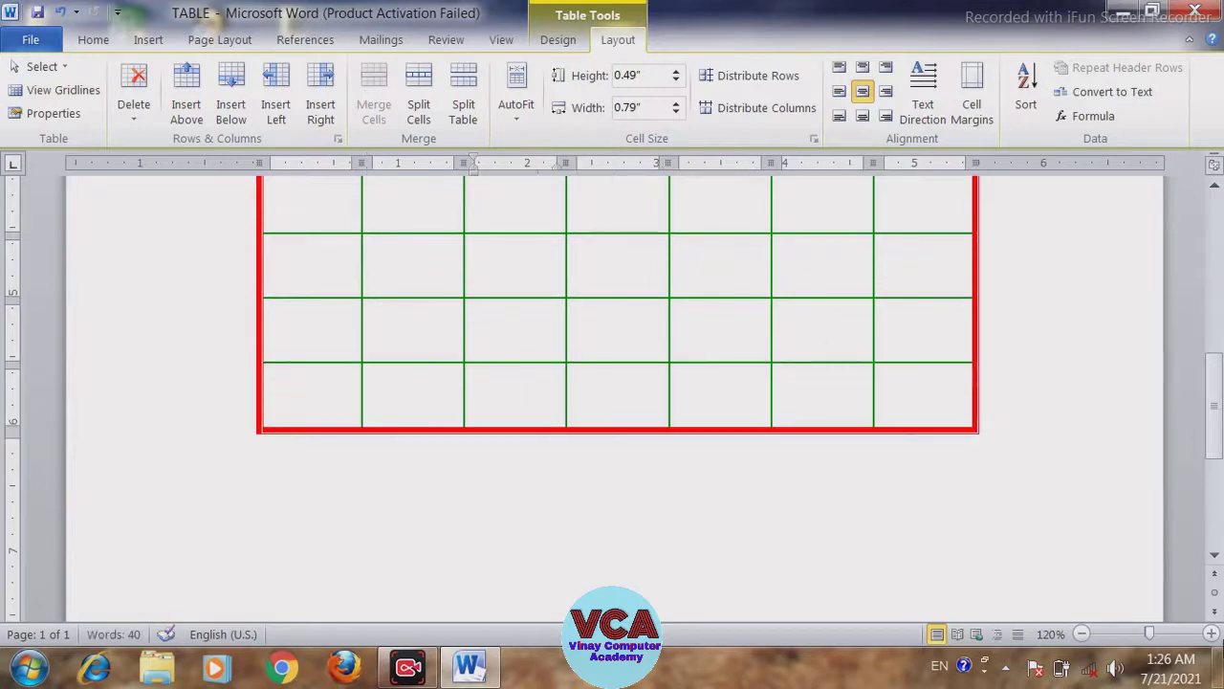
drag(1219, 431, 1217, 541)
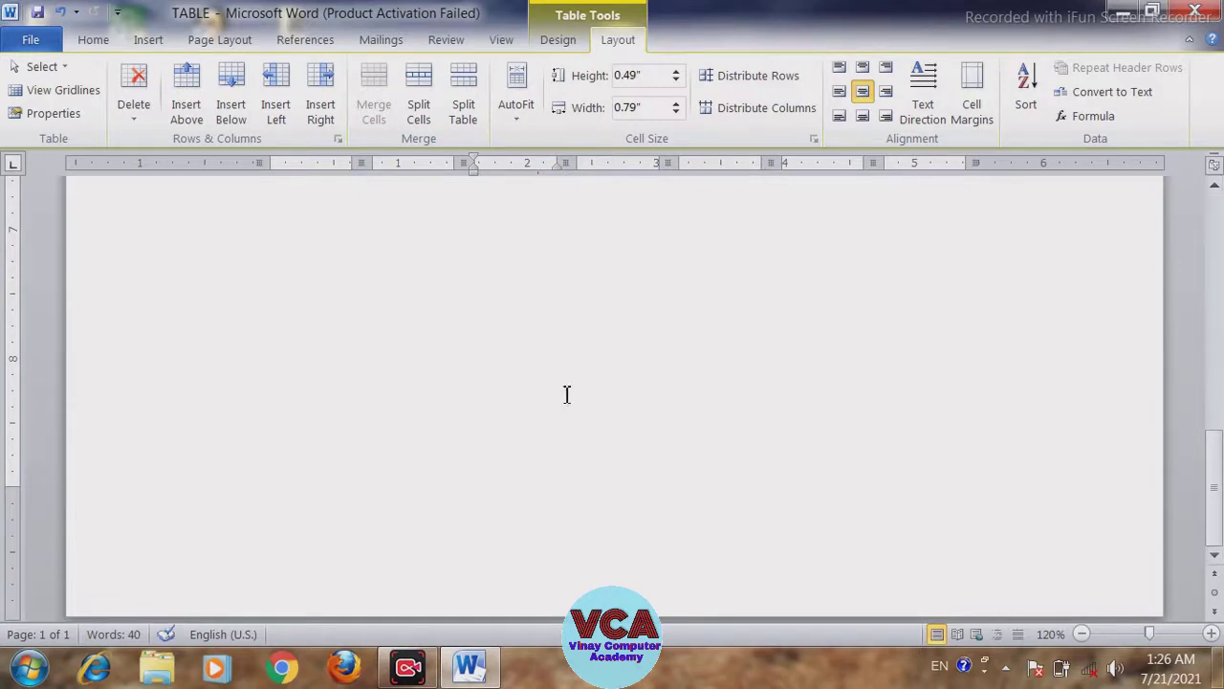
scroll(566, 394, up, 7)
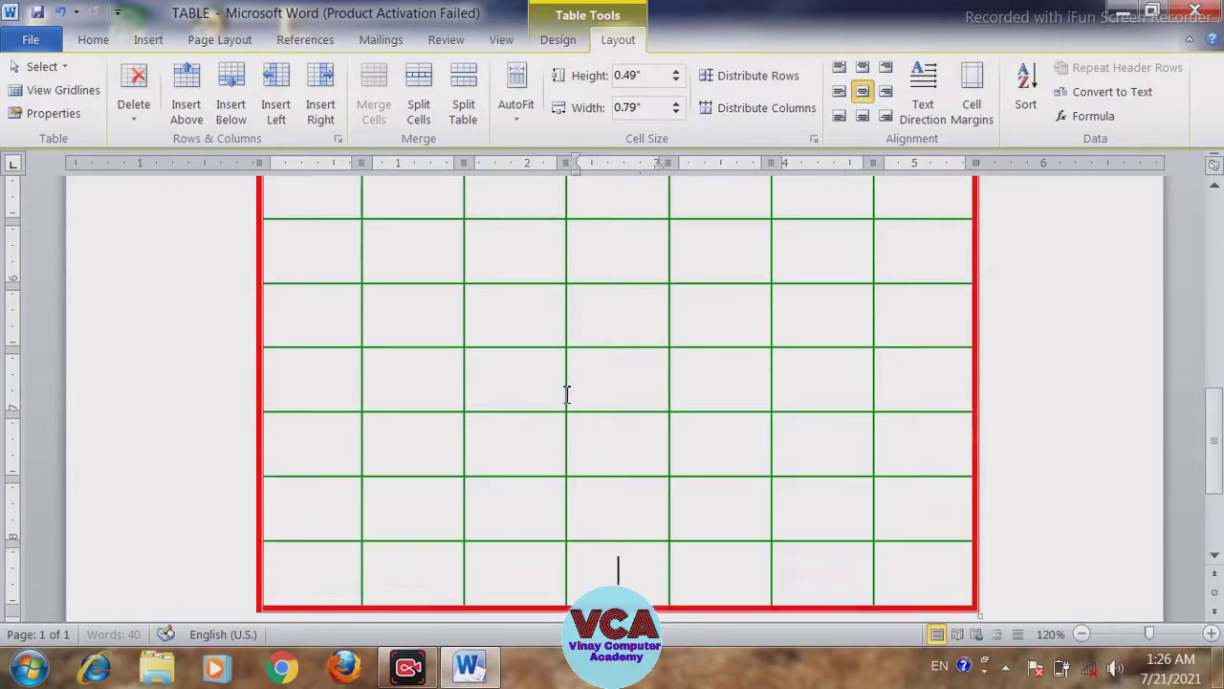
key(Tab)
key(Tab)
key(Tab)
key(Tab)
key(Tab)
key(Tab)
key(Tab)
key(Tab)
key(Tab)
key(Tab)
key(Tab)
key(Tab)
key(Tab)
key(Tab)
key(Tab)
key(Tab)
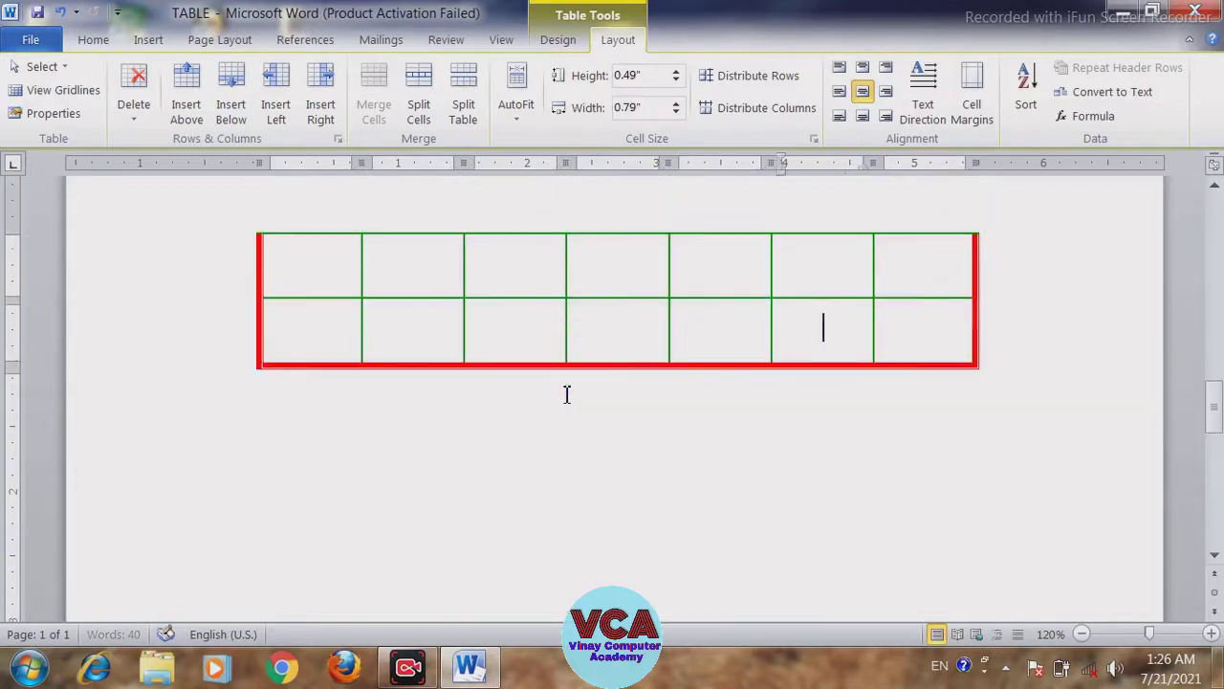
key(Tab)
key(Tab)
key(Tab)
key(Tab)
key(Tab)
key(Tab)
key(Tab)
key(Tab)
key(Tab)
key(Tab)
key(Tab)
key(Tab)
key(Tab)
key(Tab)
key(Tab)
key(Tab)
key(Tab)
key(Tab)
key(Tab)
key(Tab)
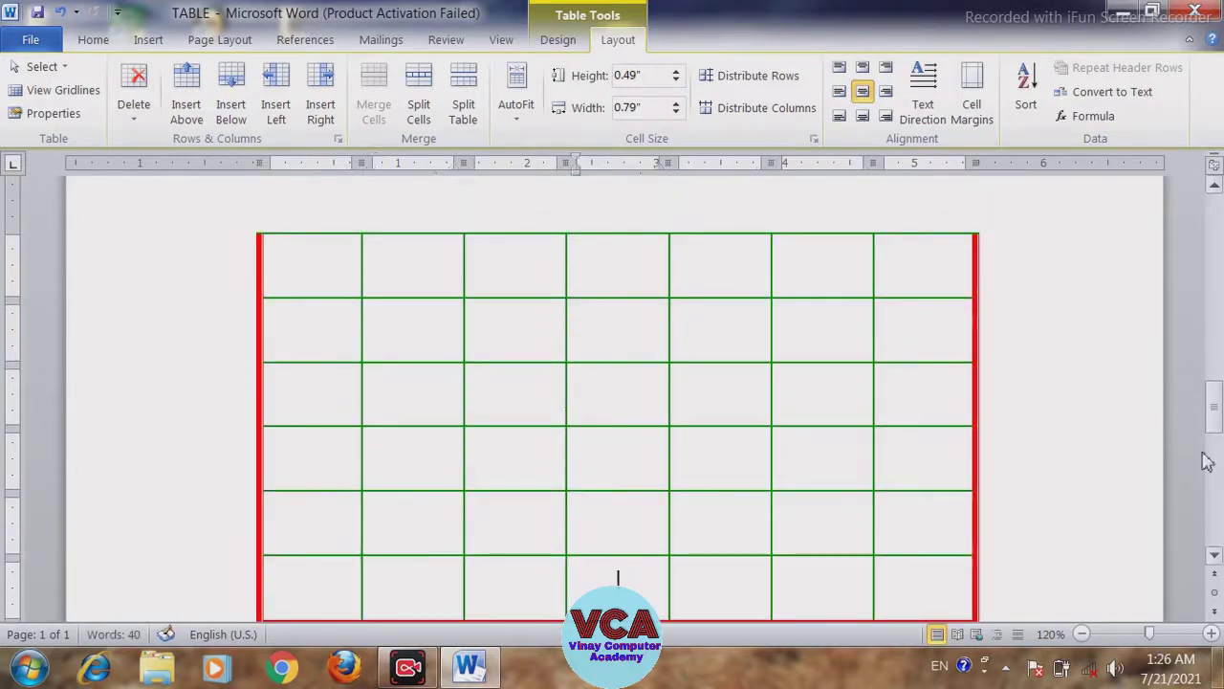
Step: Set the JANUARY 2021 title row to repeat as a header row and check the table on the second page
mouse_move(1215, 404)
mouse_down()
mouse_move(1217, 250)
mouse_move(1217, 438)
mouse_move(1214, 426)
mouse_up()
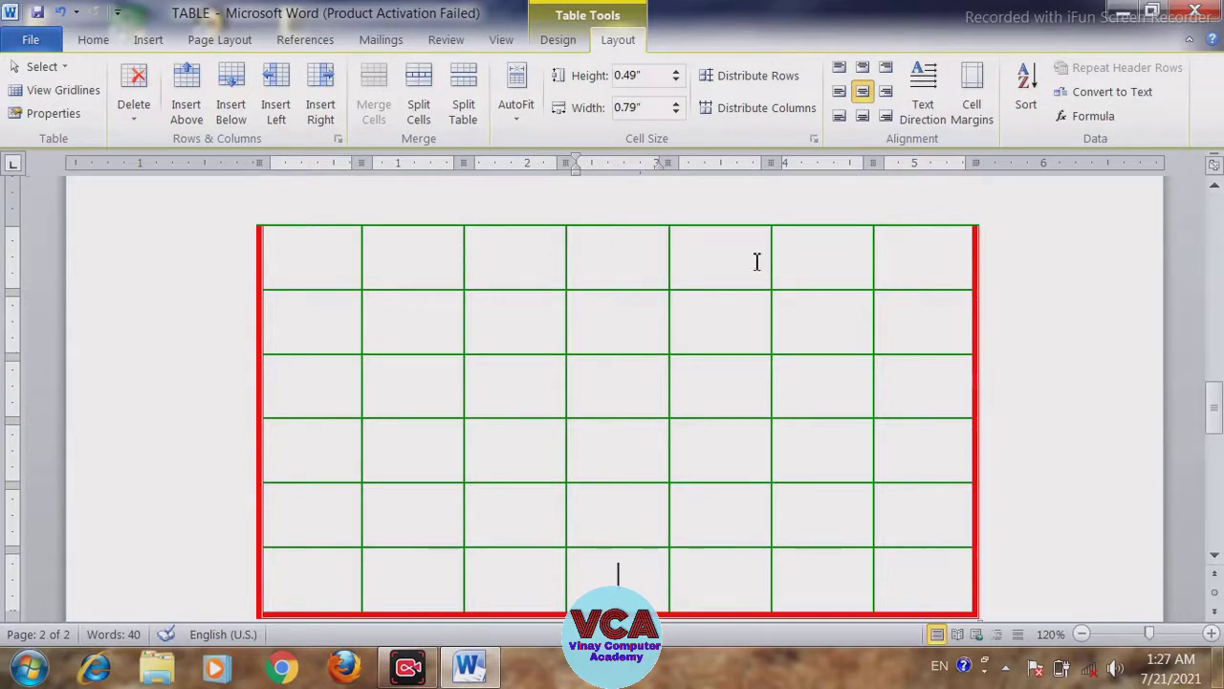
drag(1216, 413, 1191, 209)
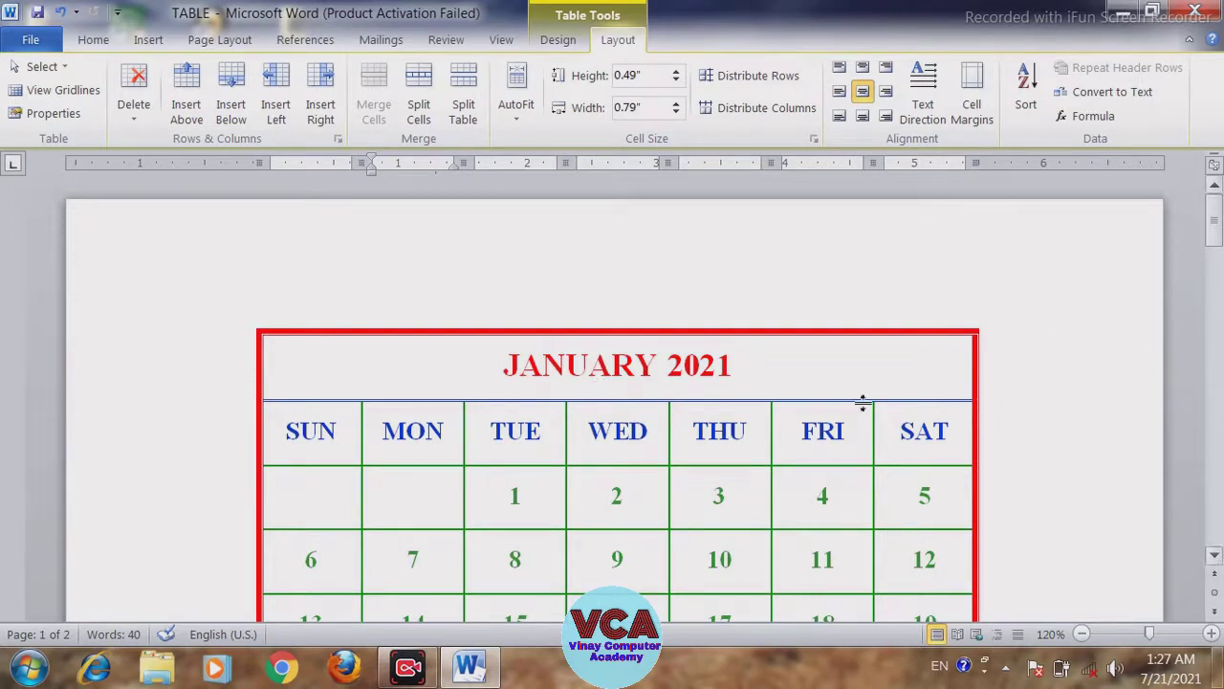
mouse_move(1215, 241)
mouse_down()
mouse_move(1190, 408)
mouse_move(1213, 402)
mouse_move(1216, 247)
mouse_up()
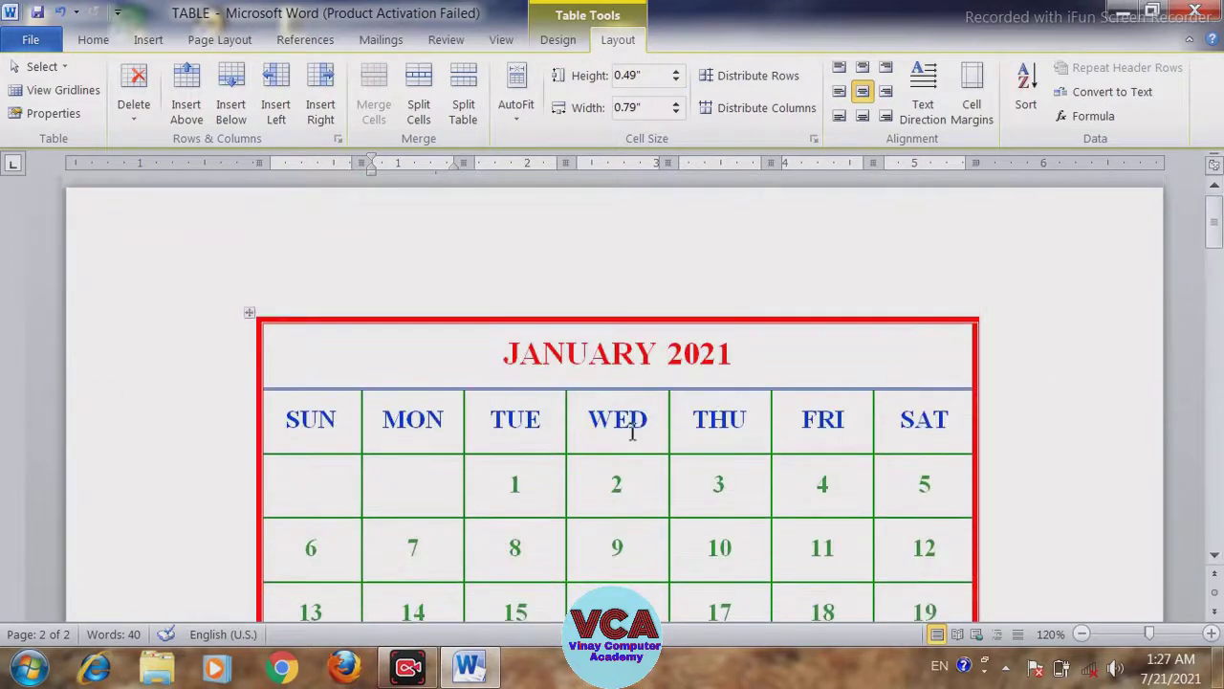
click(582, 421)
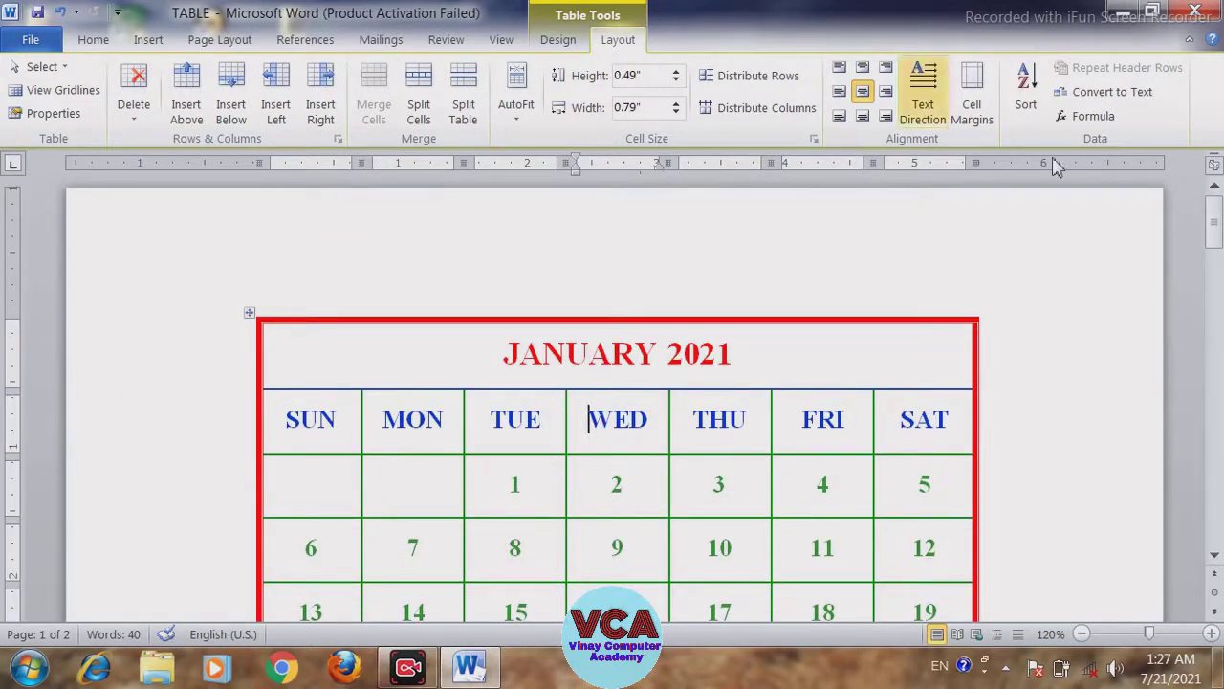
click(639, 361)
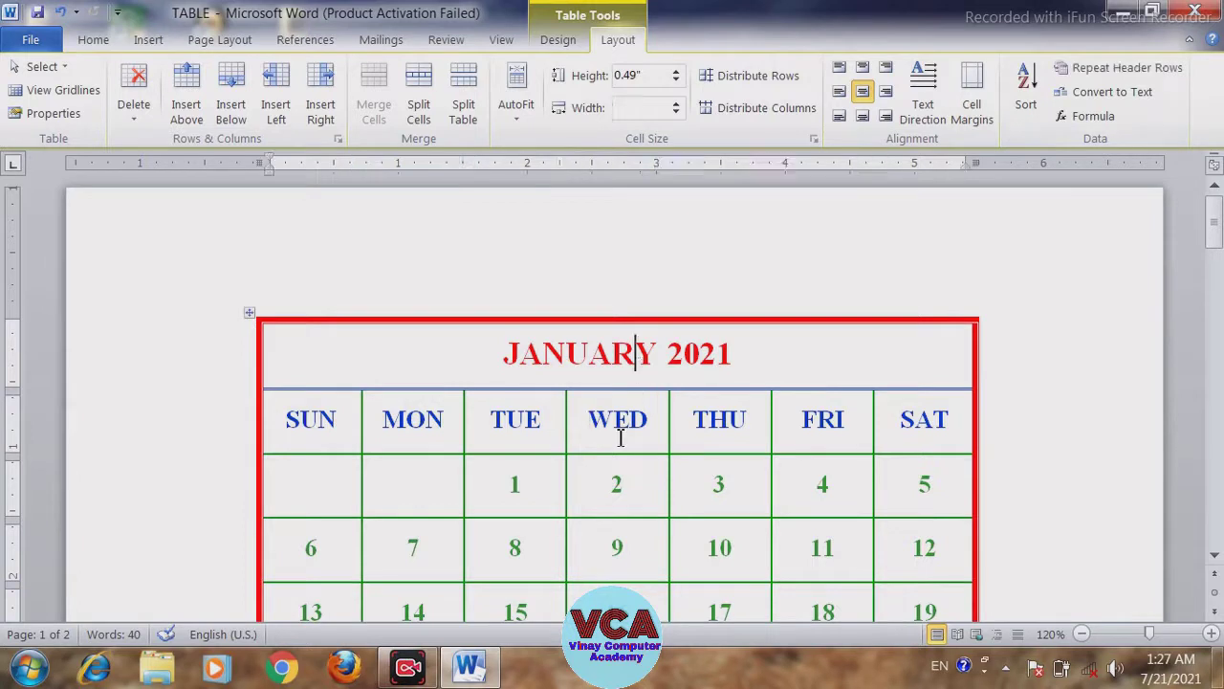
click(1128, 69)
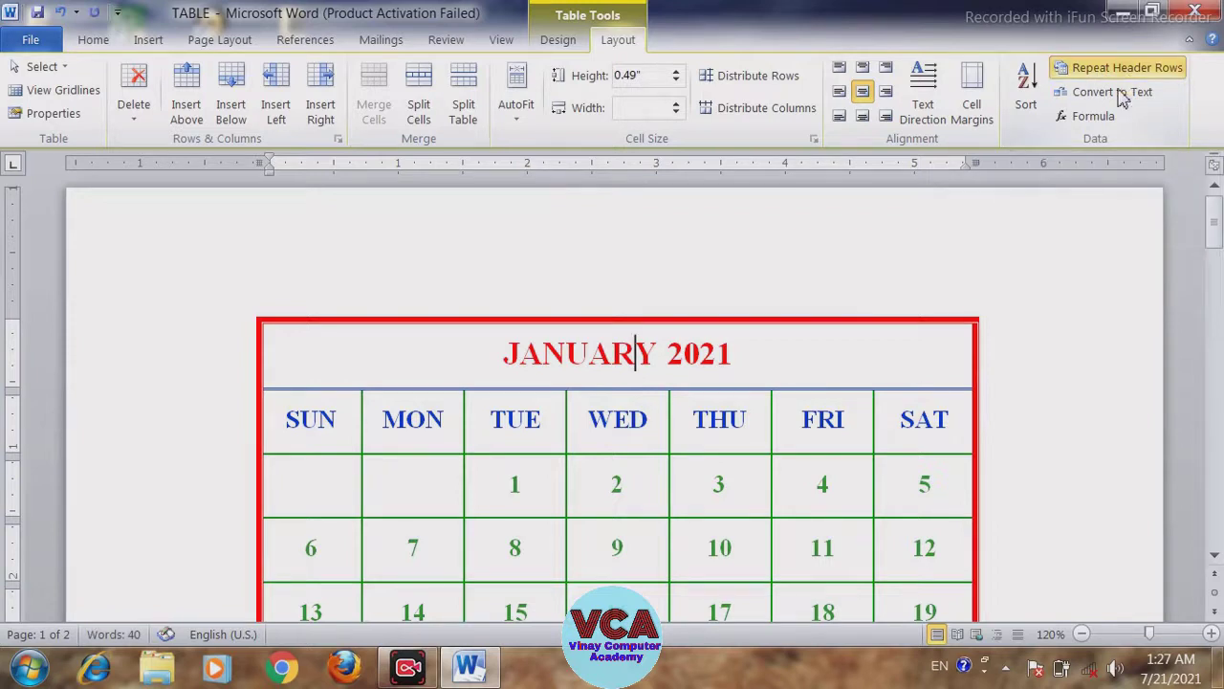
drag(1215, 233, 1217, 397)
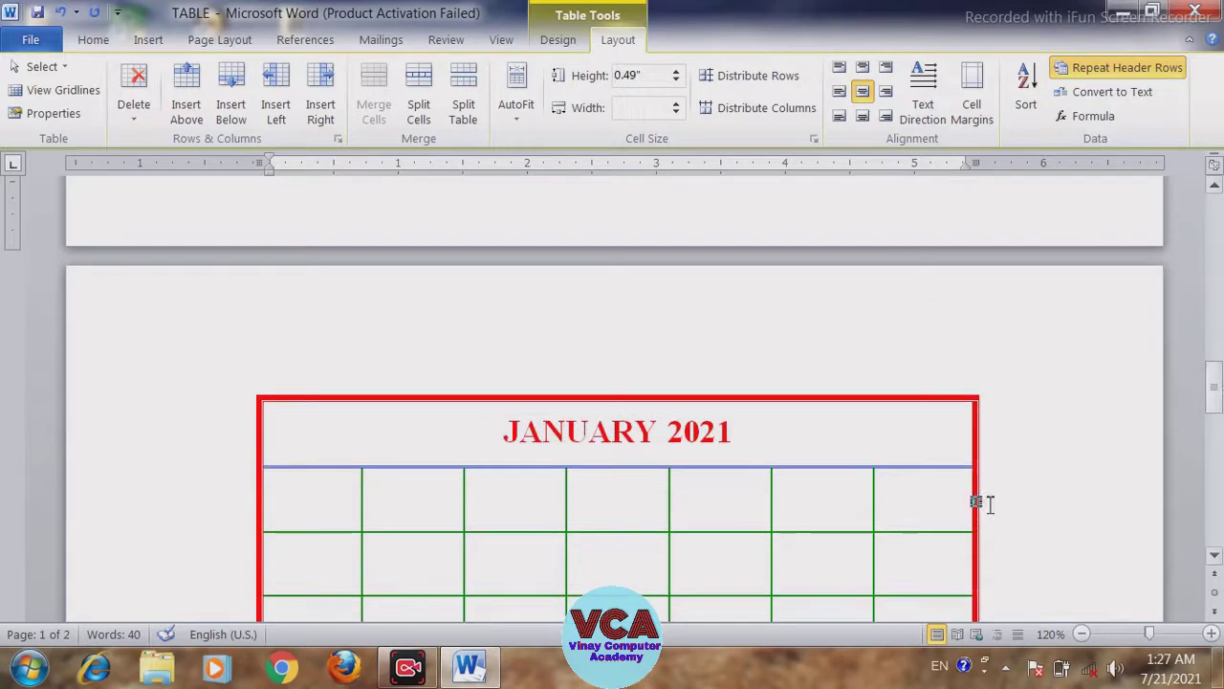
Step: Add the SUN to SAT weekday row to the repeated header rows and check the second page
click(515, 505)
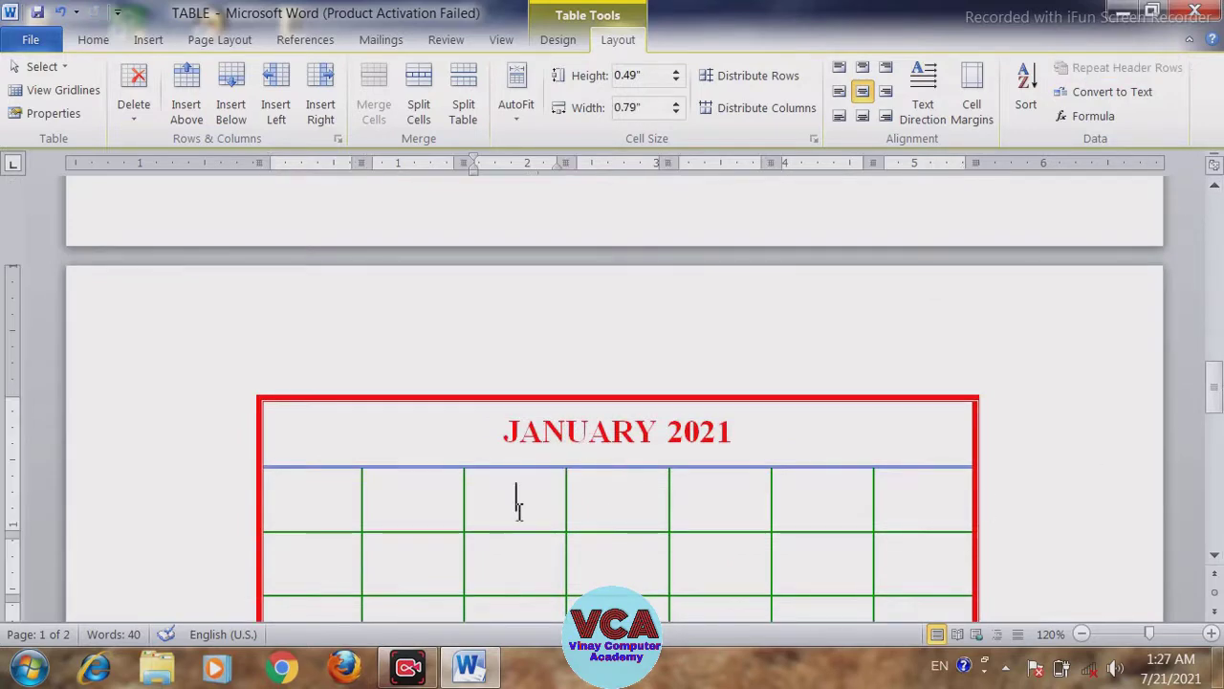
drag(1213, 389, 1215, 224)
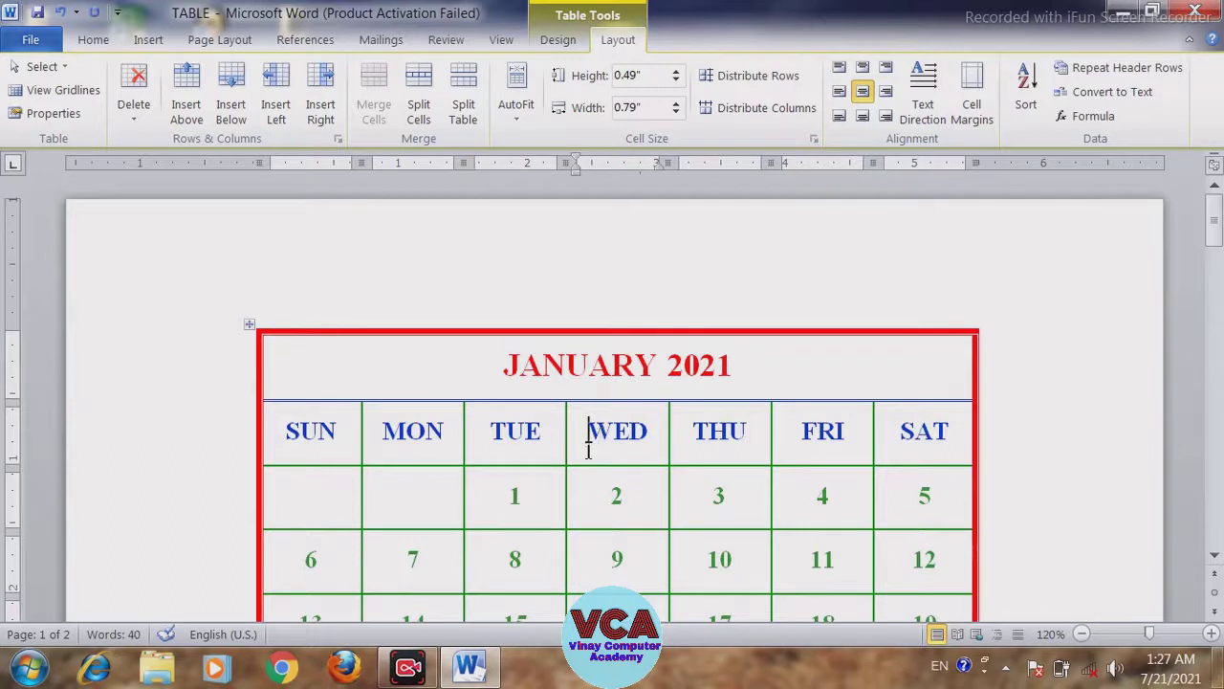
click(1105, 69)
drag(1214, 251, 1212, 424)
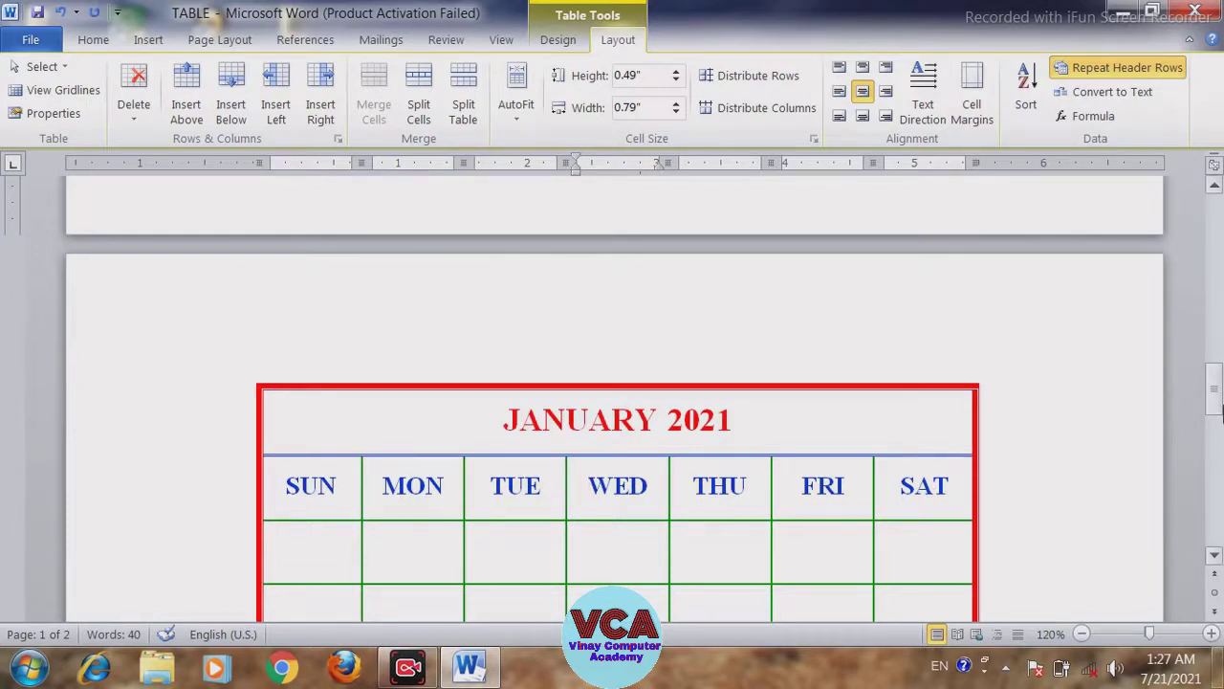
drag(1218, 407, 1217, 435)
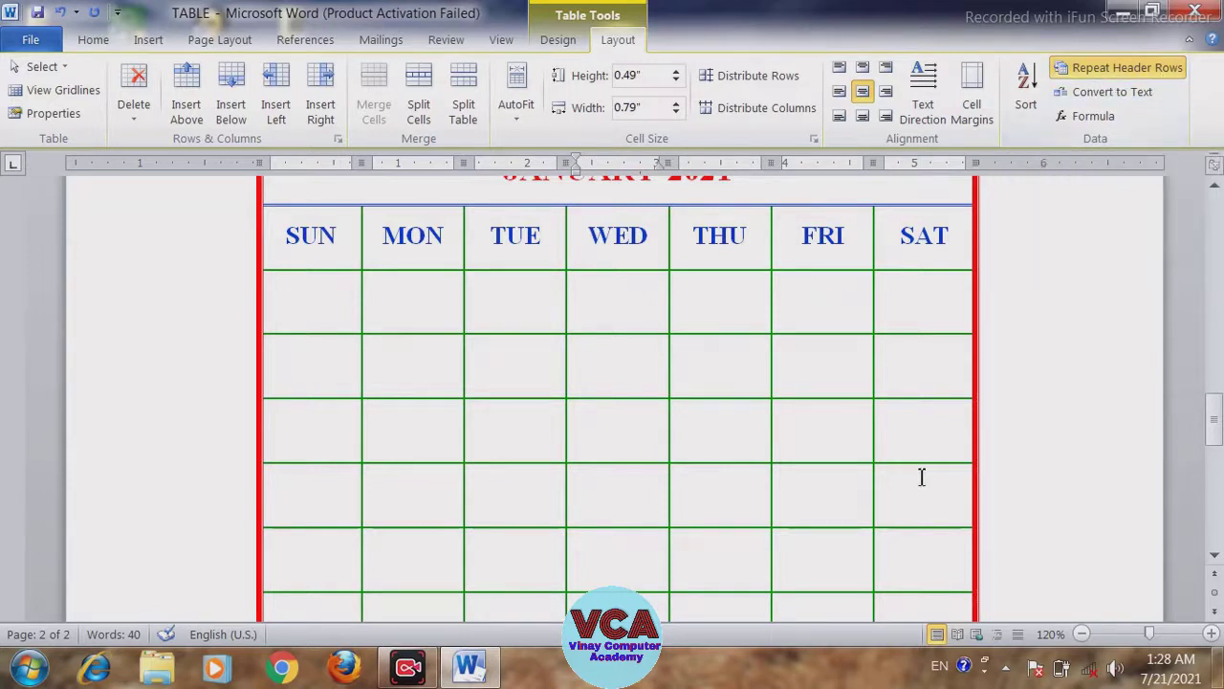
Step: Undo the repeated header rows and all the empty rows added below the last dates
key(ctrl+z)
key(ctrl+z)
key(ctrl+z)
key(ctrl+z)
key(ctrl+z)
key(ctrl+z)
key(ctrl+z)
key(ctrl+z)
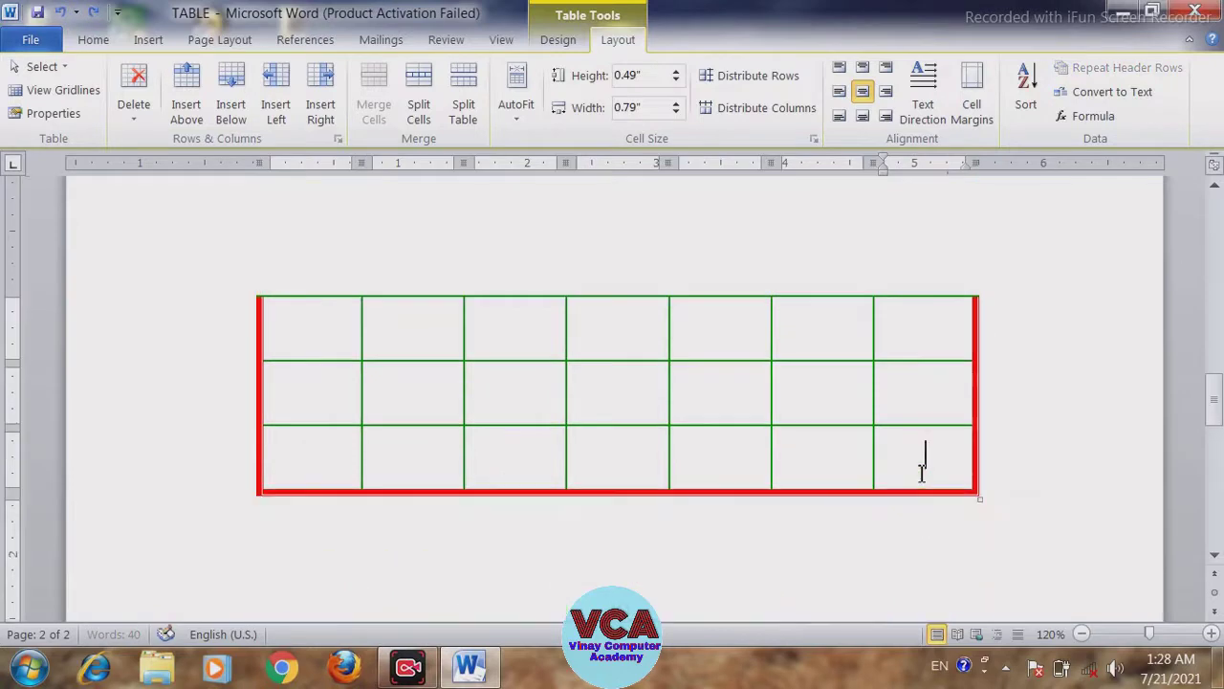
key(ctrl+z)
key(ctrl+z)
key(ctrl+z)
key(ctrl+z)
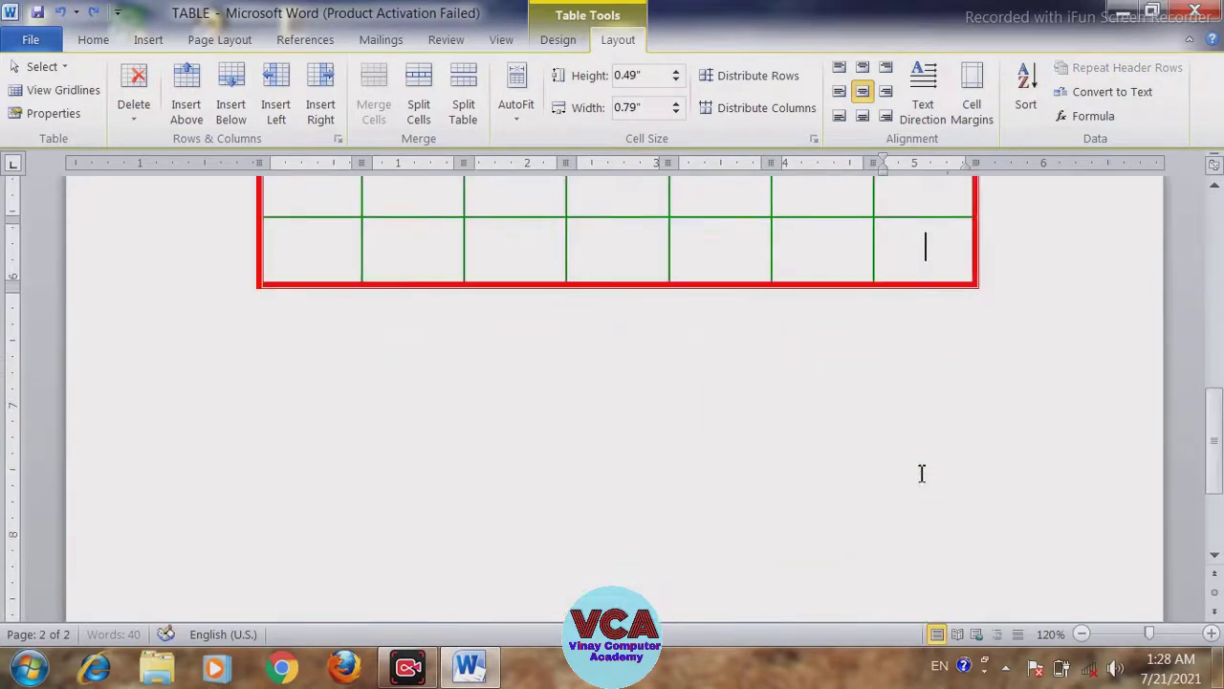
key(ctrl+z)
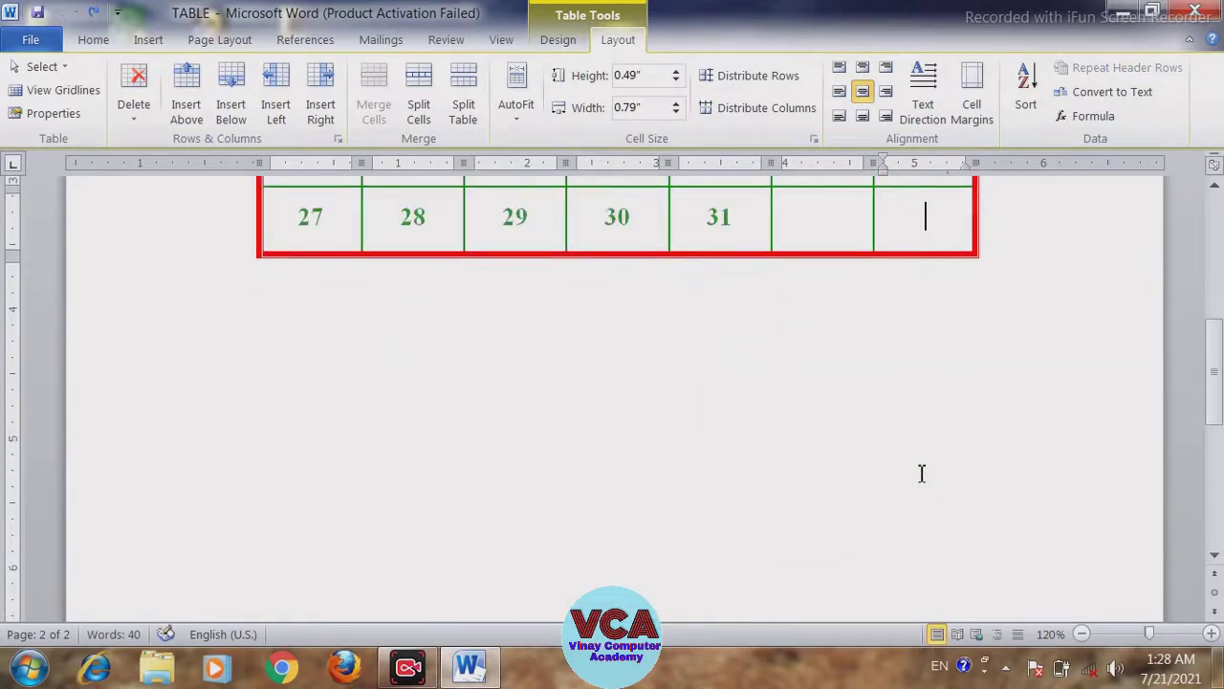
Step: Convert the calendar table to text separated by paragraph marks, review it, and undo the conversion
drag(1217, 397, 1213, 289)
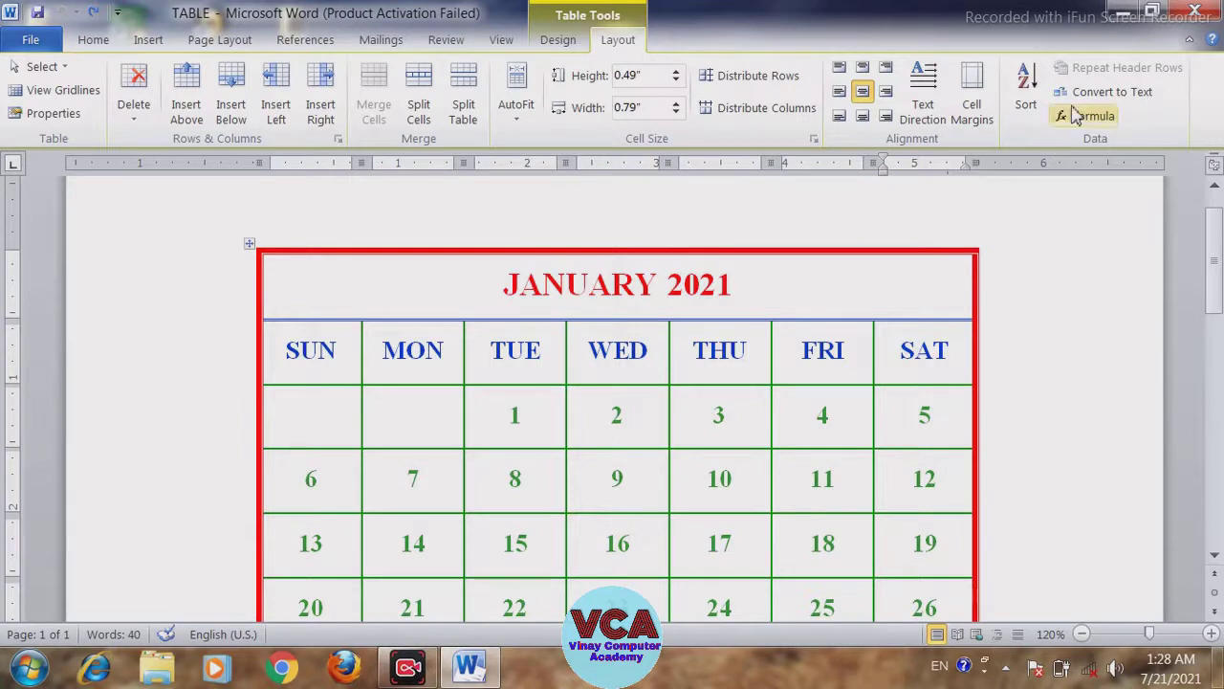
click(1099, 93)
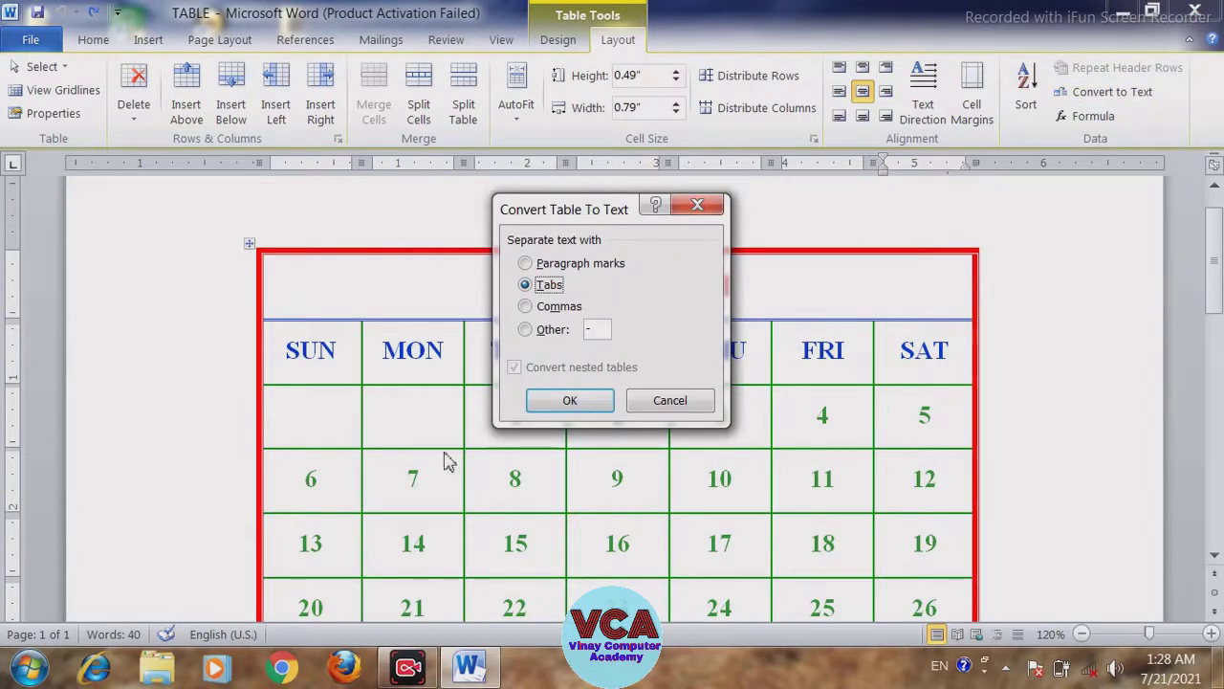
click(538, 265)
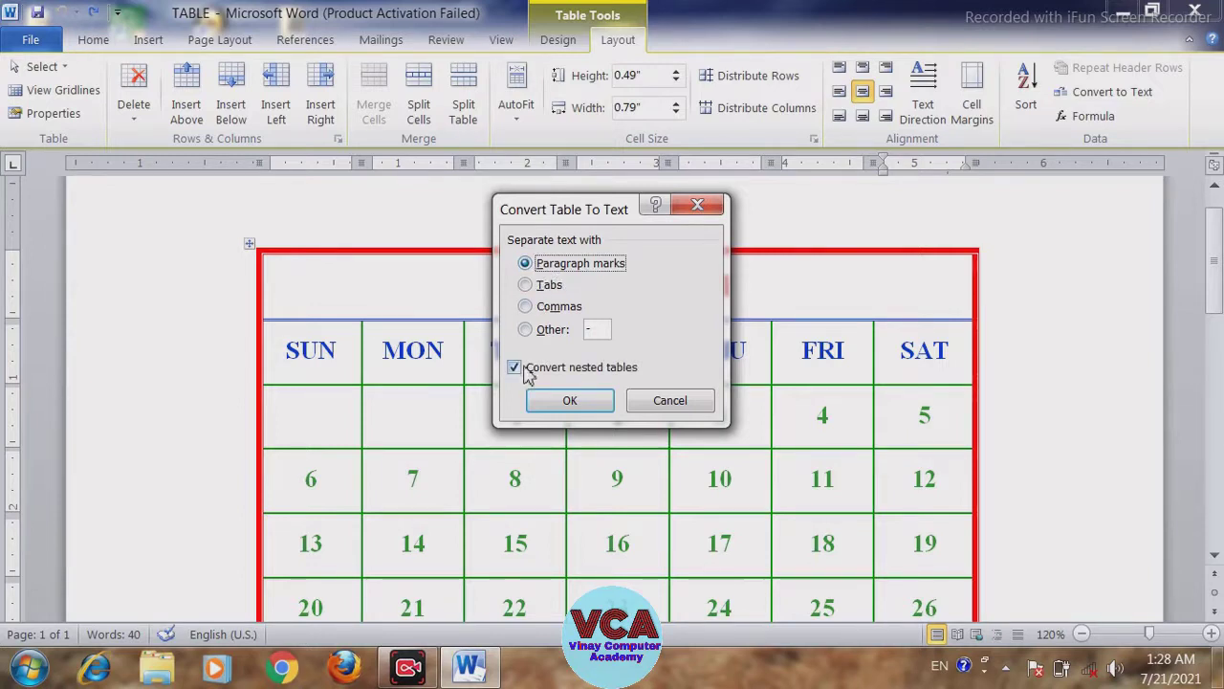
click(571, 403)
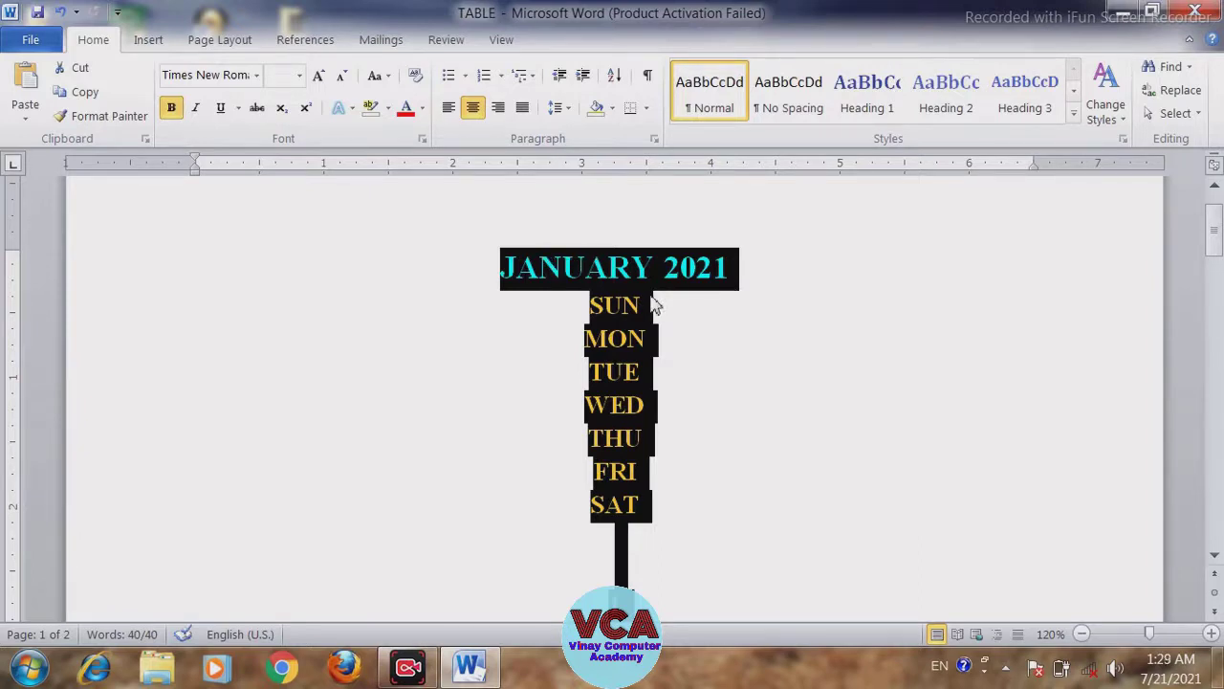
mouse_move(1213, 247)
mouse_down()
mouse_move(1219, 441)
mouse_move(1211, 245)
mouse_up()
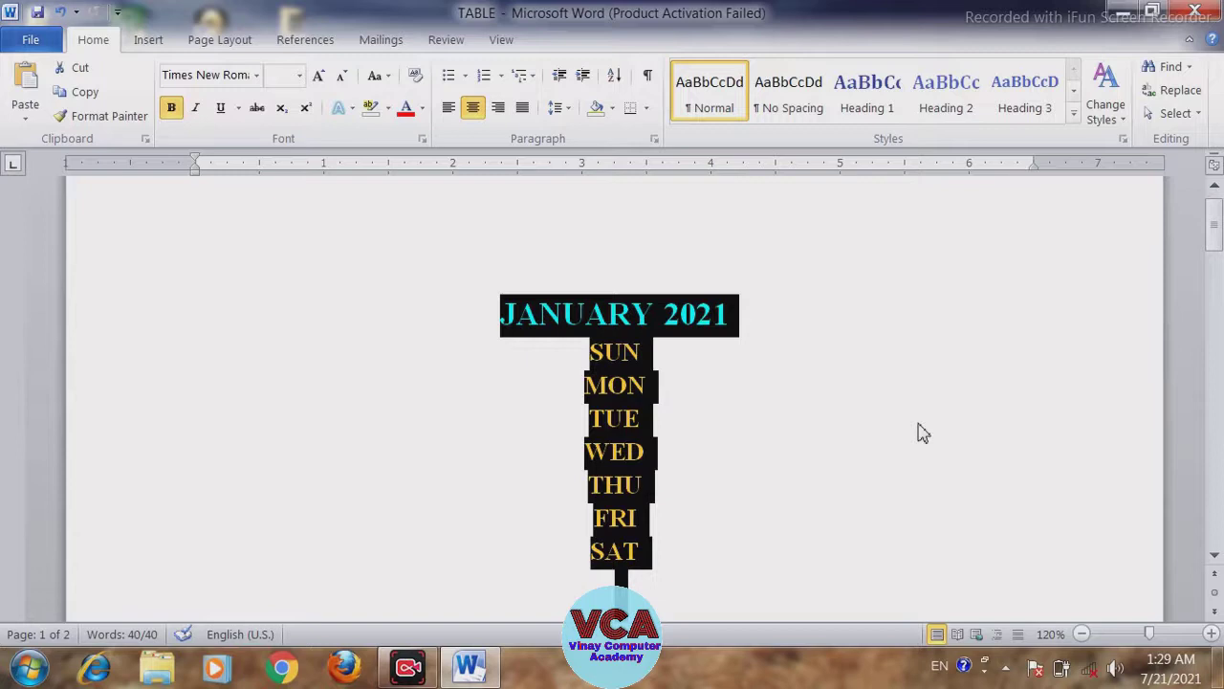
key(ctrl+z)
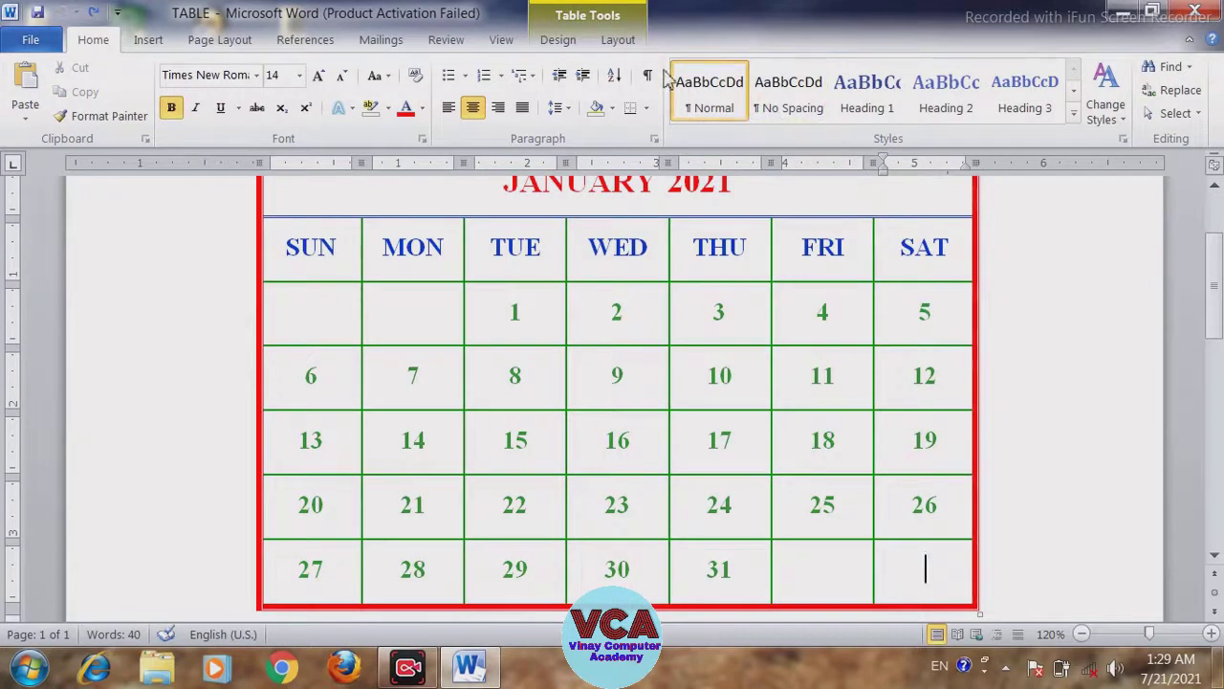
Step: Convert the calendar table to text separated by tabs, review the layout, and undo the conversion
click(634, 42)
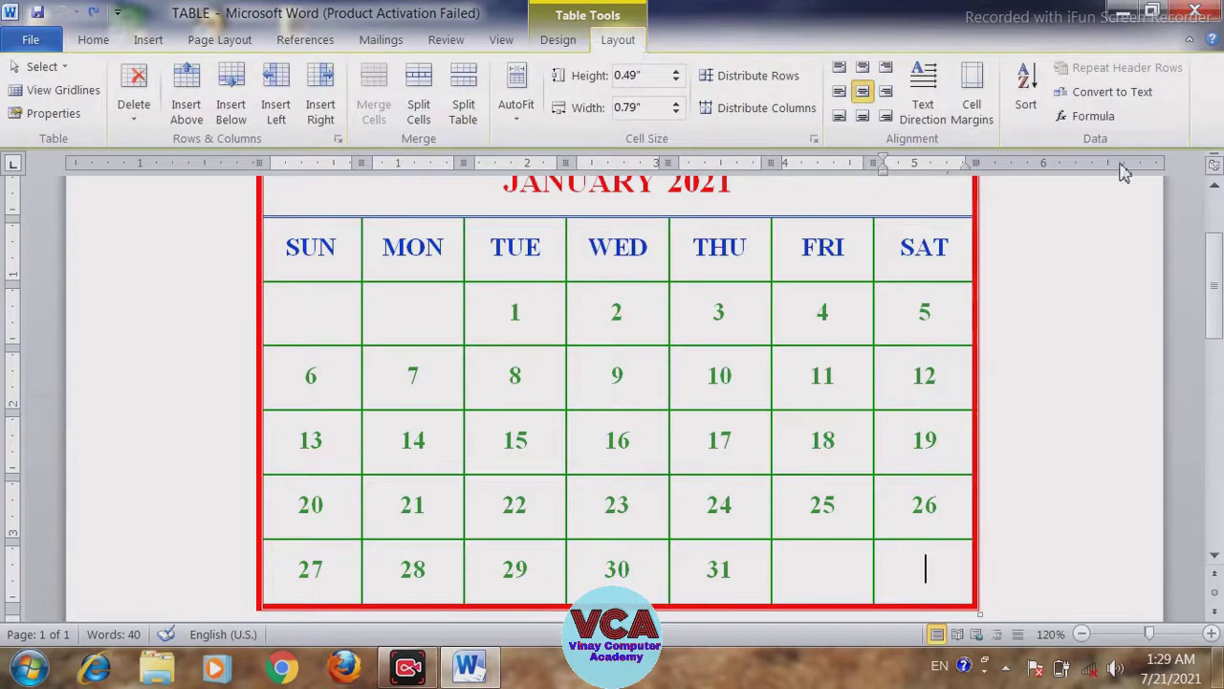
click(1114, 96)
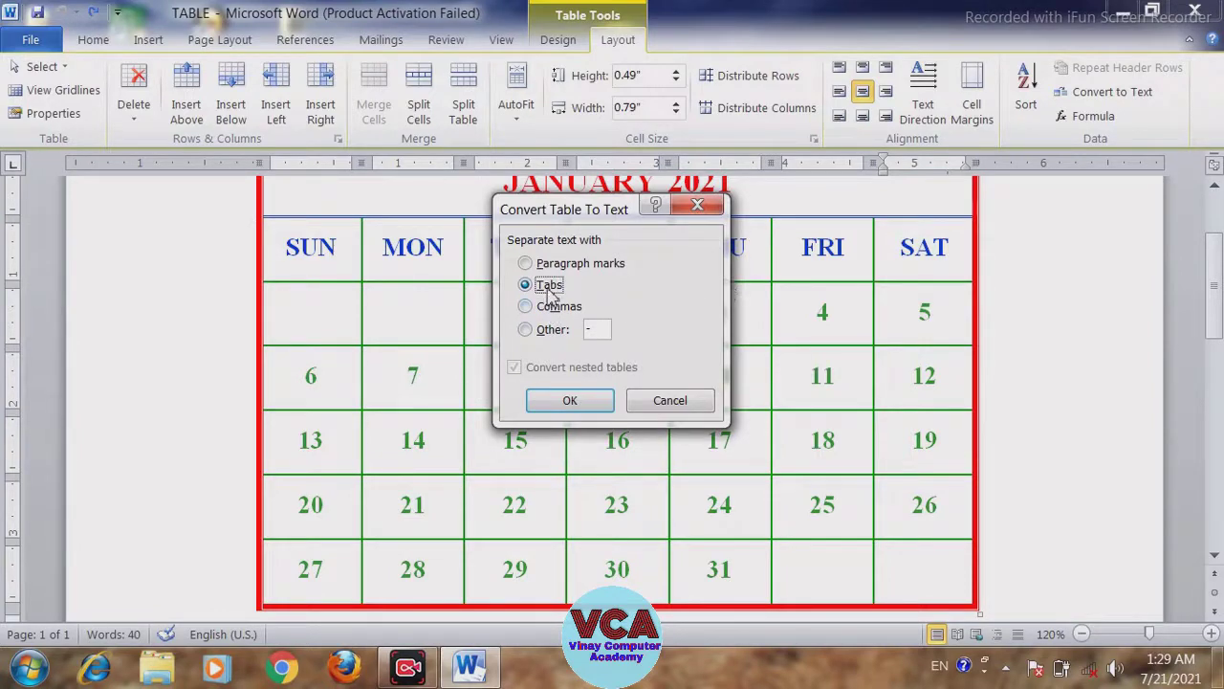
click(574, 400)
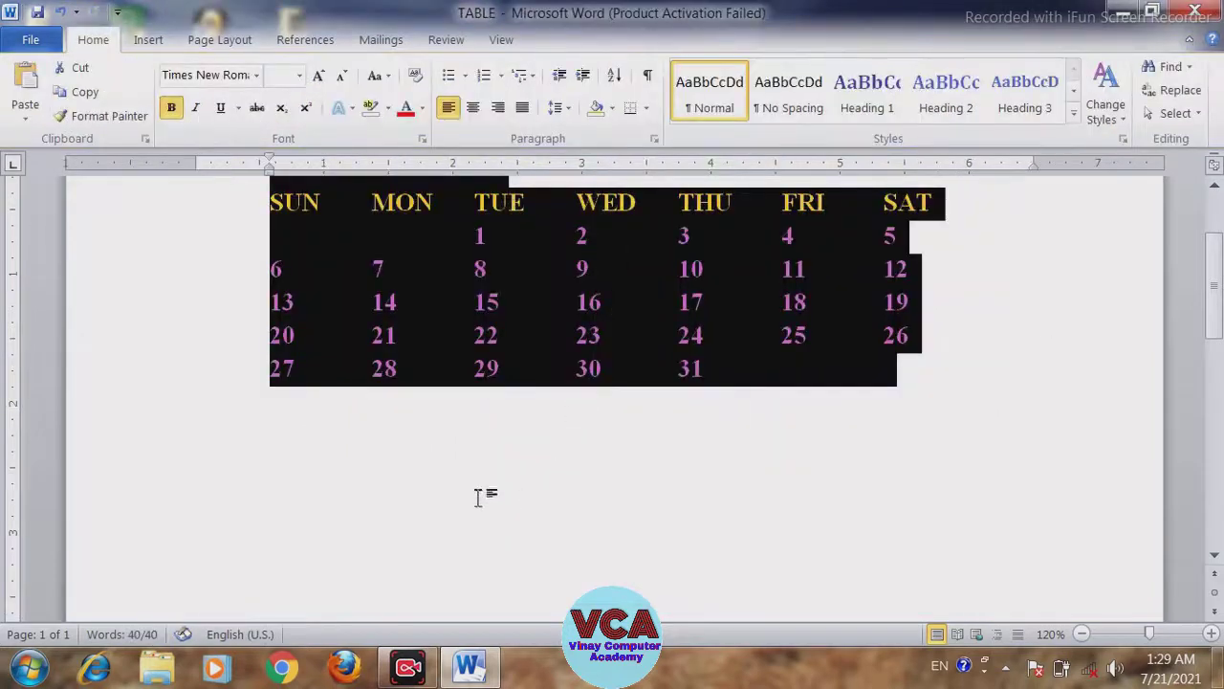
drag(1213, 319, 1206, 287)
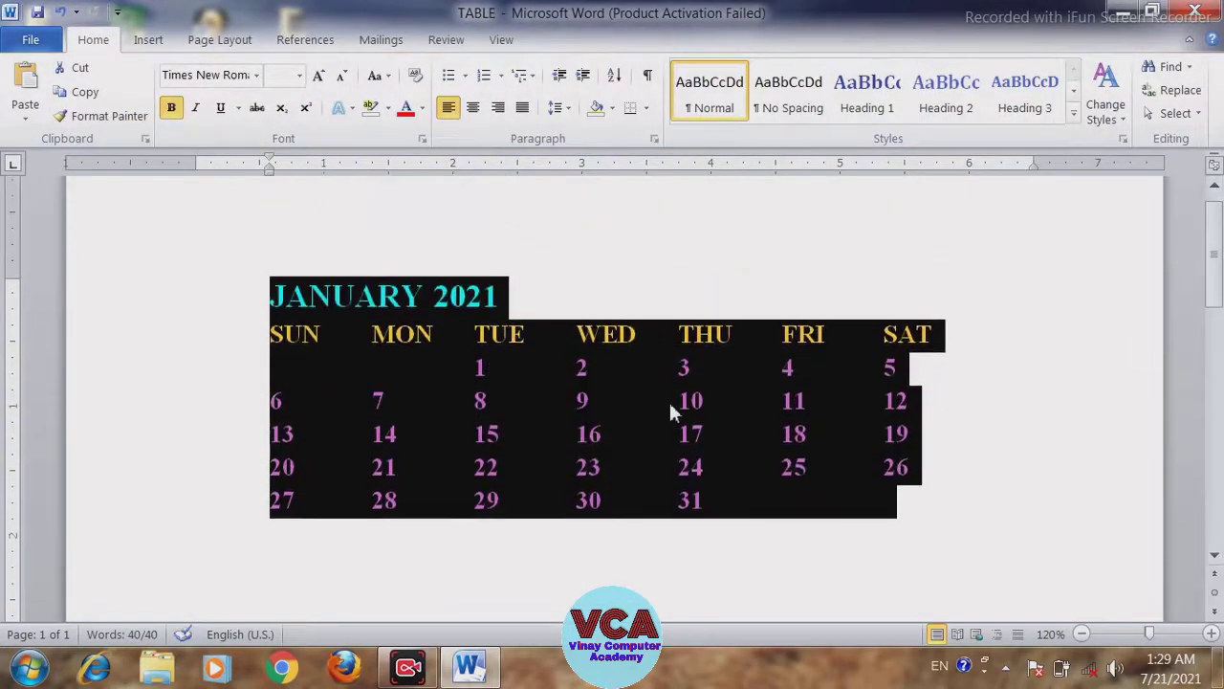
click(671, 407)
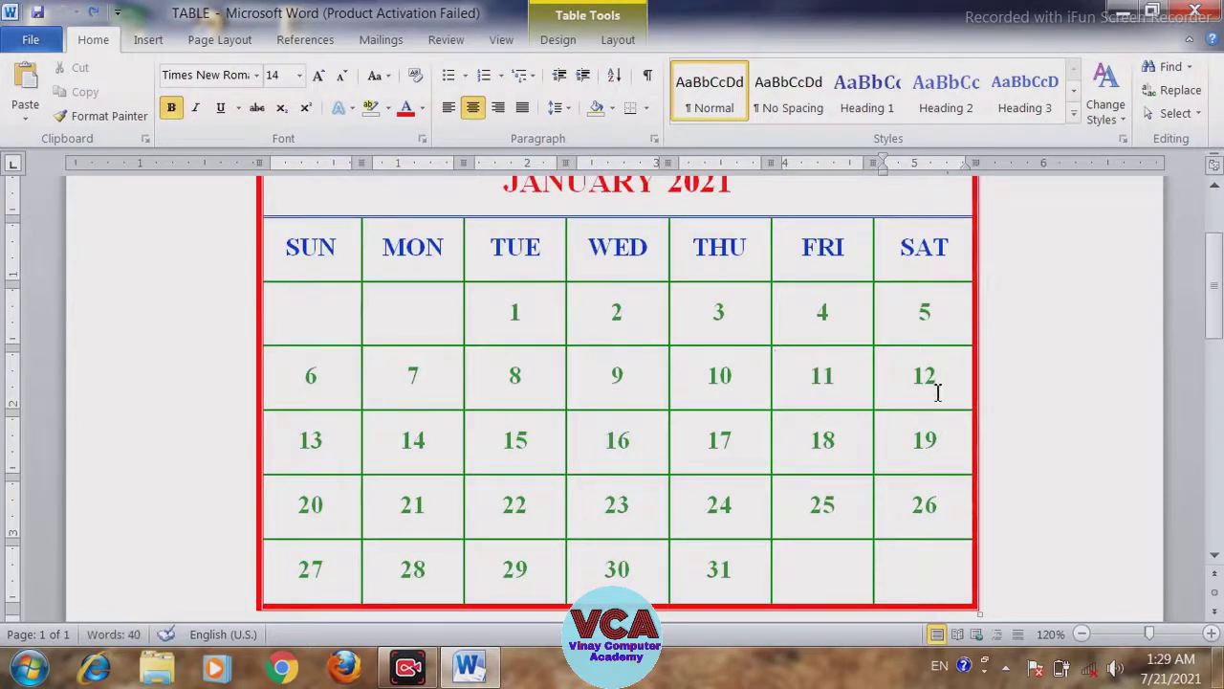
Step: Convert the calendar table to text separated by commas, review the text lines, and undo the conversion
click(627, 42)
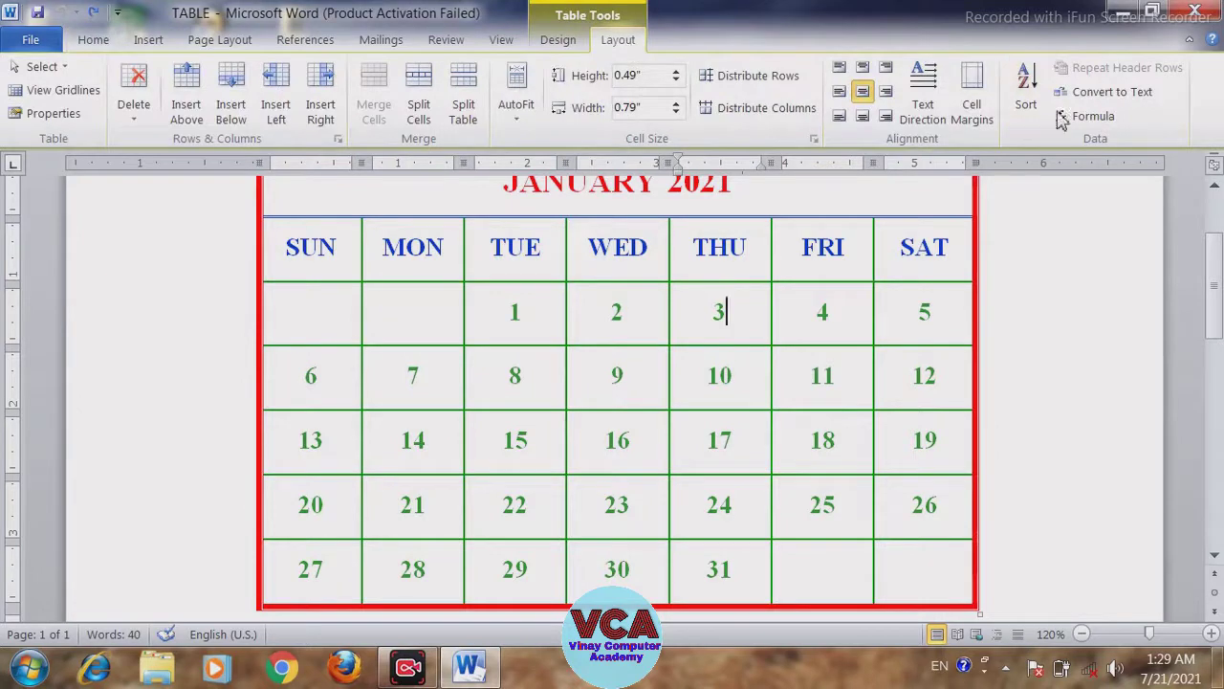
click(1110, 92)
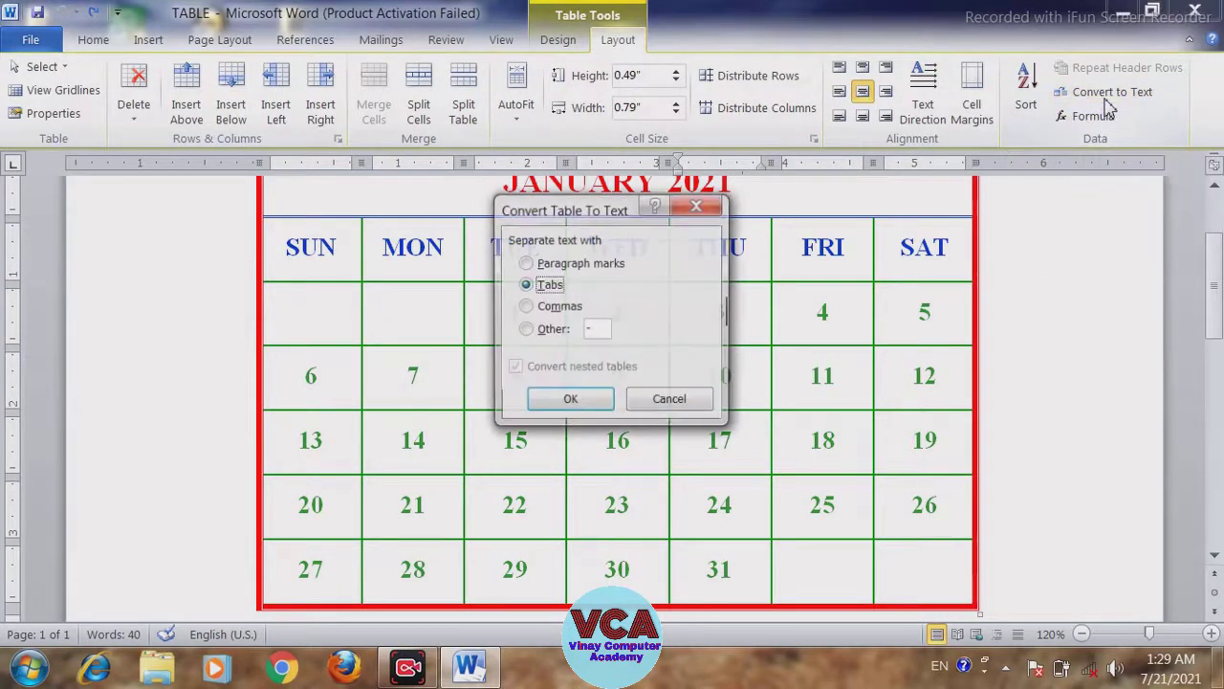
click(526, 307)
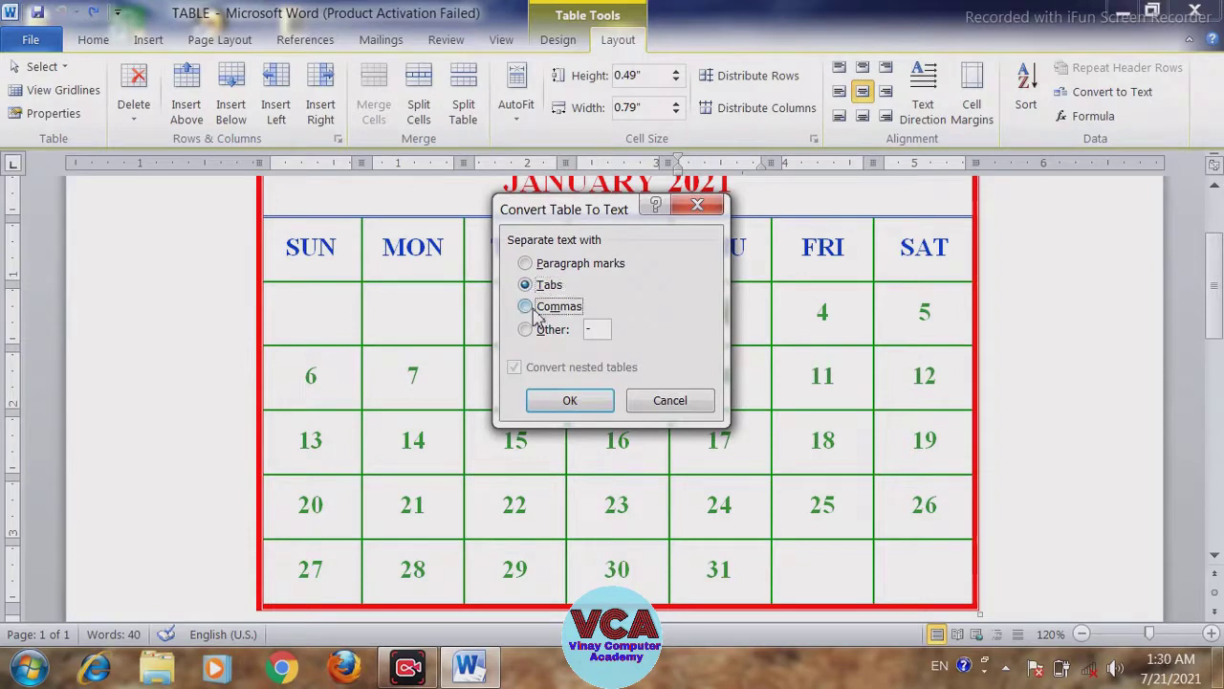
click(568, 399)
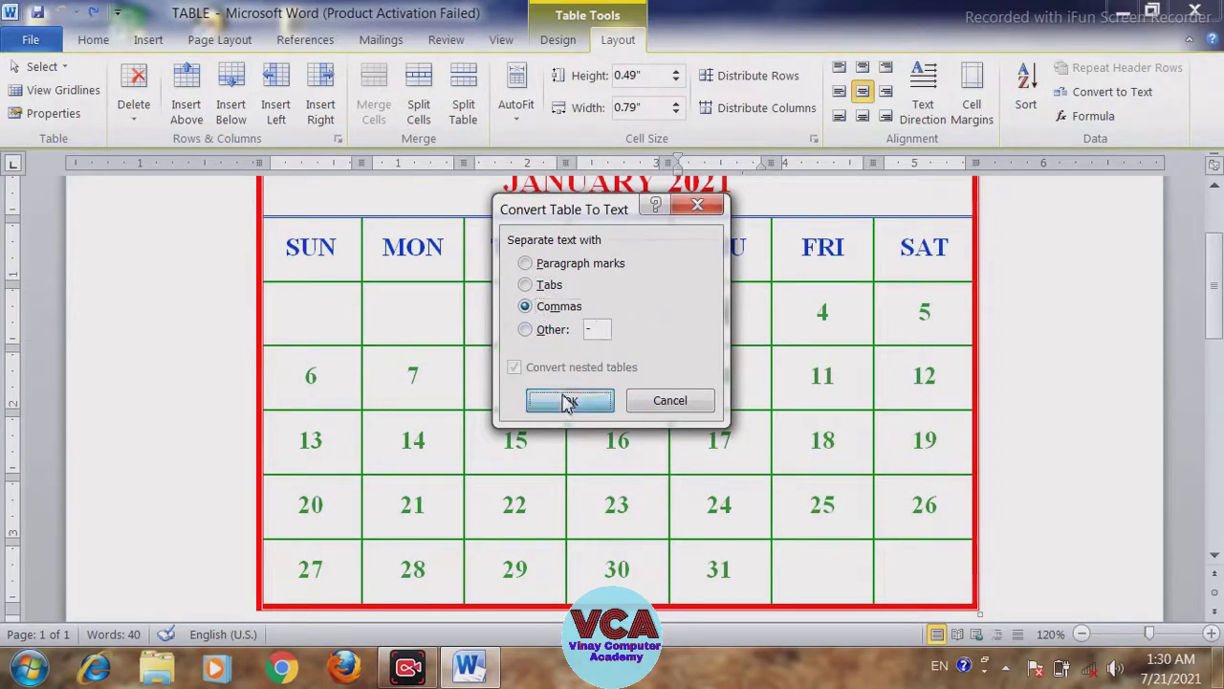
click(346, 337)
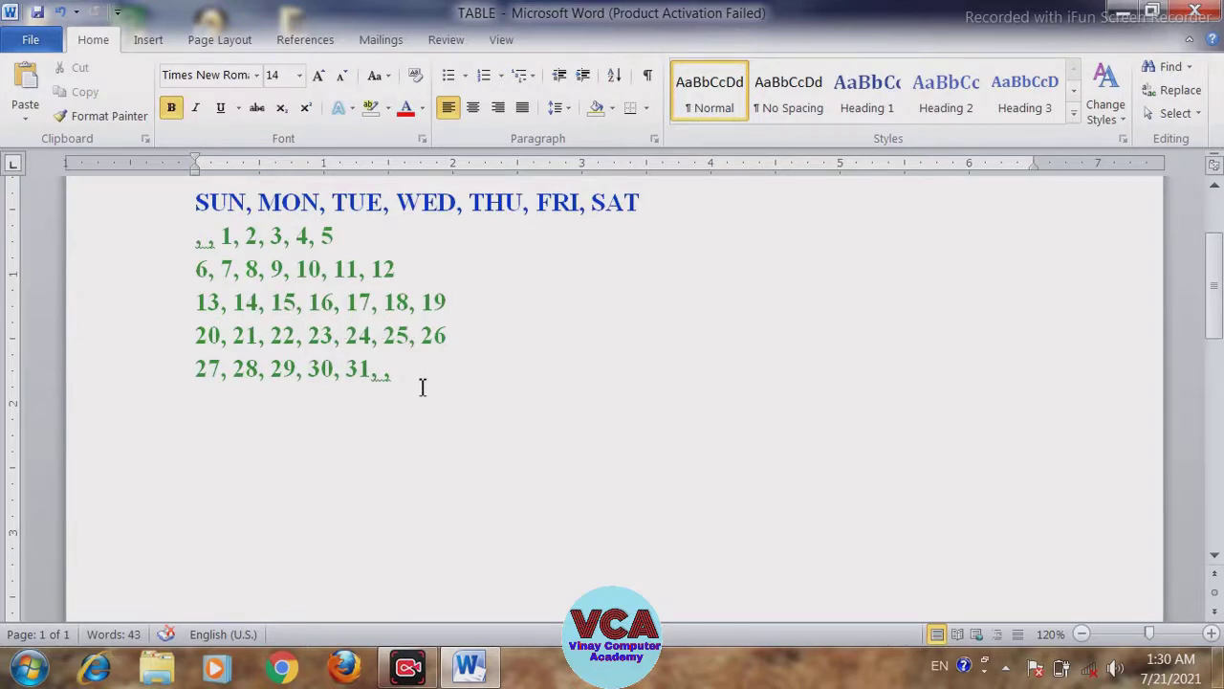
key(ctrl+z)
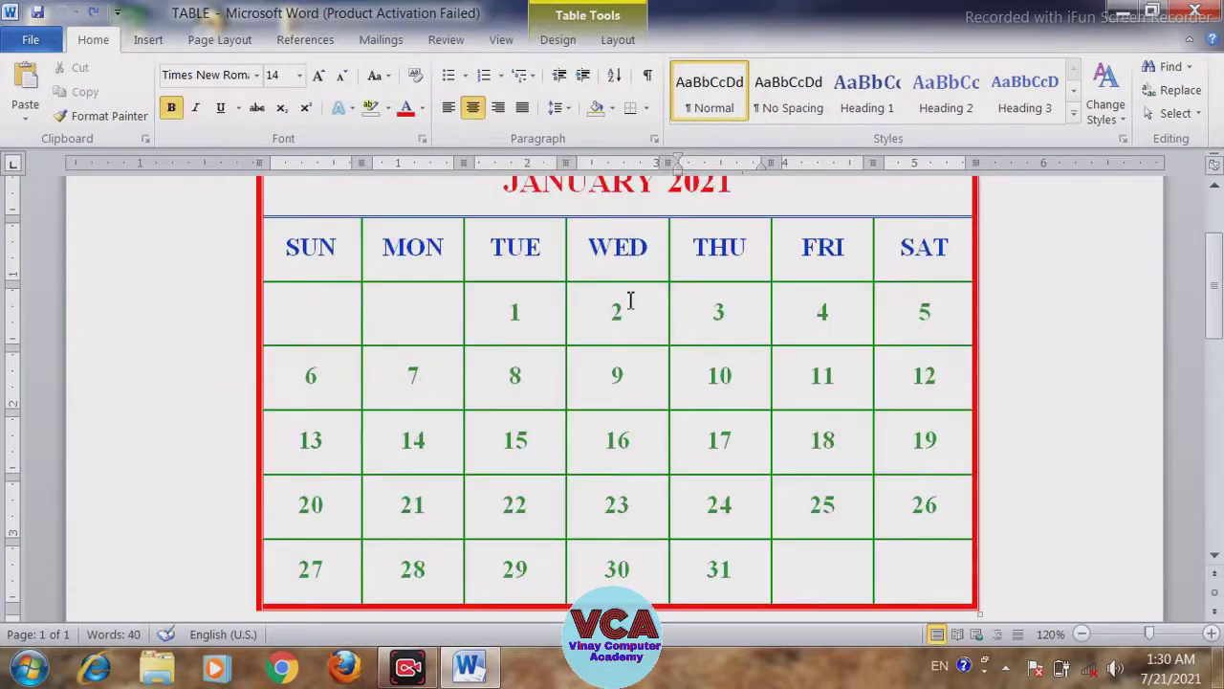
Step: Convert the calendar table to text using @ as a custom separator and undo the conversion
click(618, 39)
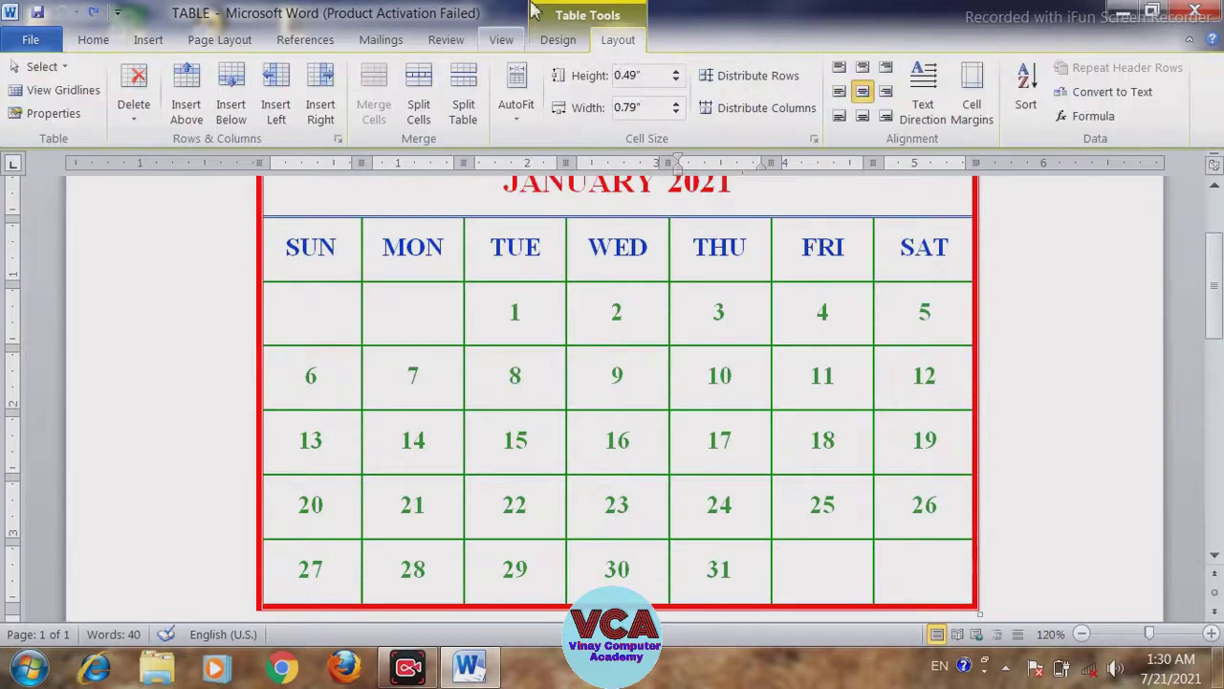
click(1099, 92)
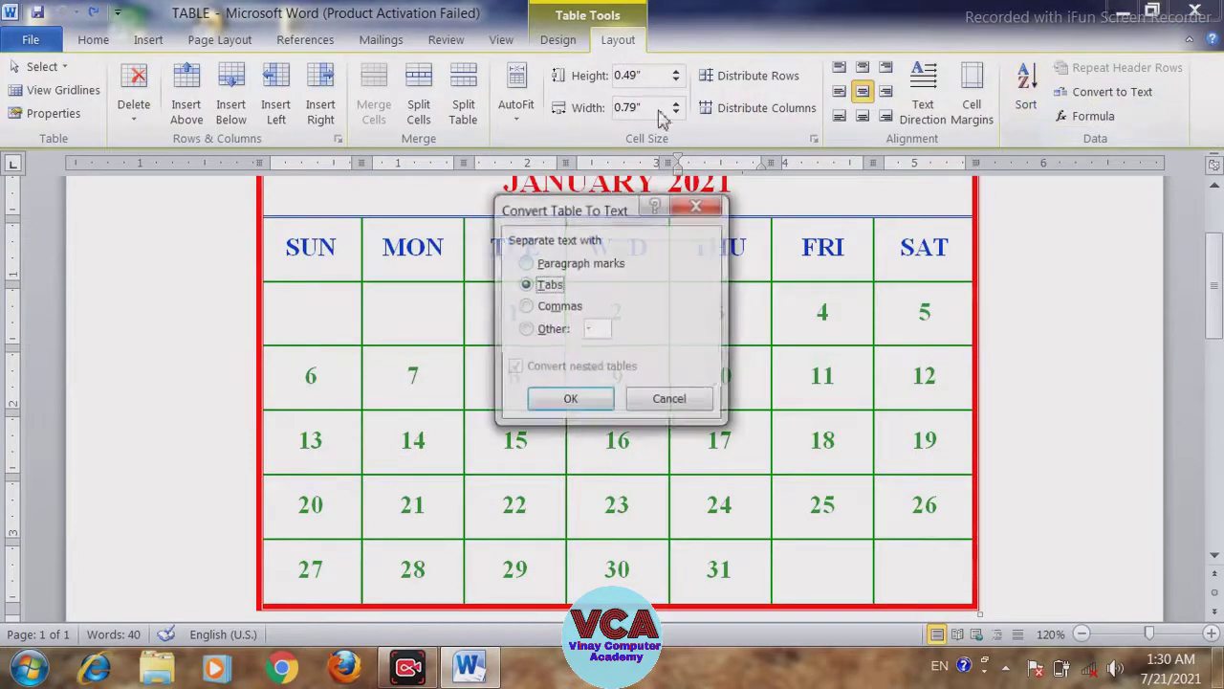
click(525, 329)
click(594, 329)
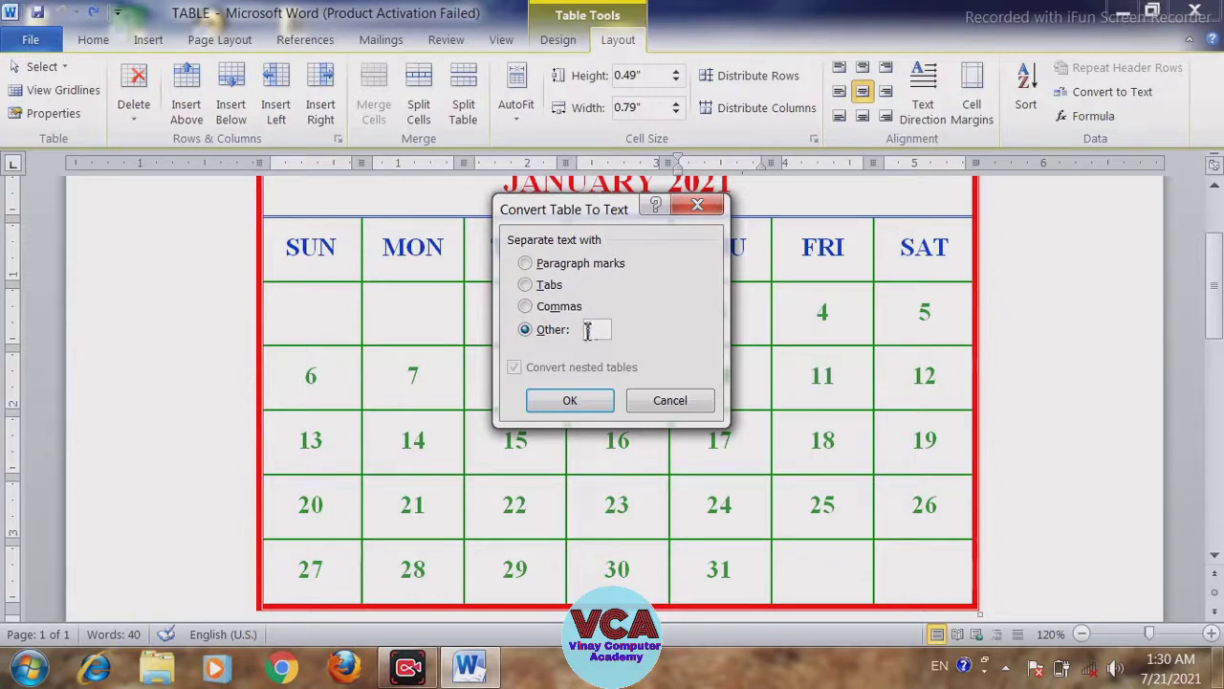
drag(588, 330, 584, 332)
text(:)
click(561, 402)
click(526, 392)
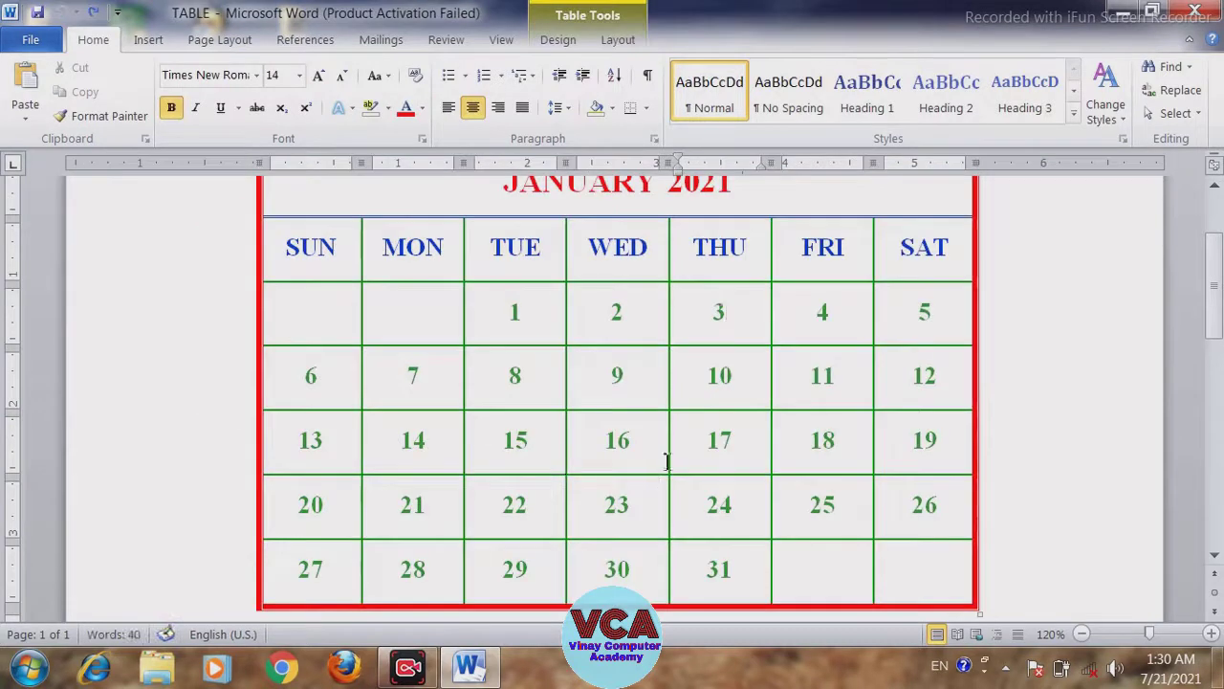
Step: Convert the calendar table to text using a colon as a custom separator, review it, and undo the conversion
click(620, 48)
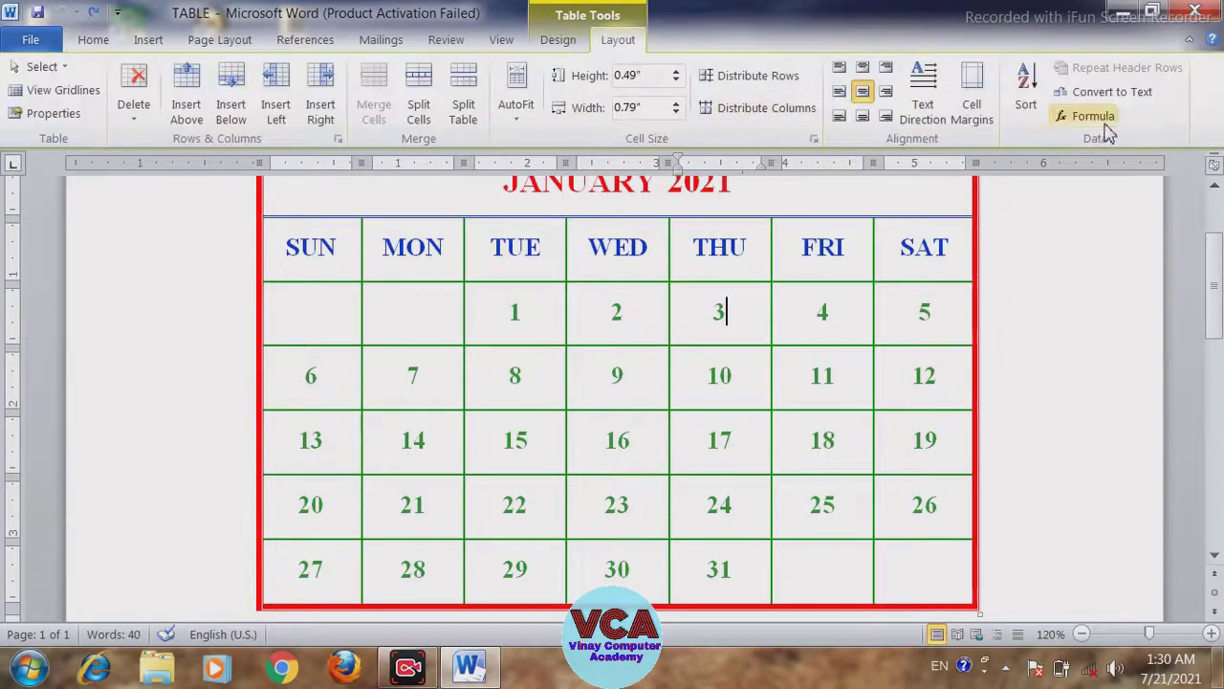
click(1100, 92)
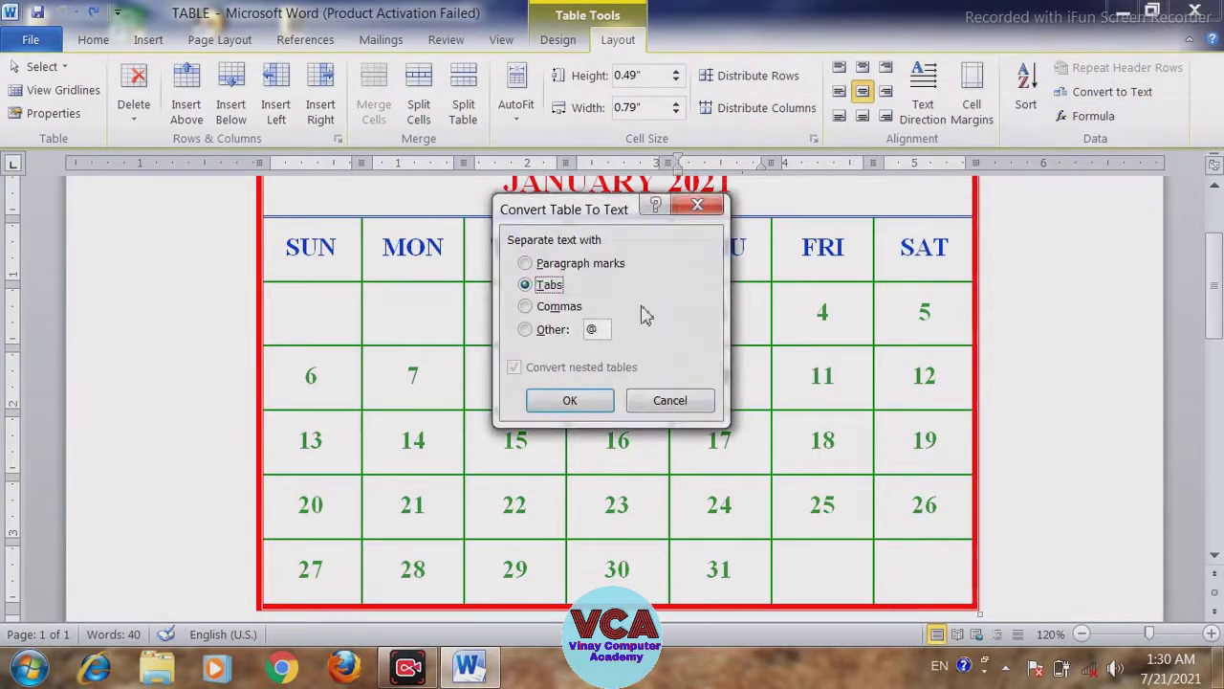
double_click(600, 330)
text(:)
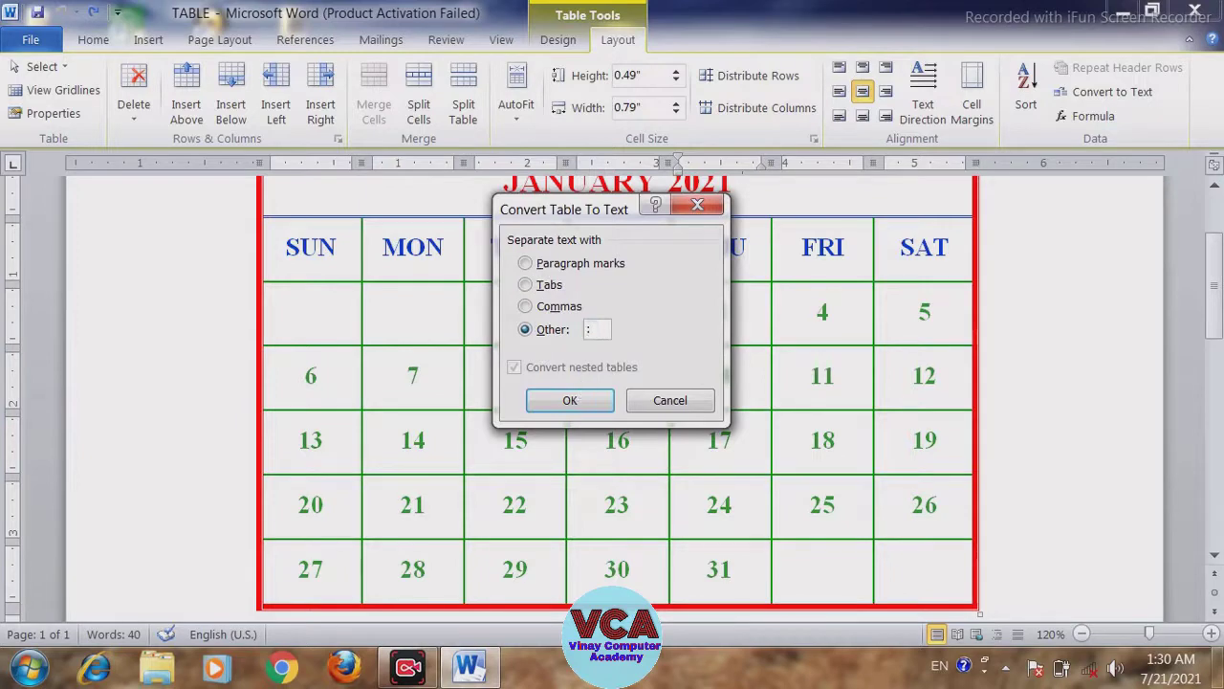
click(574, 399)
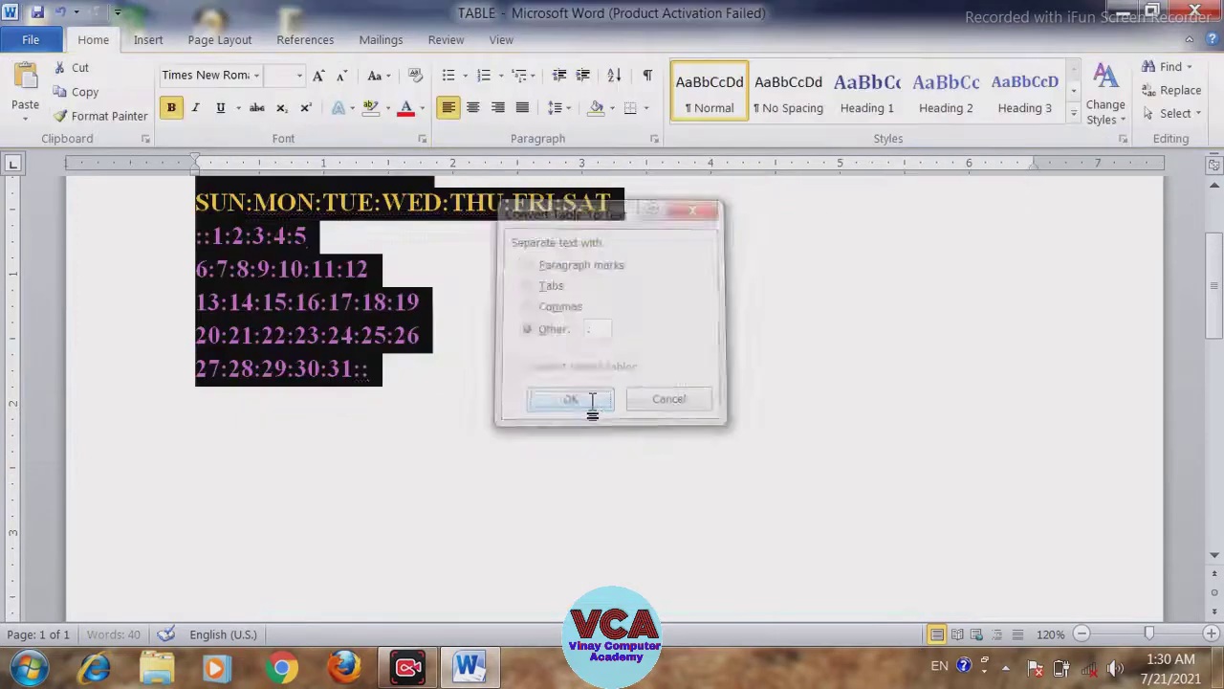
click(490, 419)
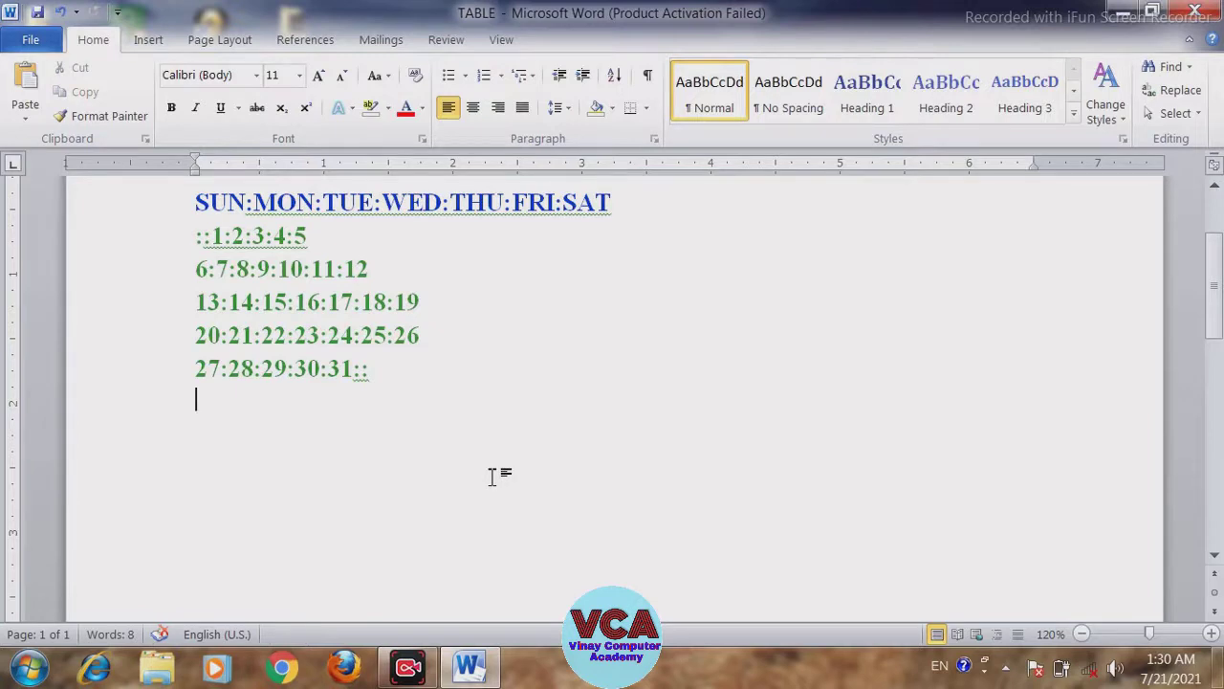
click(1213, 354)
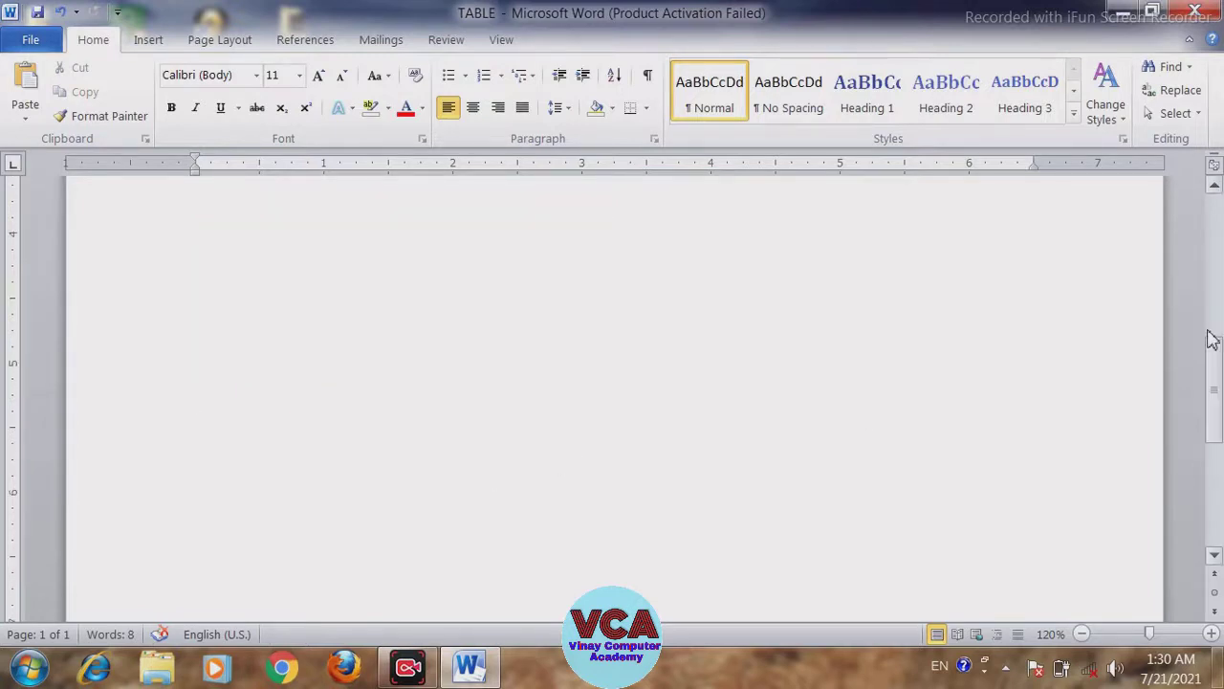
drag(1214, 382, 1212, 244)
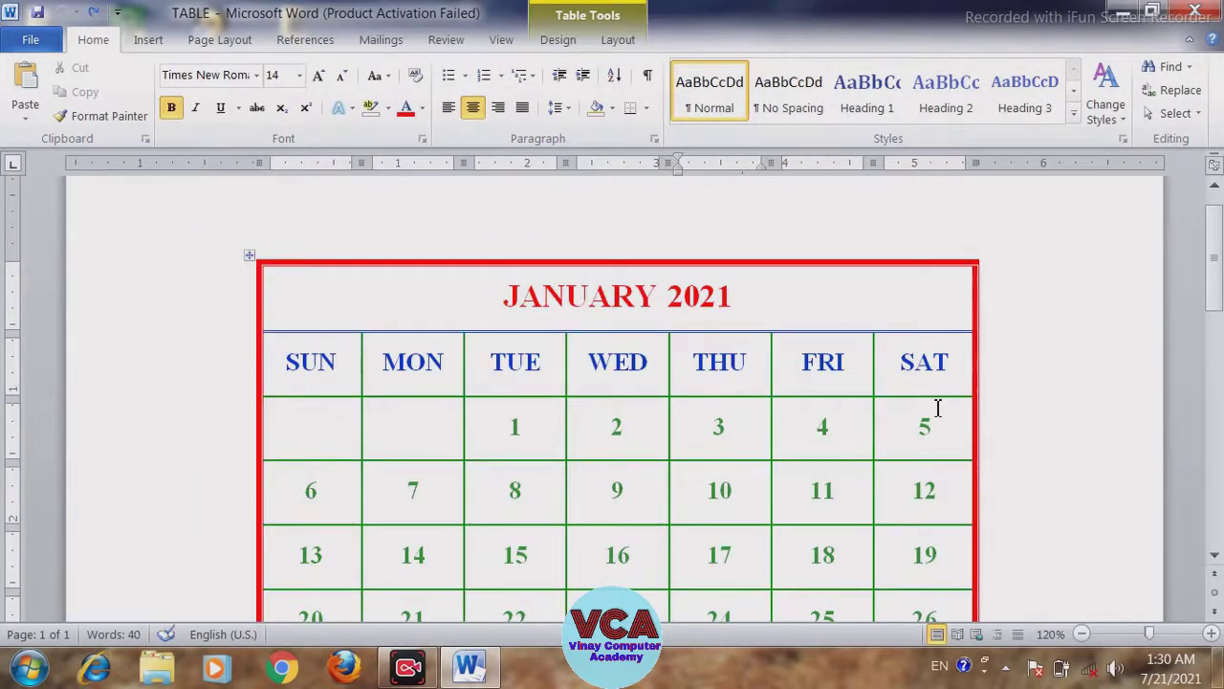
Step: Insert the formula =SUM(ABOVE) in the empty last cell of the SAT column, check the dates above, and delete the result
click(620, 40)
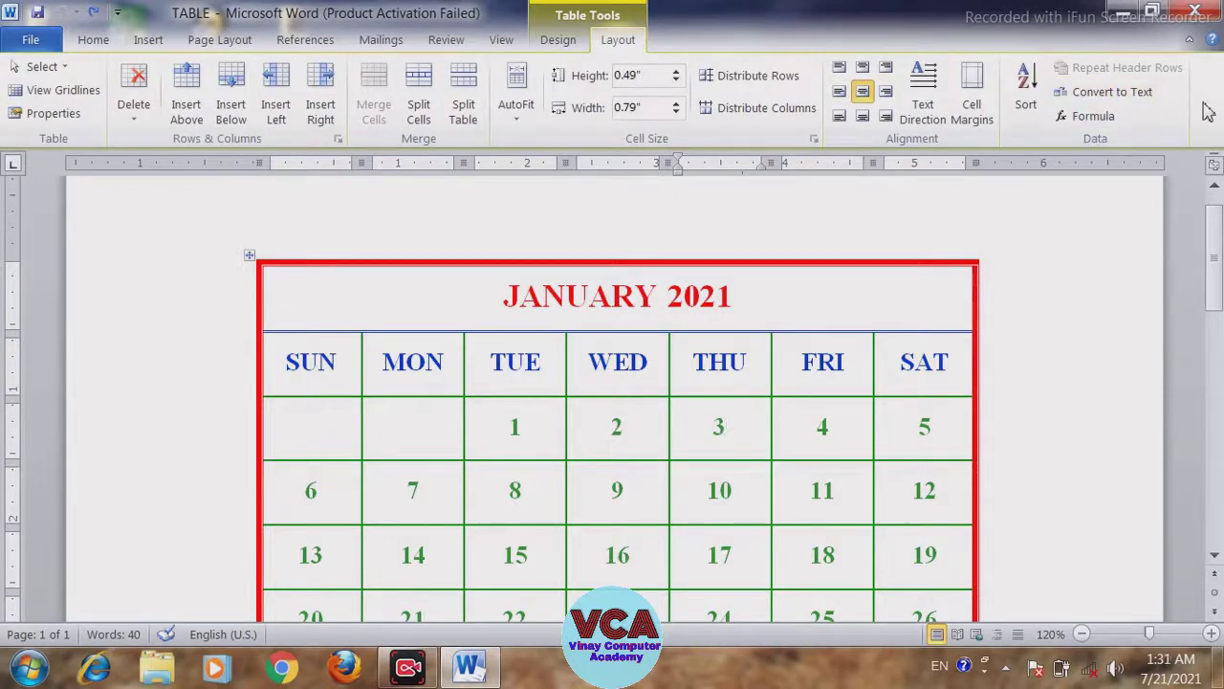
drag(1216, 258, 1219, 286)
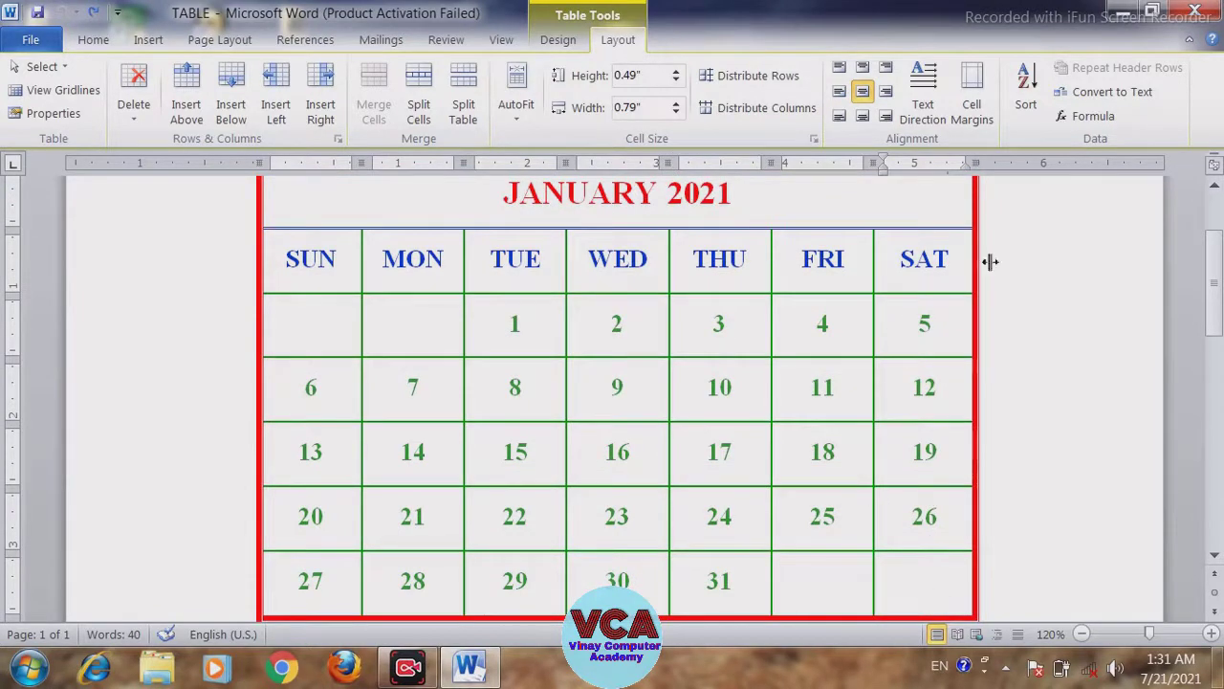
click(1087, 119)
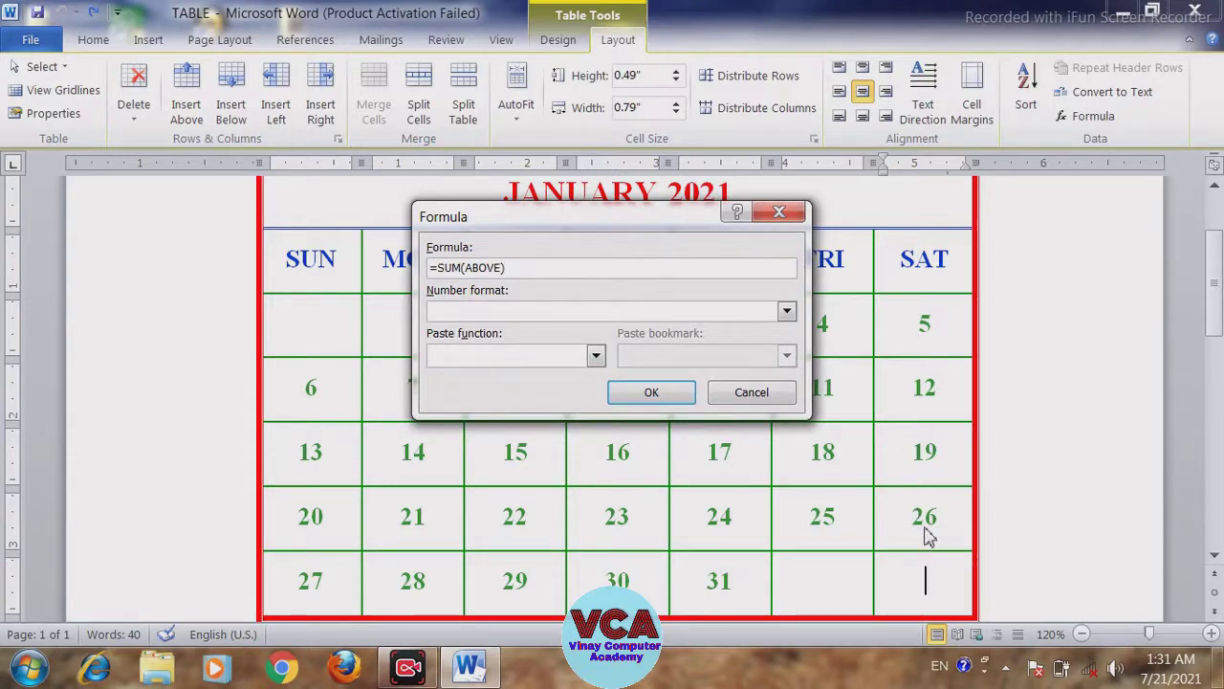
click(658, 400)
double_click(924, 584)
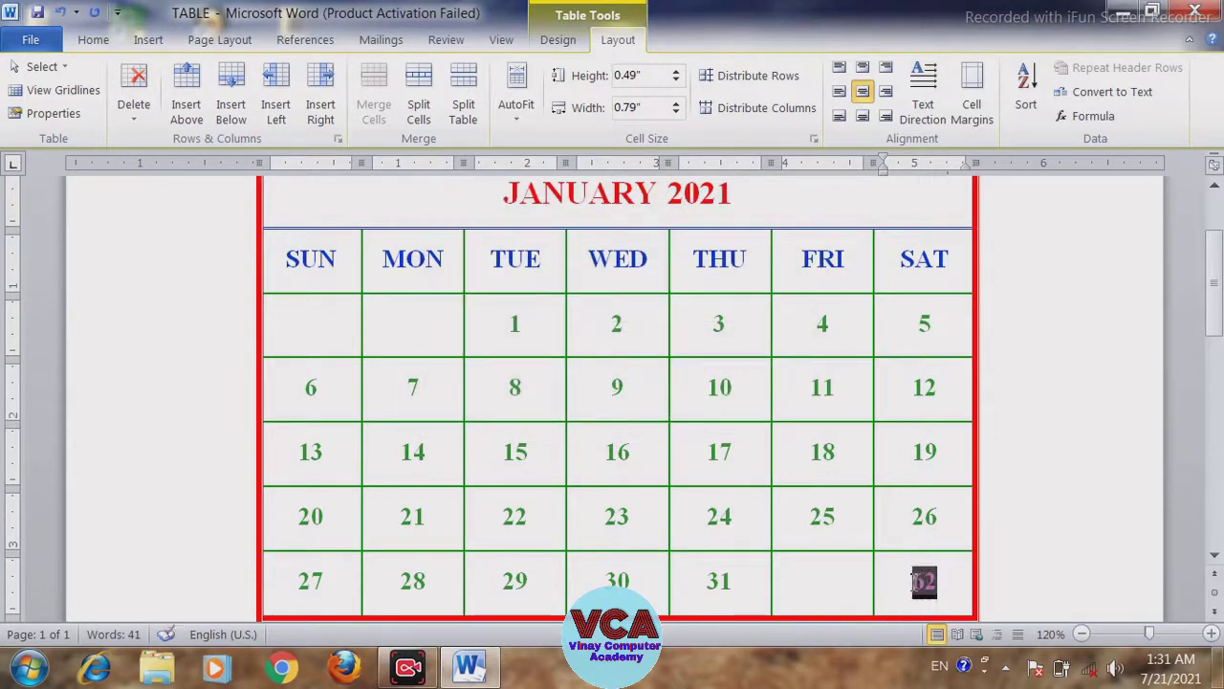
click(918, 515)
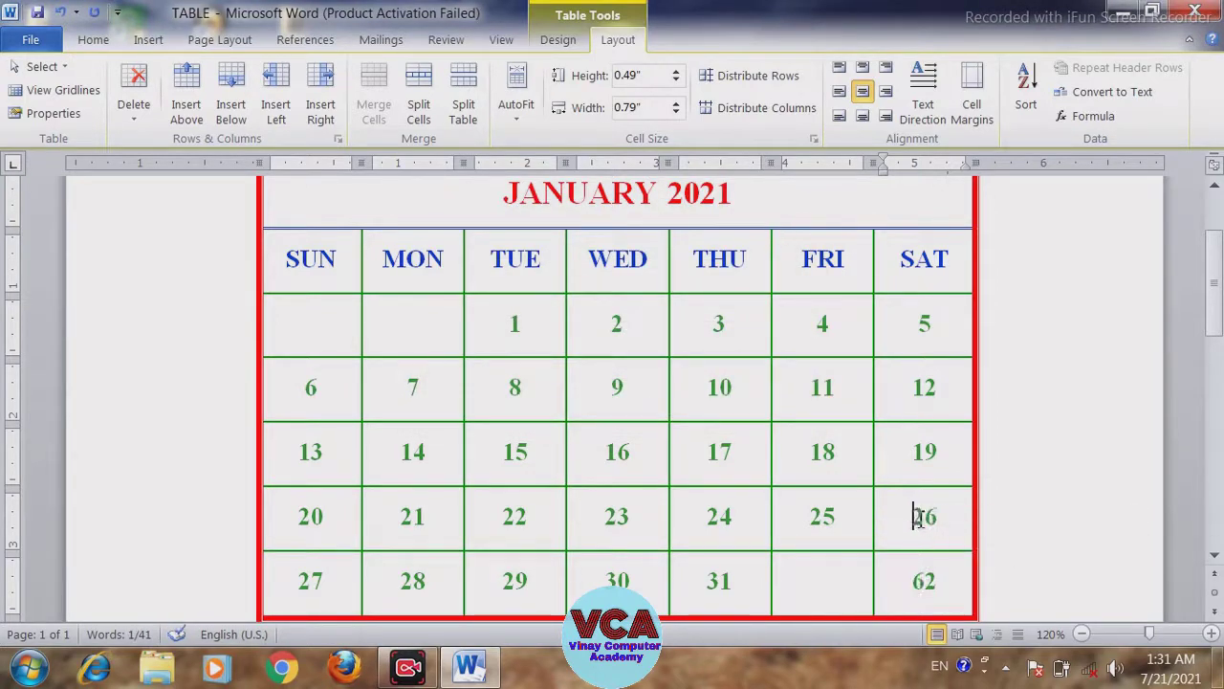
drag(919, 515, 927, 351)
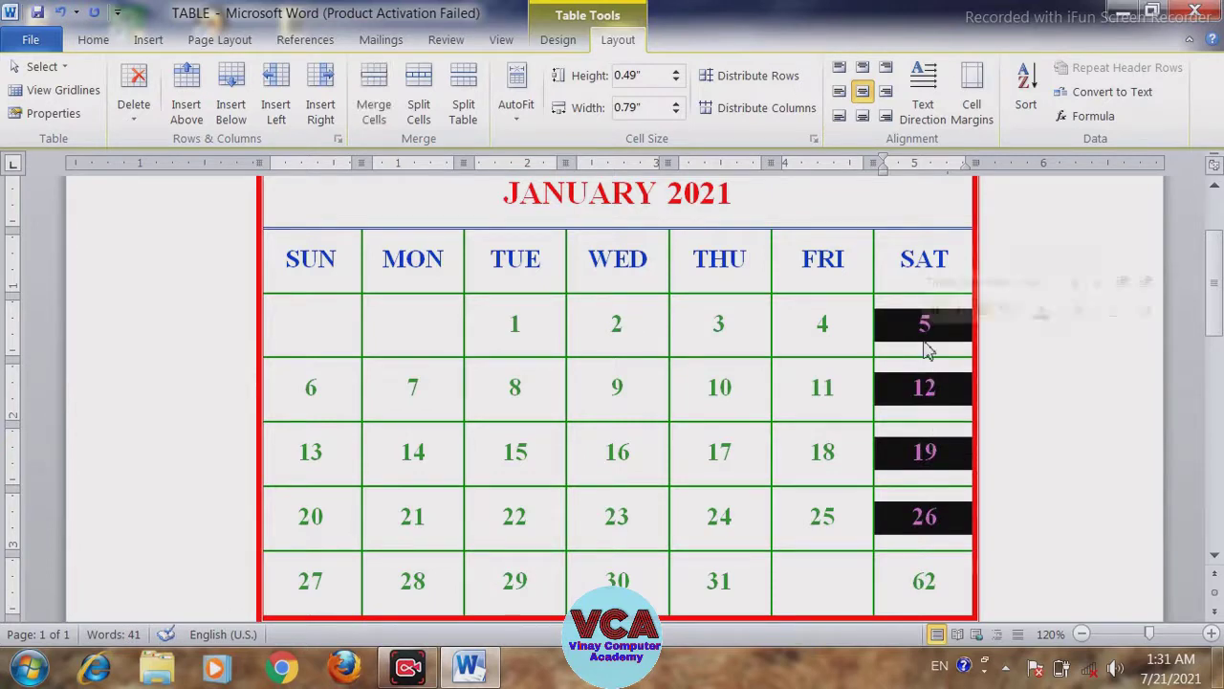
double_click(942, 586)
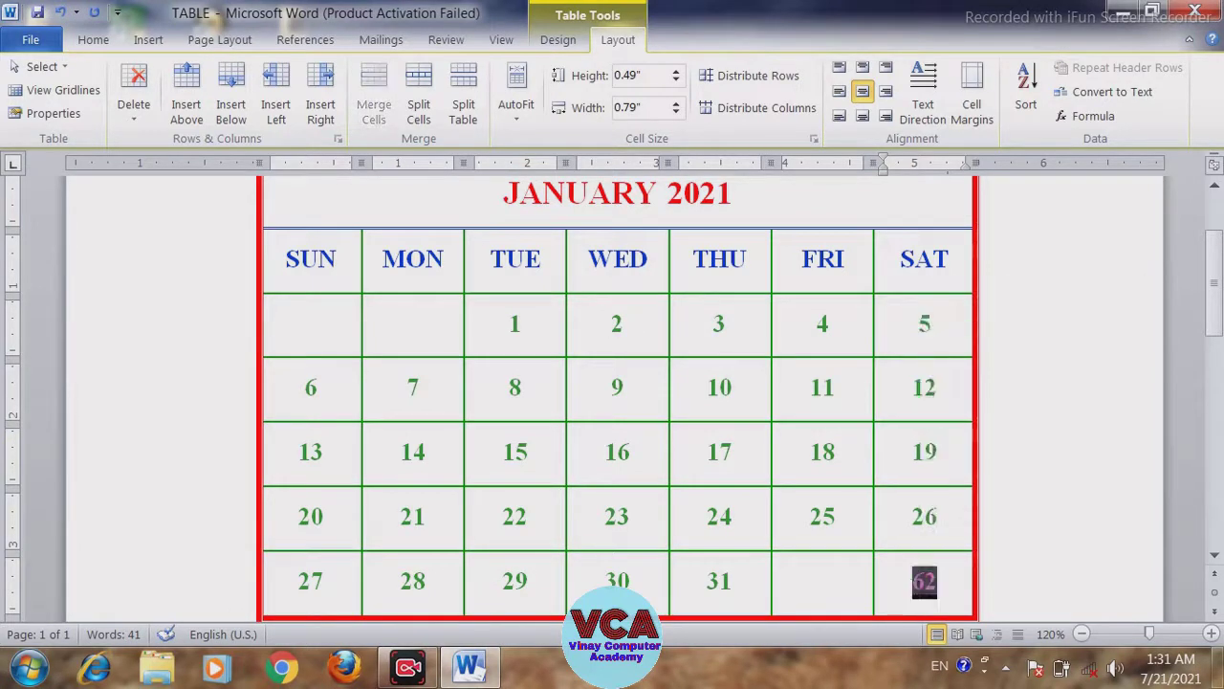
key(Delete)
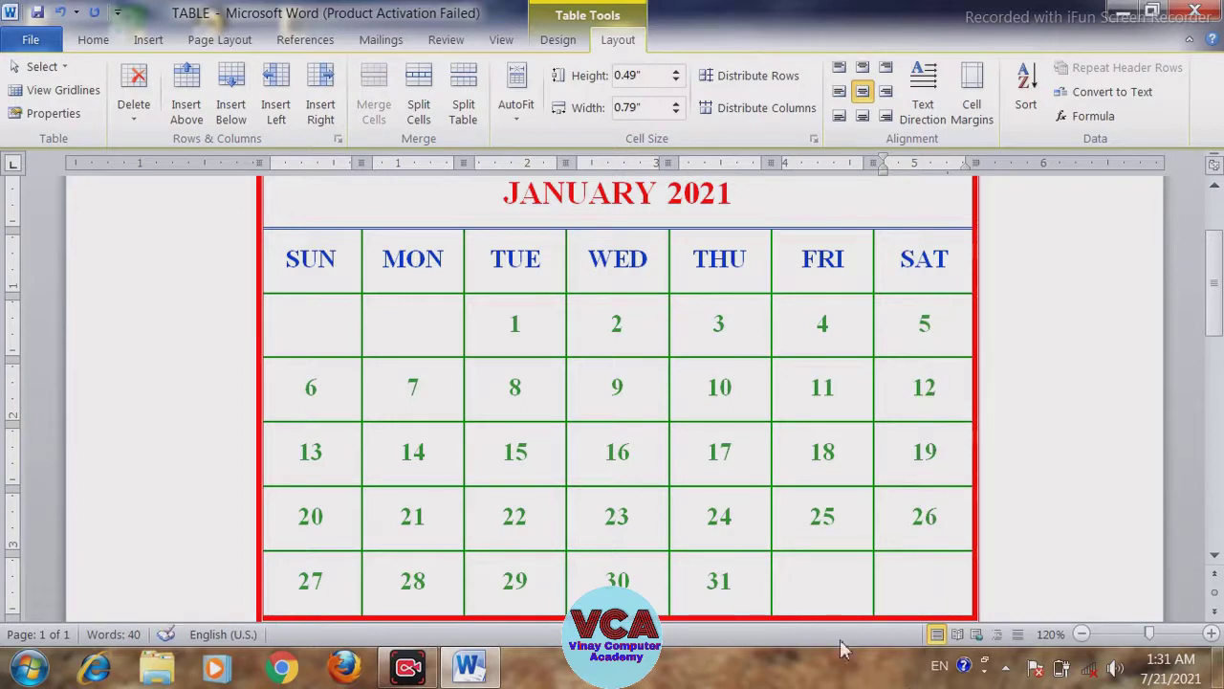
Step: Insert the formula =SUM(ABOVE) in the empty last cell of the FRI column, check the dates above, and delete the result
click(802, 589)
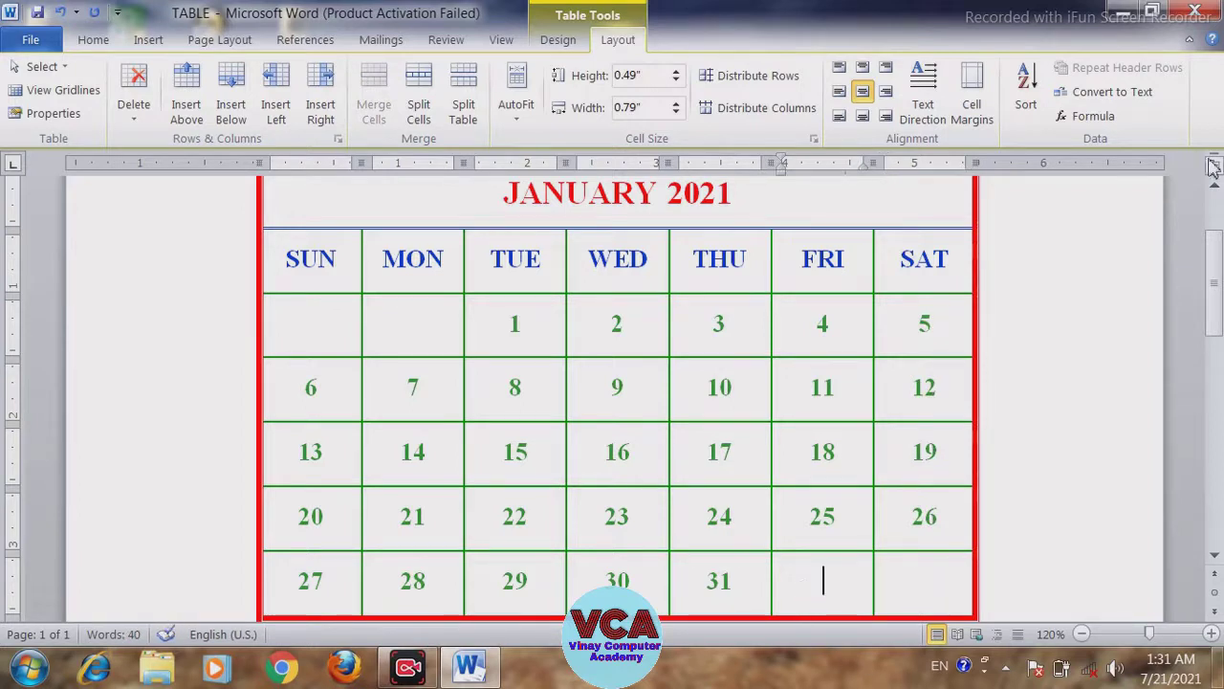
click(1100, 114)
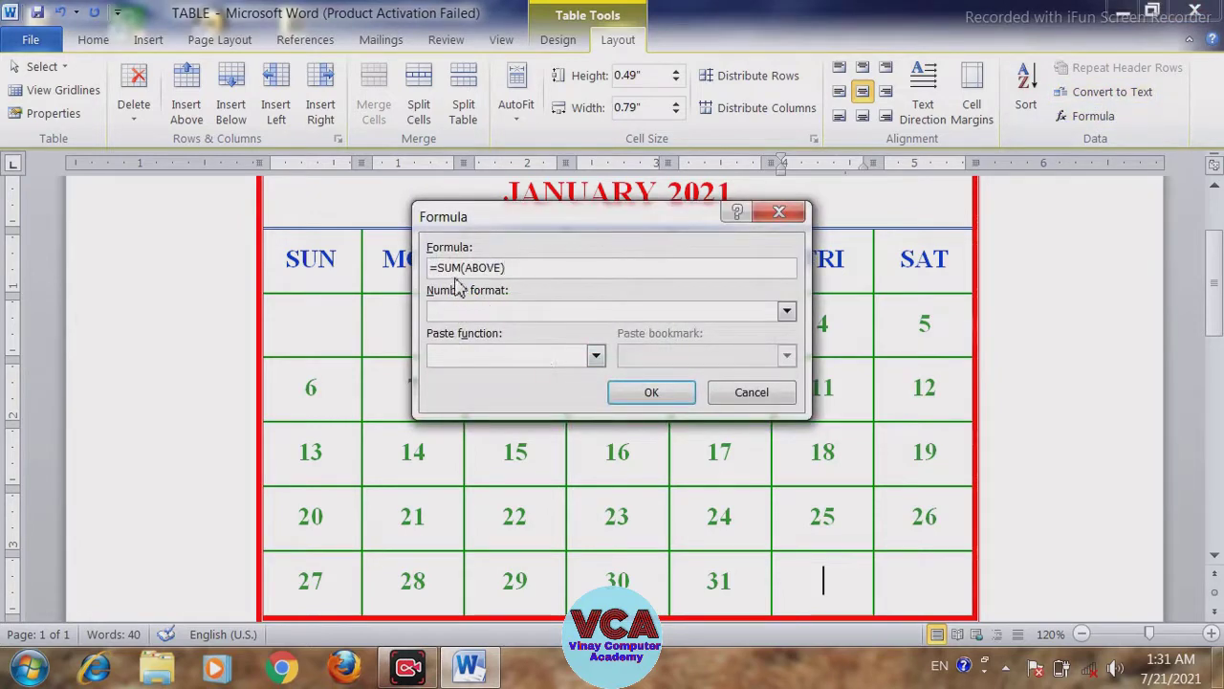
drag(559, 231, 346, 227)
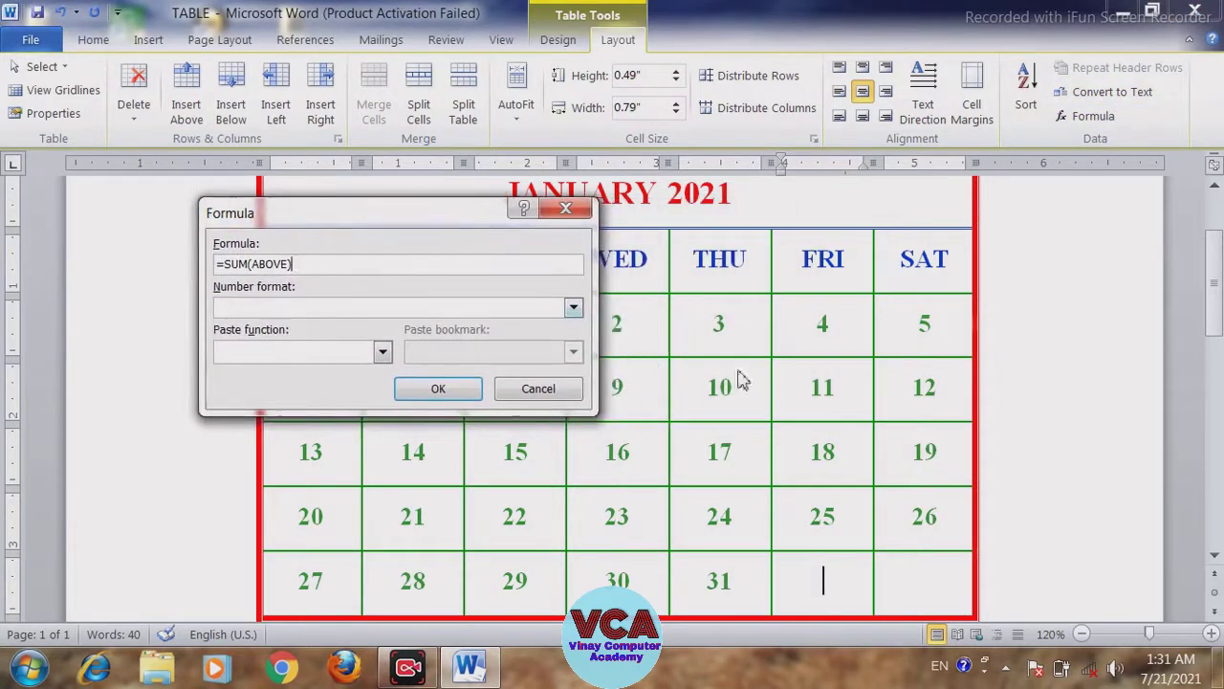
click(464, 389)
drag(834, 519, 823, 325)
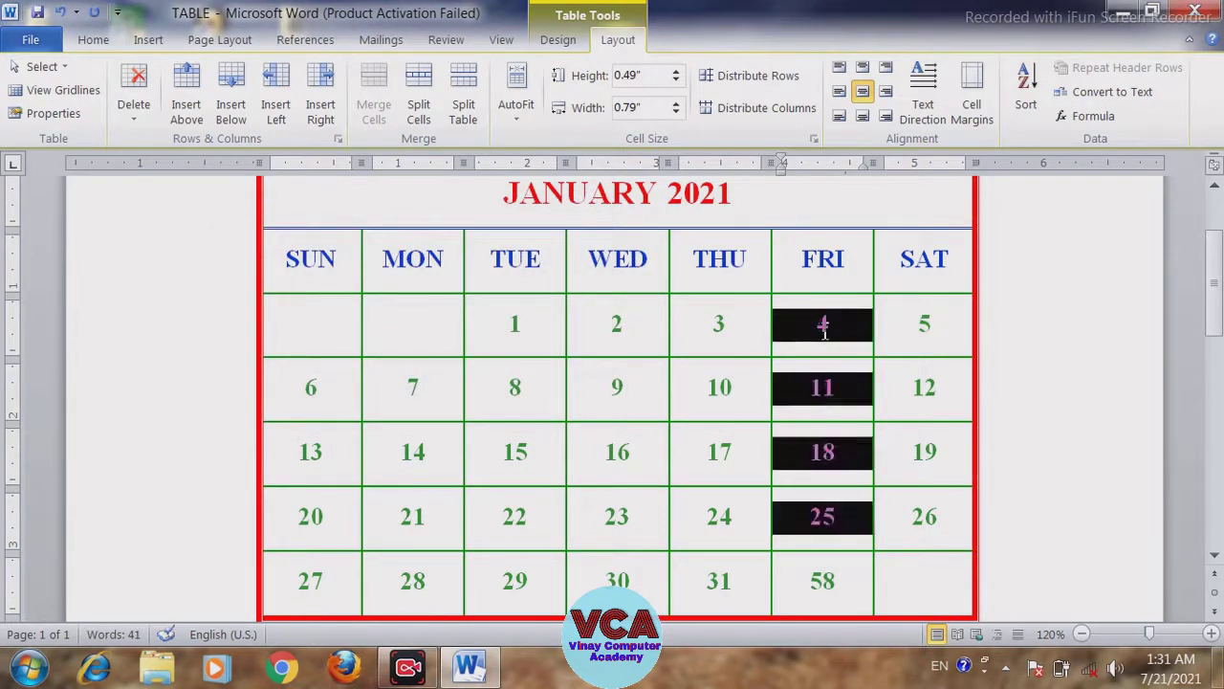
double_click(825, 580)
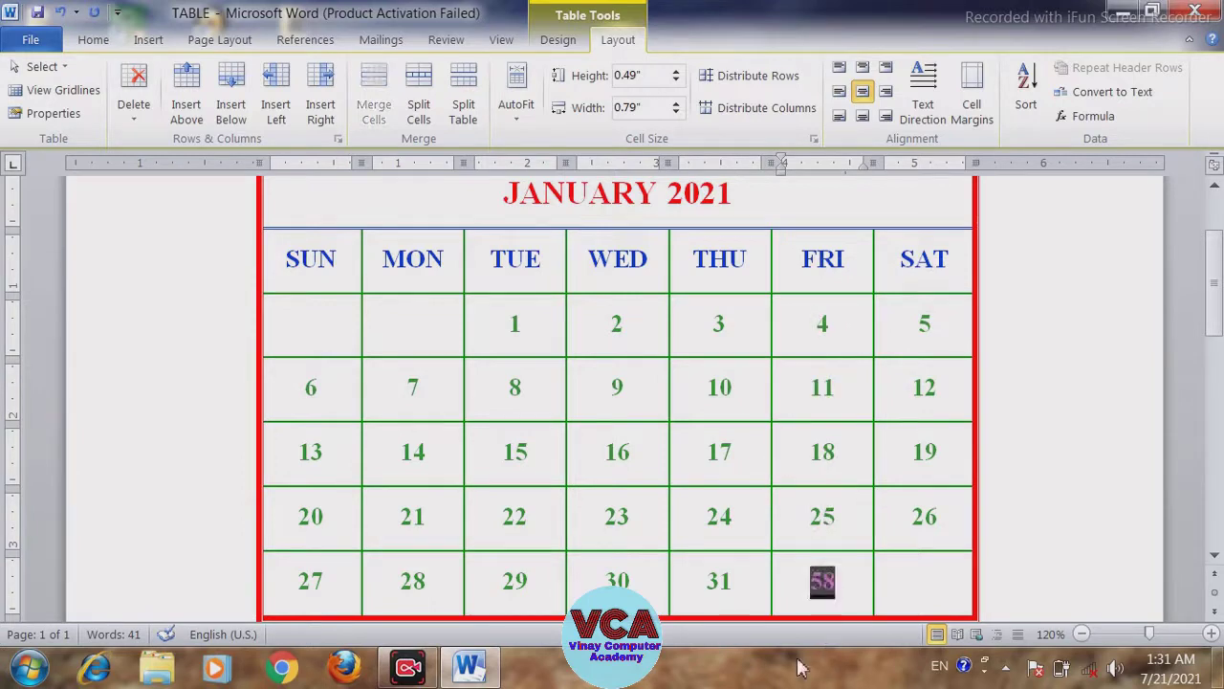
key(Delete)
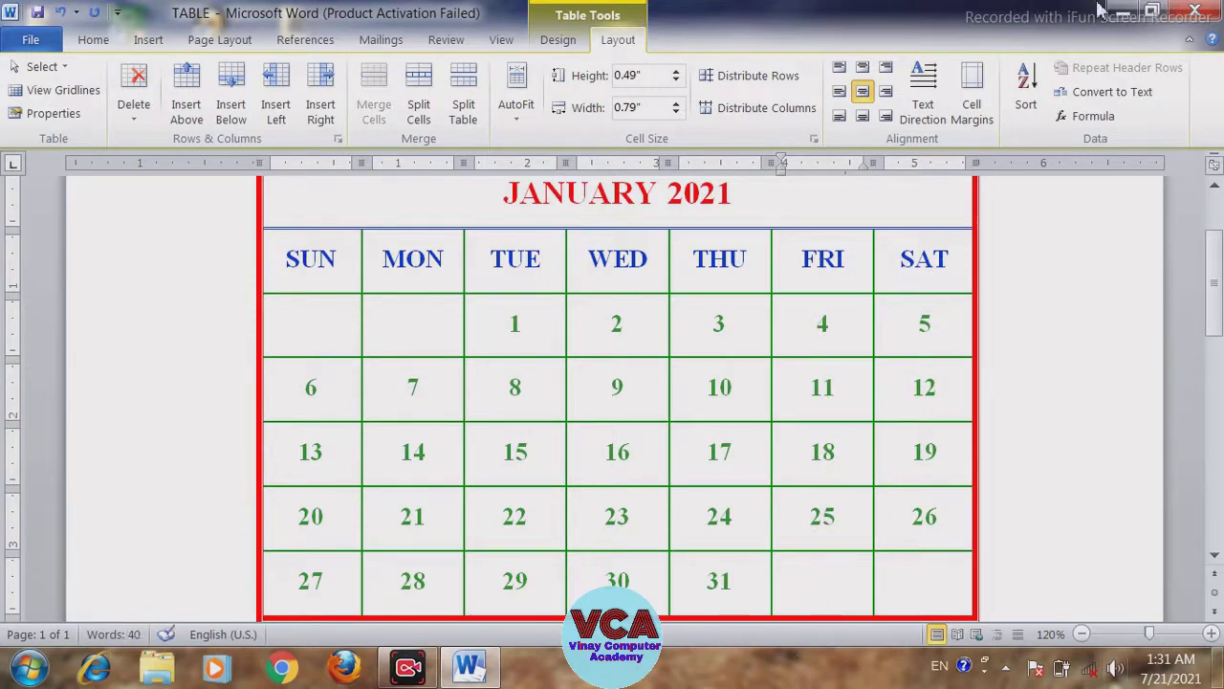
Step: Total the last row's dates in the empty FRI cell with the formula =SUM(LEFT)
click(1093, 118)
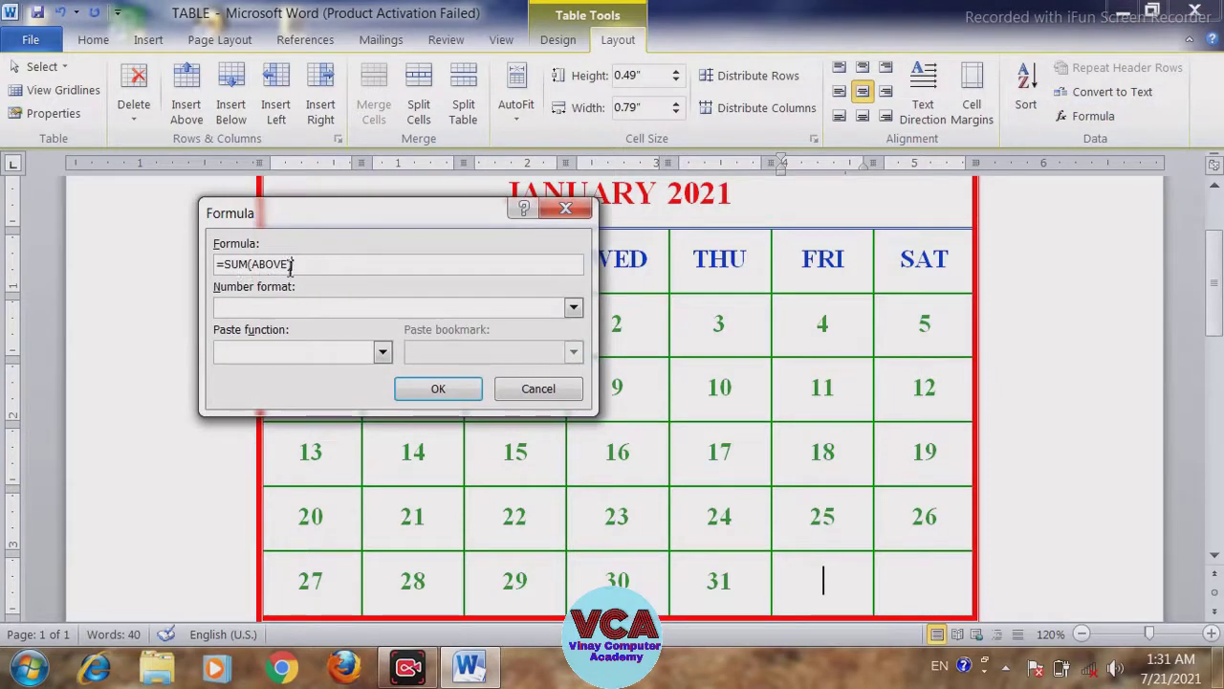
drag(291, 269, 270, 269)
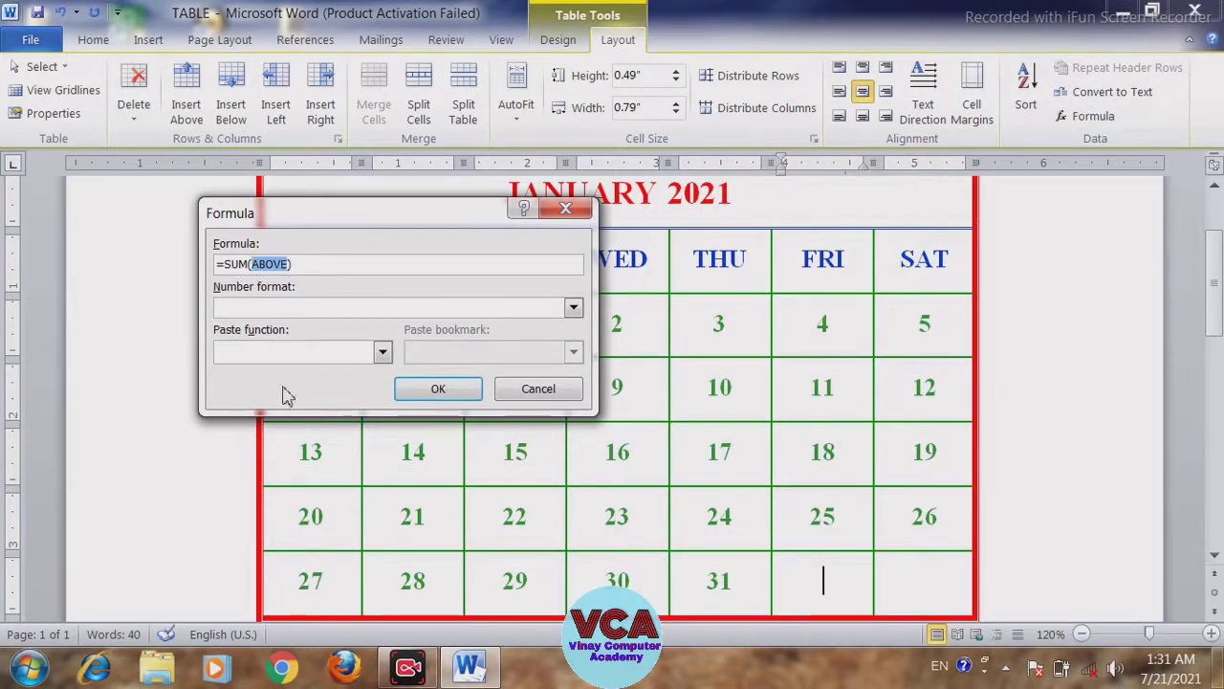
text(LEFT)
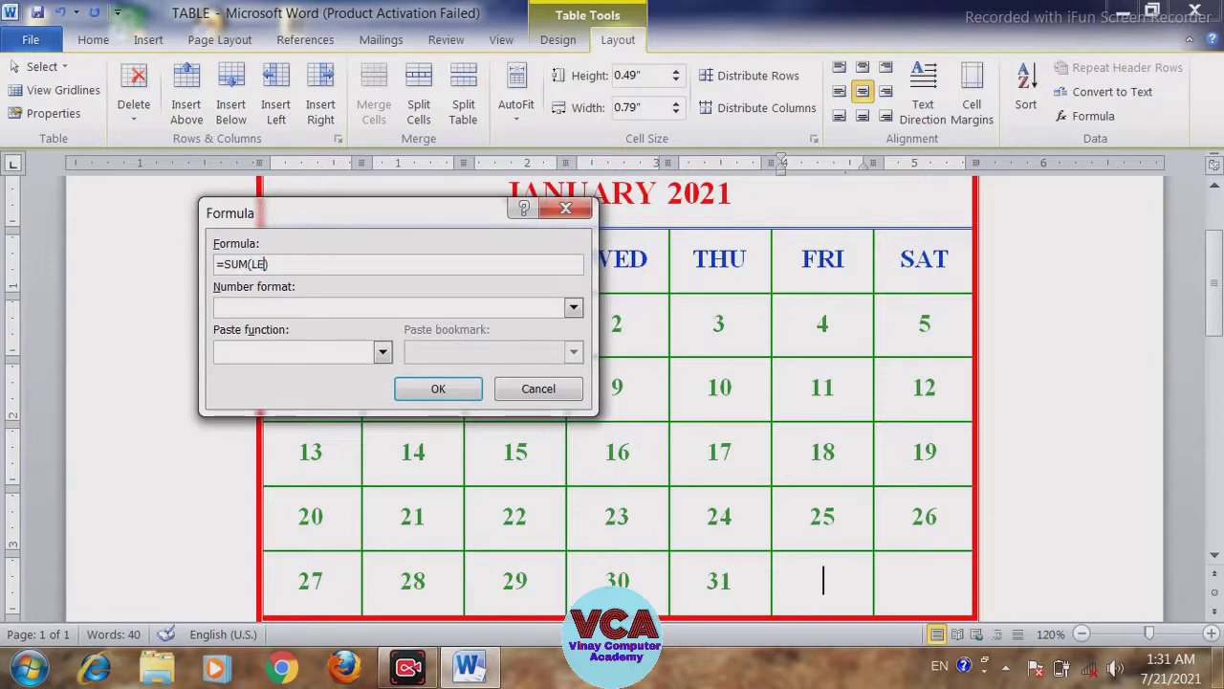
click(438, 388)
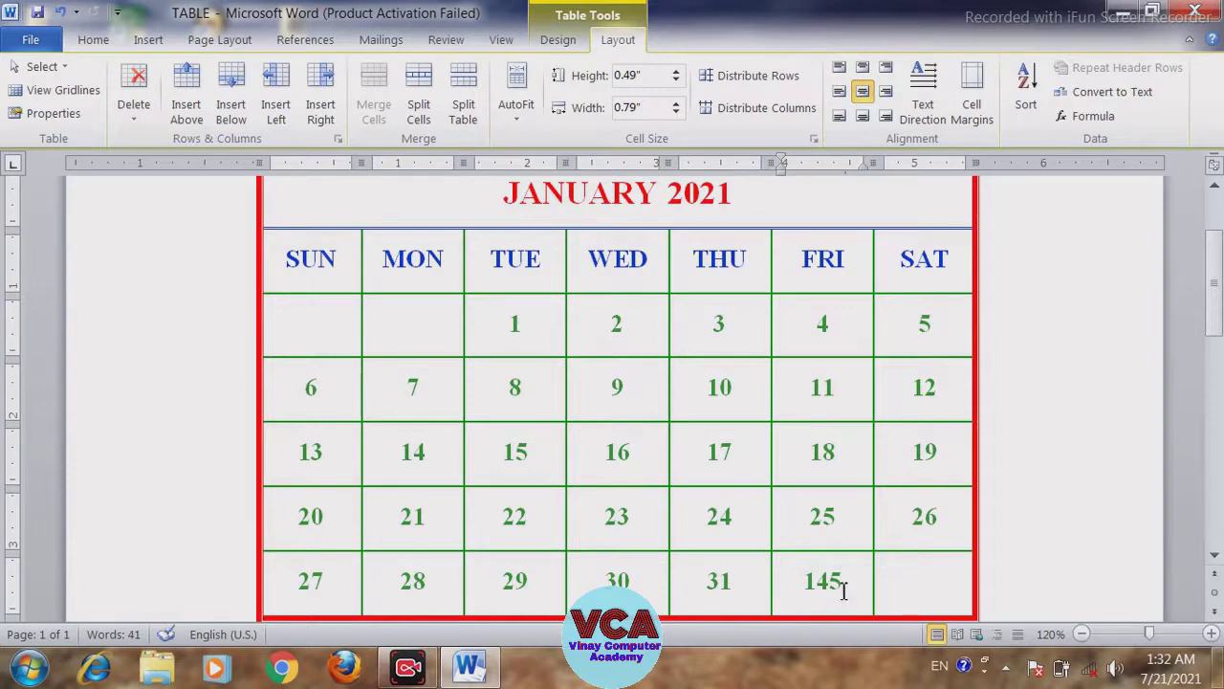
Step: Replace the total in the last row's FRI cell with the formula =PRODUCT(ABOVE)
drag(844, 590, 809, 584)
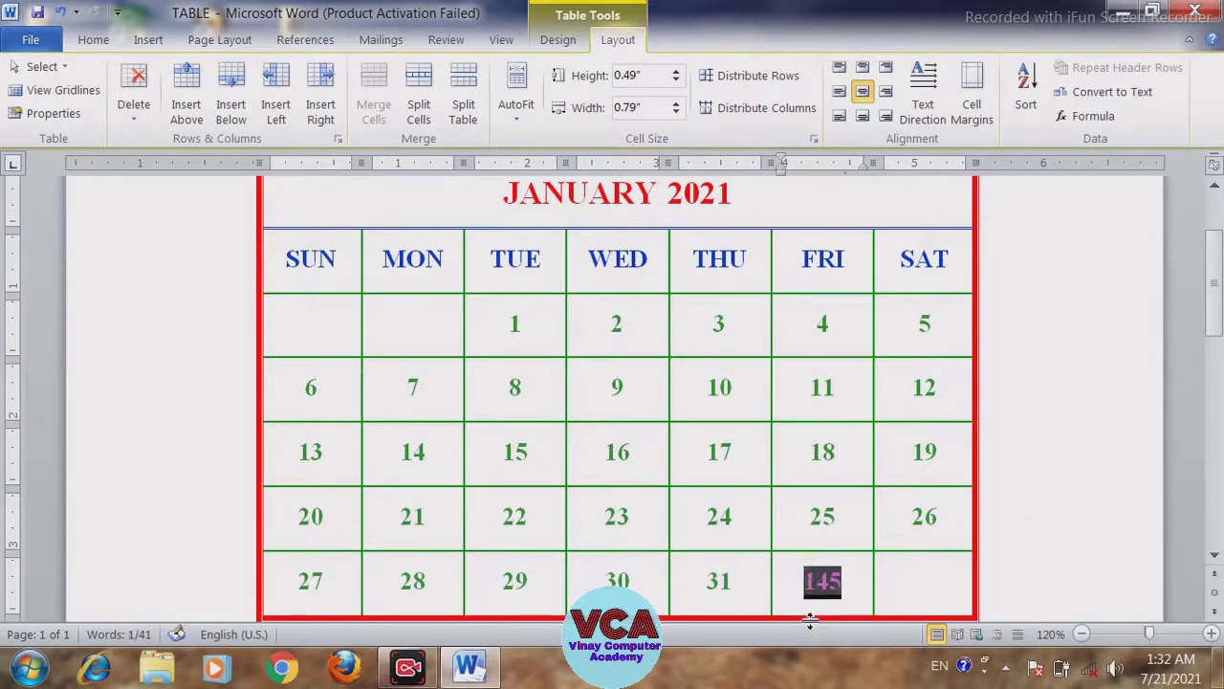
key(Delete)
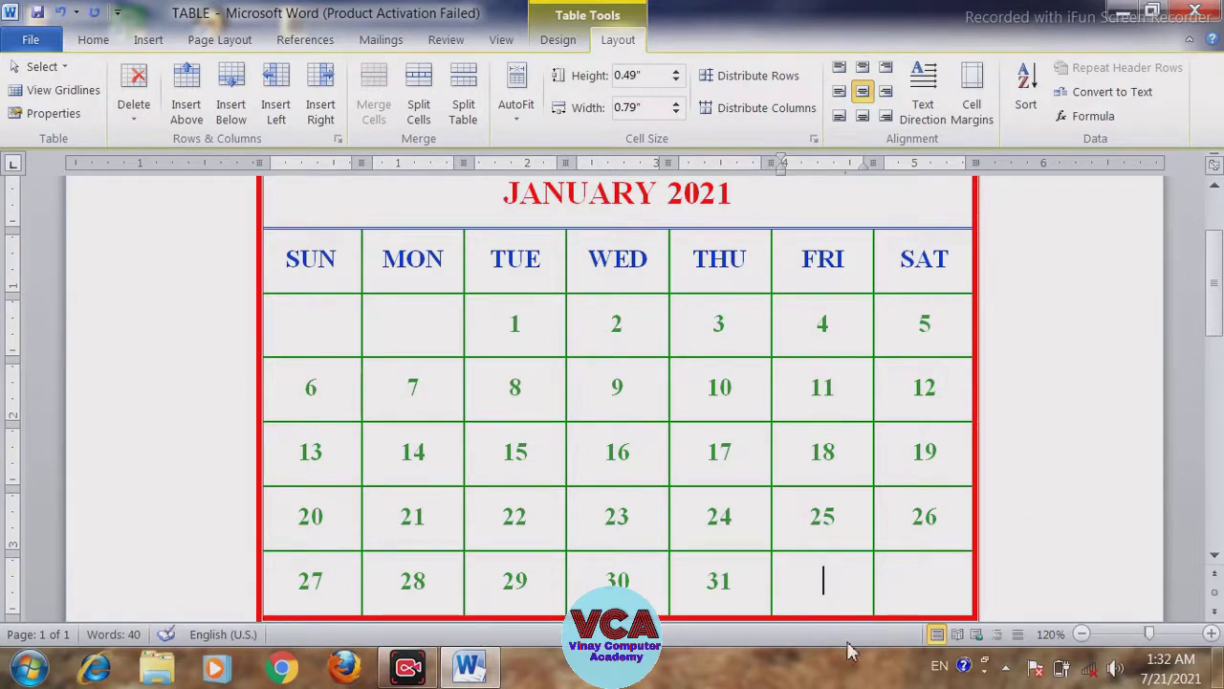
click(1096, 119)
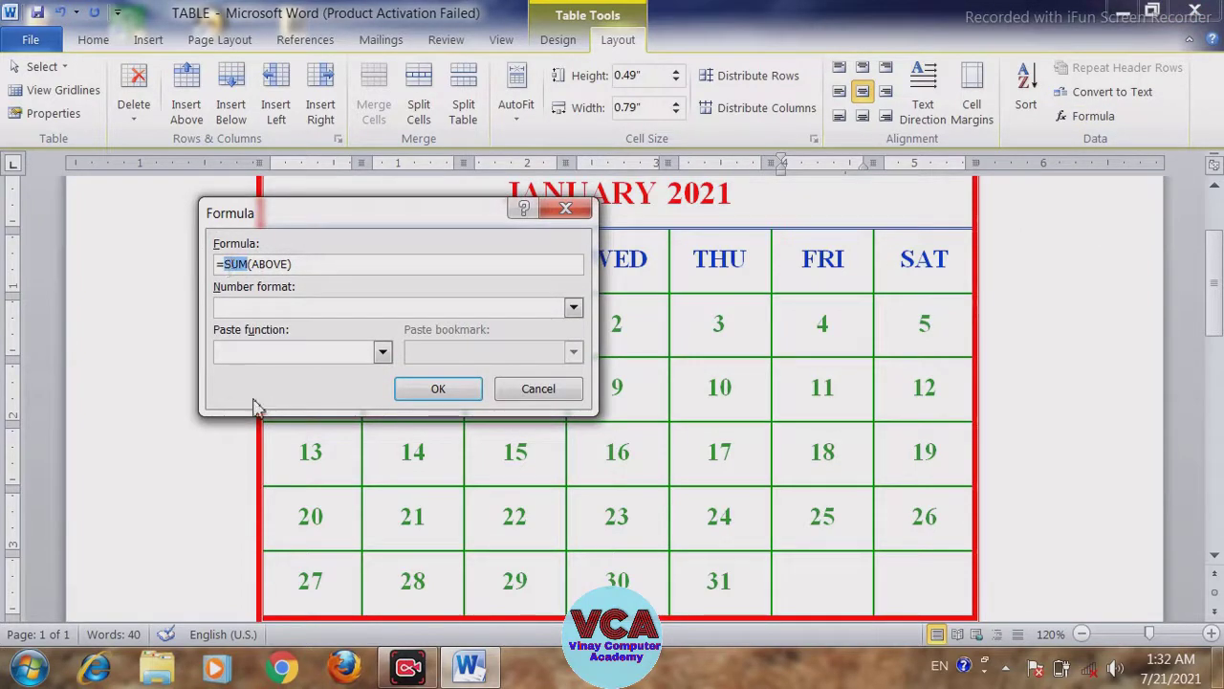
text(PRODUCT)
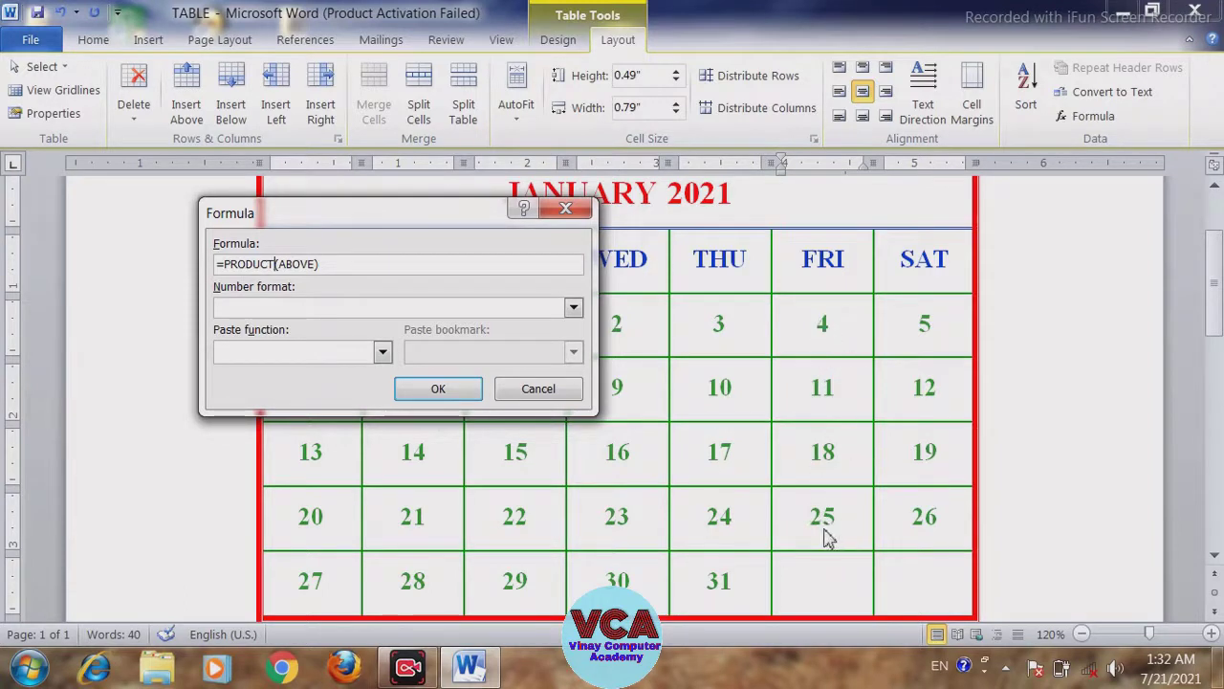
click(446, 390)
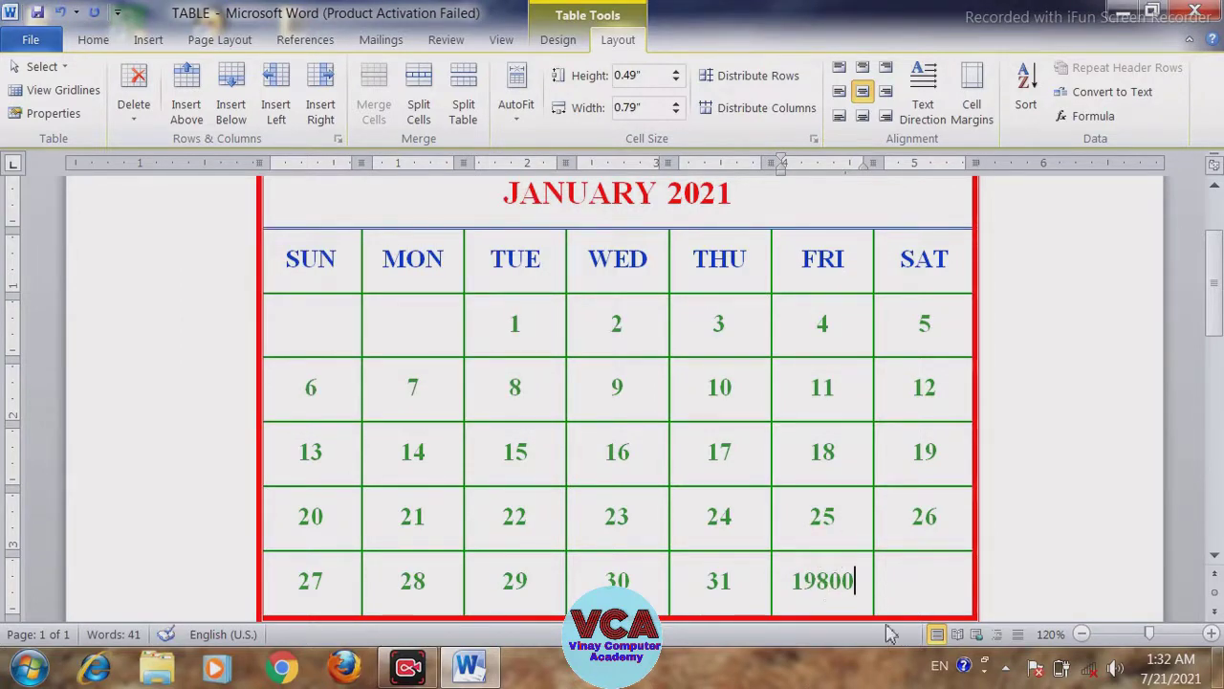
Step: Delete the product from the last row's FRI cell, and open the Formula dialog and close it without inserting anything
drag(864, 591, 792, 583)
click(808, 596)
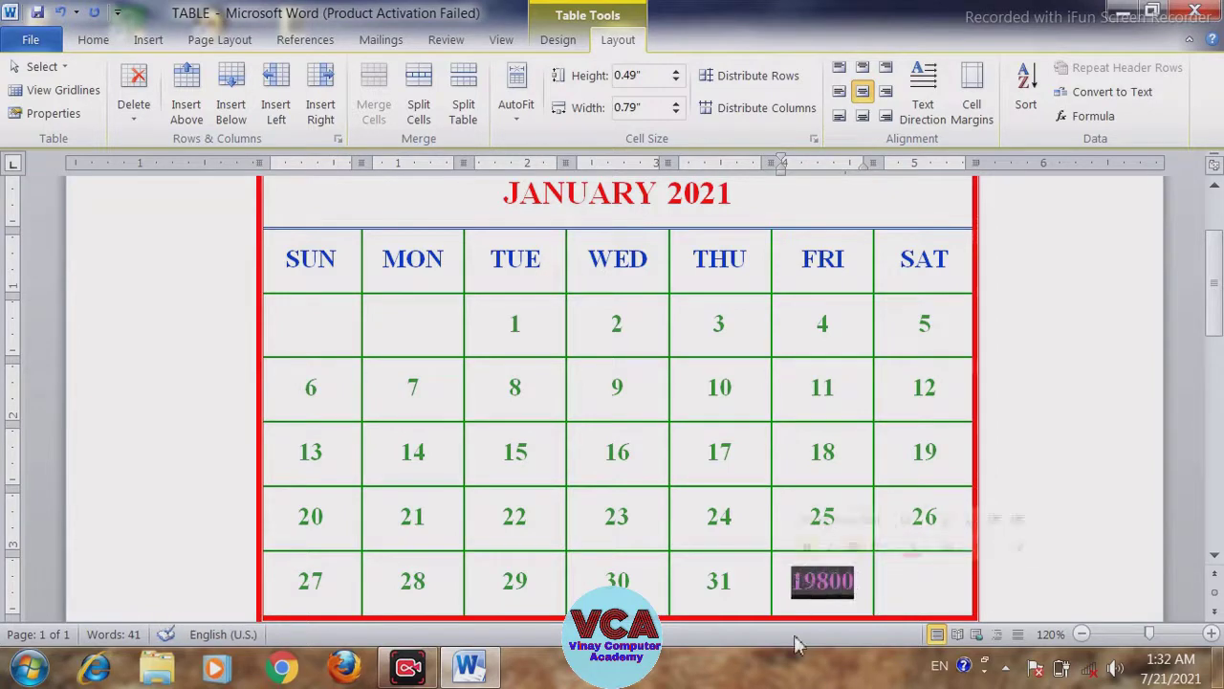
key(Delete)
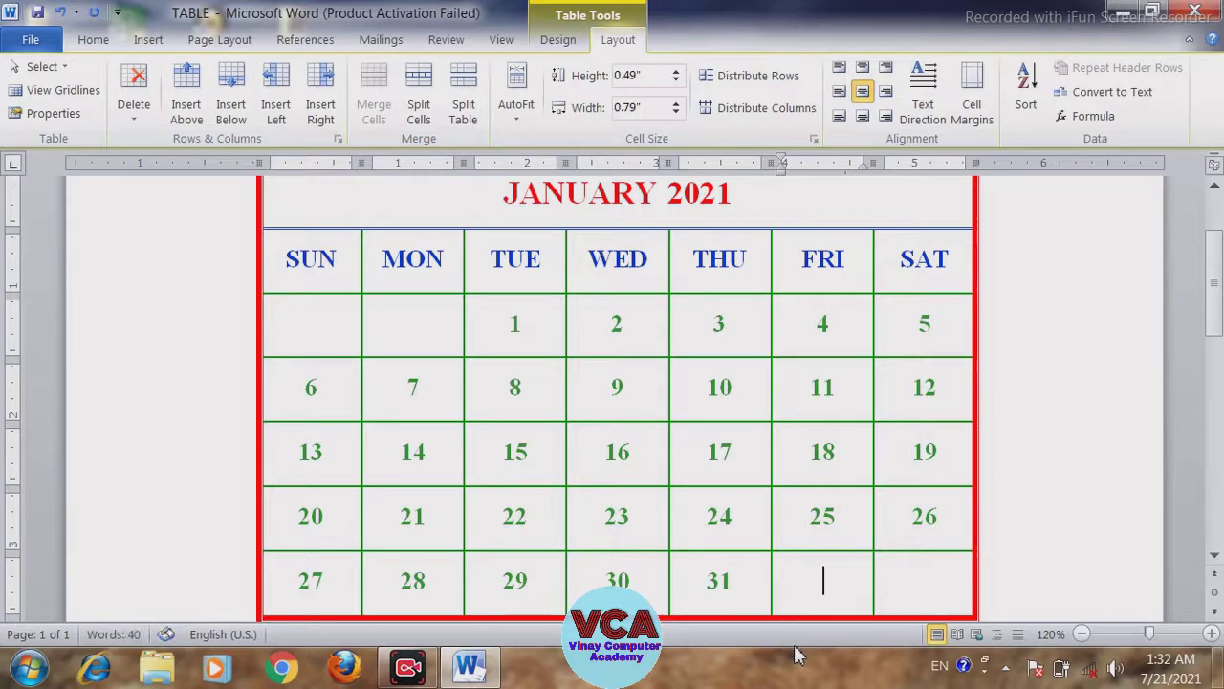
click(1080, 117)
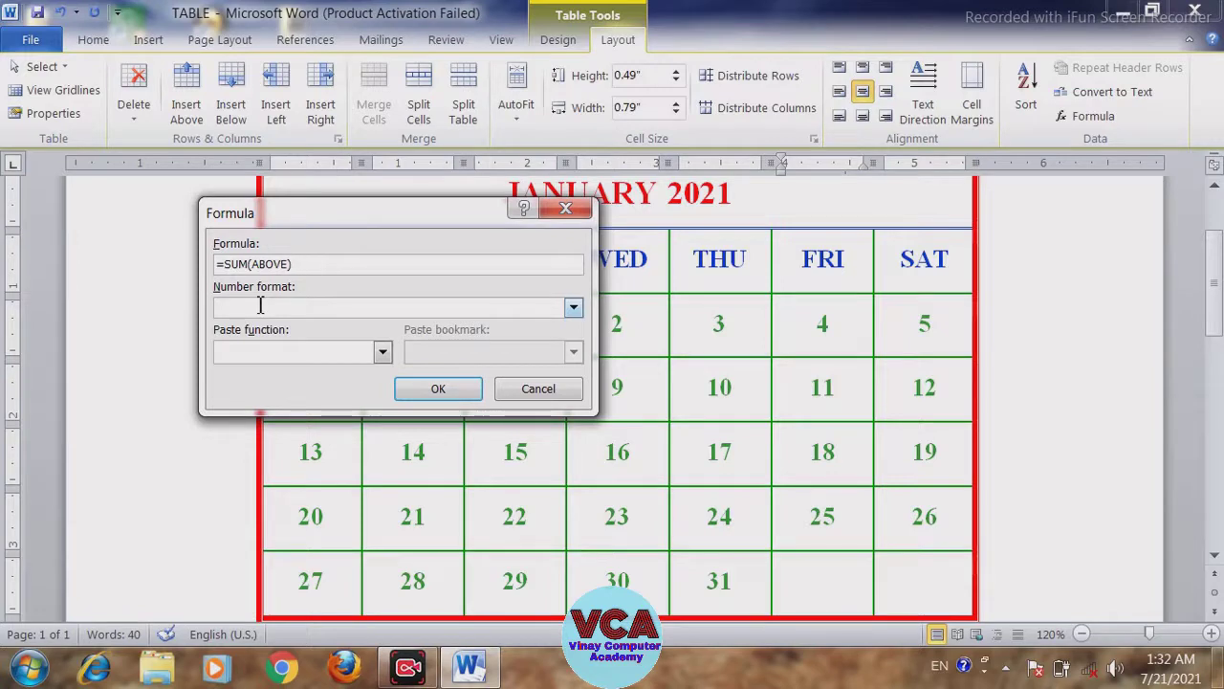
click(558, 213)
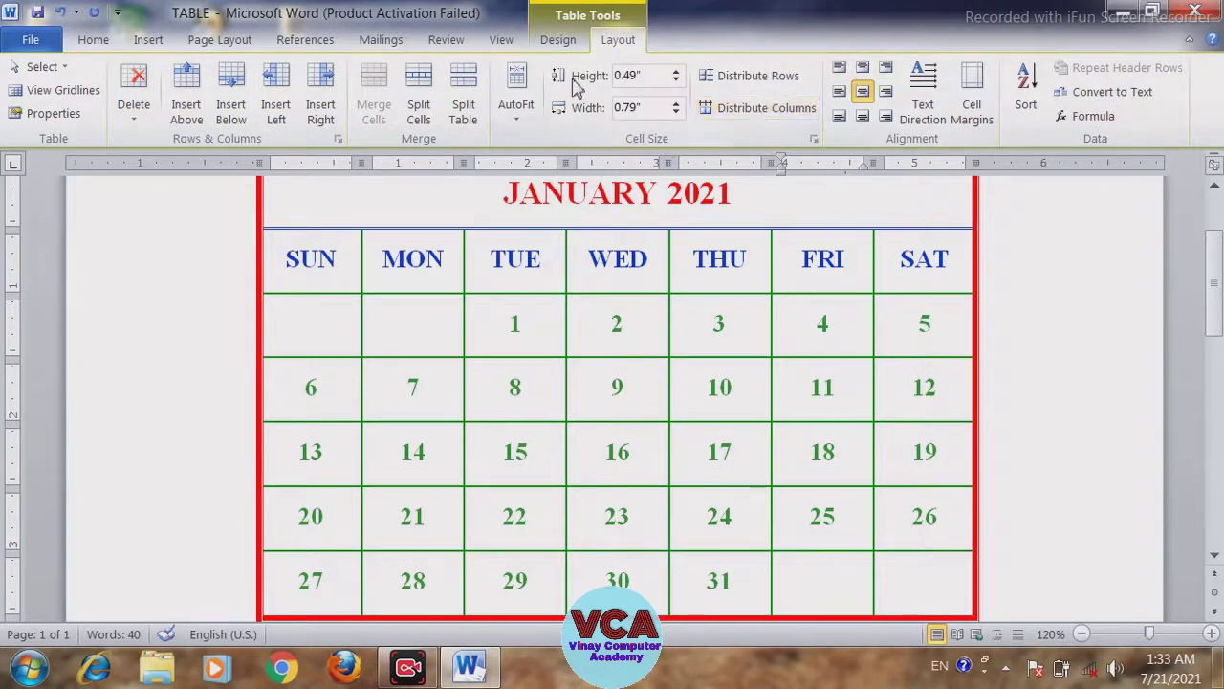
Step: Apply a light red built-in table style with banded columns to the calendar table, and undo it
click(560, 40)
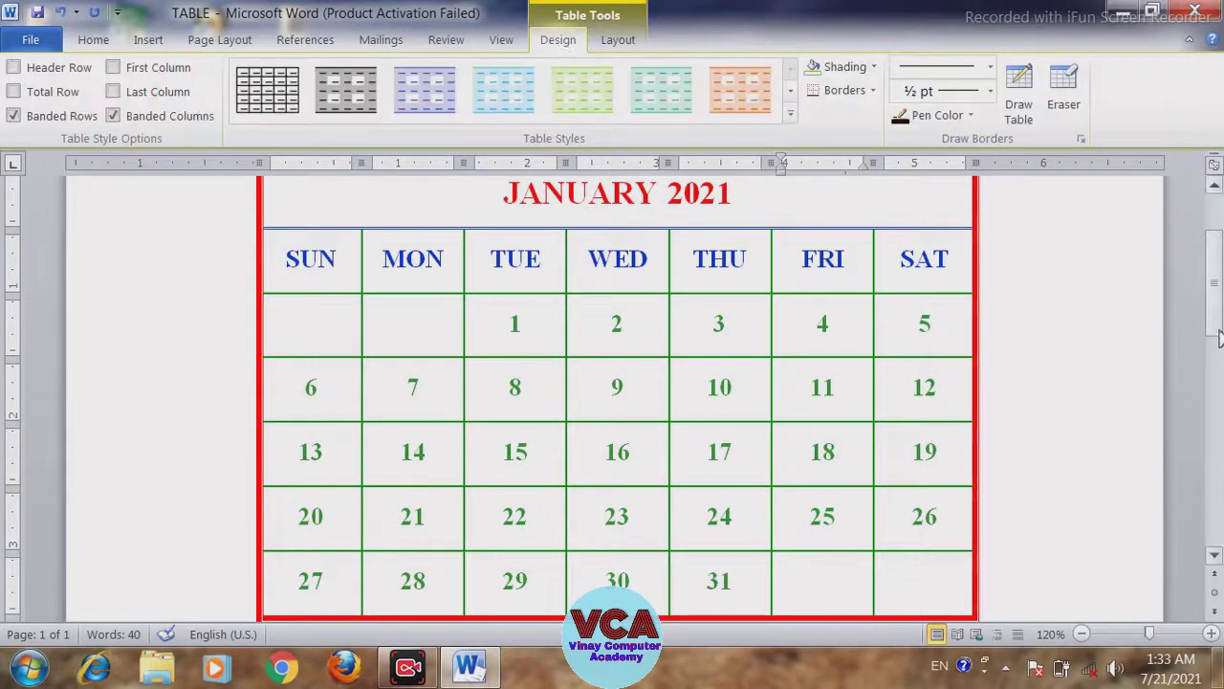
scroll(1219, 311, up, 1)
mouse_move(1219, 310)
mouse_down()
mouse_move(1220, 294)
mouse_move(1220, 321)
mouse_up()
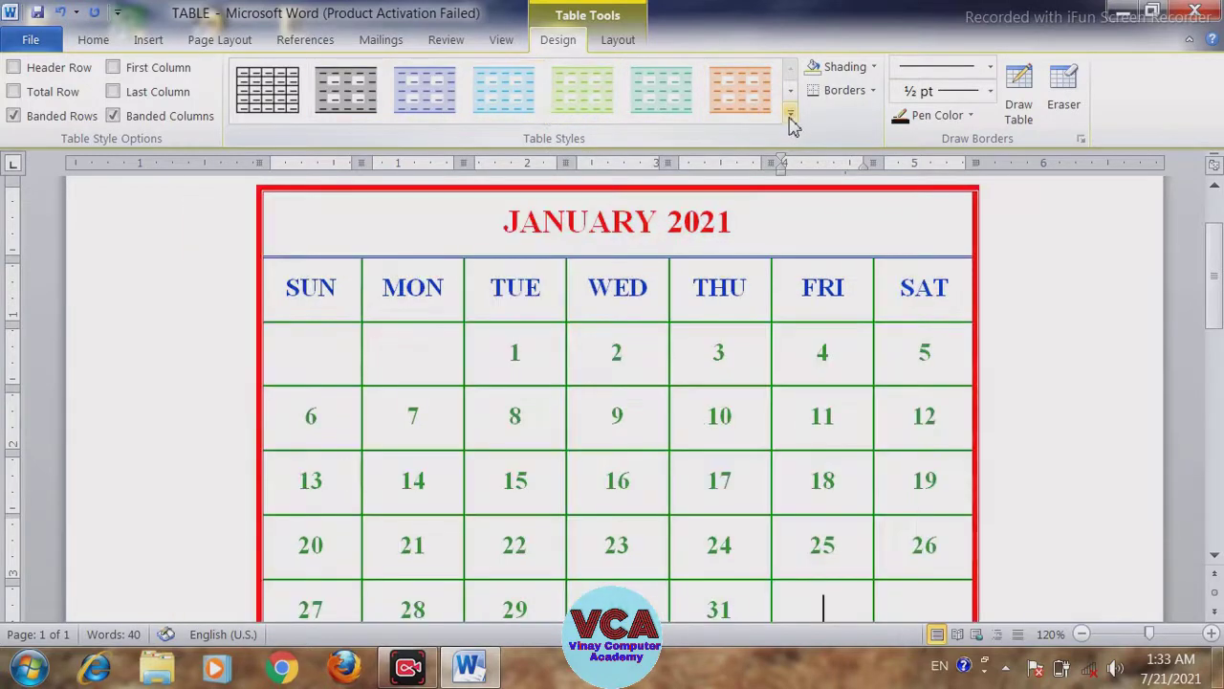
click(789, 114)
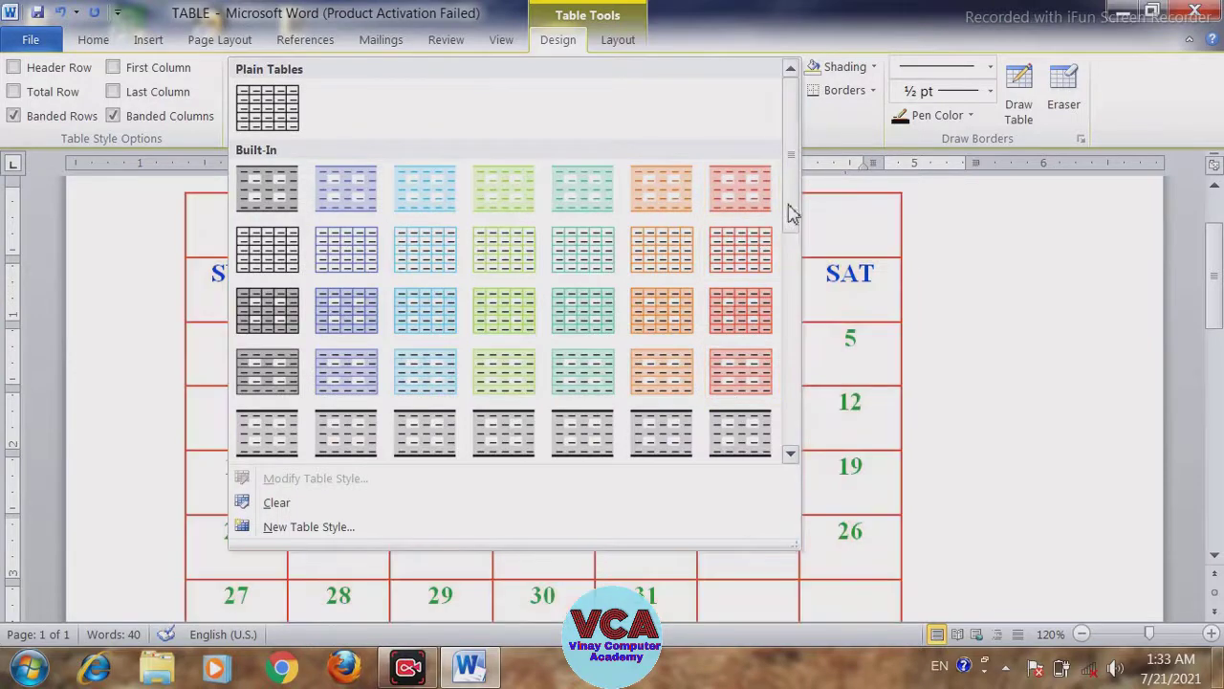
drag(793, 211, 811, 466)
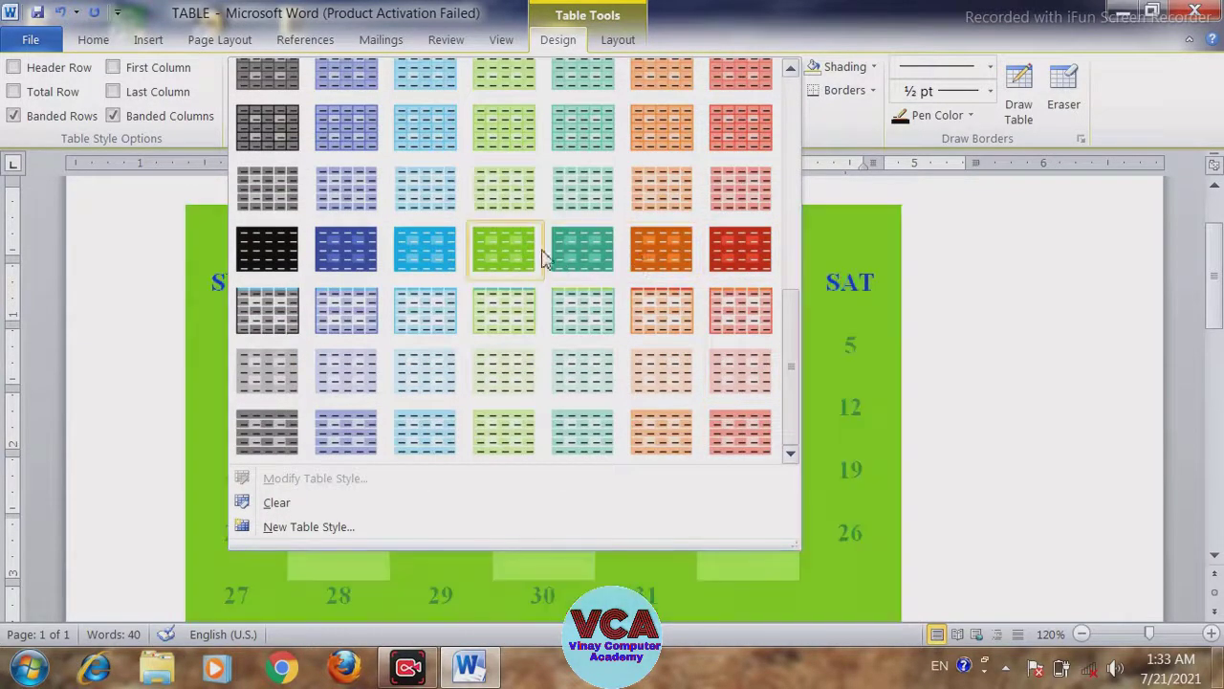
click(735, 191)
click(758, 388)
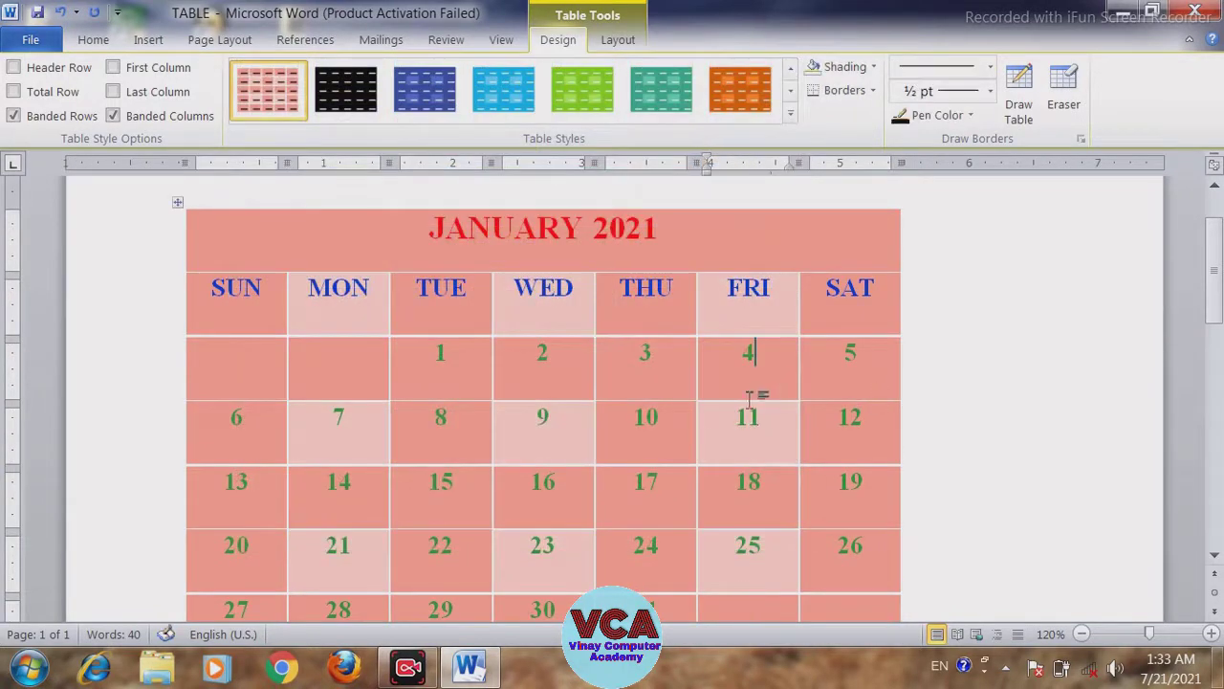
mouse_move(1216, 298)
mouse_down()
mouse_move(1211, 367)
mouse_move(1210, 310)
mouse_up()
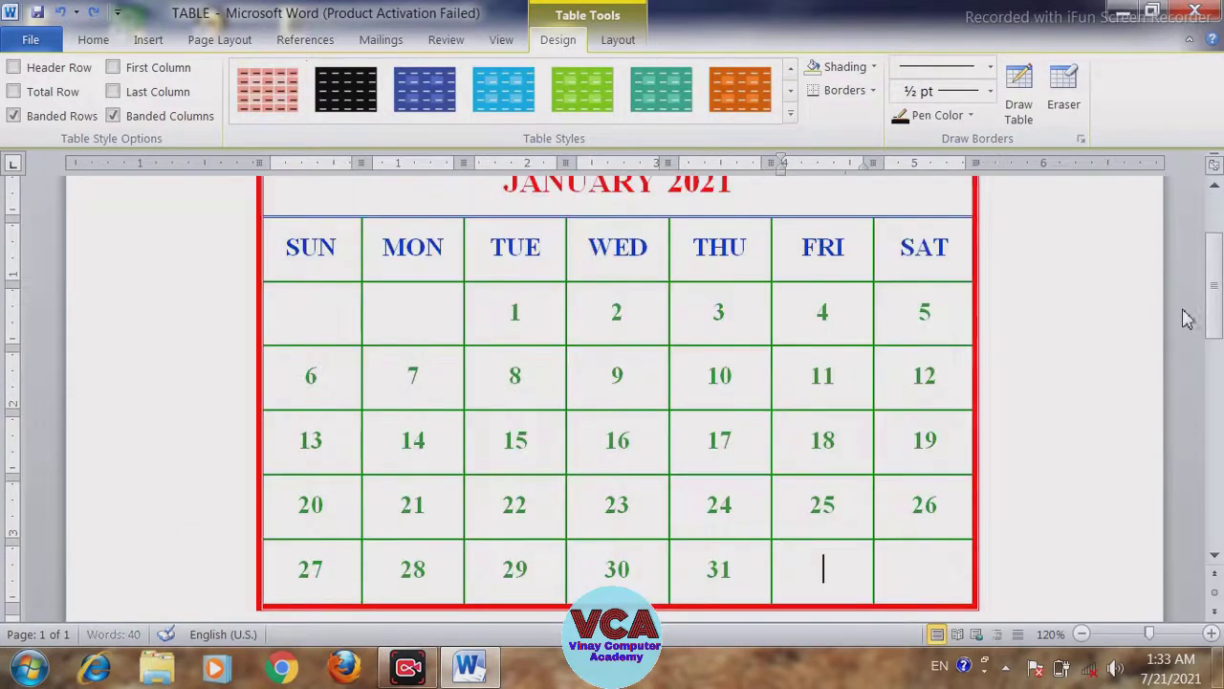
Step: Toggle the Header Row style option on and off, previewing table styles on the calendar, and leave it off
scroll(1214, 318, up, 2)
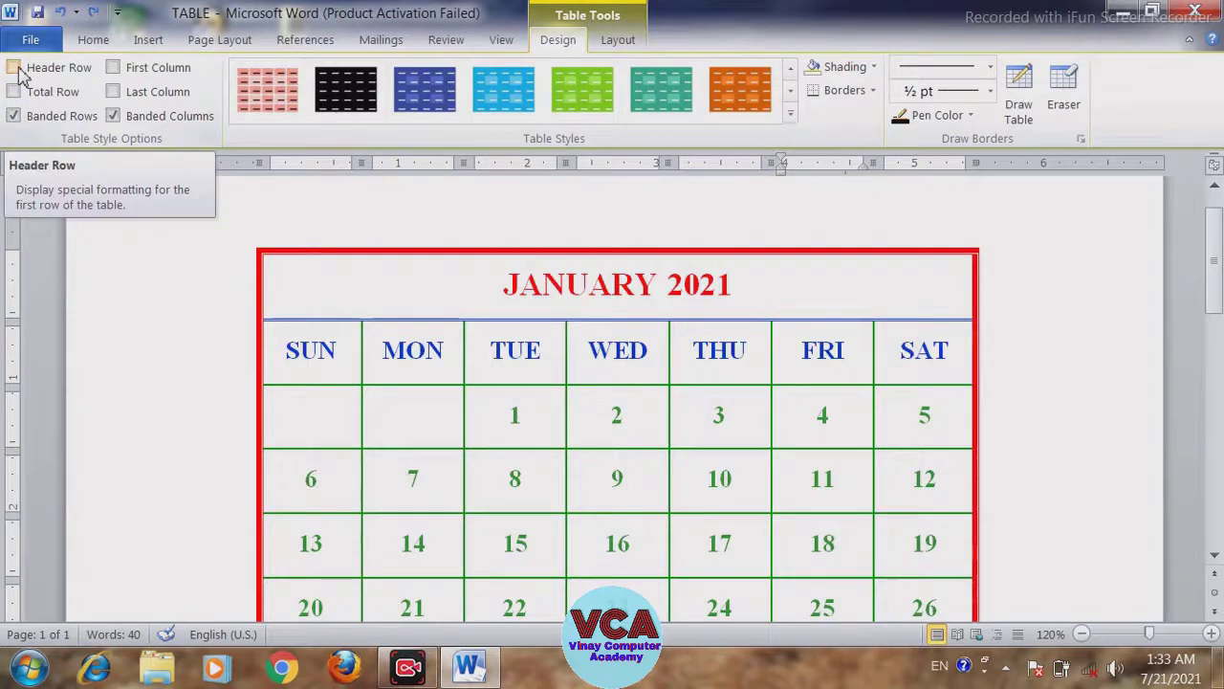
click(16, 69)
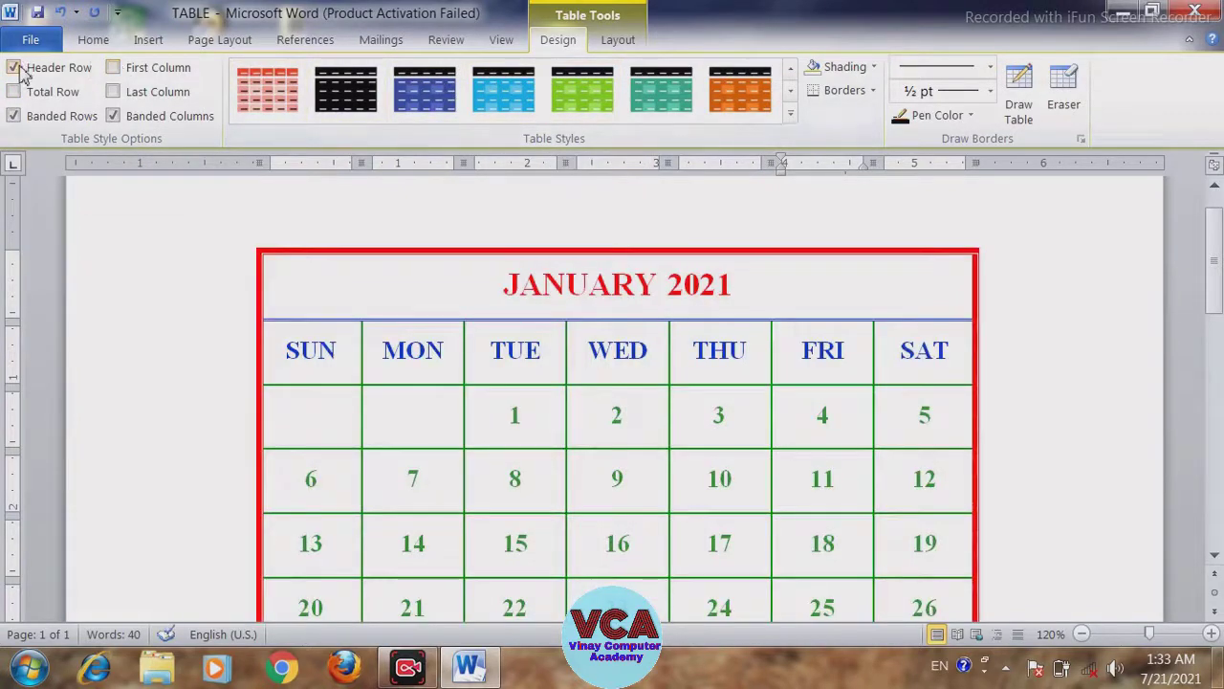
click(16, 69)
click(16, 69)
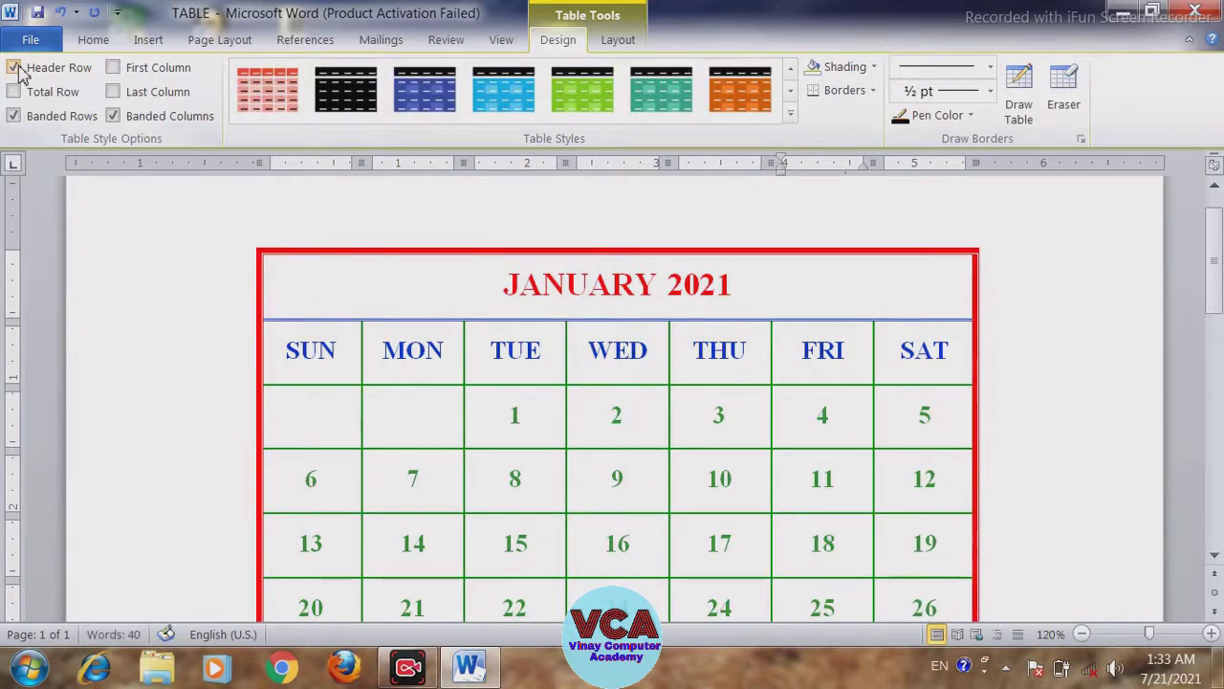
click(15, 68)
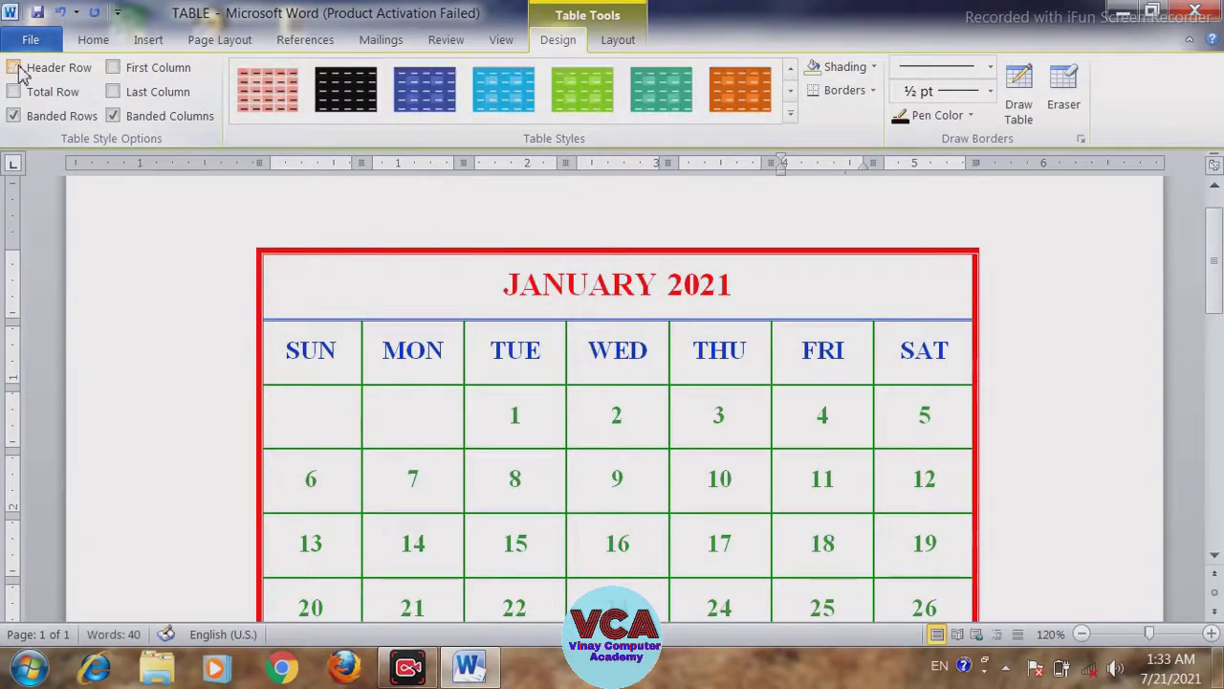
click(16, 69)
click(14, 68)
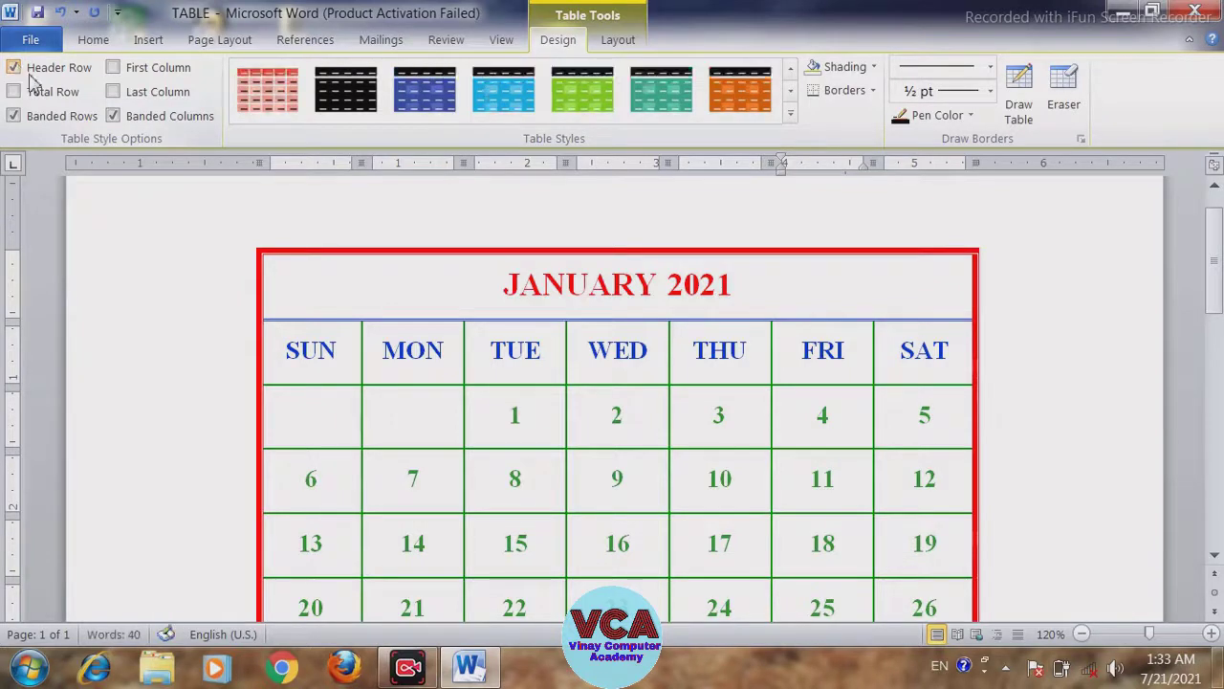
click(285, 87)
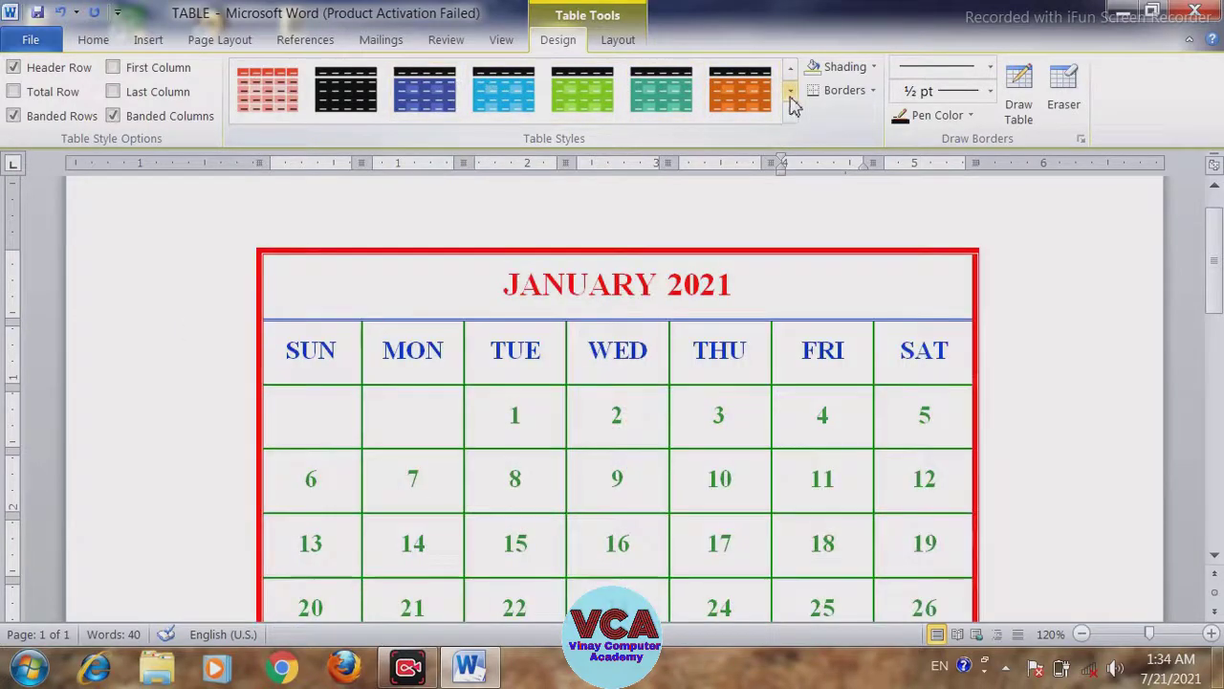
click(791, 95)
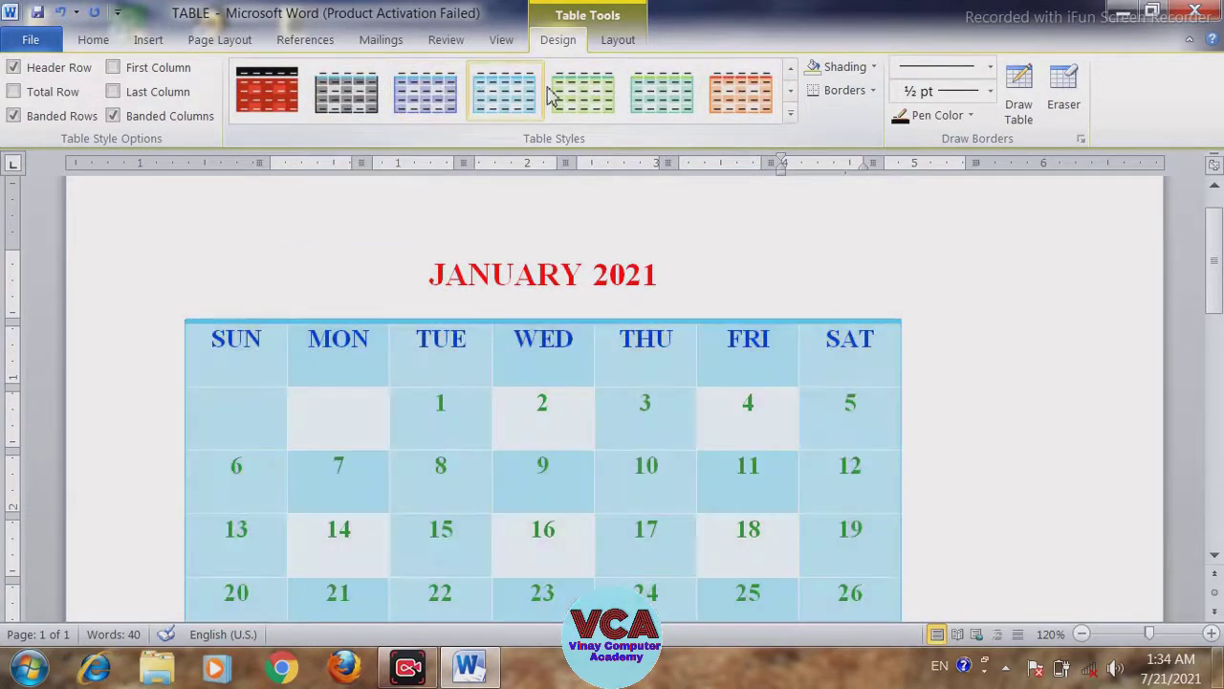
click(15, 71)
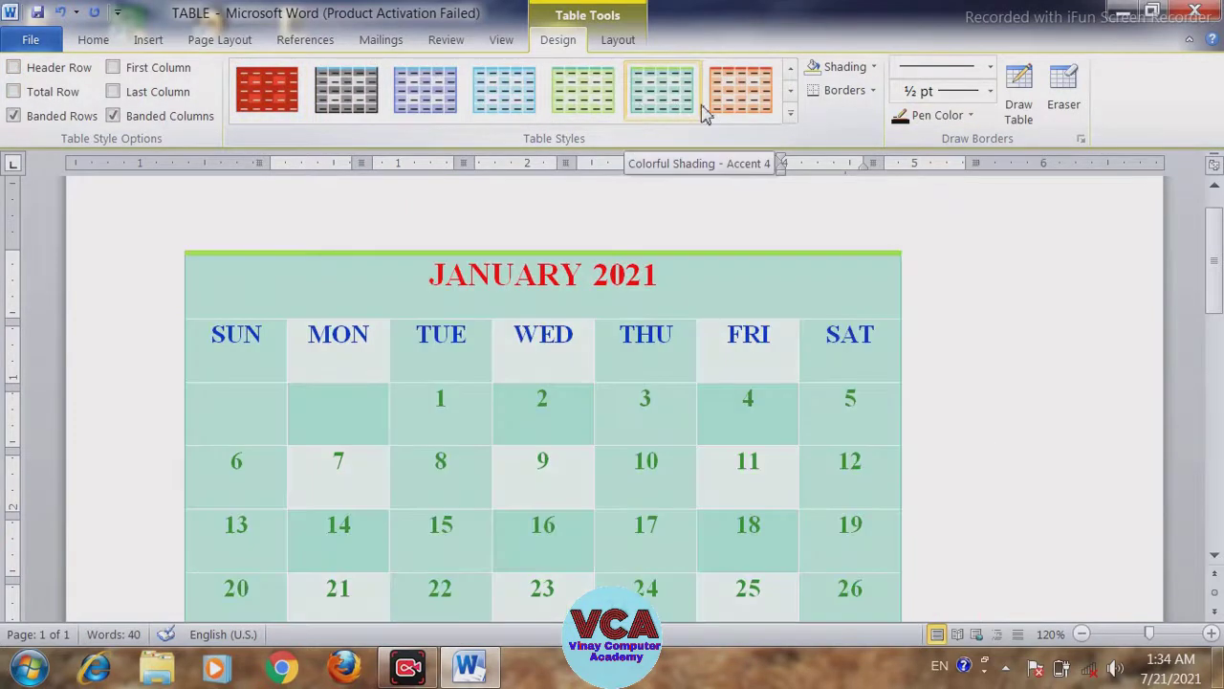
Step: Turn on the Total Row style option, preview table styles on the calendar's last row, and turn it off
click(14, 92)
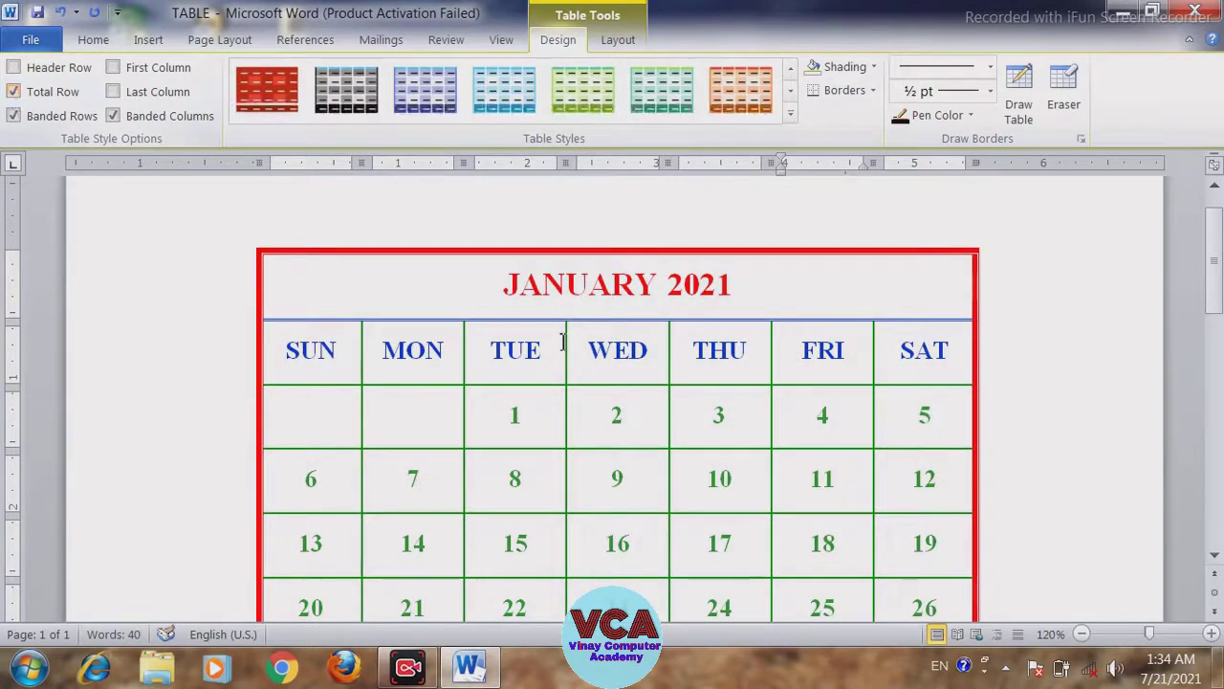
drag(1217, 292, 1218, 339)
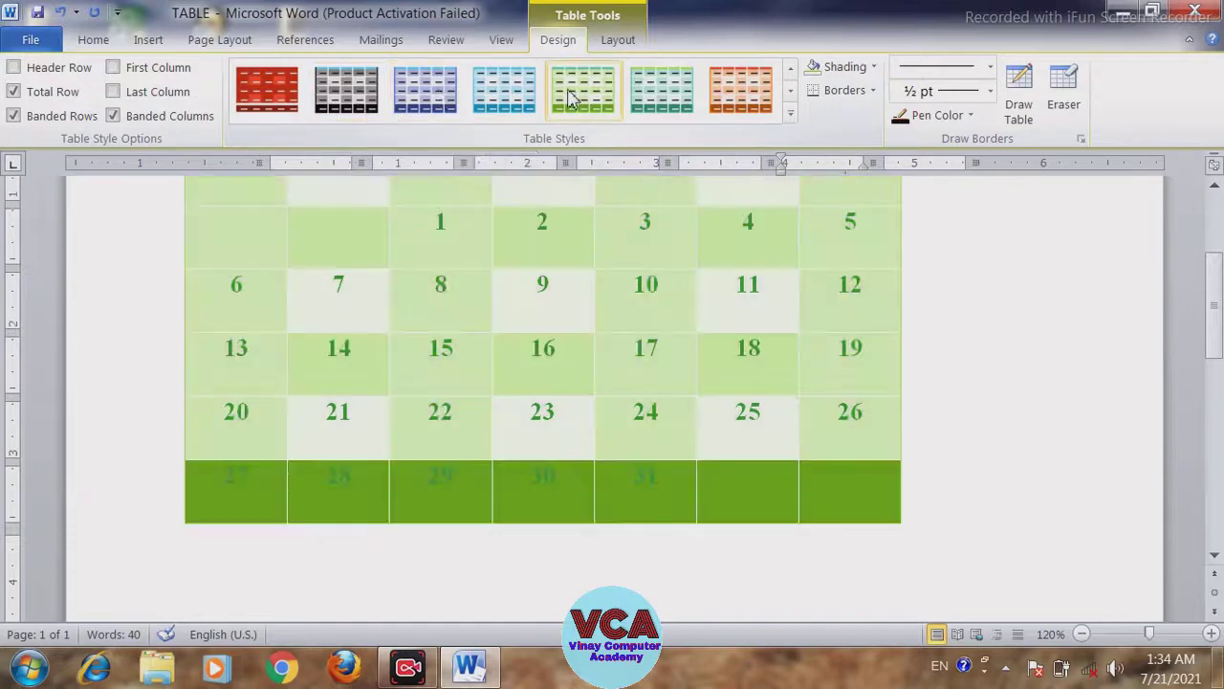
click(13, 91)
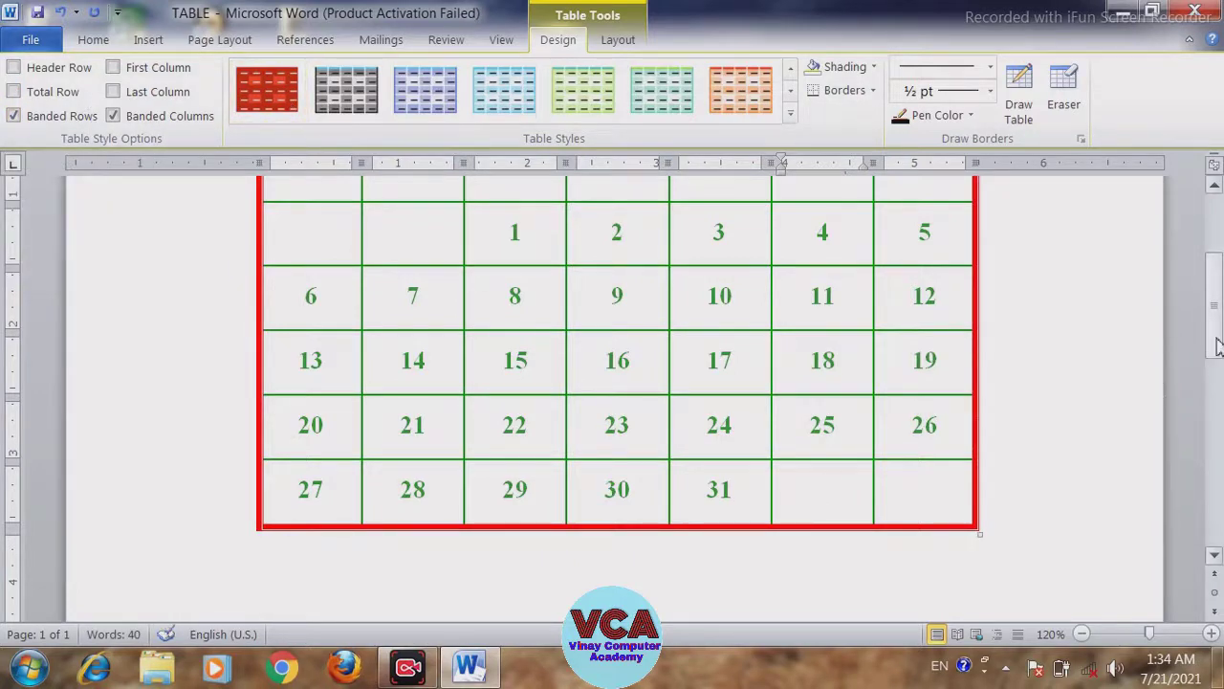
Step: Turn on First Column and Last Column in turn, previewing table styles with each, and turn both off
drag(1218, 325, 1218, 268)
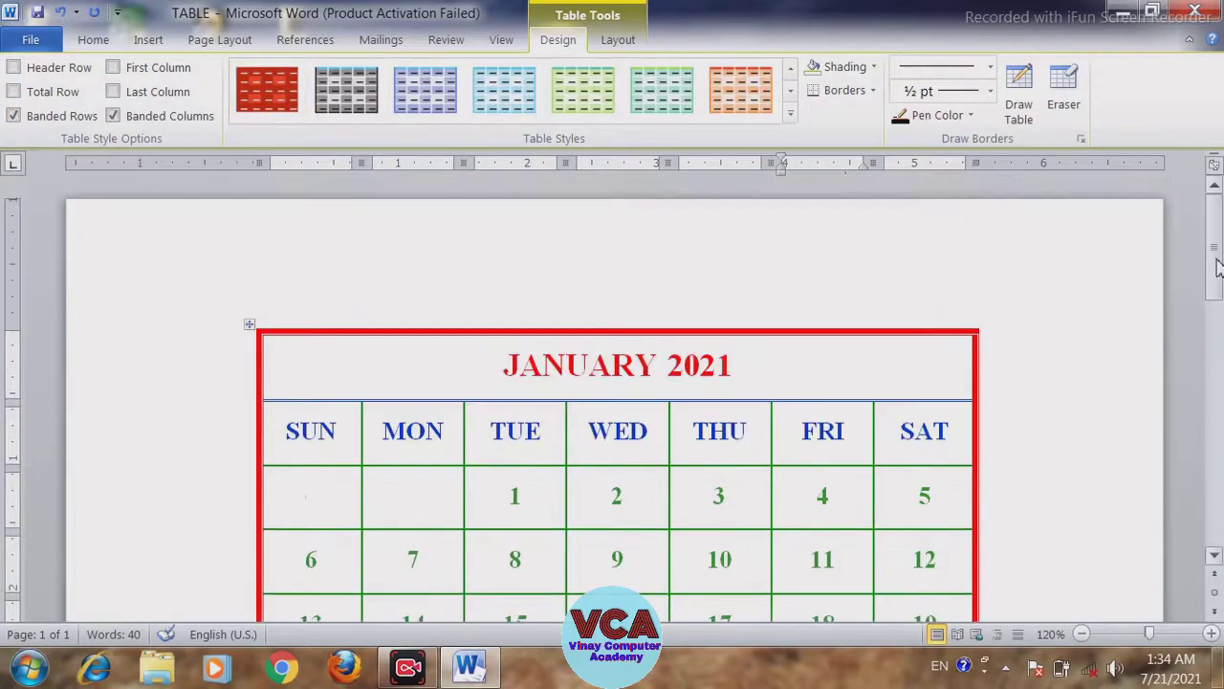
click(112, 68)
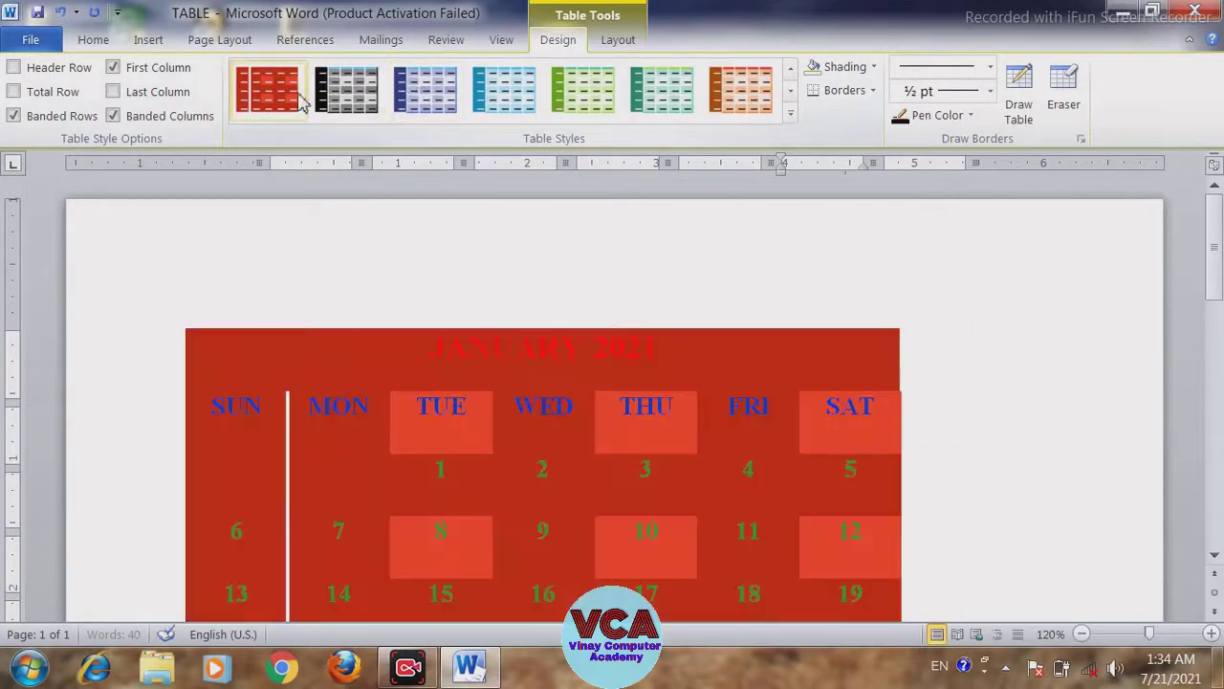
click(115, 69)
click(115, 93)
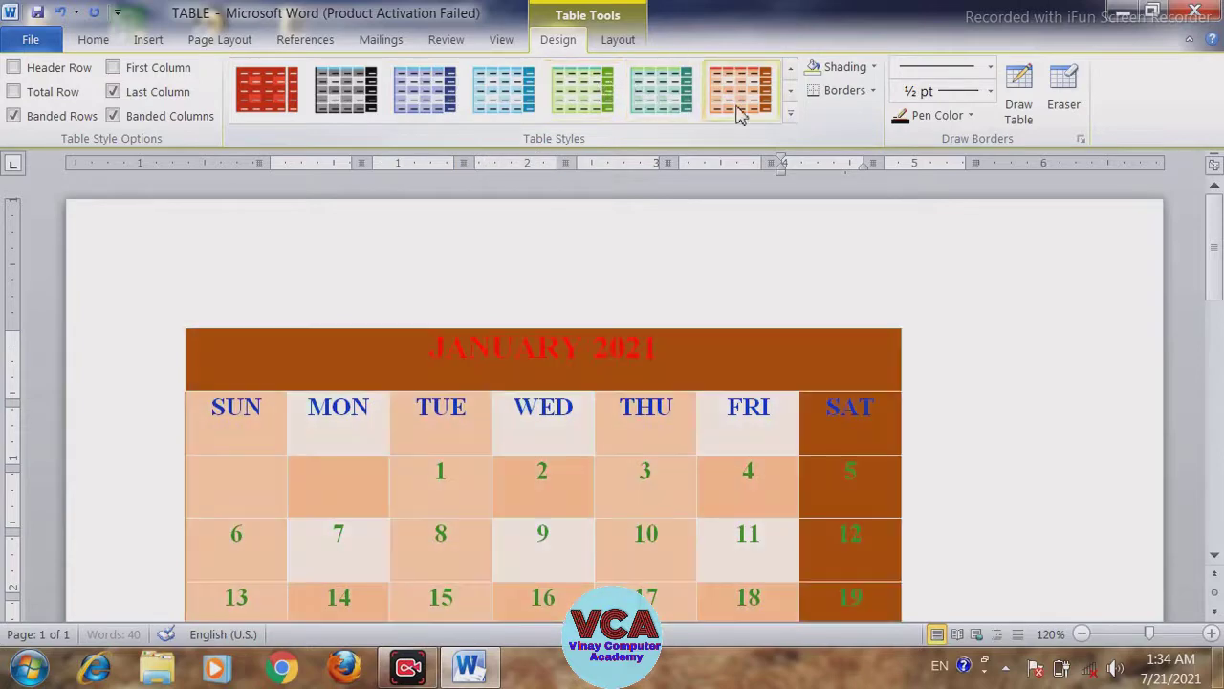
click(113, 91)
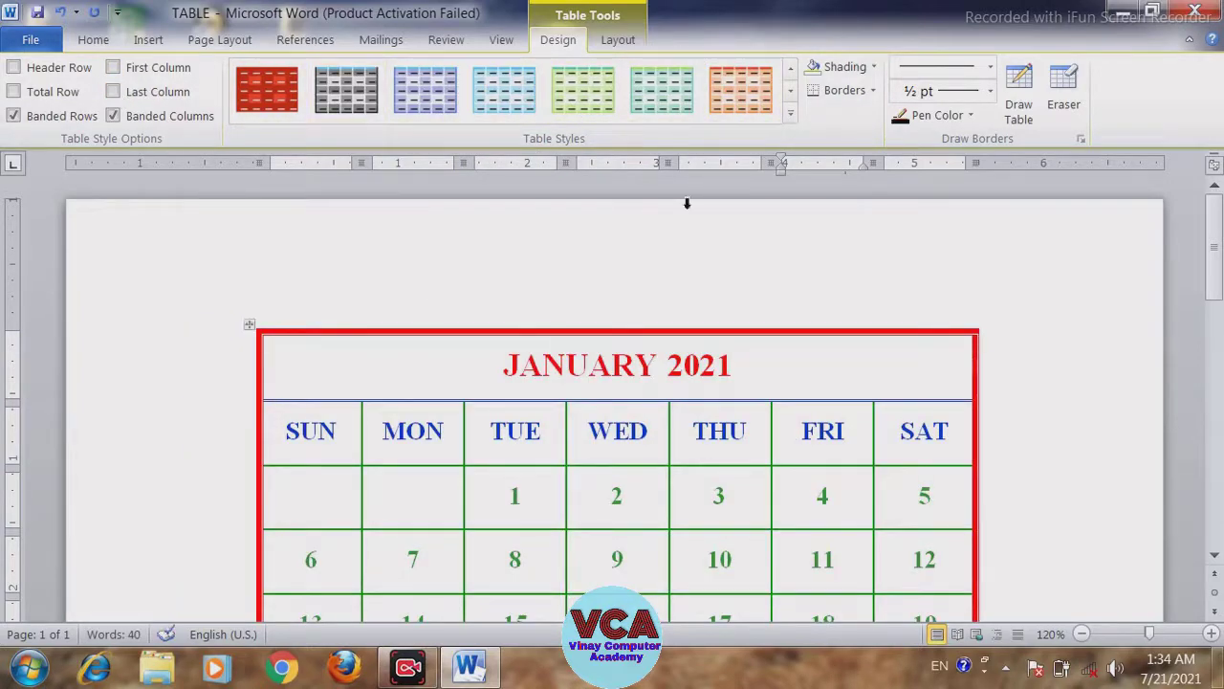
Step: Preview the built-in table styles through to the end of the gallery, without applying one
click(791, 112)
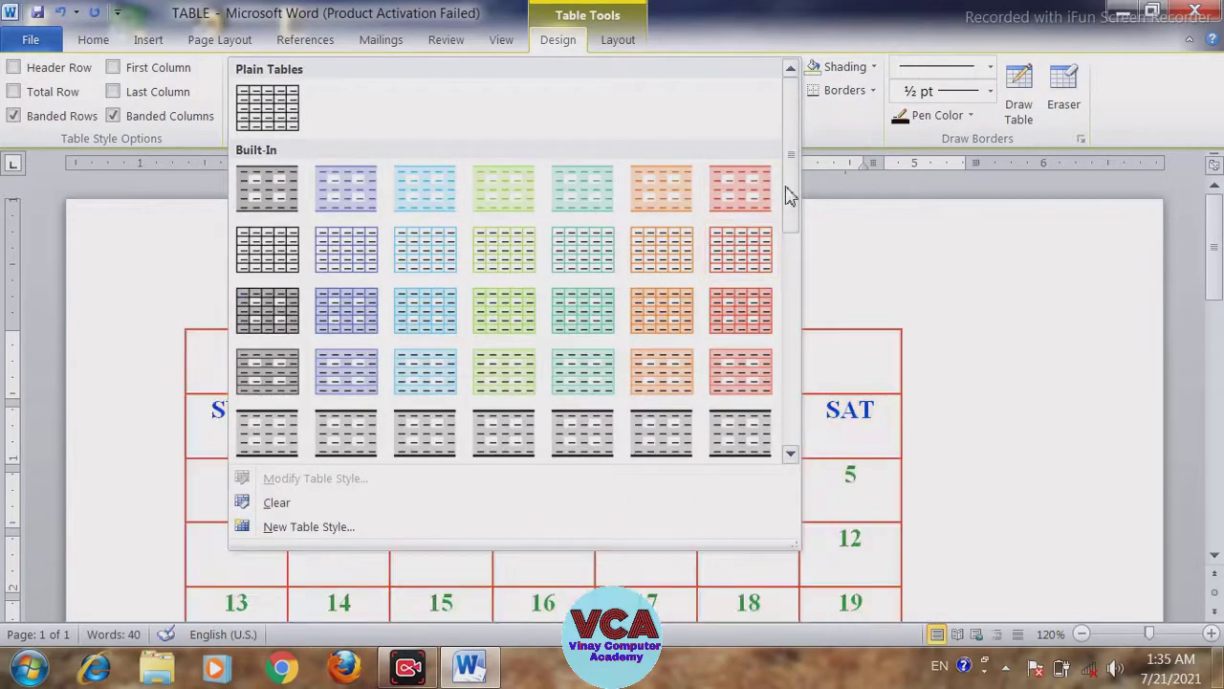
drag(788, 210, 789, 440)
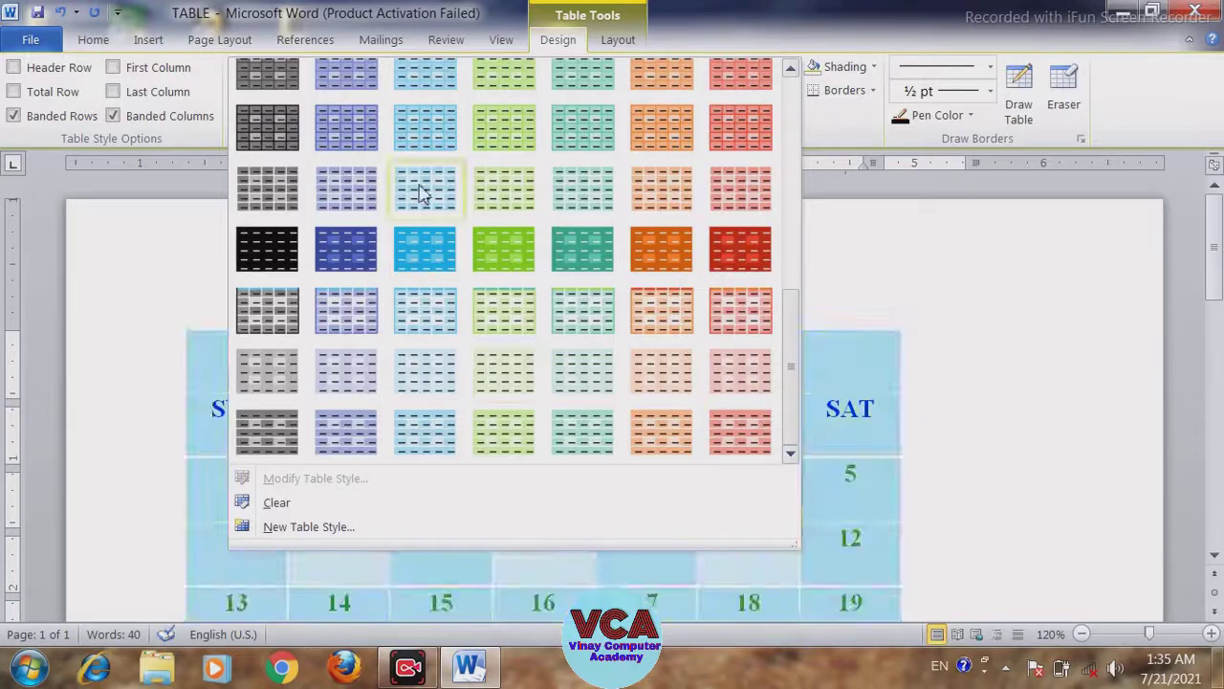
key(Escape)
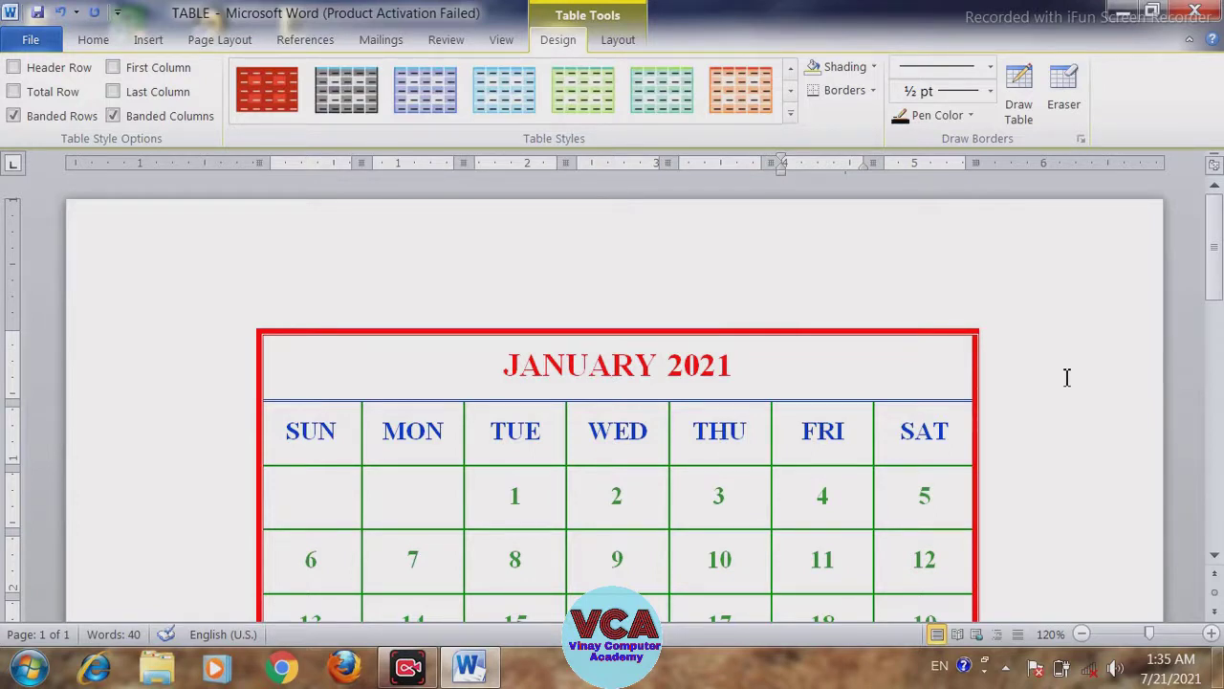
Step: Examine the border options offered by the table design tools and by the paragraph formatting tools, without applying any
click(874, 91)
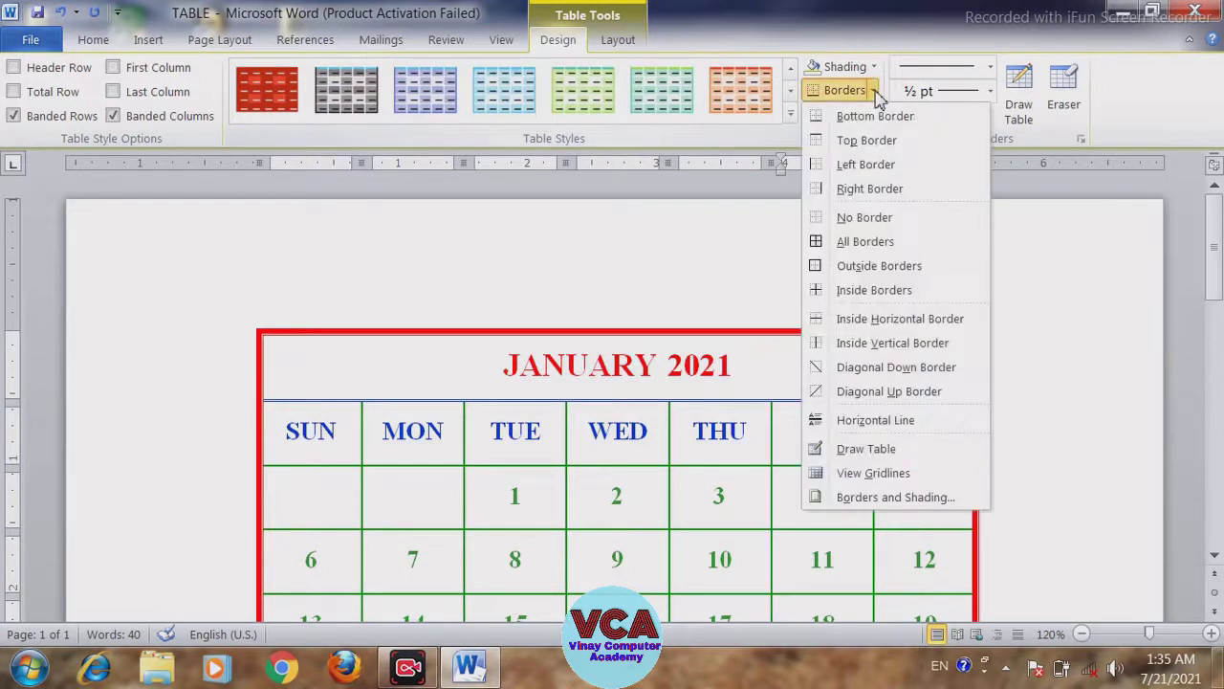
click(615, 350)
click(473, 430)
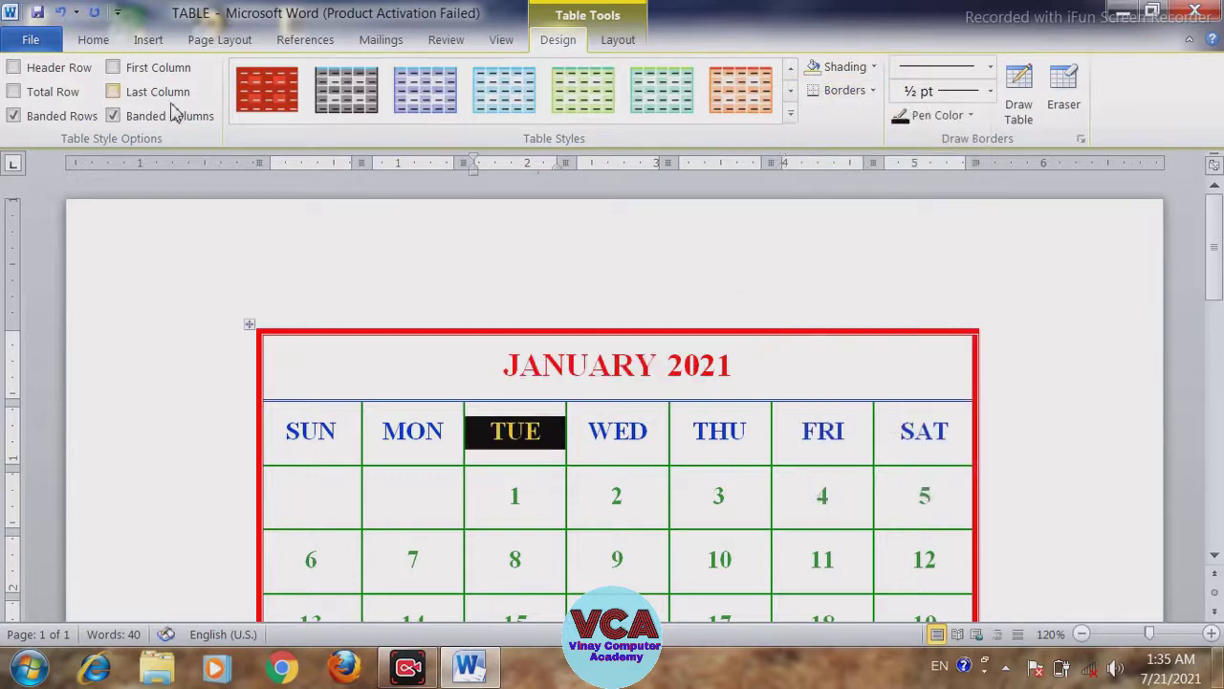
click(93, 40)
click(648, 108)
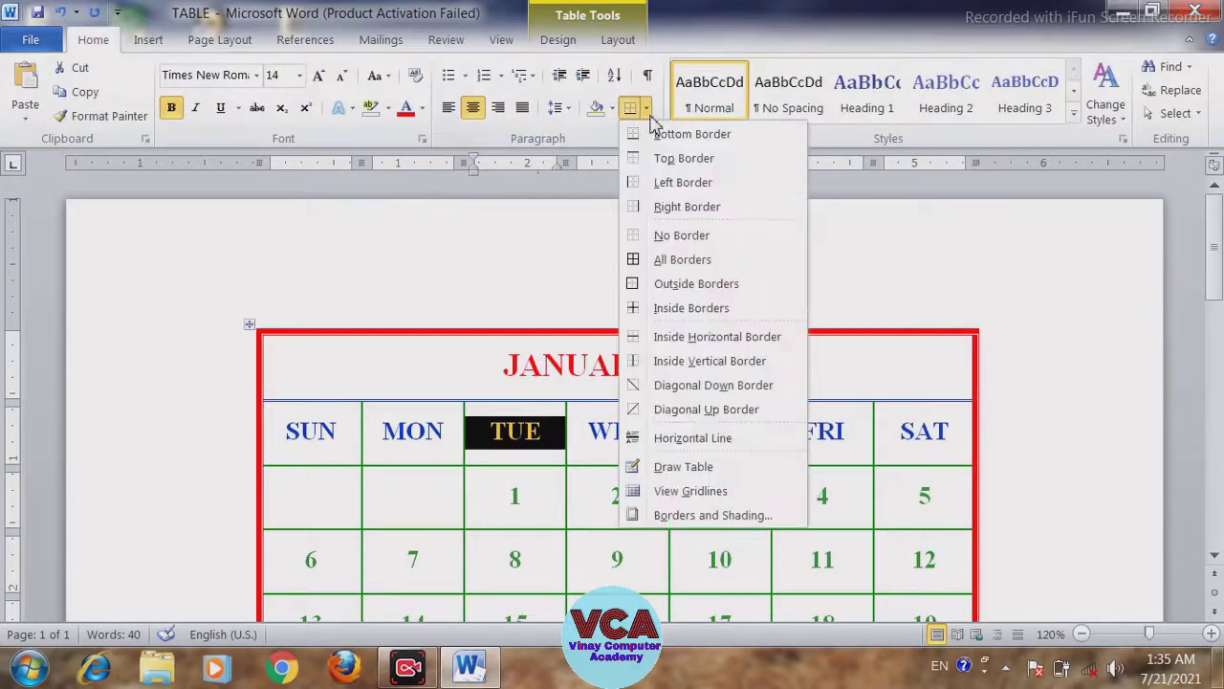
click(410, 405)
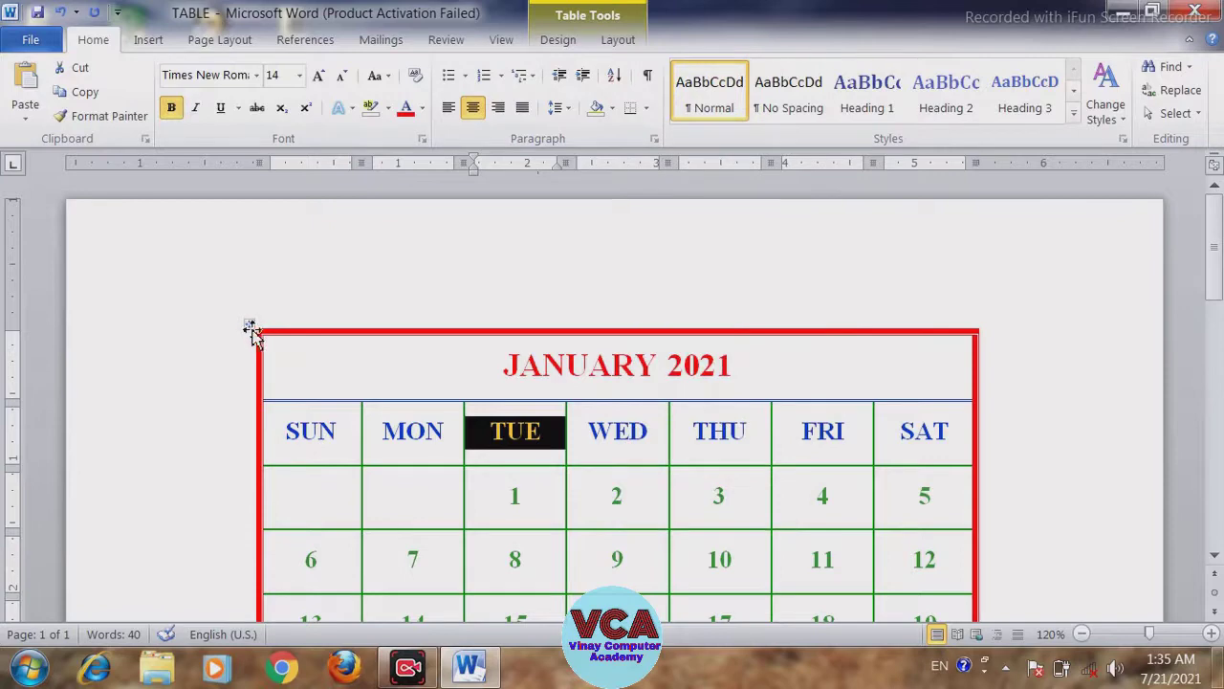
Step: Try removing all borders from the whole calendar table, inspect the borderless table, and undo the removal
click(249, 327)
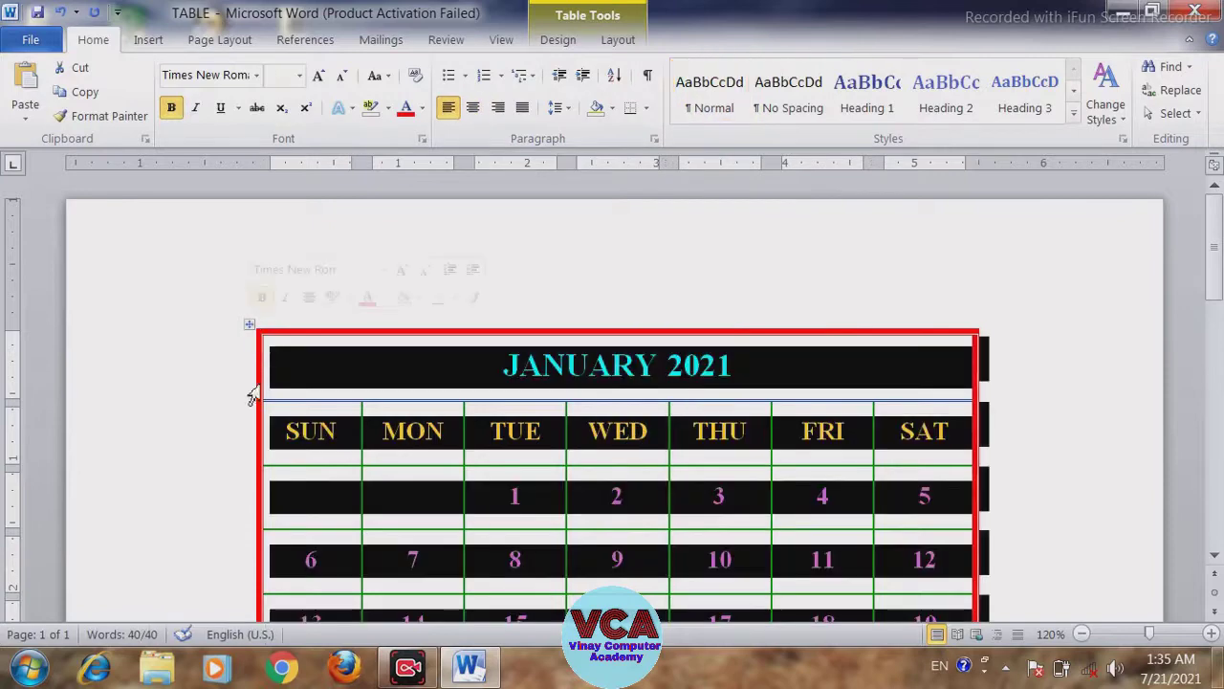
click(618, 44)
click(584, 44)
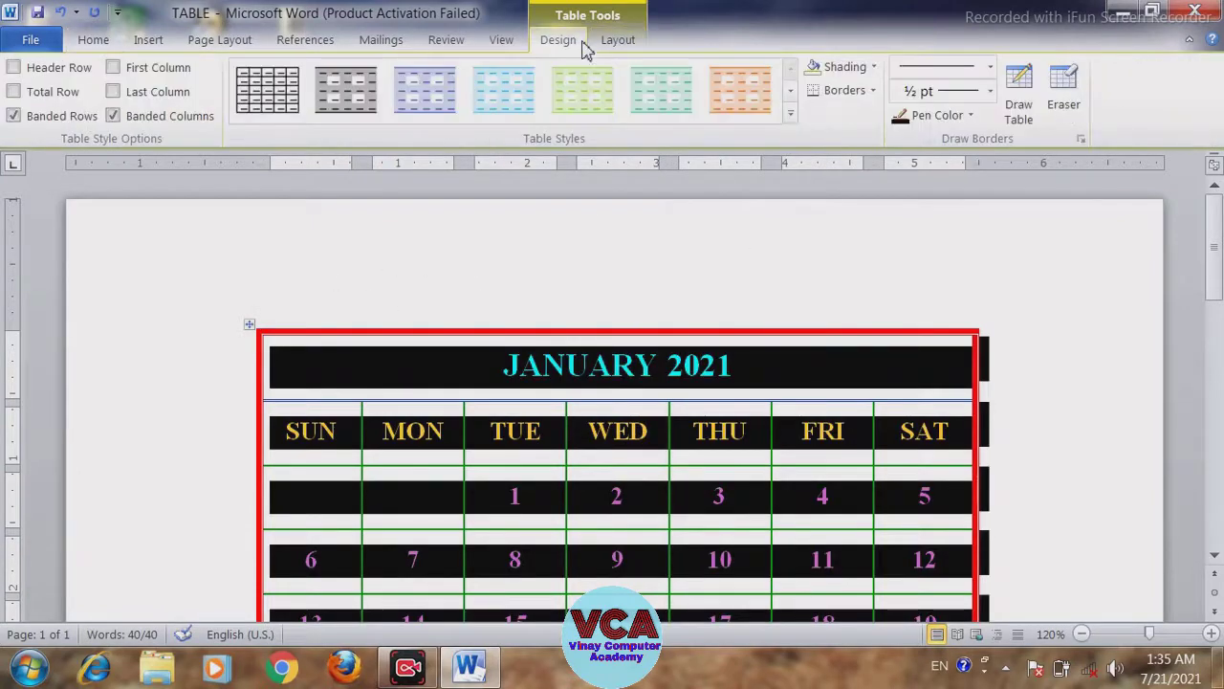
click(872, 90)
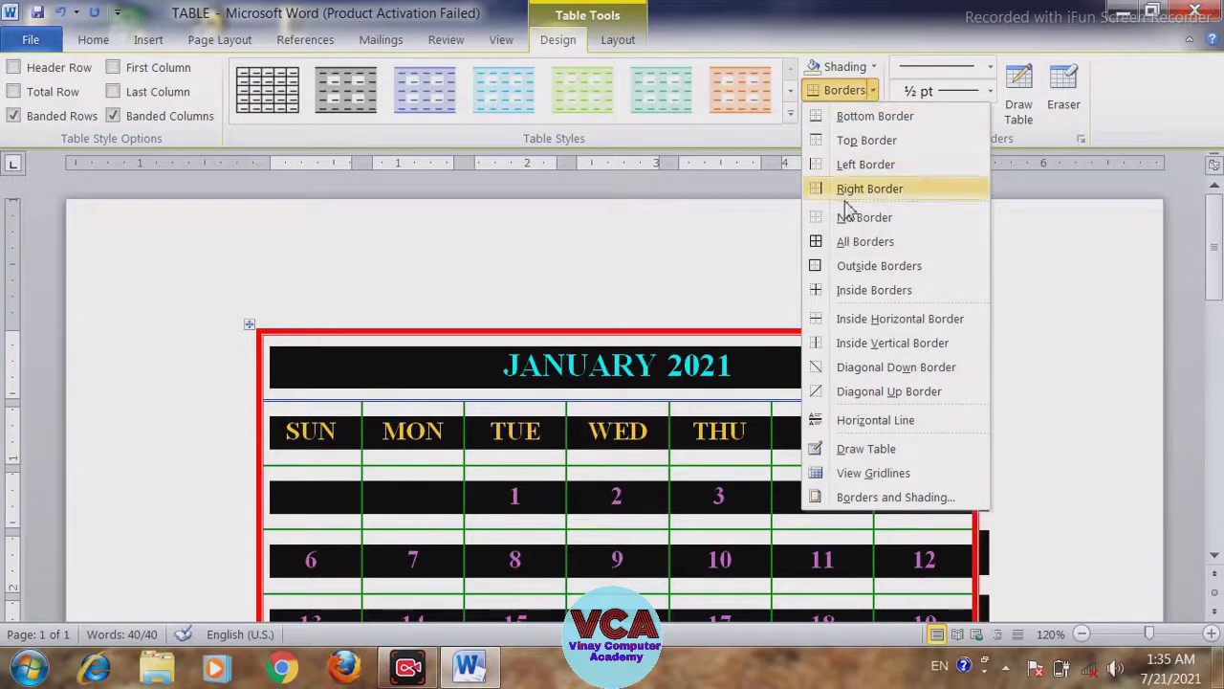
click(816, 215)
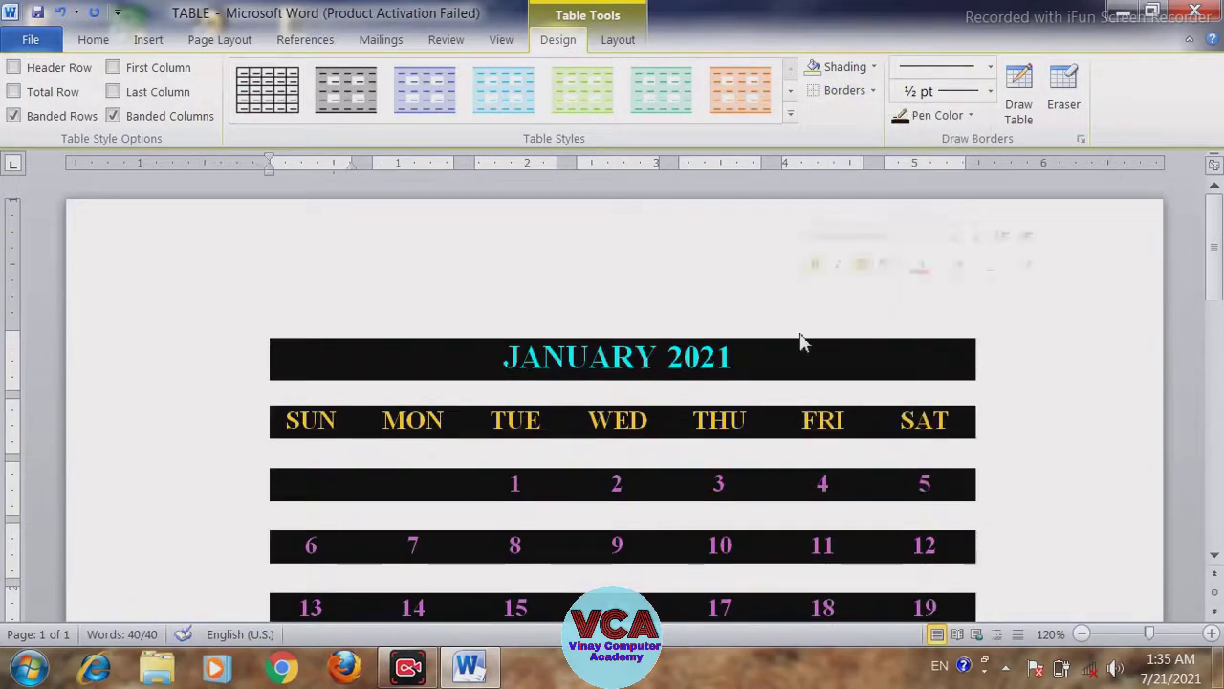
click(801, 421)
scroll(1219, 282, down, 4)
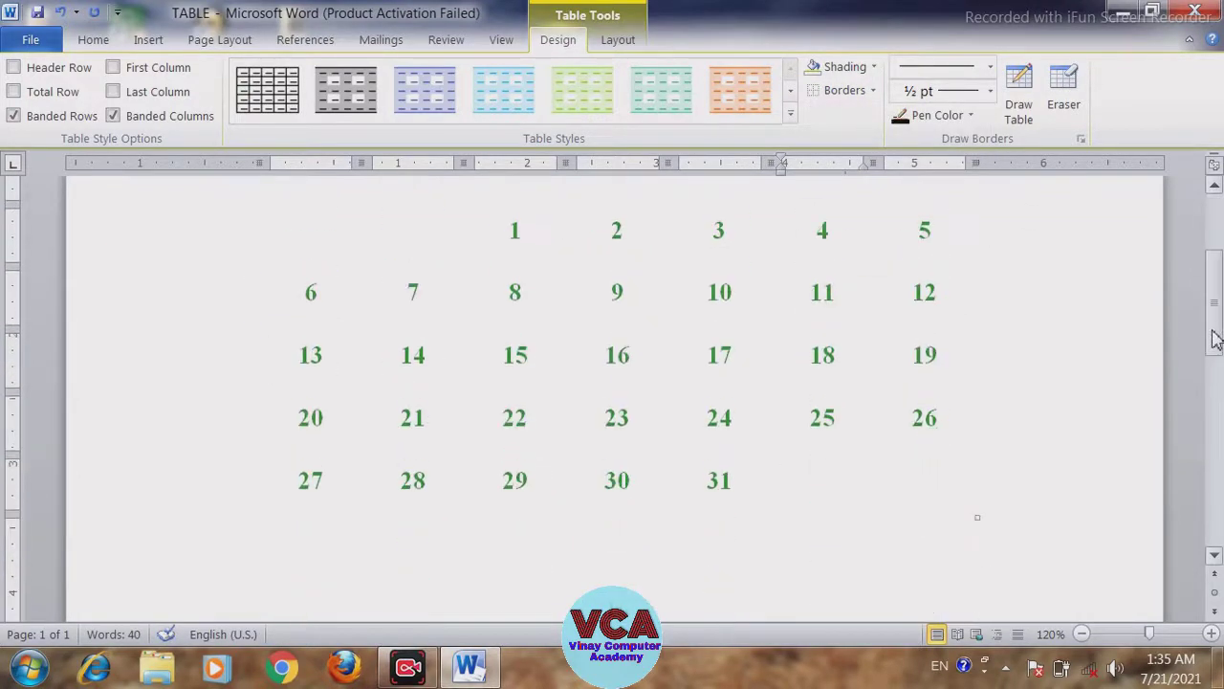
scroll(635, 407, up, 1)
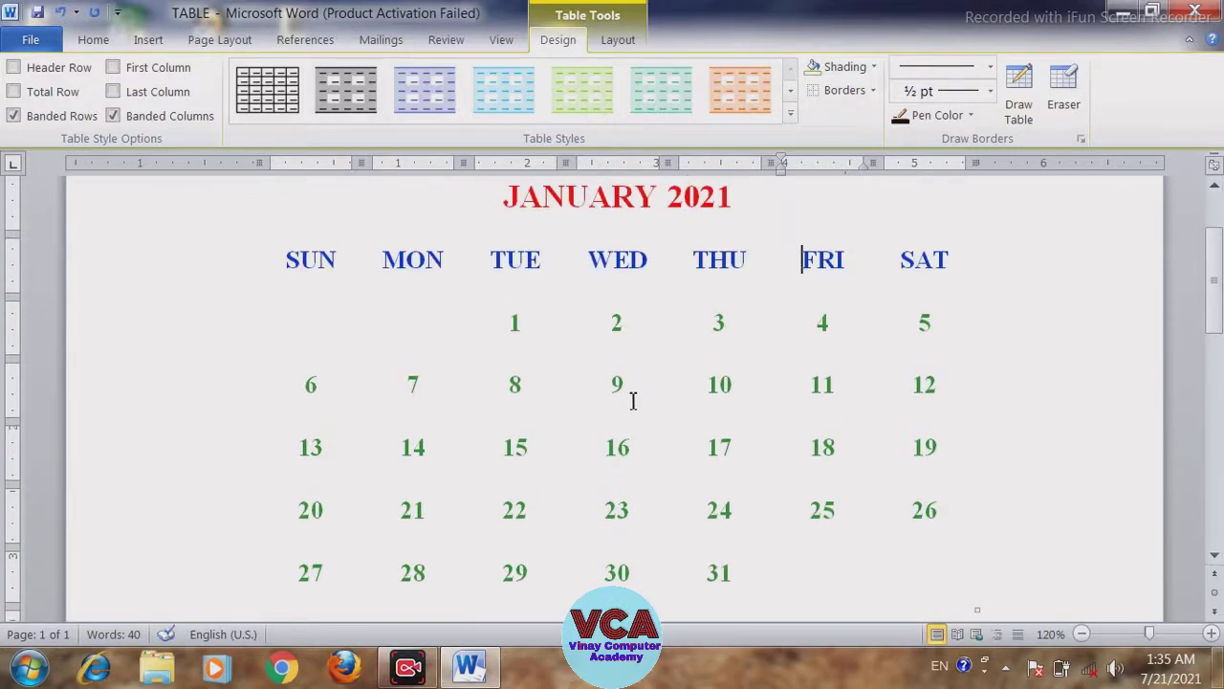
key(ctrl+z)
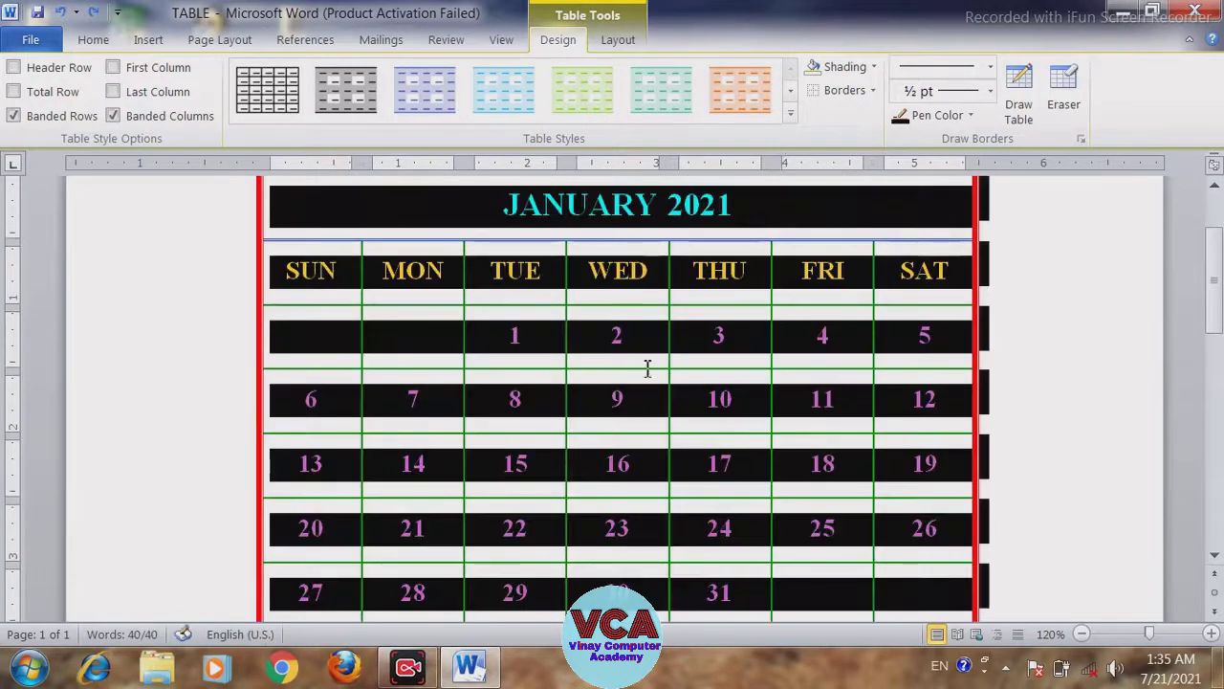
Step: Apply a ½ pt top border to the calendar cell containing 8
click(560, 421)
click(872, 89)
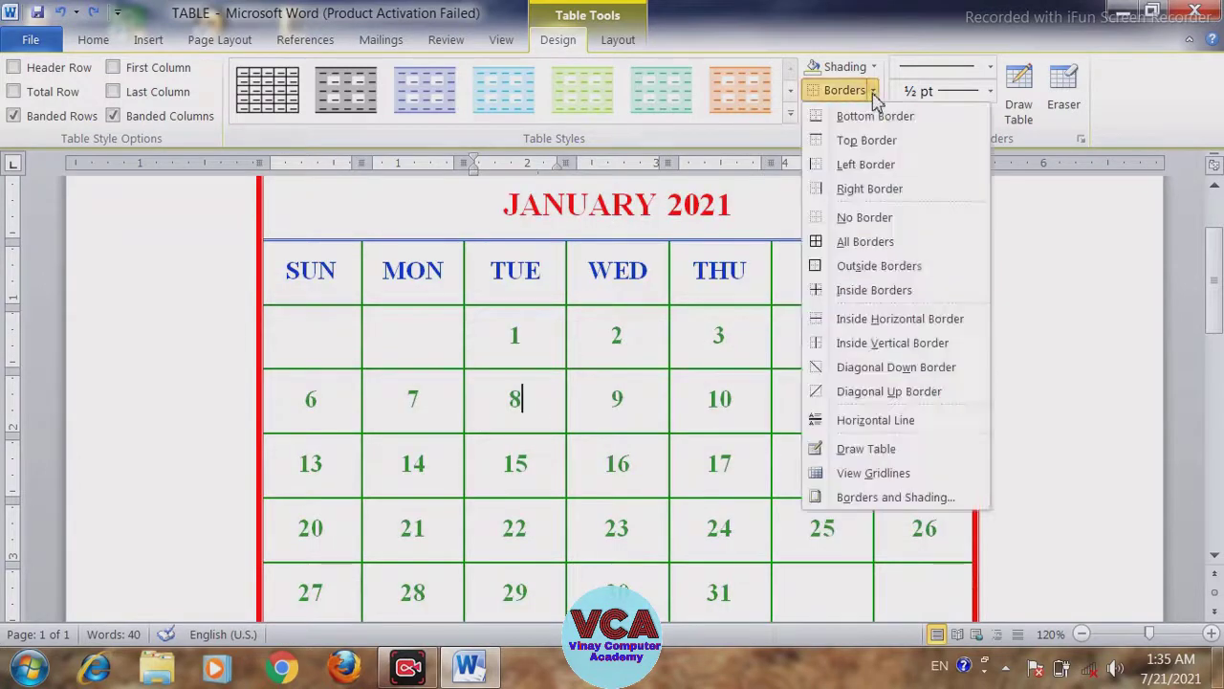
click(866, 141)
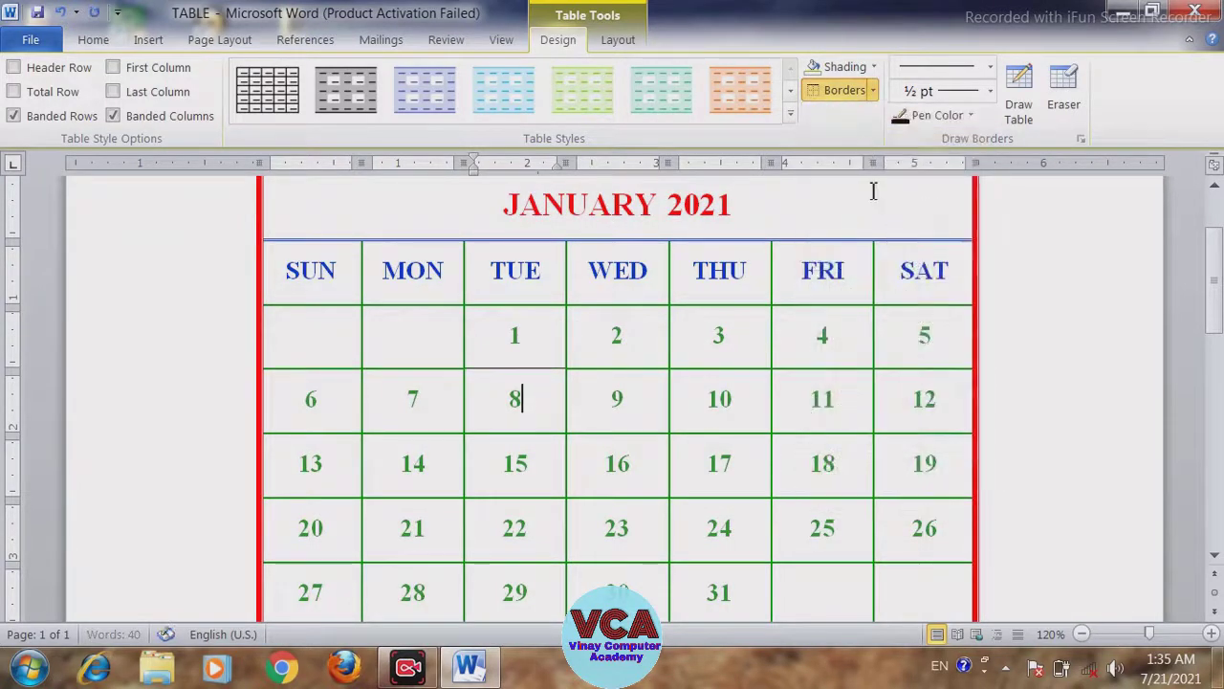
mouse_move(1215, 329)
mouse_down()
mouse_move(1217, 292)
mouse_move(1216, 359)
mouse_move(1217, 310)
mouse_up()
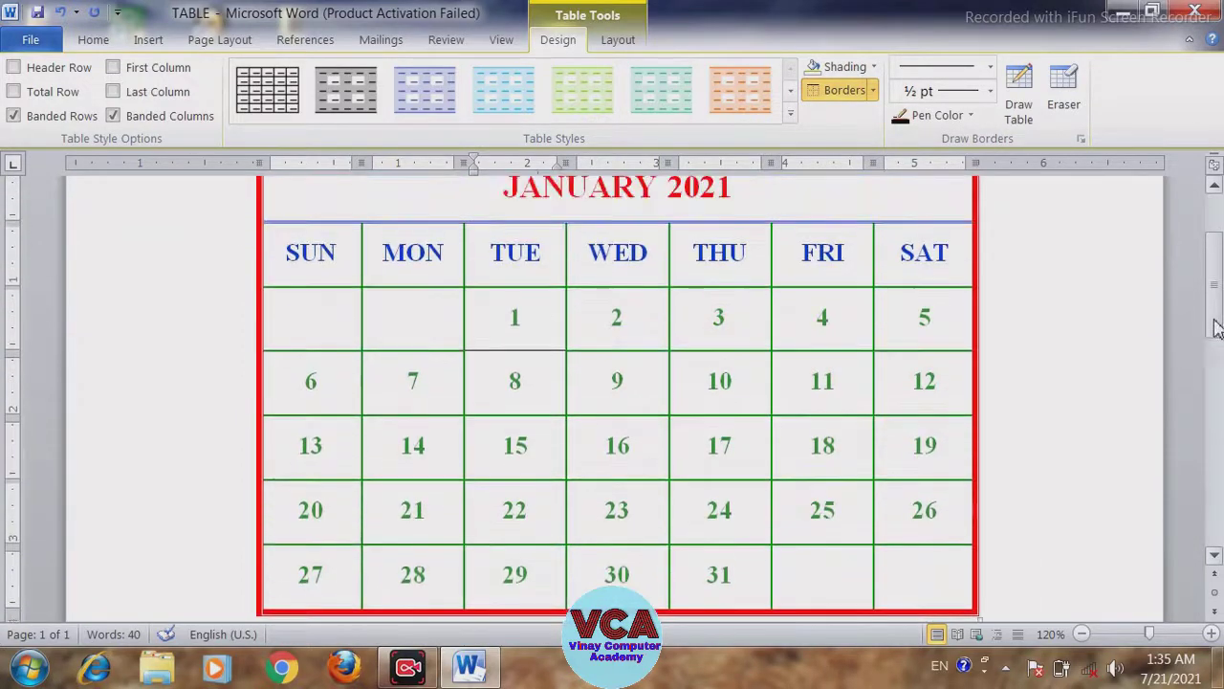
Step: Try removing all borders from the cell containing 2, and undo the removal
click(656, 355)
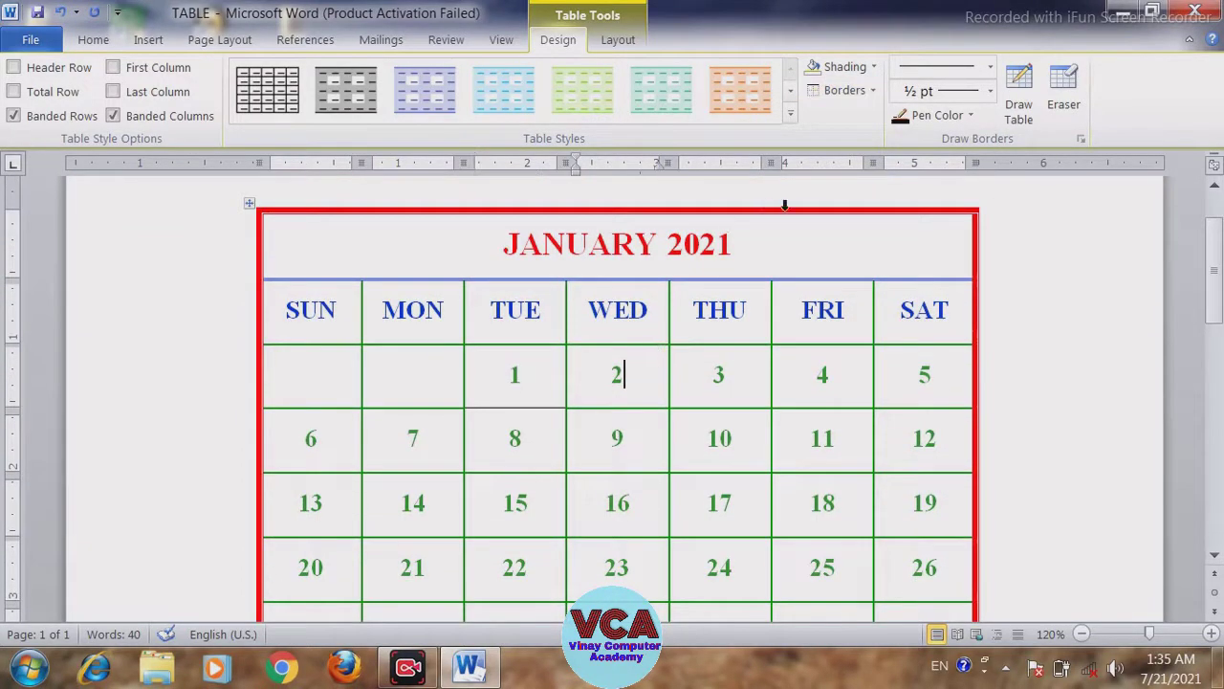
click(873, 91)
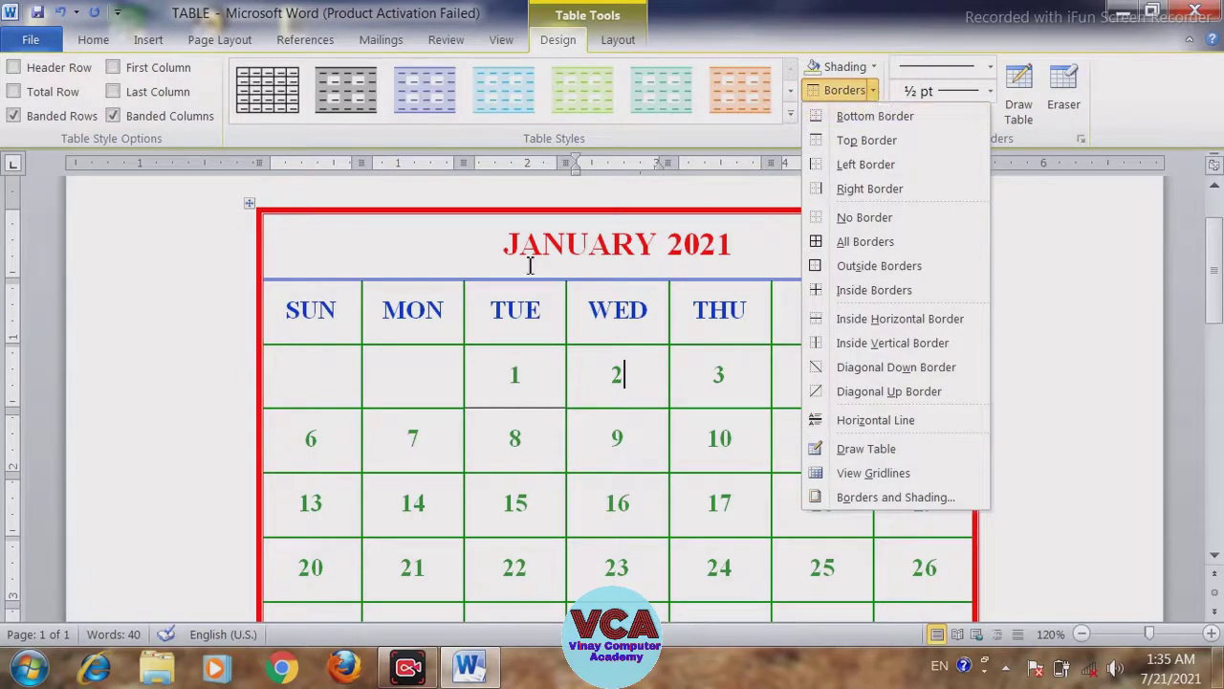
click(857, 218)
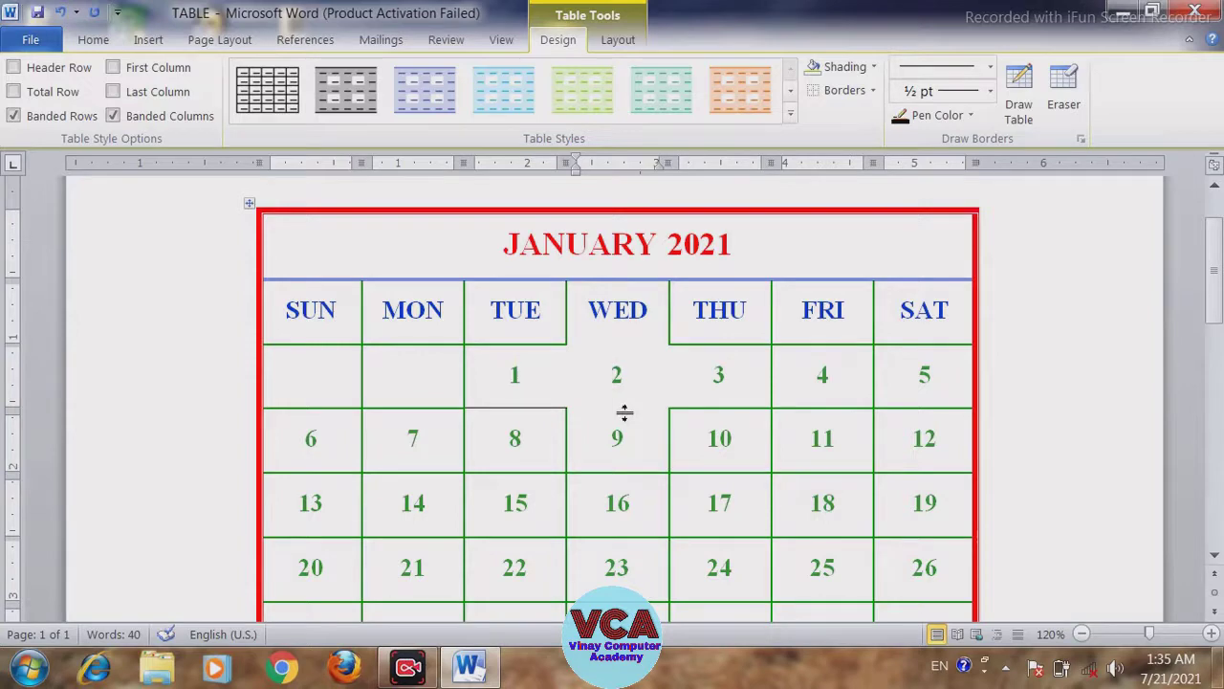
key(ctrl+z)
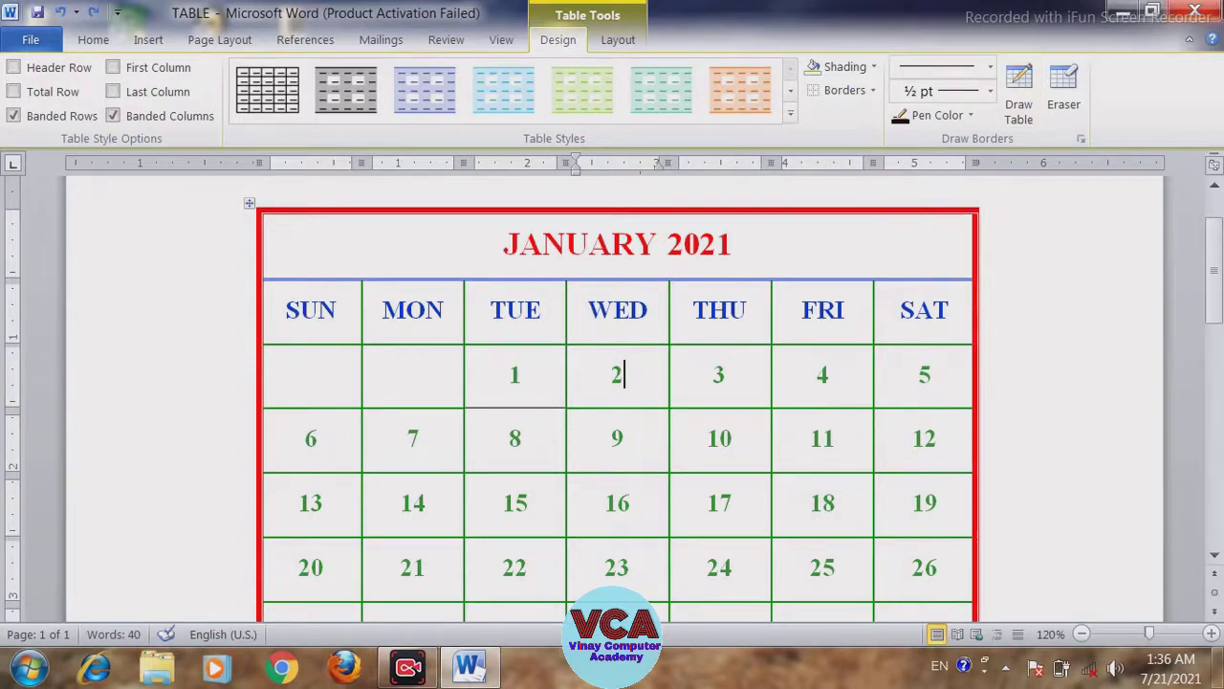
Step: Remove all borders from the whole calendar table
click(247, 207)
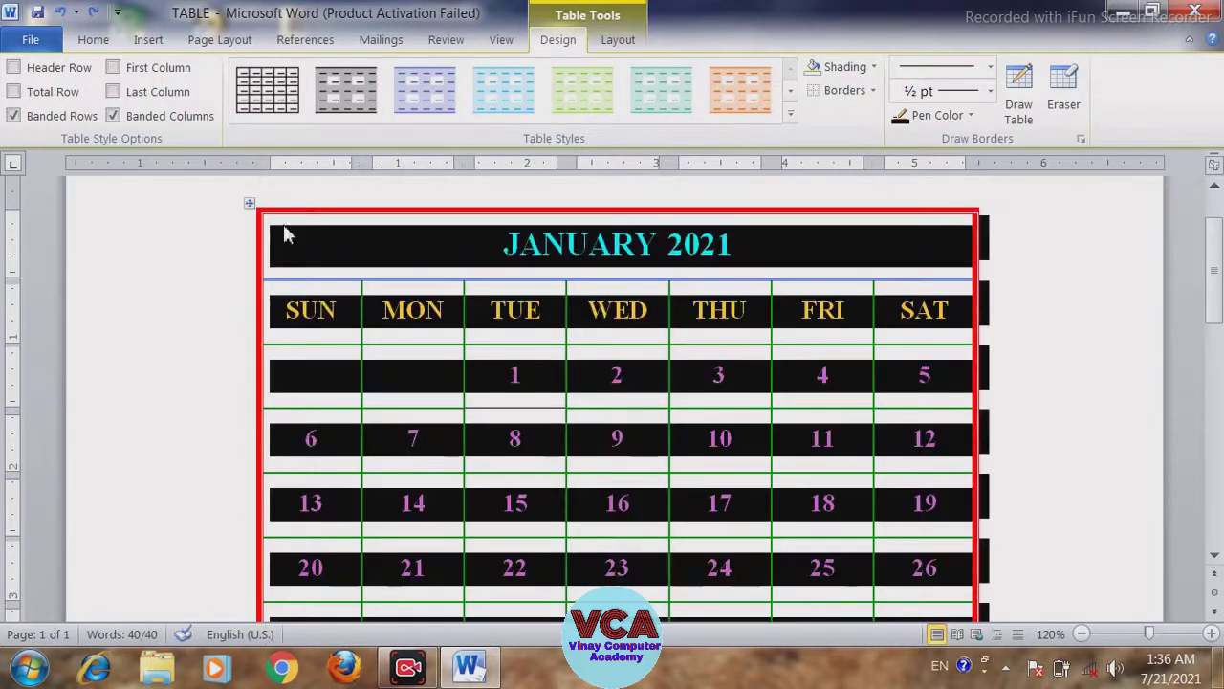
click(872, 90)
click(835, 218)
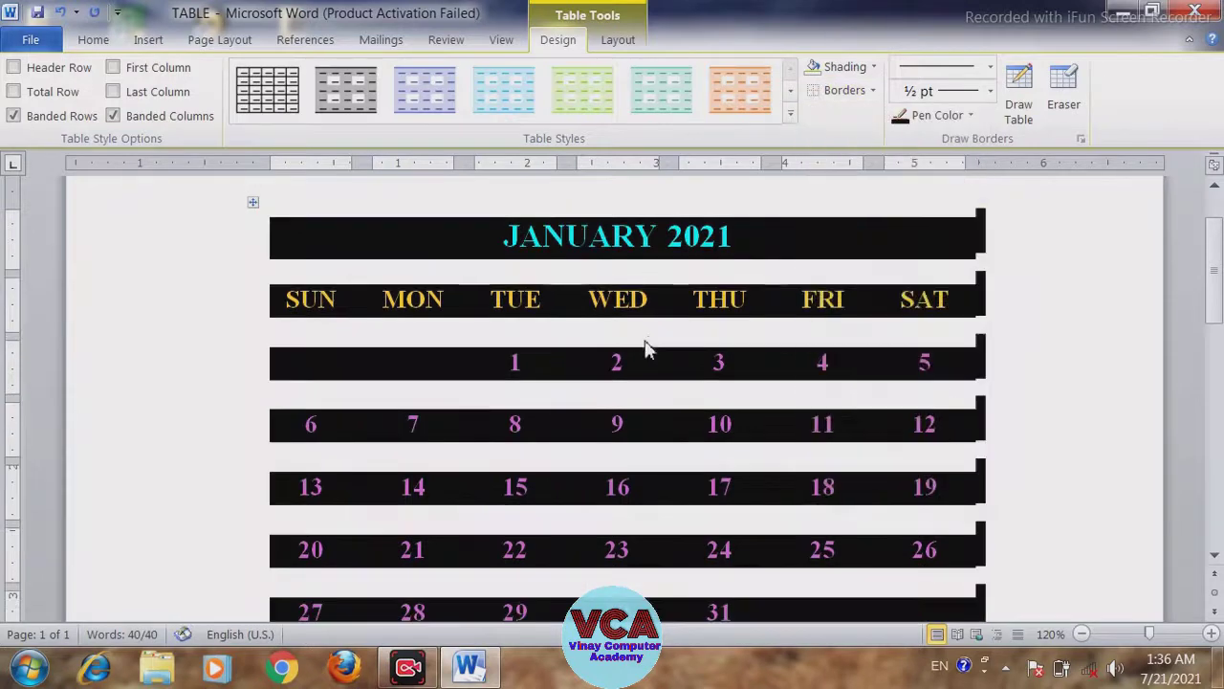
click(648, 342)
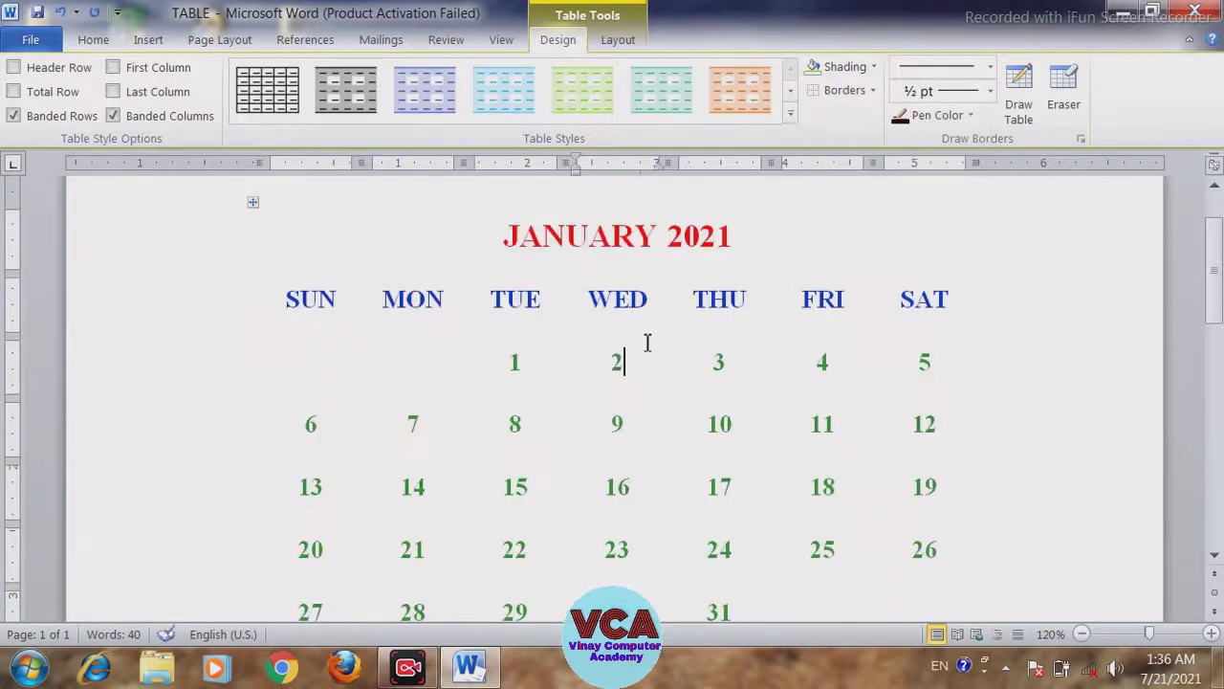
Step: Apply ½ pt top and bottom borders to the whole calendar table
click(254, 202)
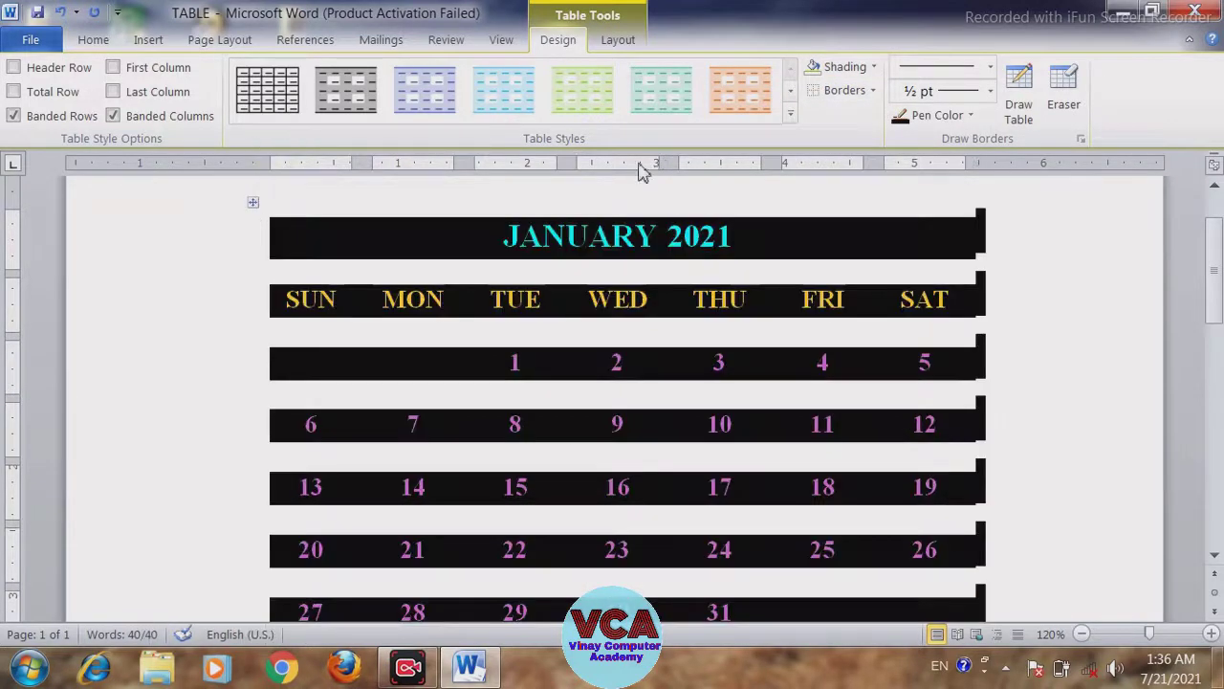
click(873, 90)
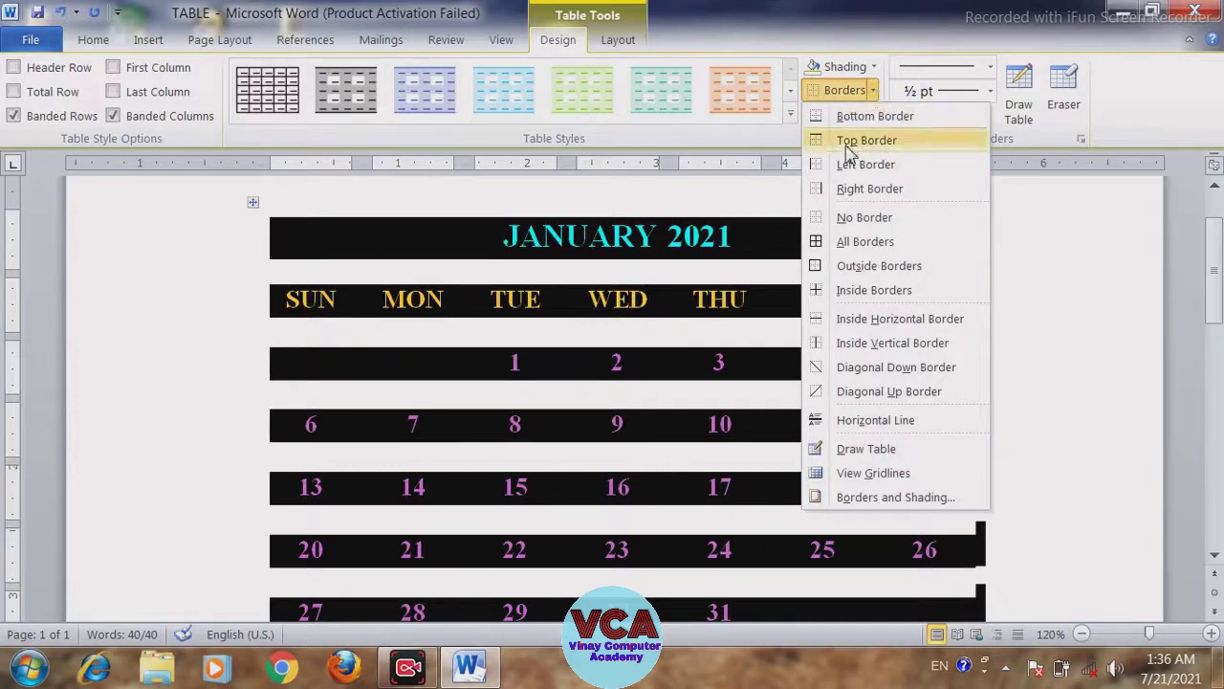
click(860, 141)
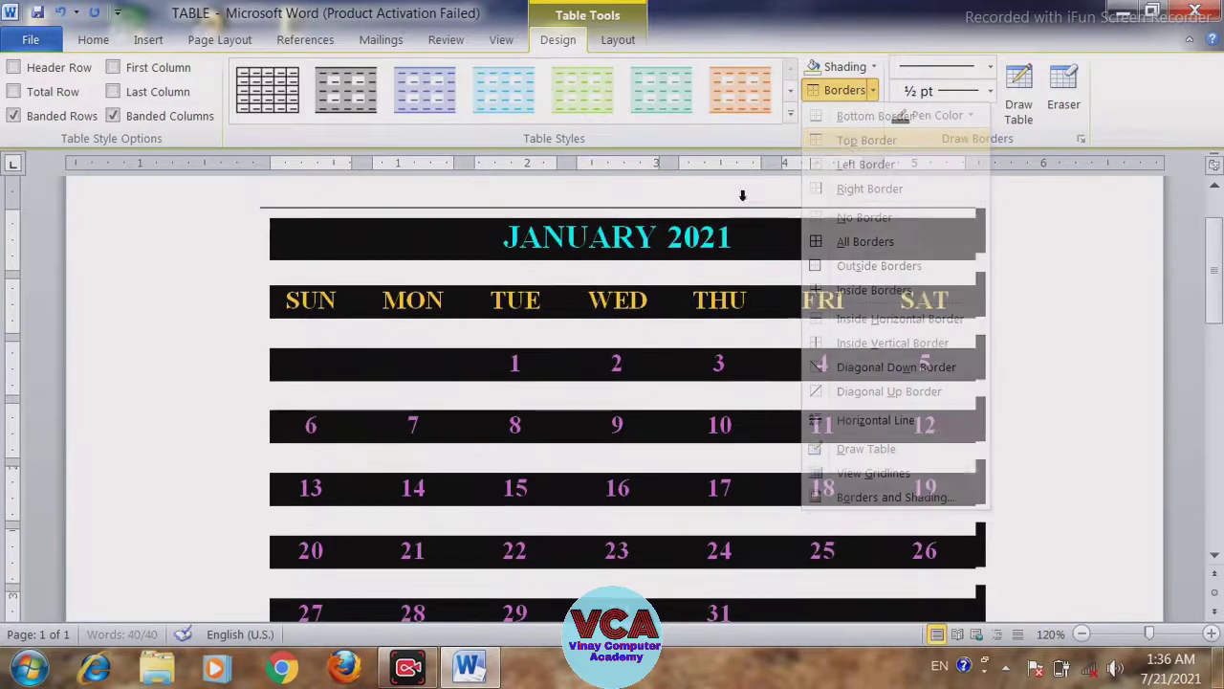
click(872, 90)
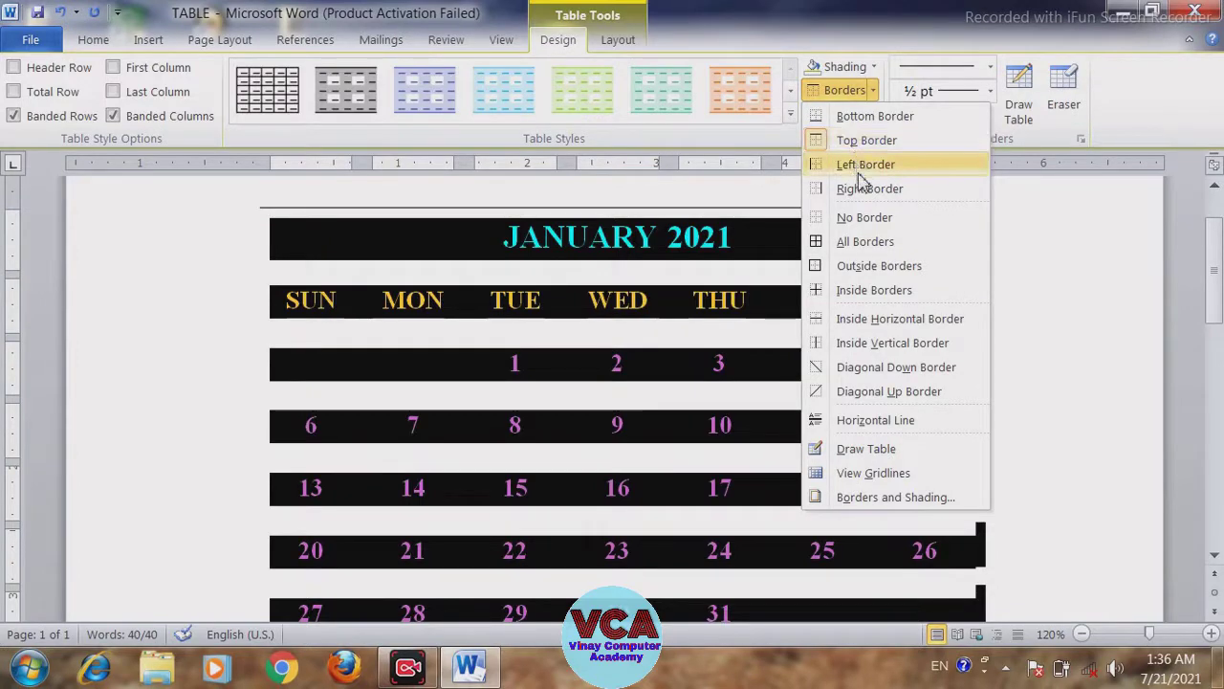
click(863, 142)
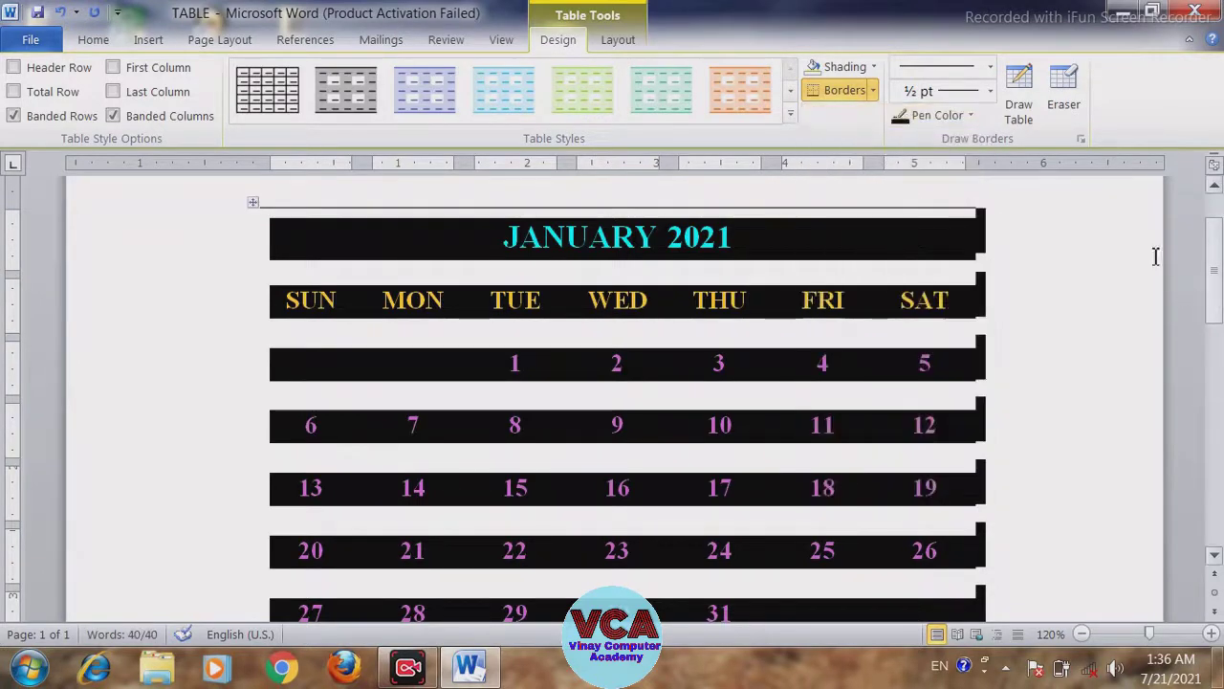
Step: Add ½ pt left and right borders to the whole calendar table
click(872, 93)
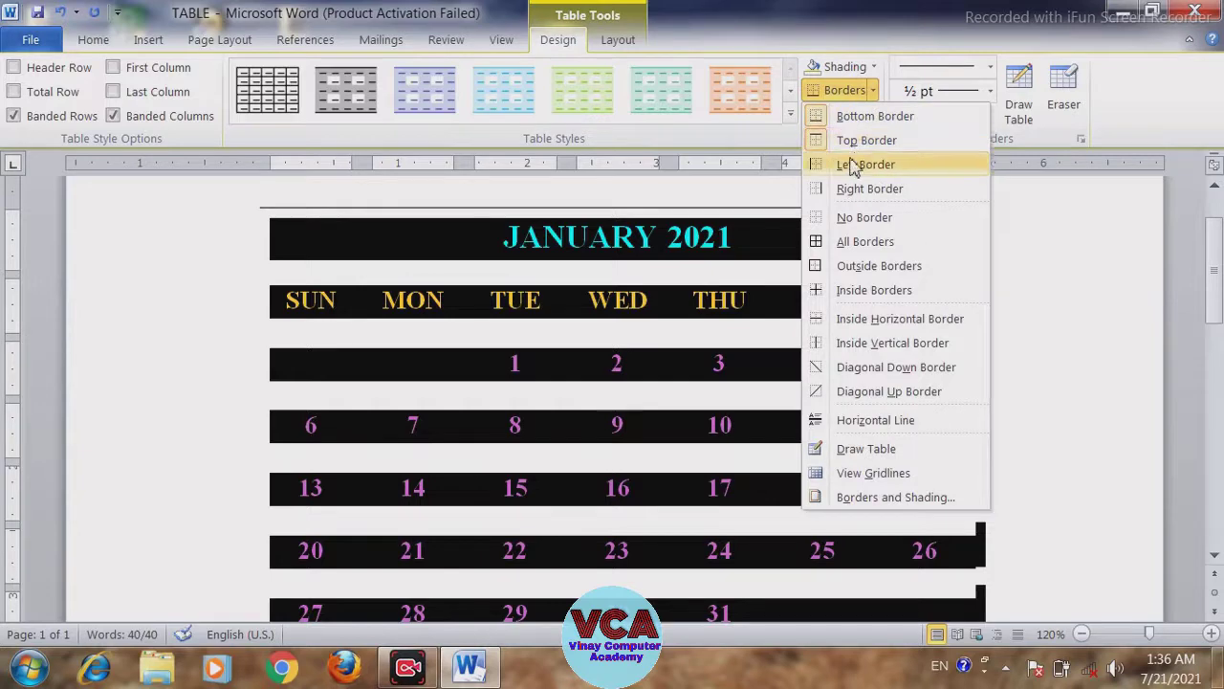
click(859, 162)
click(872, 94)
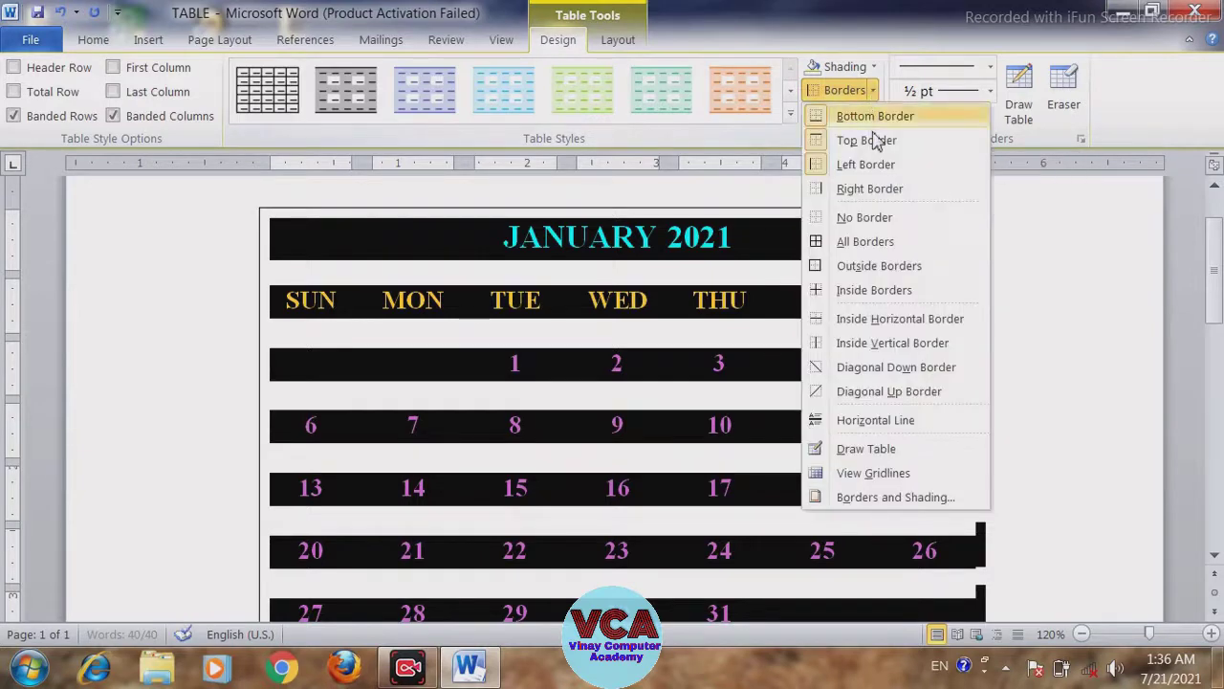
click(863, 191)
click(942, 339)
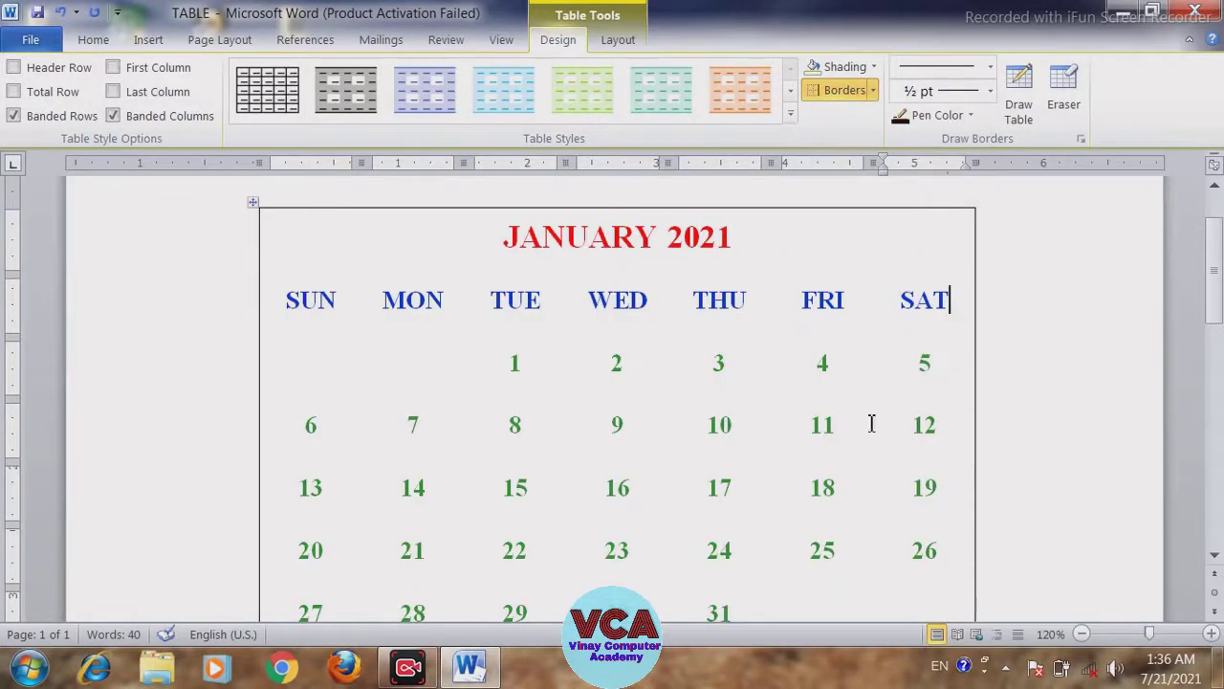
Step: Add ½ pt inside borders between all cells of the calendar table
click(254, 204)
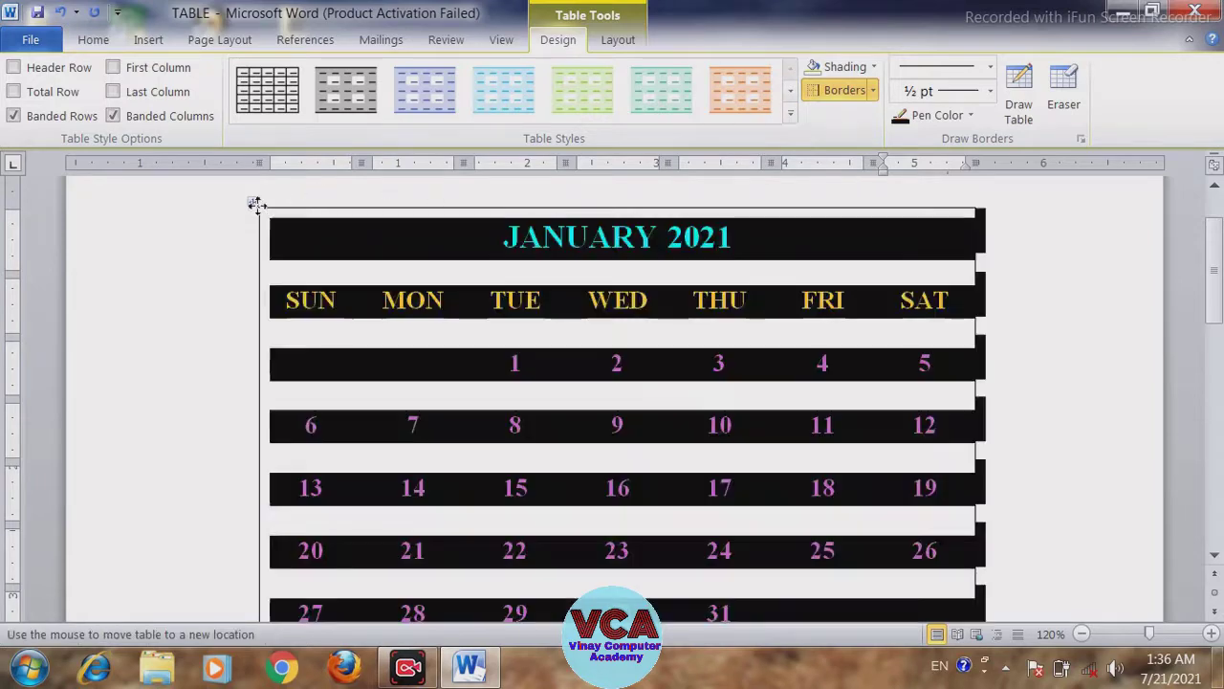
click(878, 90)
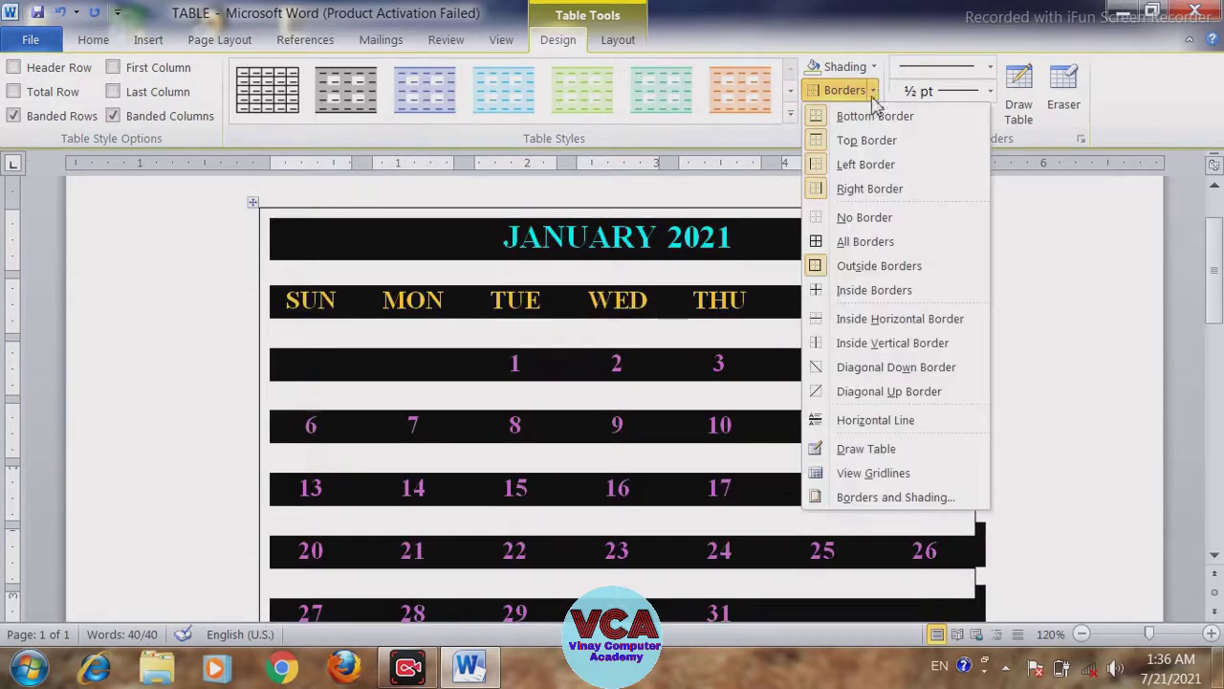
click(825, 290)
click(775, 378)
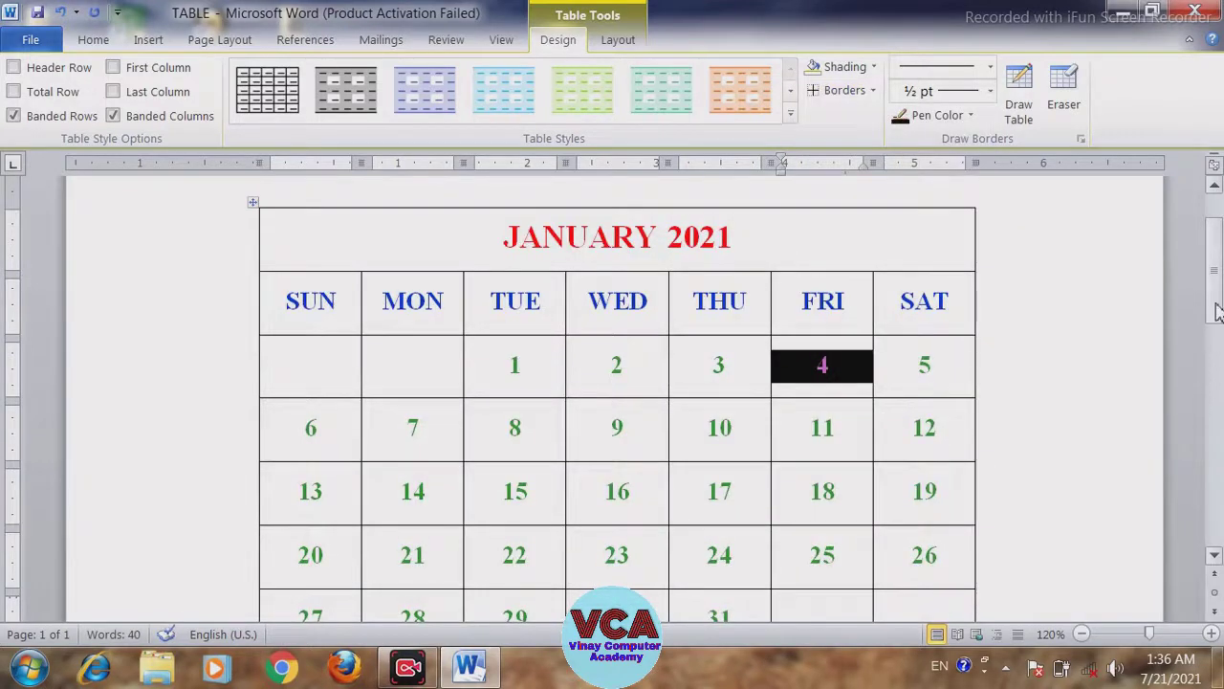
mouse_move(1217, 312)
mouse_down()
mouse_move(1216, 377)
mouse_move(1217, 302)
mouse_up()
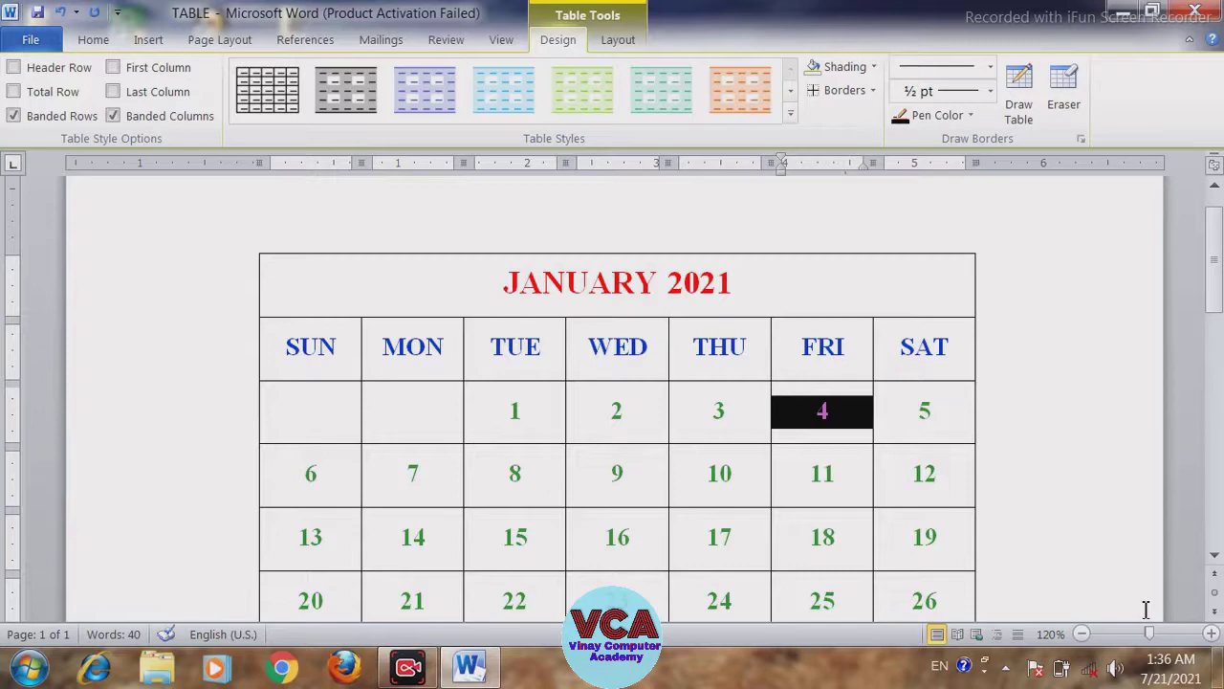
Step: Undo the inside borders and the outer borders added to the calendar table
key(ctrl+a)
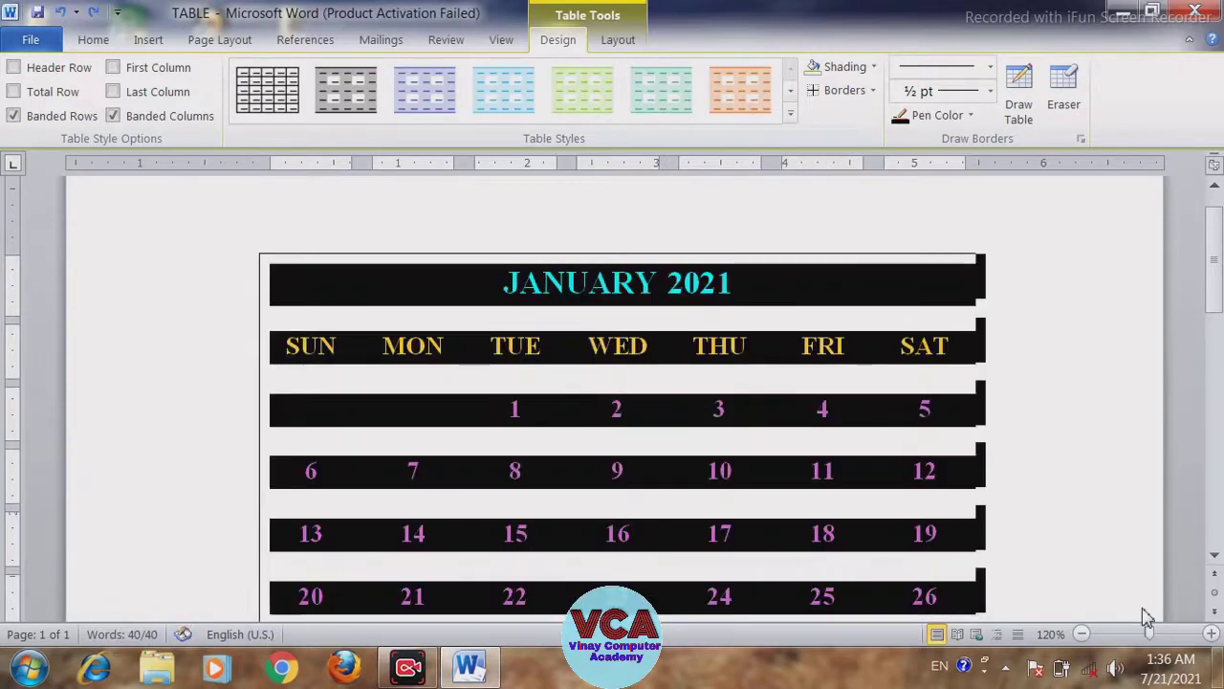
key(ctrl+z)
key(ctrl+z)
key(ctrl+z)
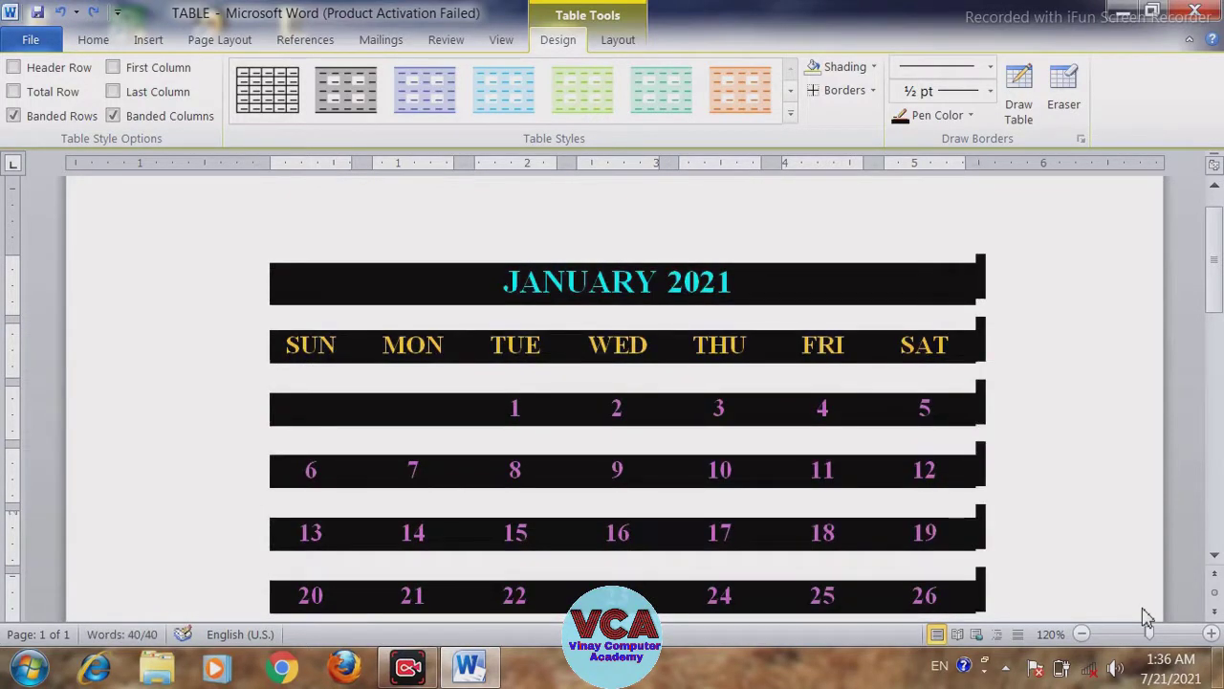
Step: Shade the "JANUARY 2021" title cell light orange
click(875, 376)
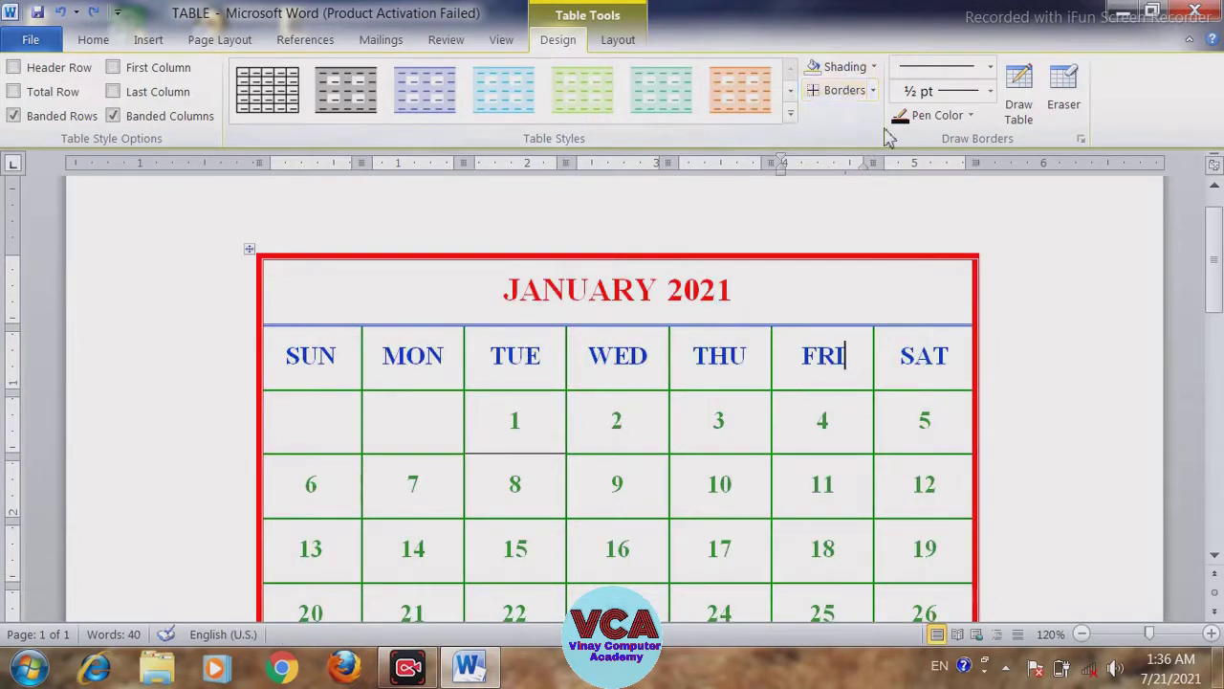
click(873, 67)
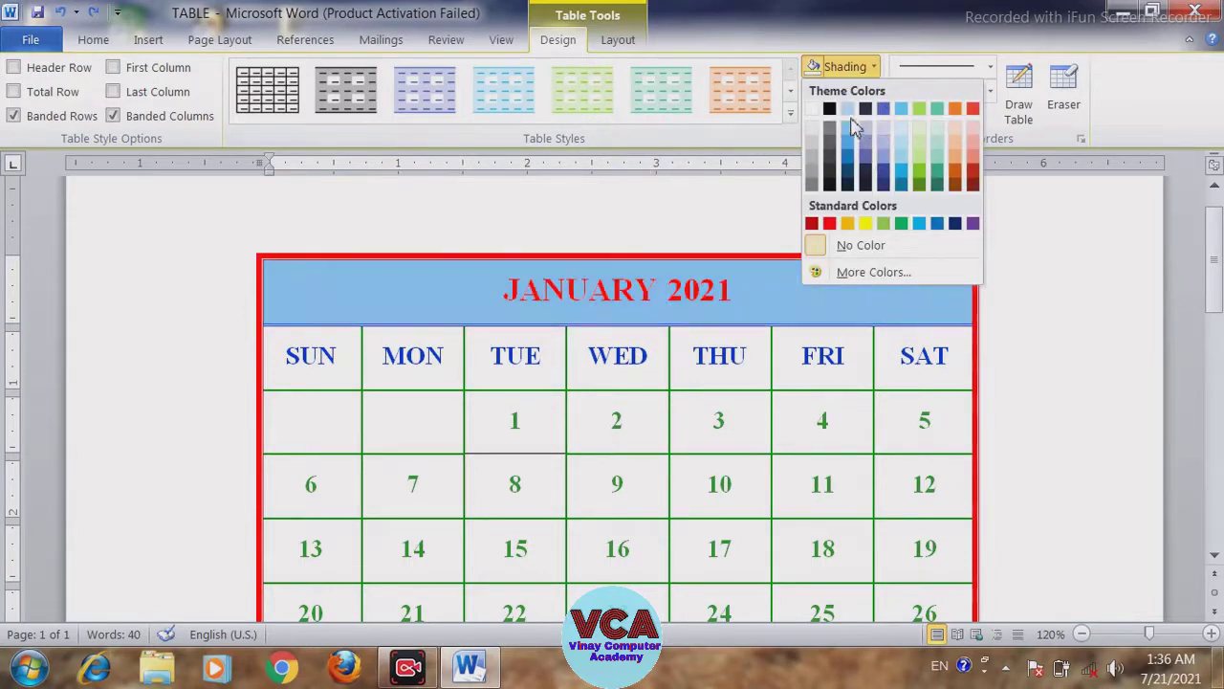
click(957, 148)
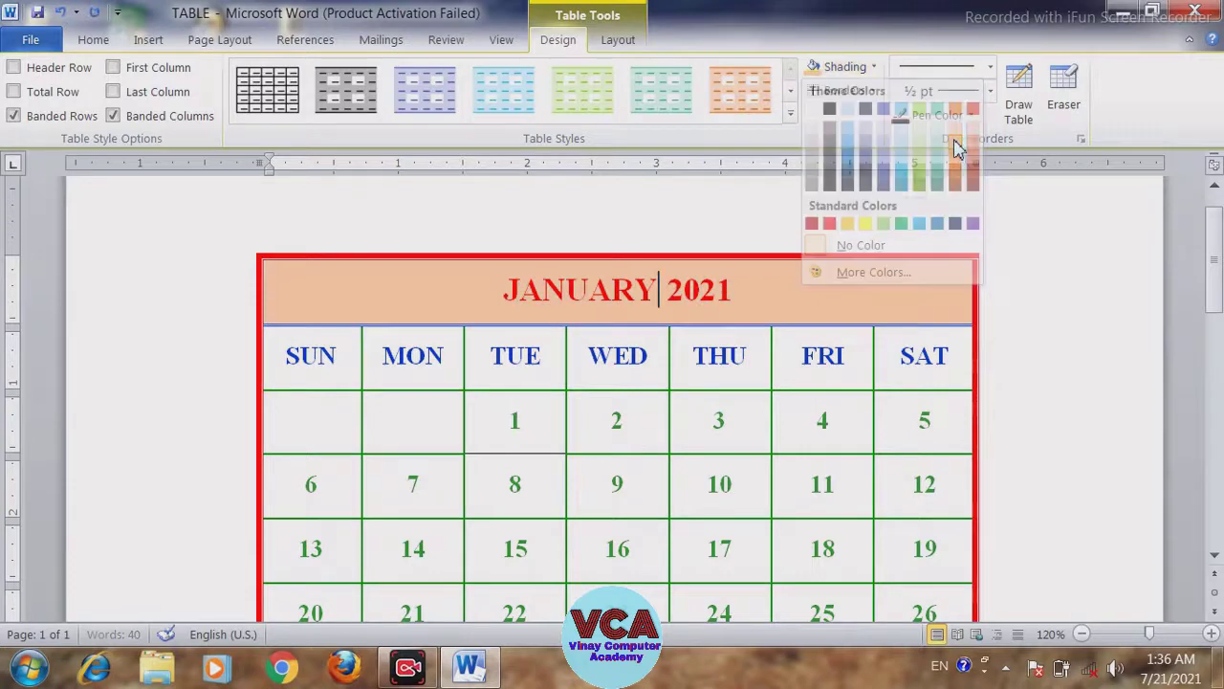
Step: Shade the SUN header cell light blue and the MON header cell light aqua
click(346, 359)
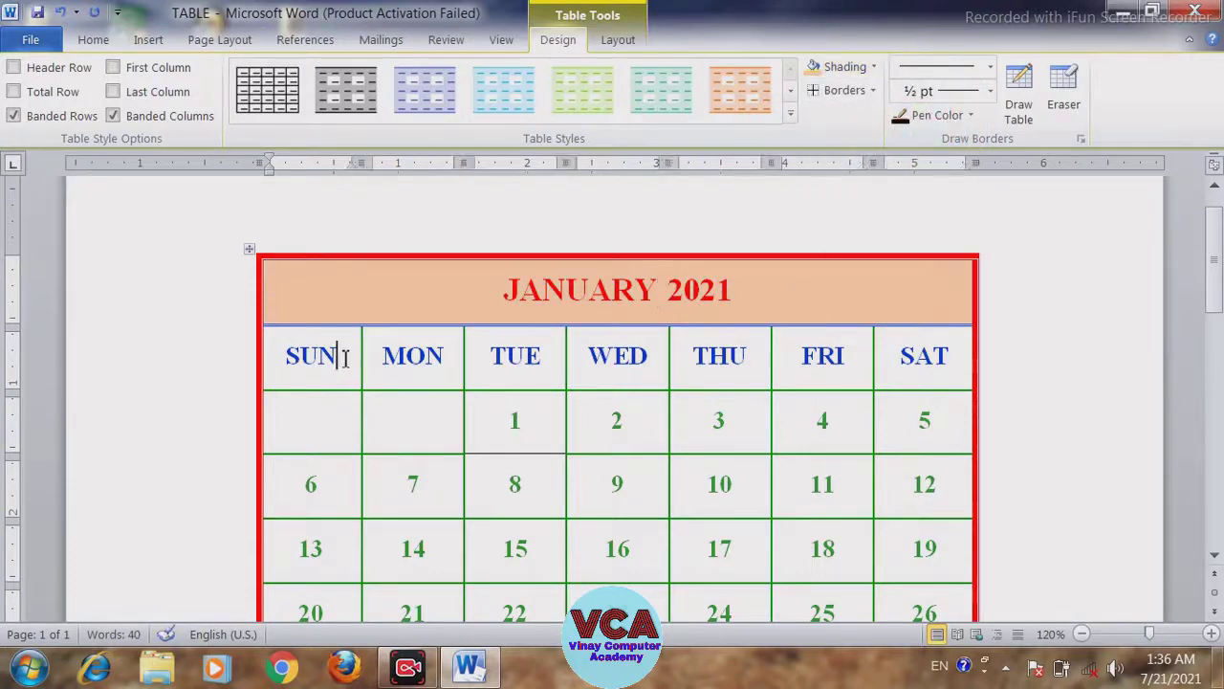
click(874, 67)
click(844, 141)
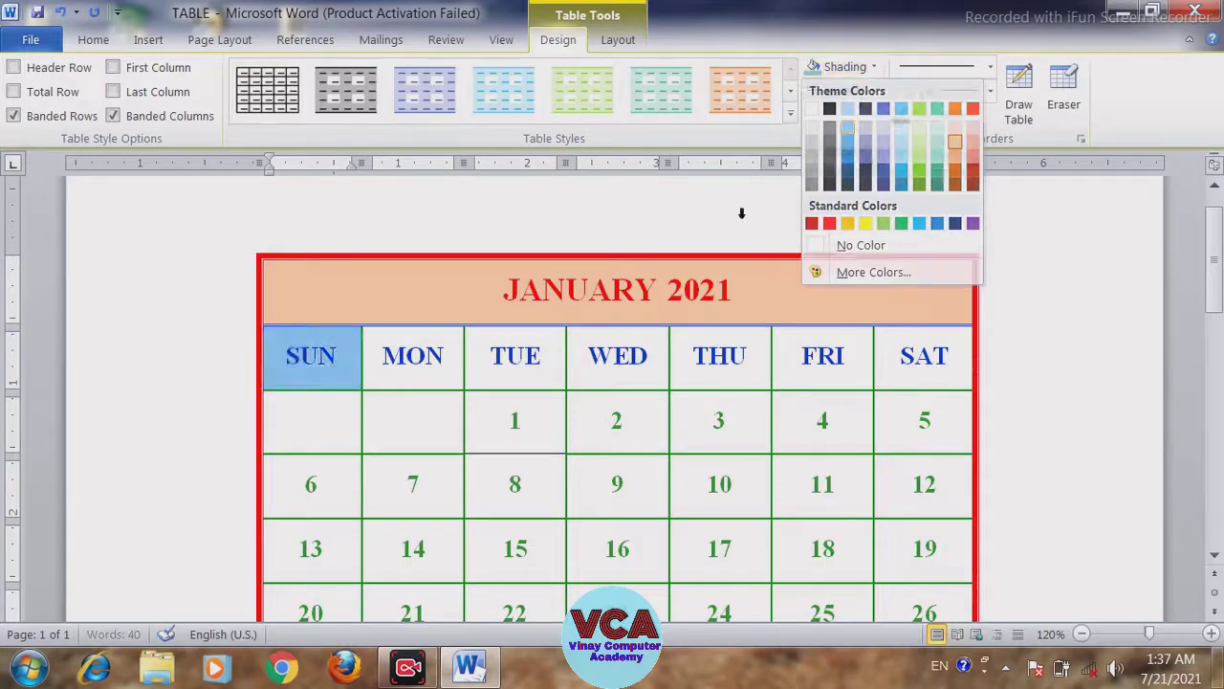
click(873, 67)
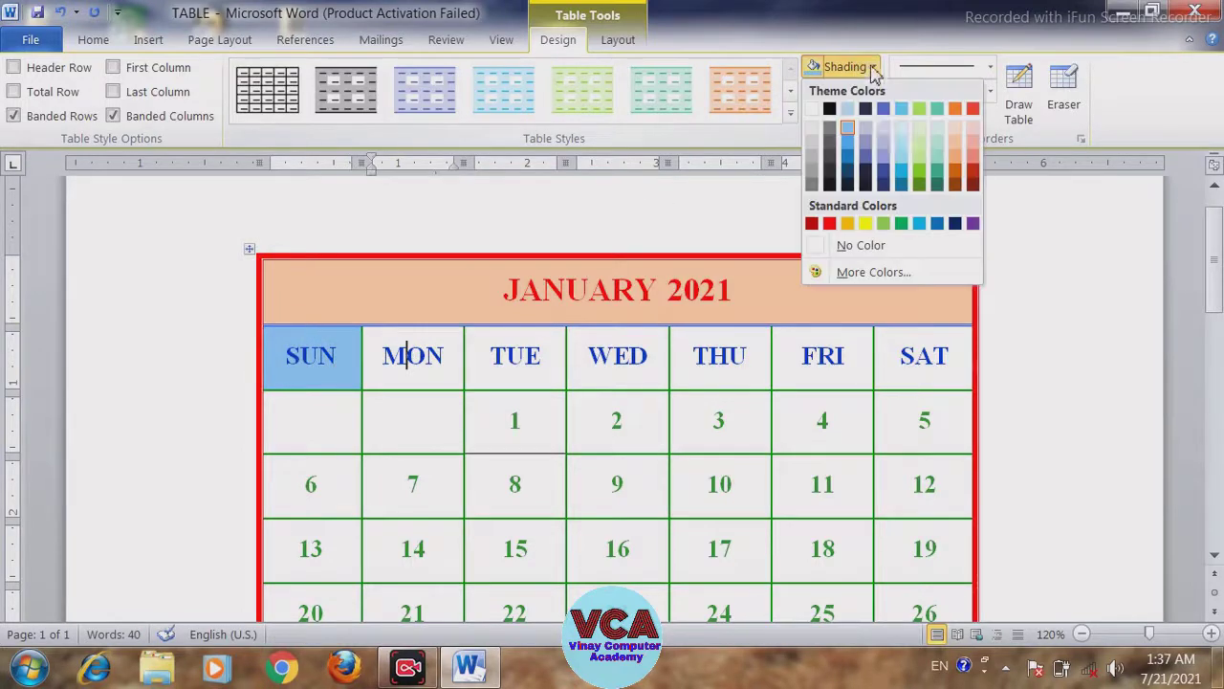
click(902, 158)
Step: Shade the TUE header cell yellow and the WED header cell with the standard light blue
click(547, 354)
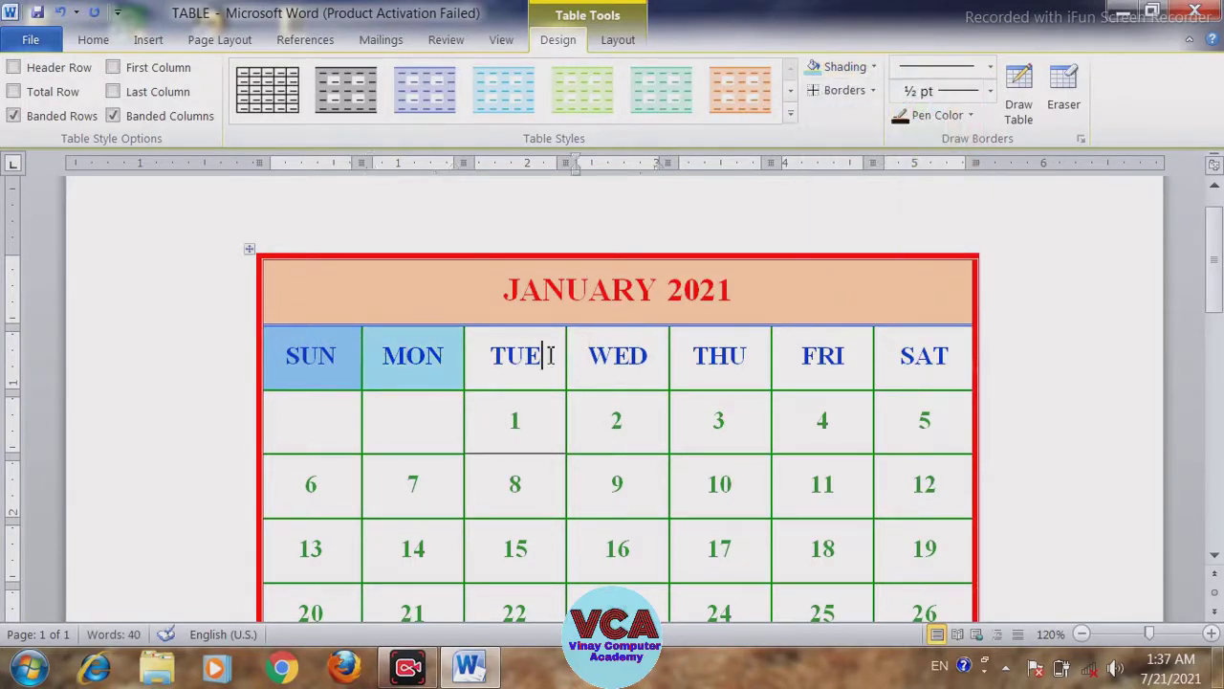
click(844, 67)
click(865, 223)
click(651, 354)
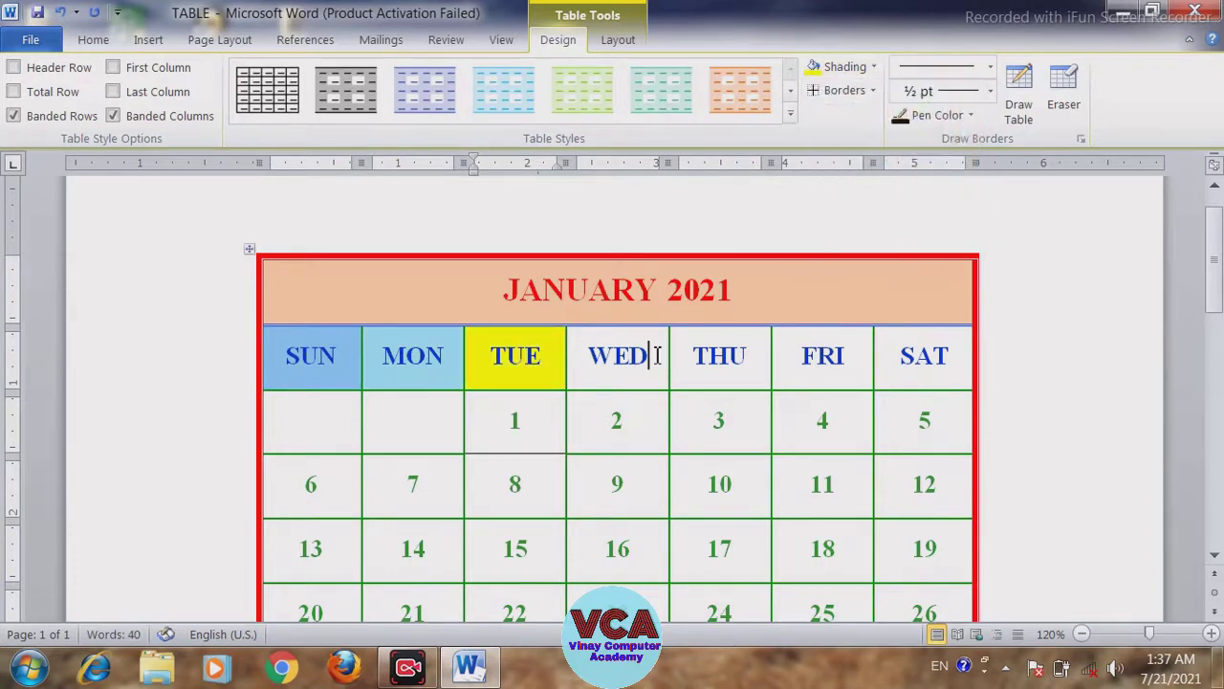
click(873, 67)
click(920, 223)
Step: Shade the entire weekday row from SUN to SAT with the standard yellow
click(760, 380)
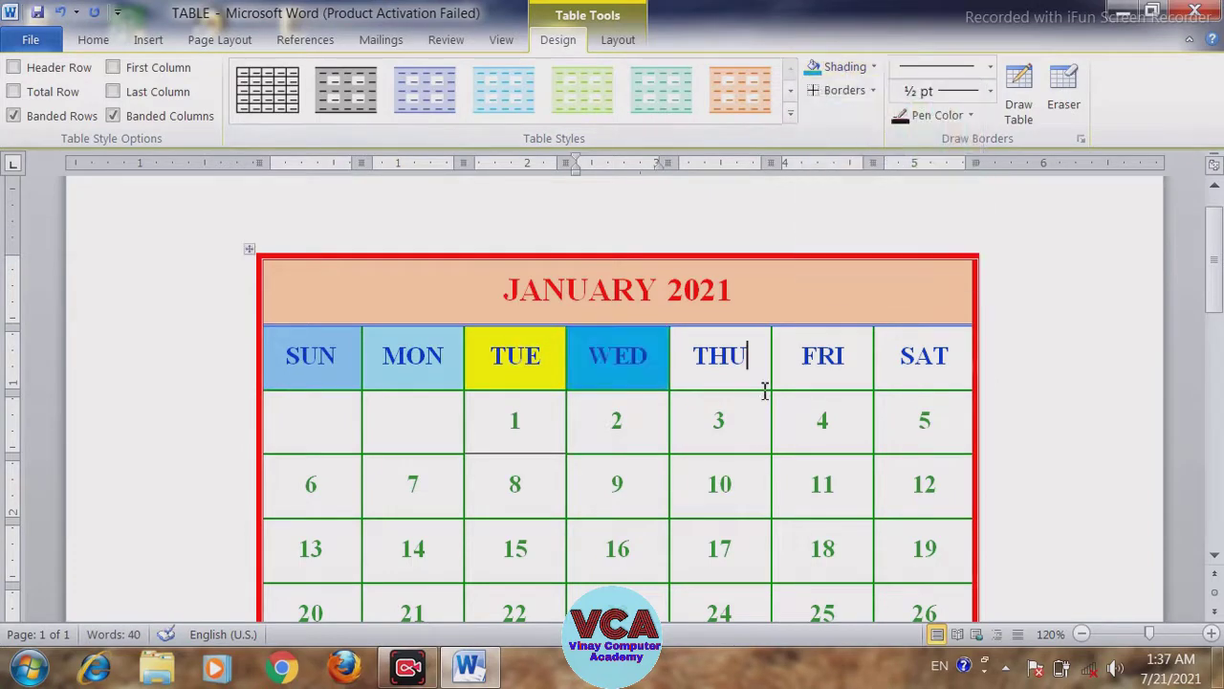
drag(330, 373, 914, 363)
click(872, 67)
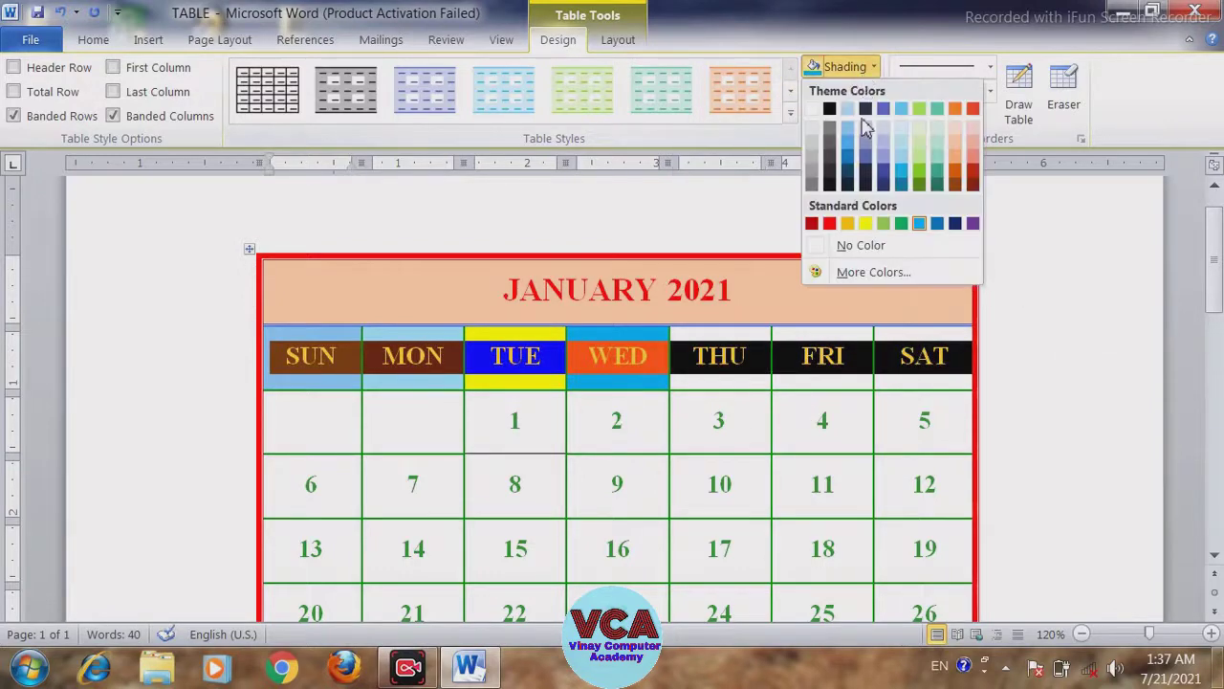
click(865, 224)
click(799, 469)
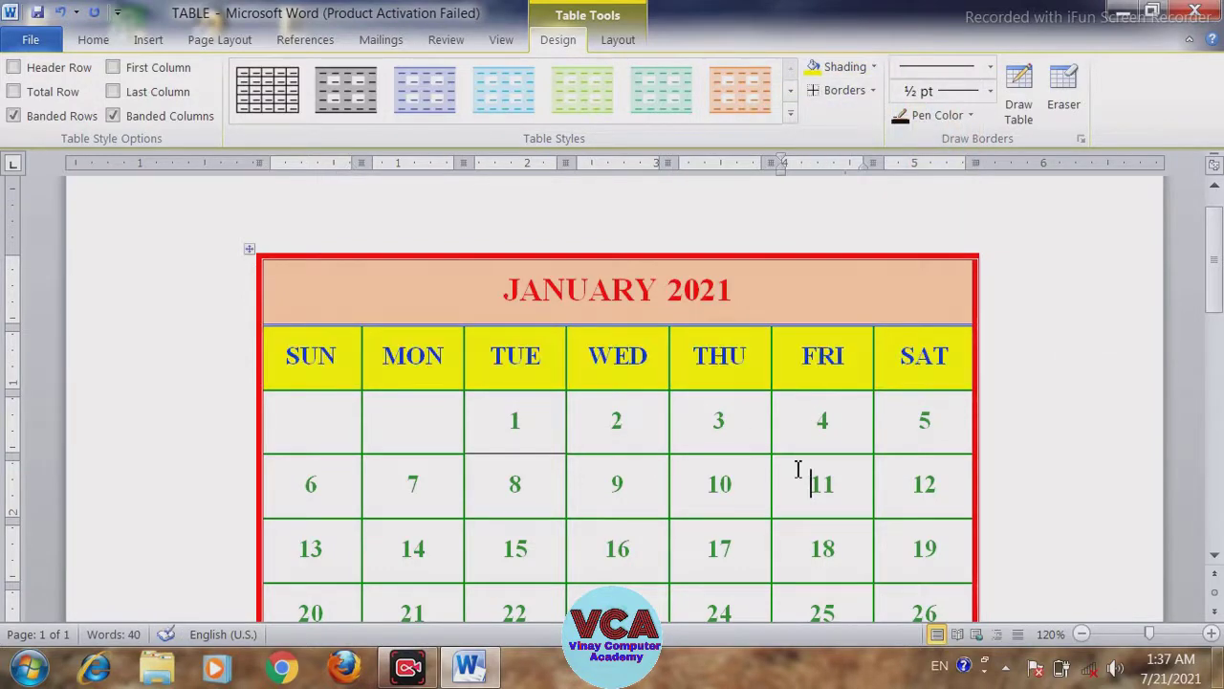
Step: Shade the five date cells below SUN light orange
scroll(1214, 257, down, 2)
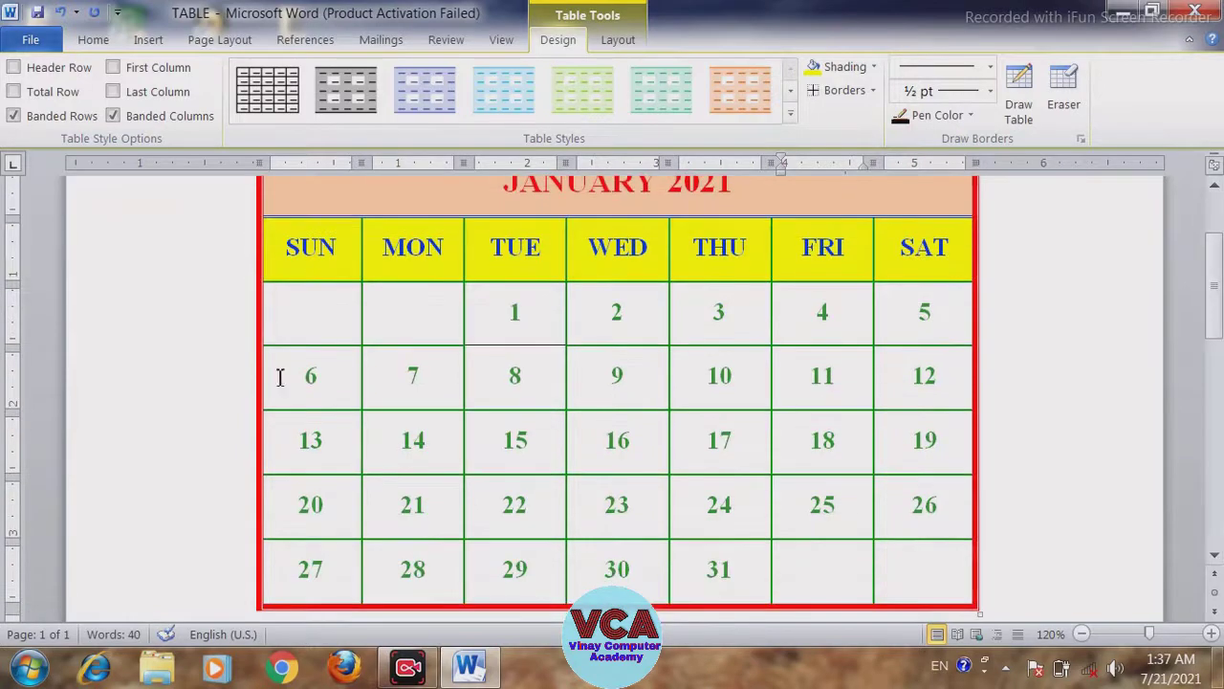
drag(299, 321, 322, 565)
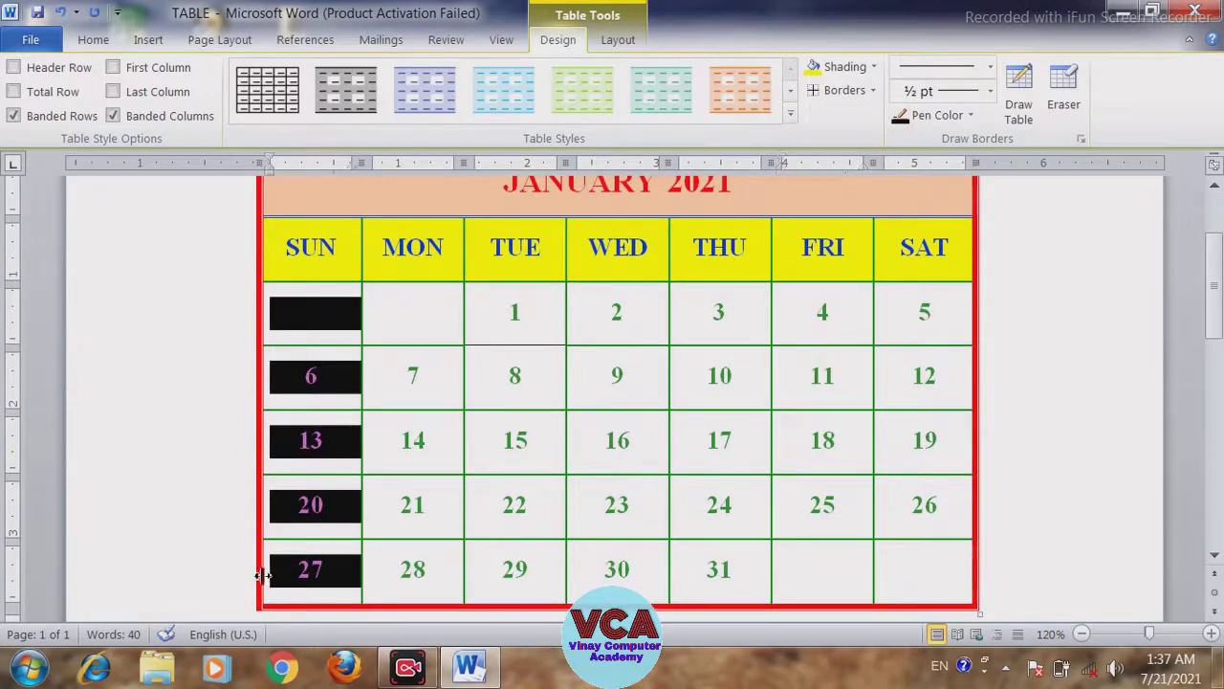
click(873, 66)
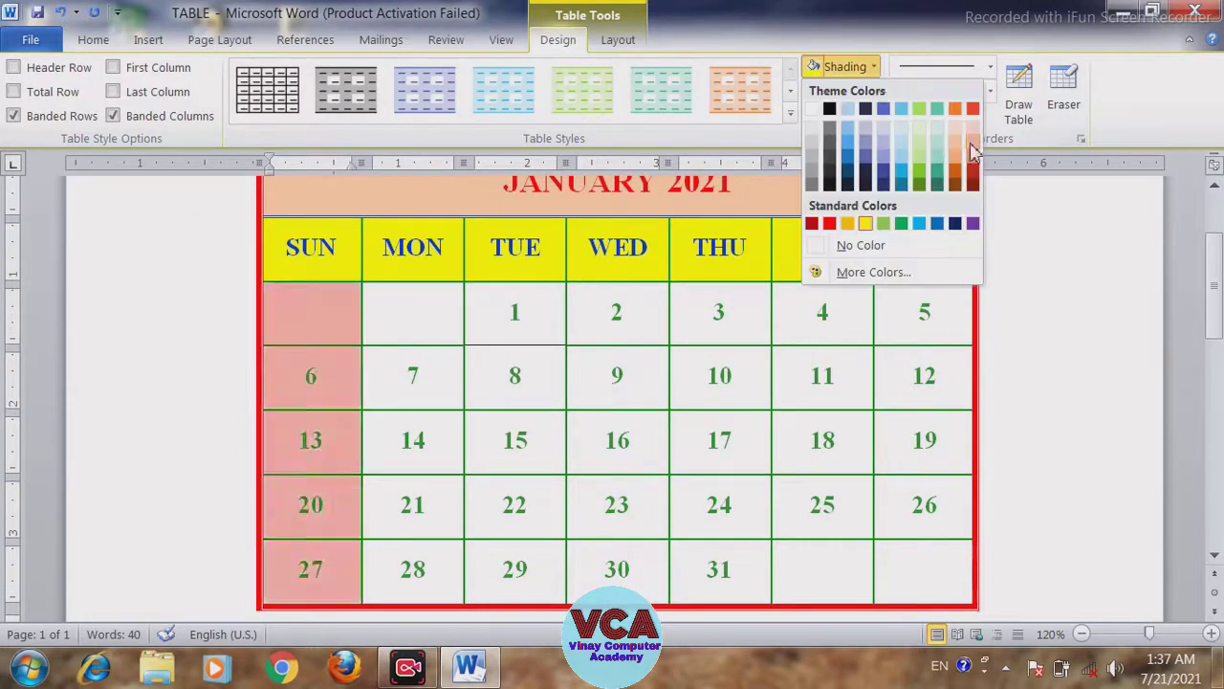
click(956, 149)
Step: Shade the five date cells below MON light green
drag(411, 313, 413, 574)
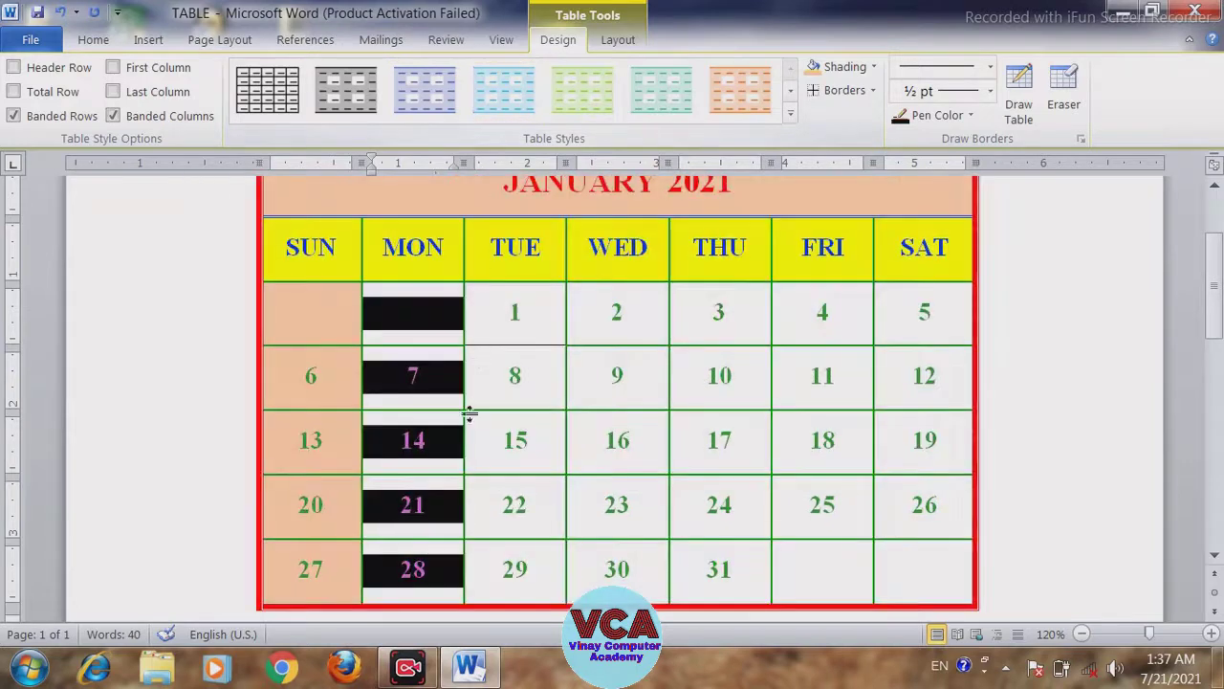
click(870, 69)
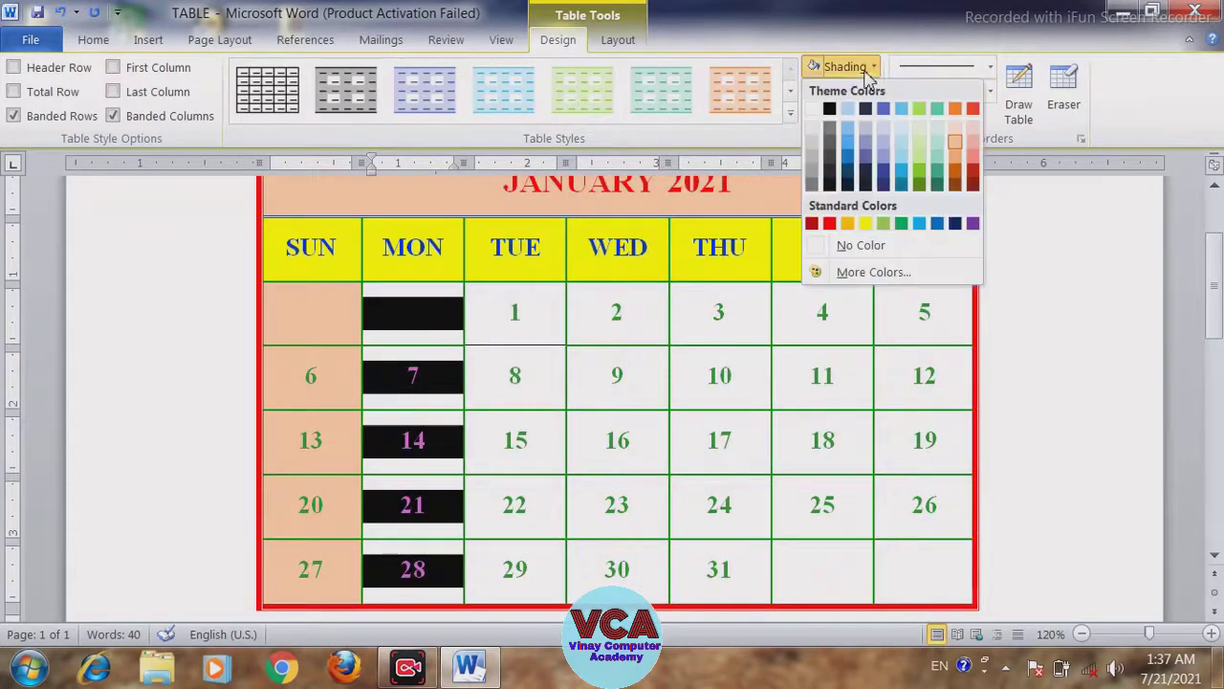
click(923, 148)
Step: Shade the five date cells below TUE light grey
drag(538, 323, 517, 600)
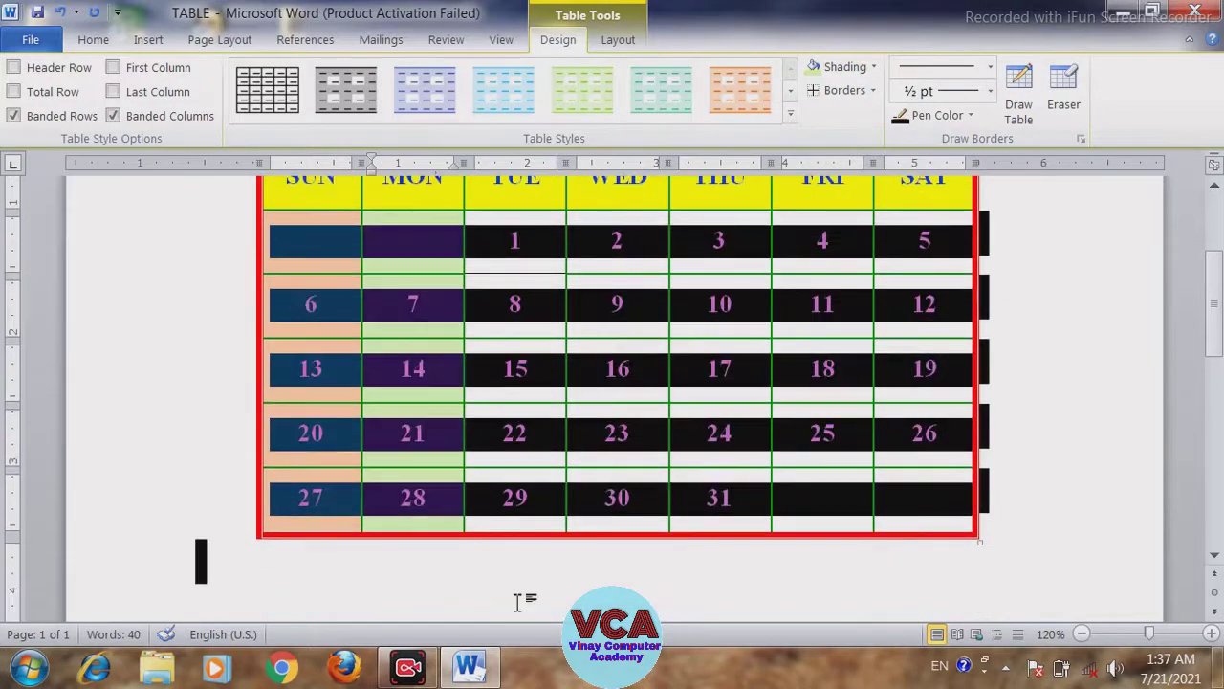
drag(549, 255, 540, 488)
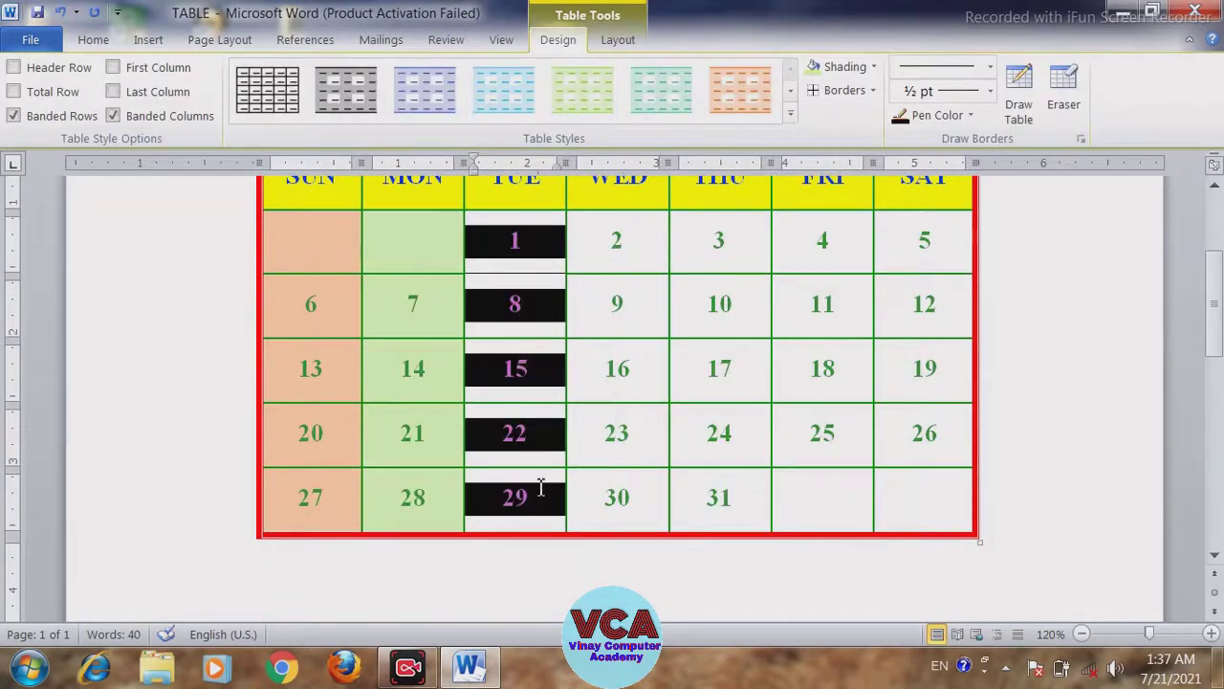
click(872, 67)
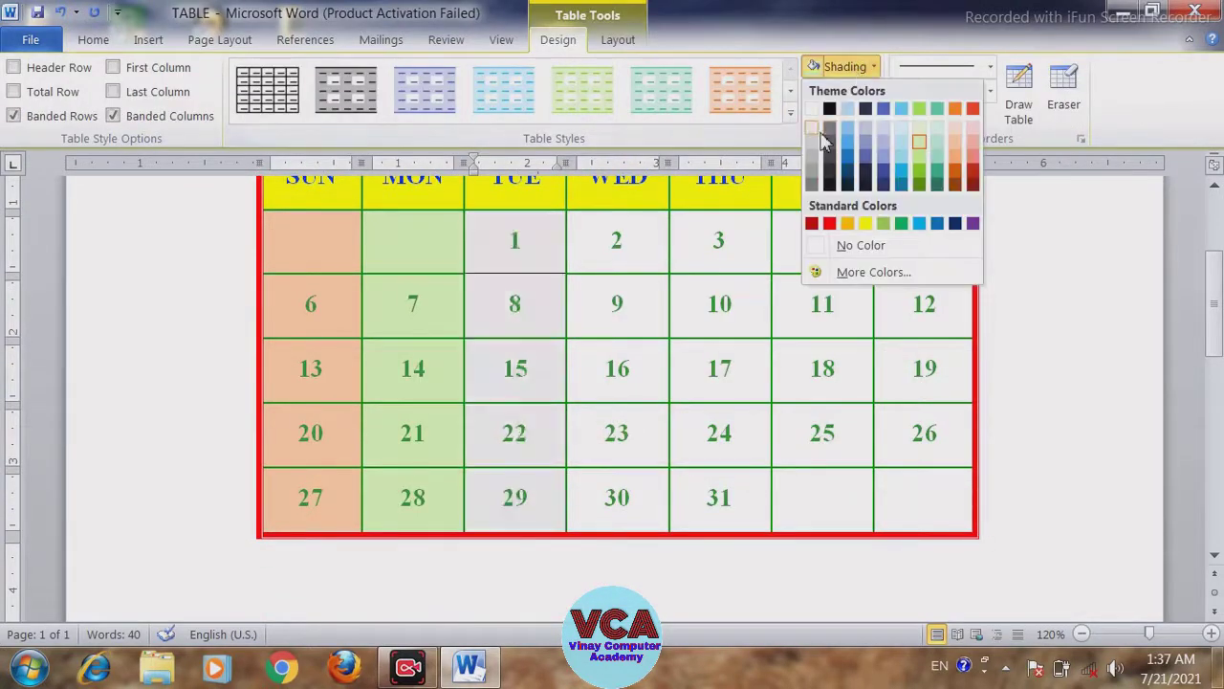
click(822, 136)
click(769, 321)
Step: Shade all the date rows below the weekday row with one pale green theme color
scroll(1207, 316, up, 3)
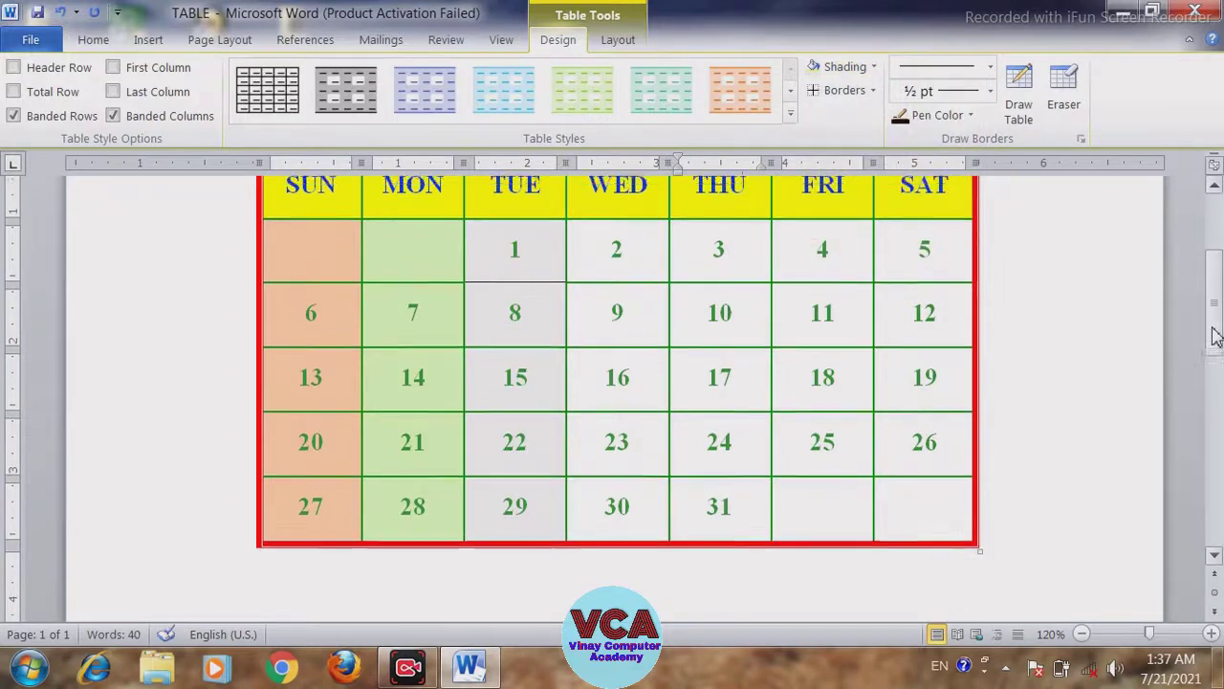
scroll(1191, 325, down, 3)
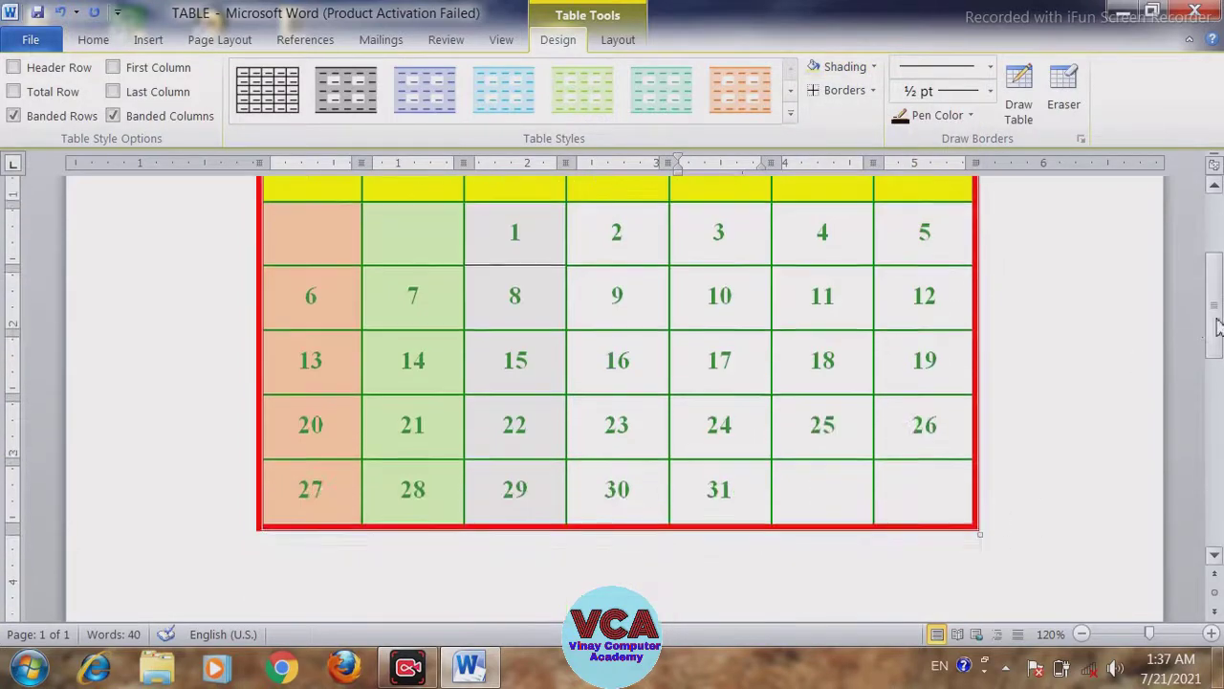
drag(991, 485, 345, 489)
click(343, 490)
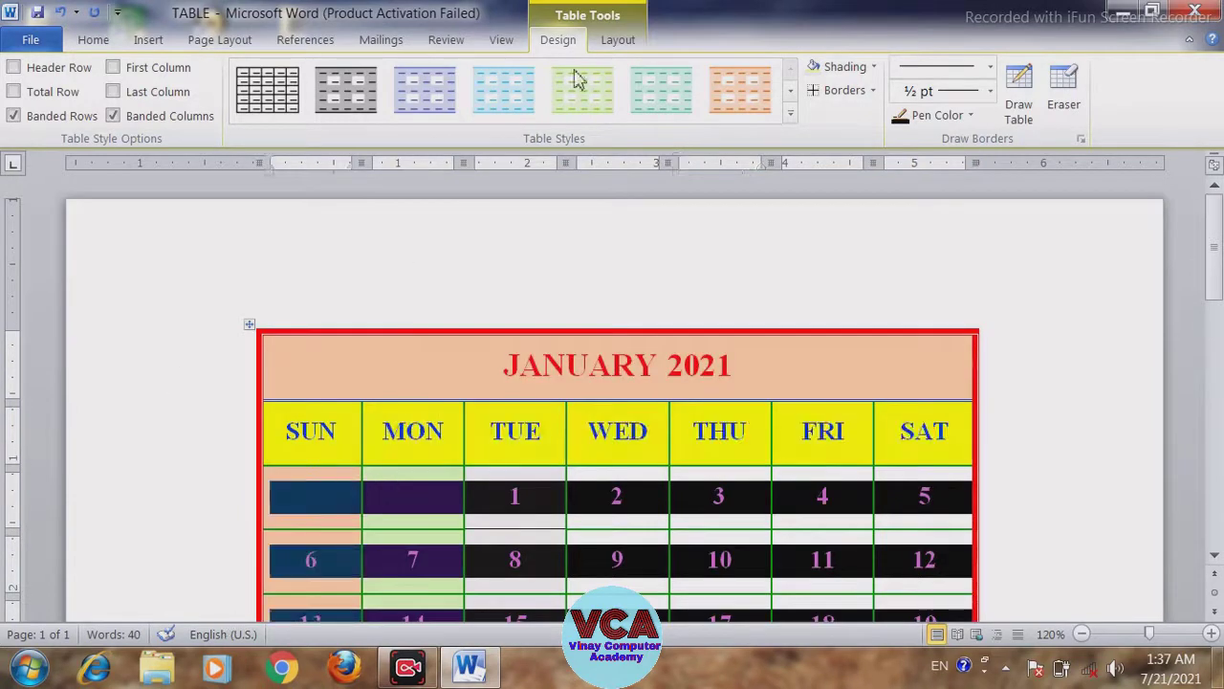
click(873, 69)
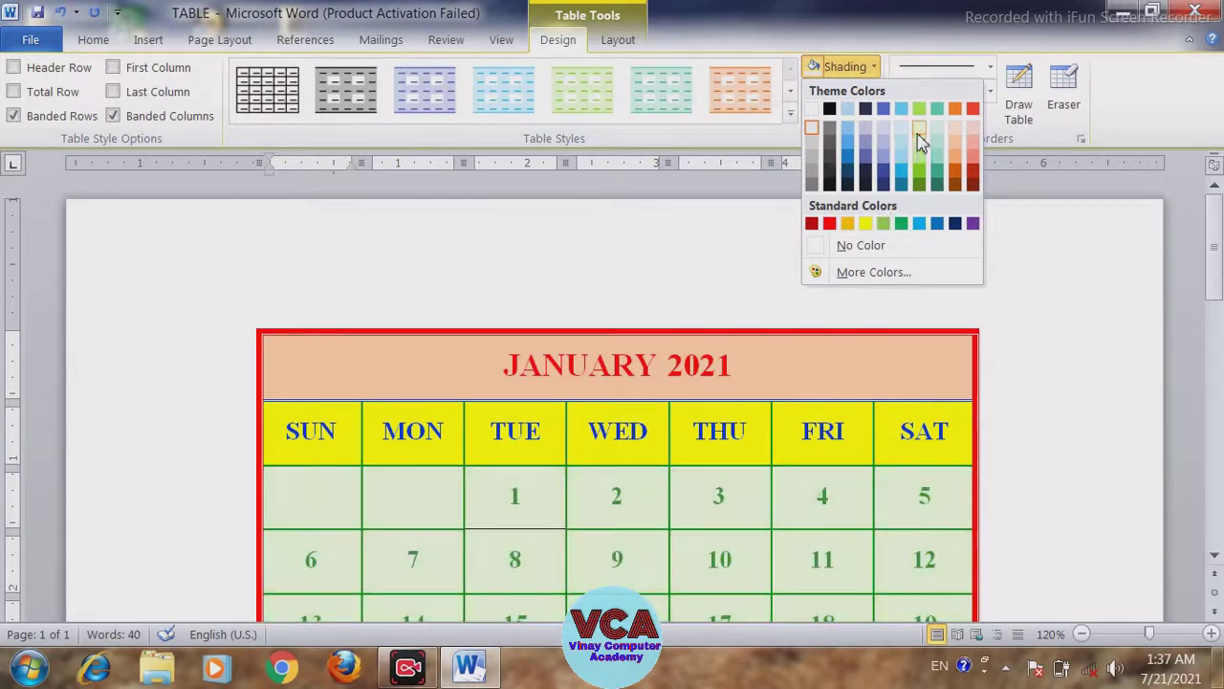
click(811, 424)
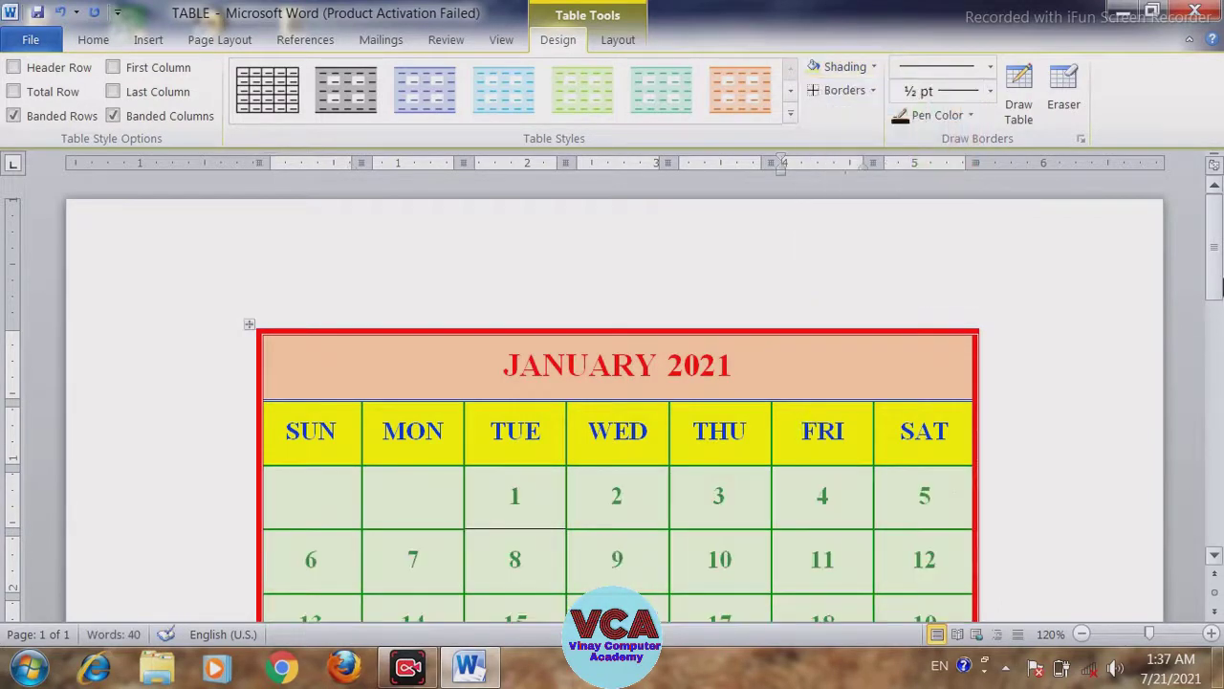
Step: Remove the shading from the whole calendar table, including the title and weekday rows, by applying No Color
mouse_move(1218, 267)
mouse_down()
mouse_move(1218, 315)
mouse_move(1216, 292)
mouse_up()
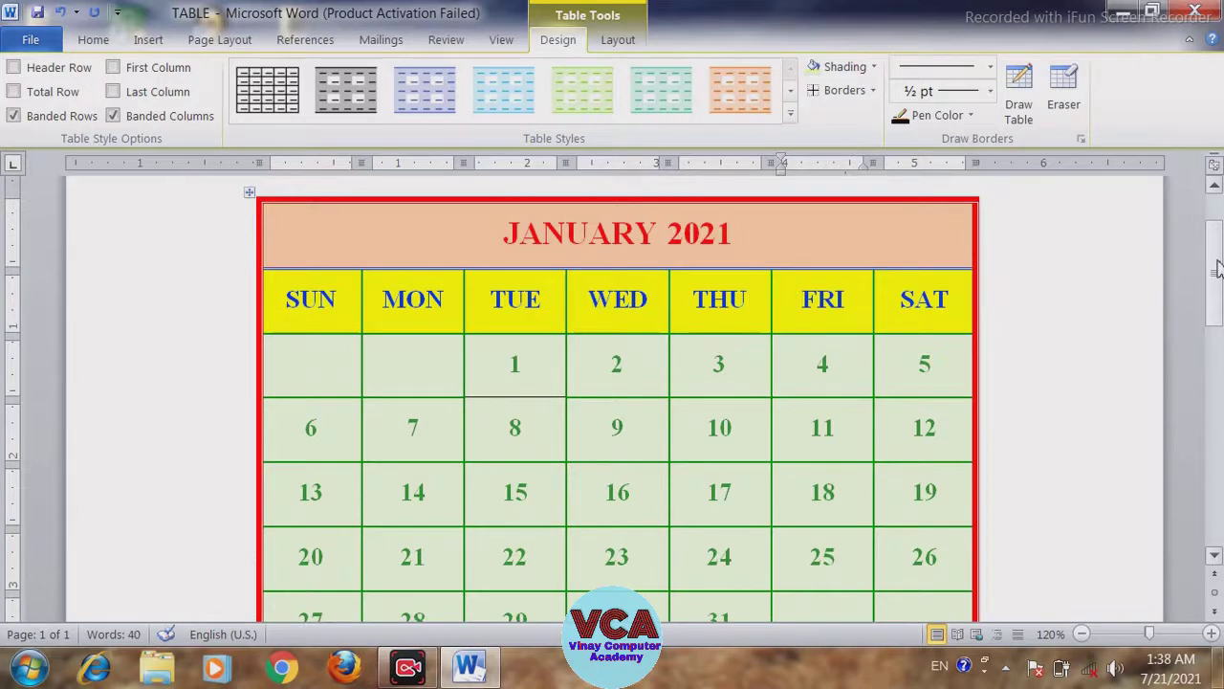
drag(1218, 267, 1218, 304)
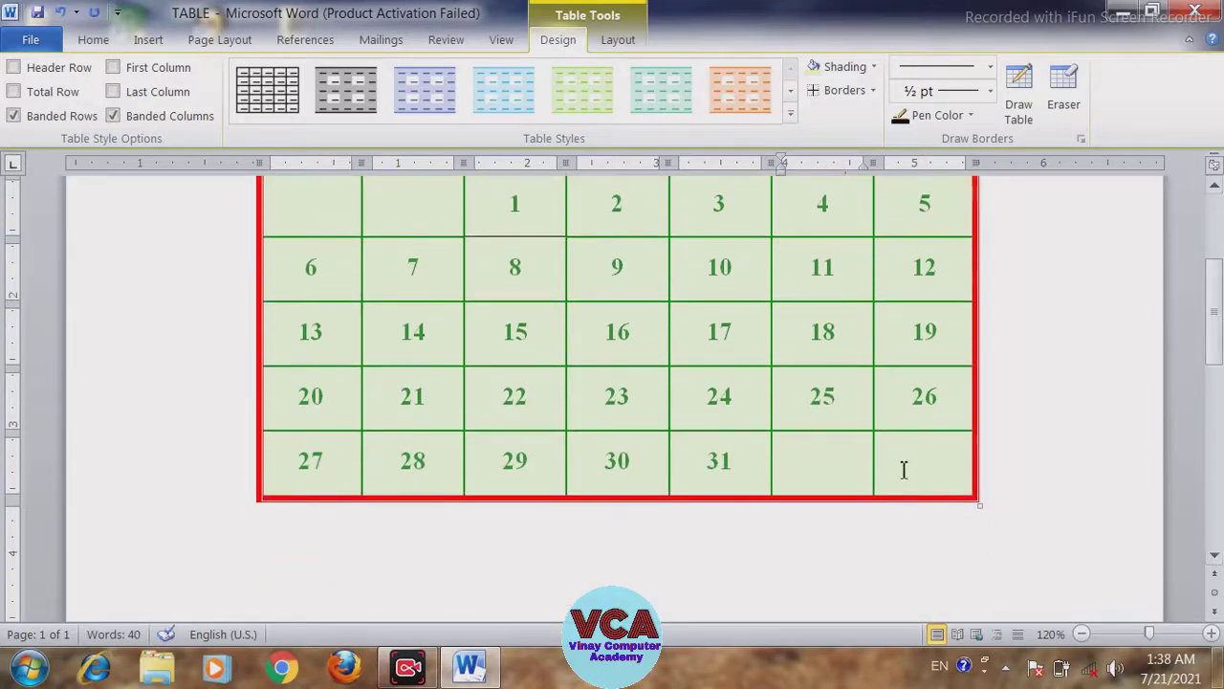
drag(904, 469, 384, 374)
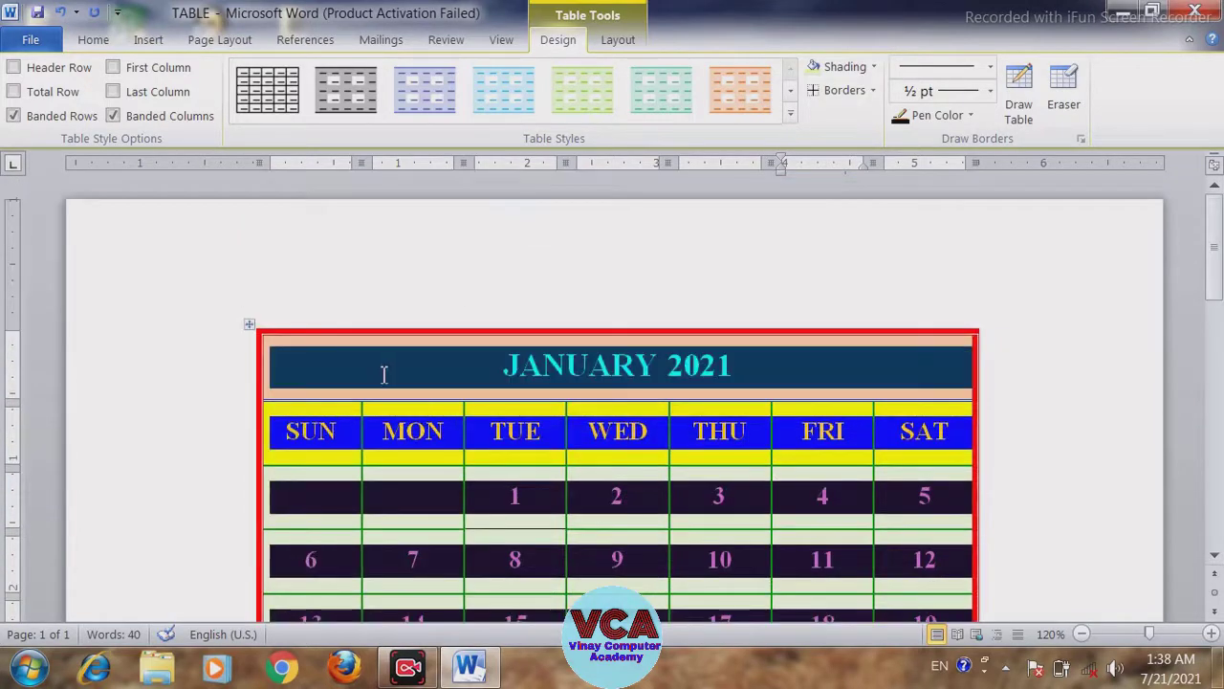
click(873, 67)
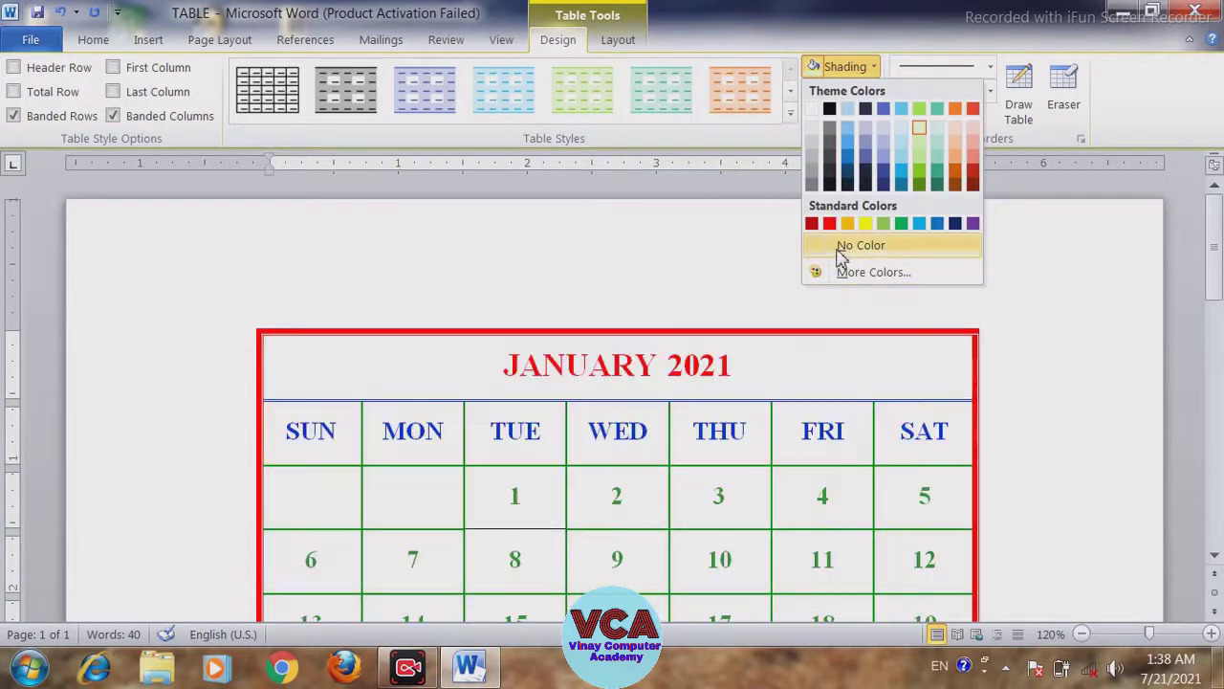
click(838, 245)
click(748, 495)
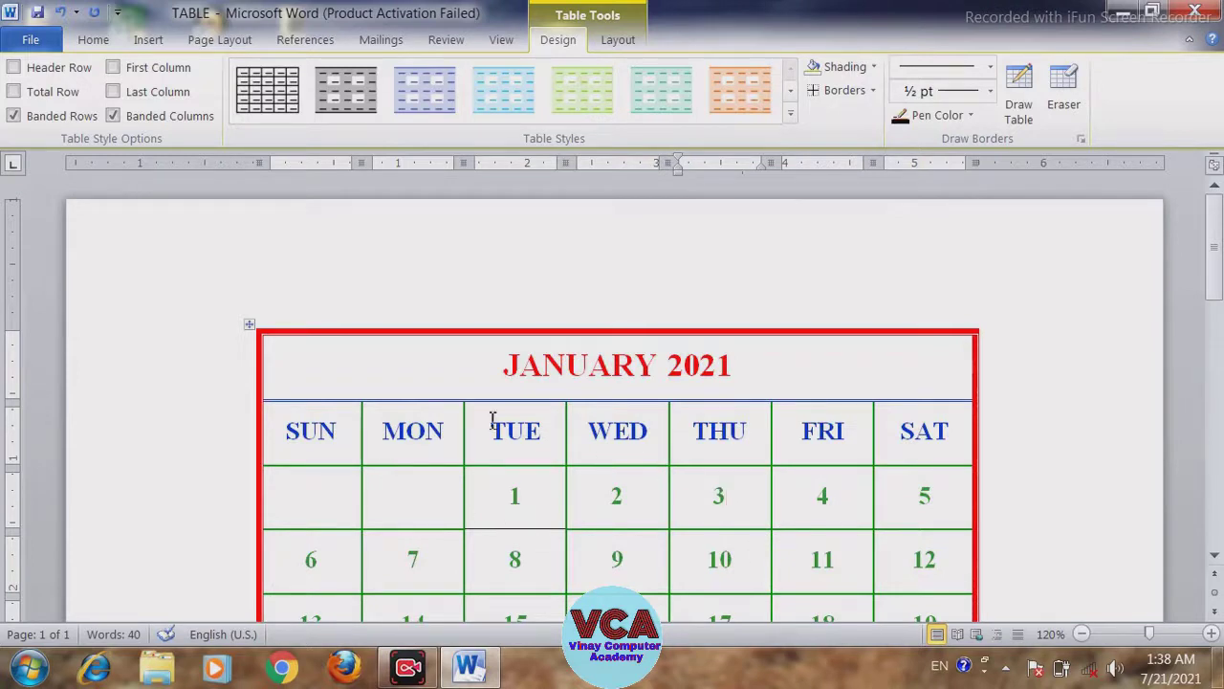
Step: Enlarge the font of all the date cells below the weekday row to 16 pt
scroll(1219, 287, down, 2)
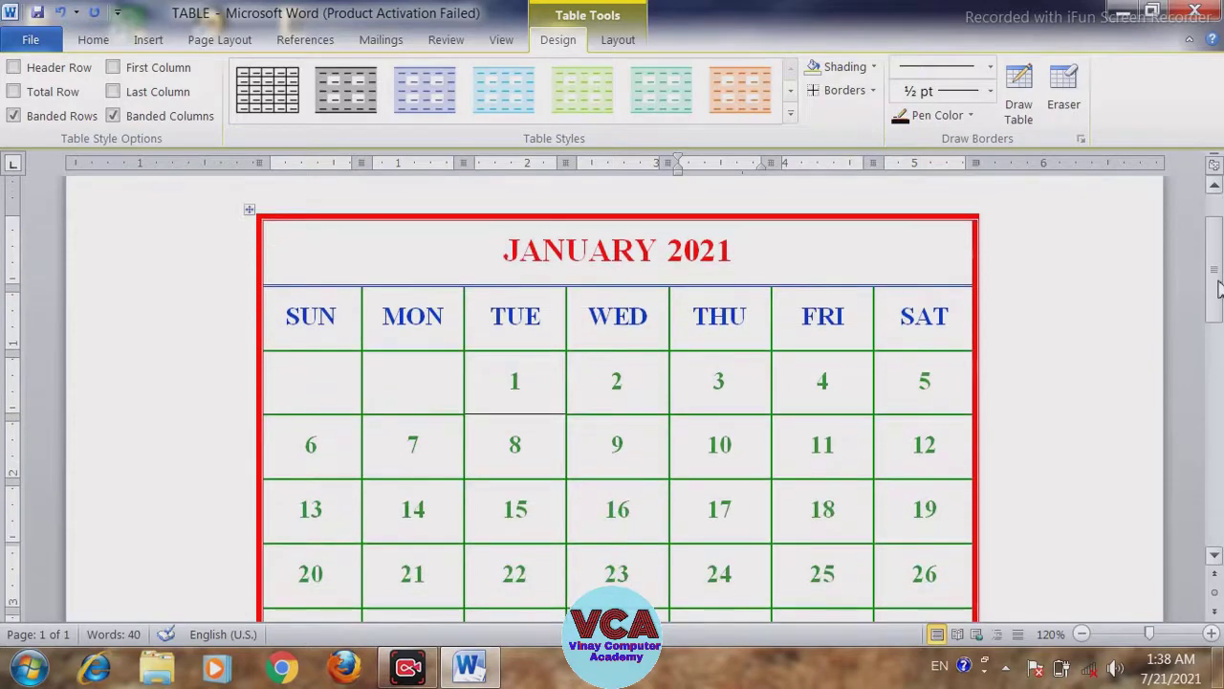
scroll(1219, 287, down, 1)
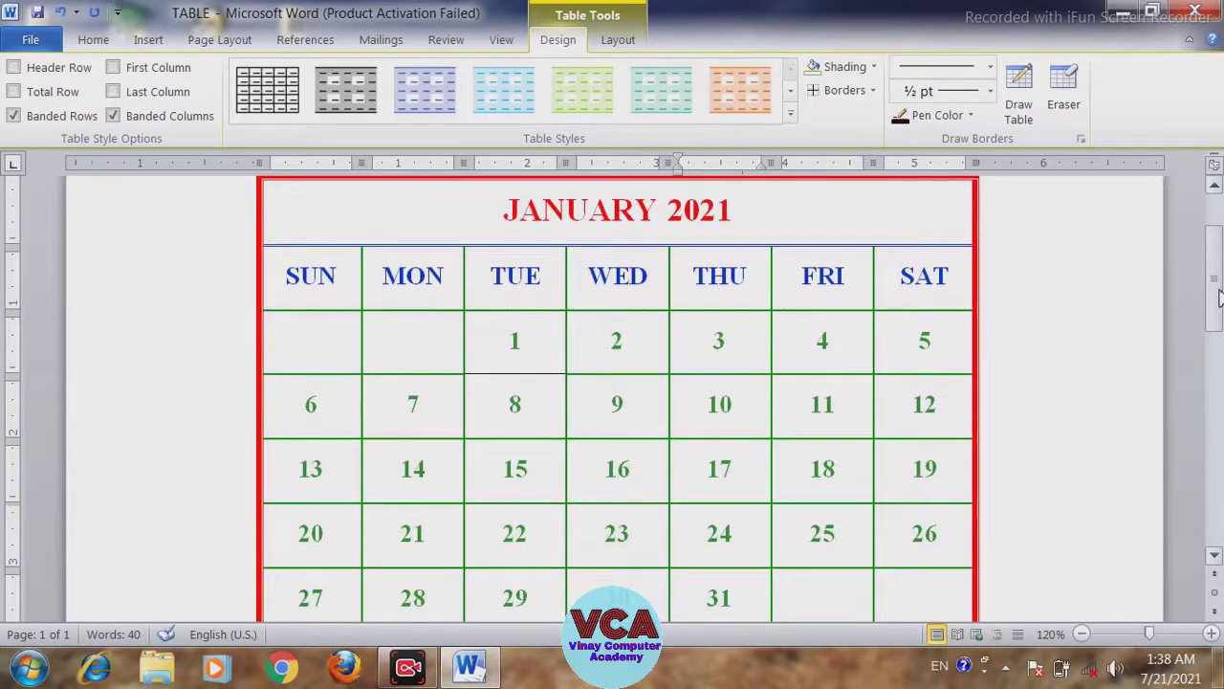
click(1081, 634)
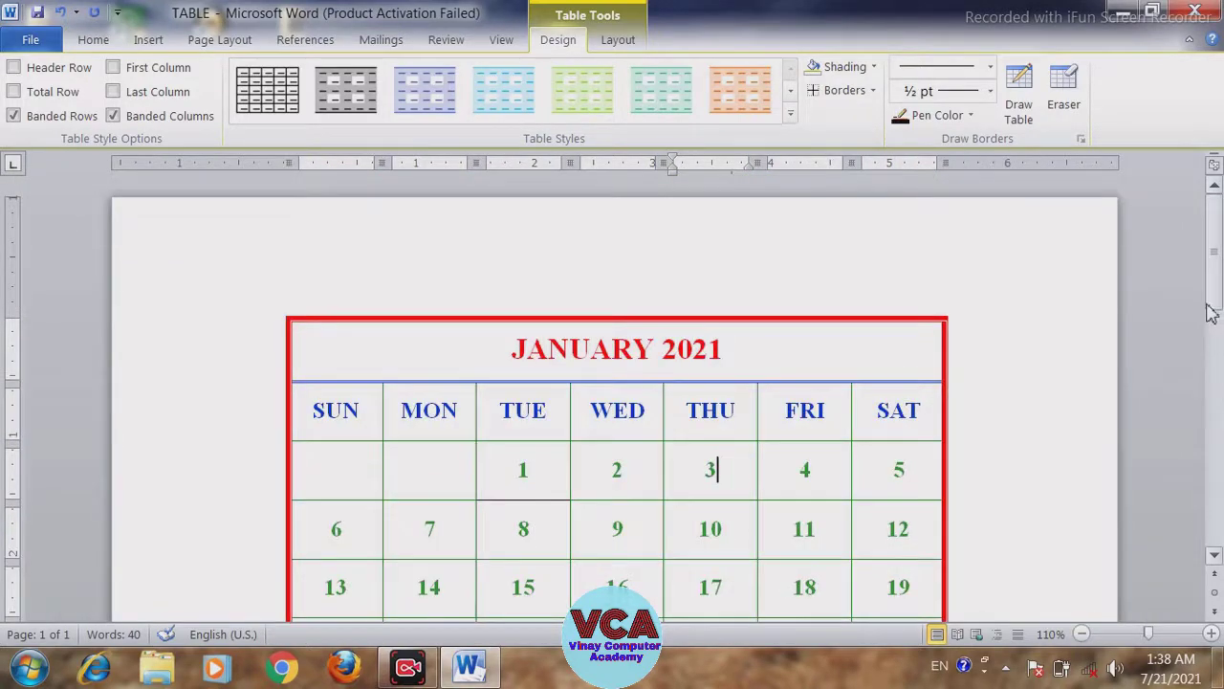
scroll(1217, 341, down, 3)
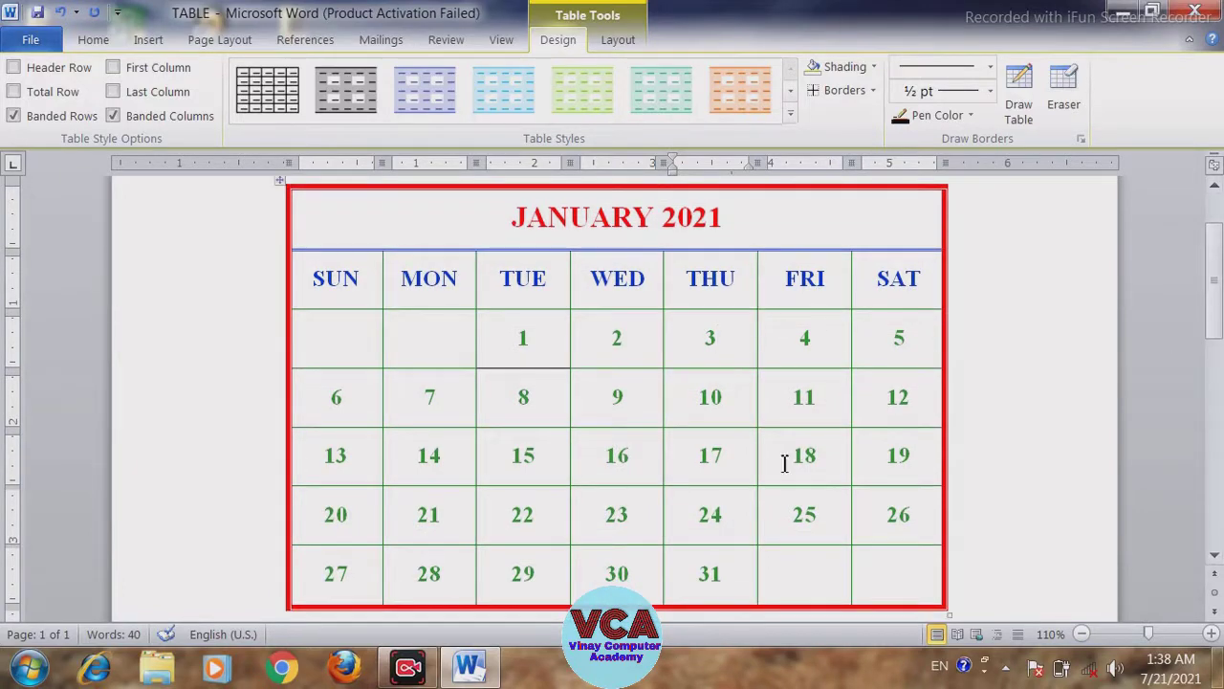
drag(888, 579, 331, 339)
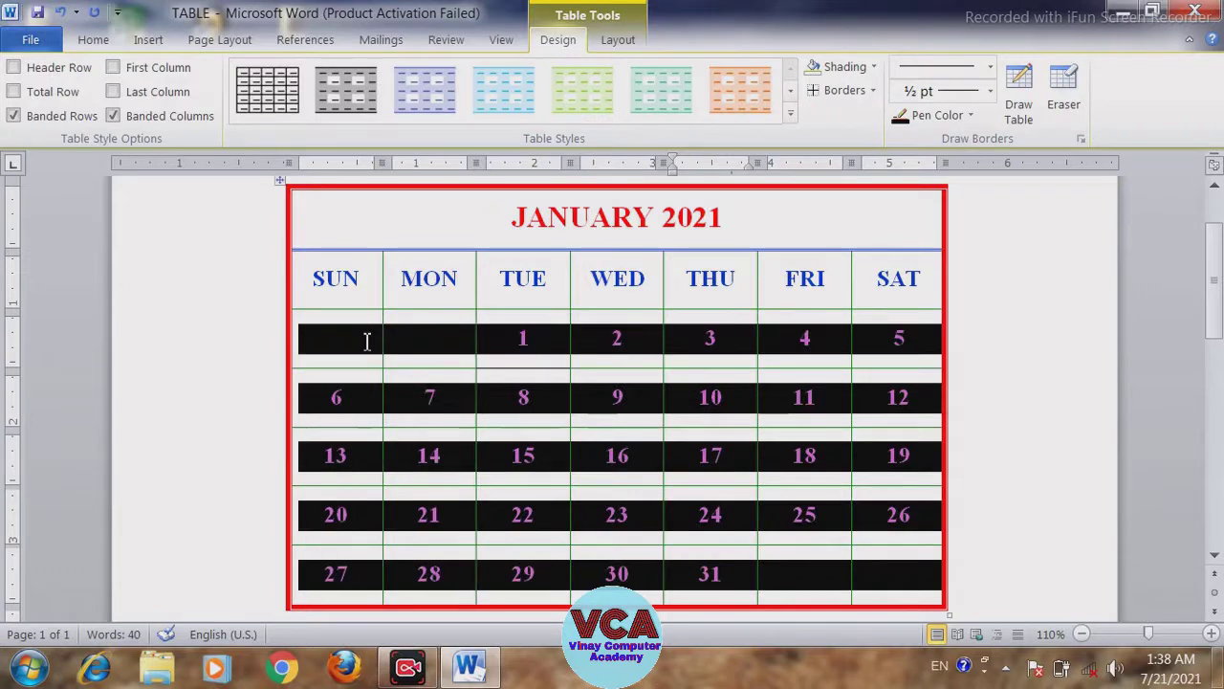
click(93, 38)
click(318, 76)
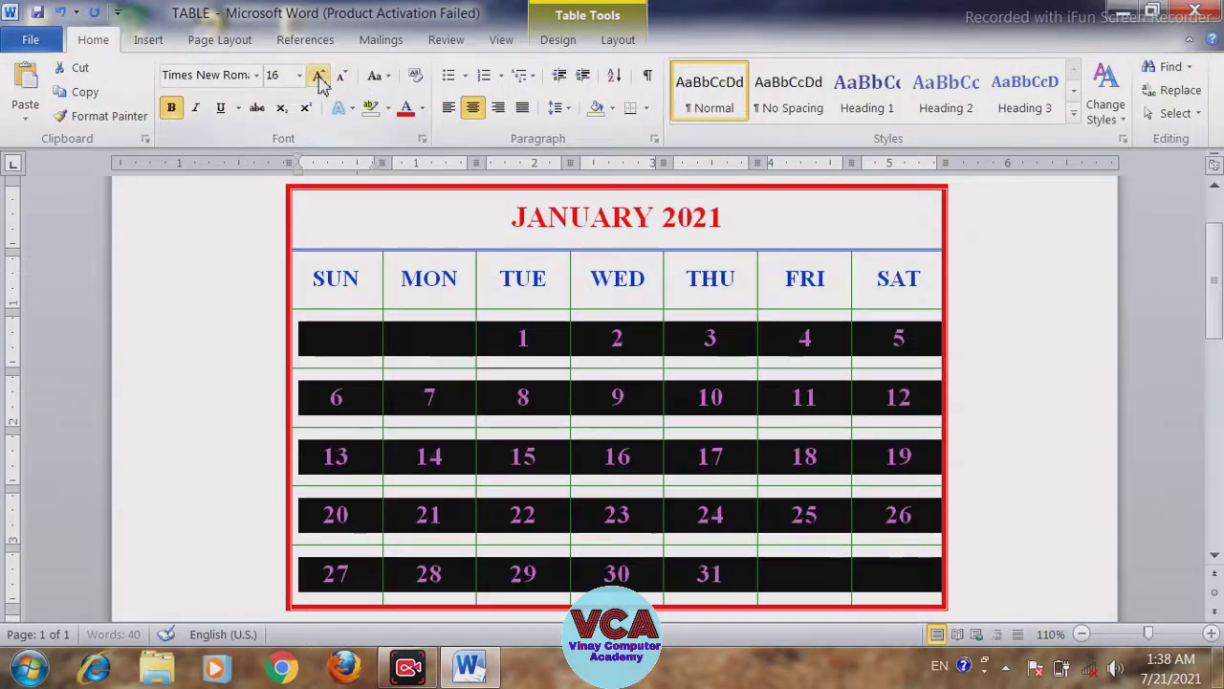
Step: With the cursor in the empty first date cell below MON, start inserting a picture and browse to image > Nature1 on drive D:
click(466, 392)
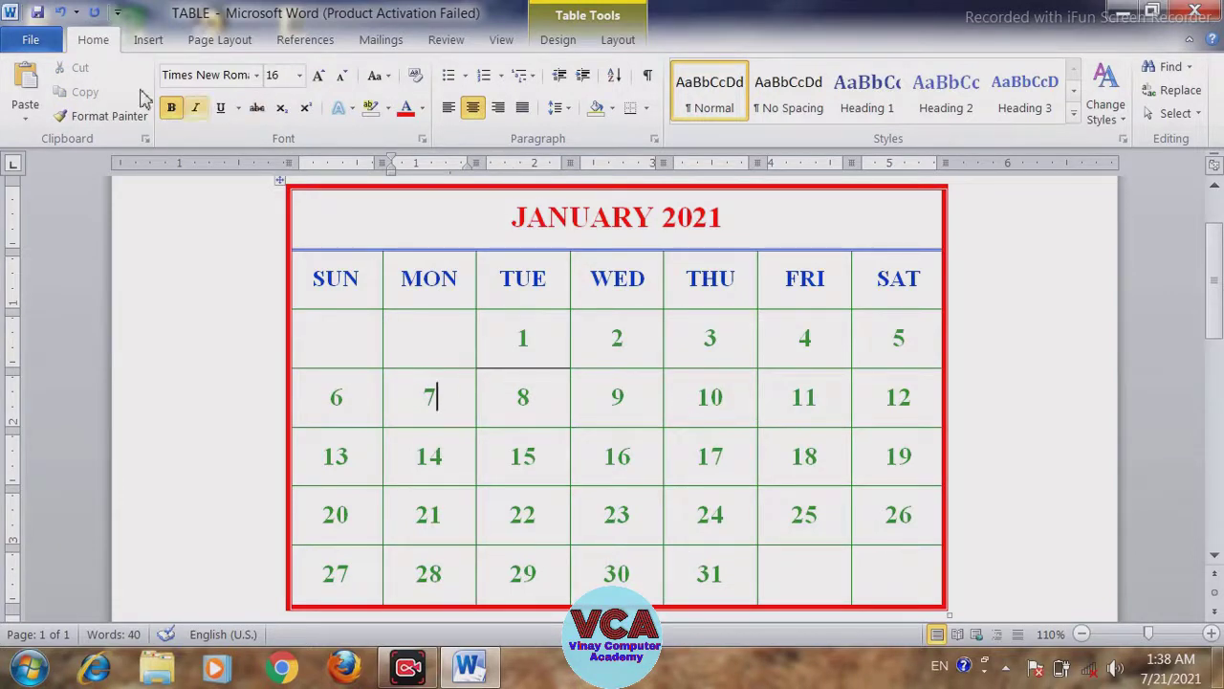
click(151, 42)
click(445, 333)
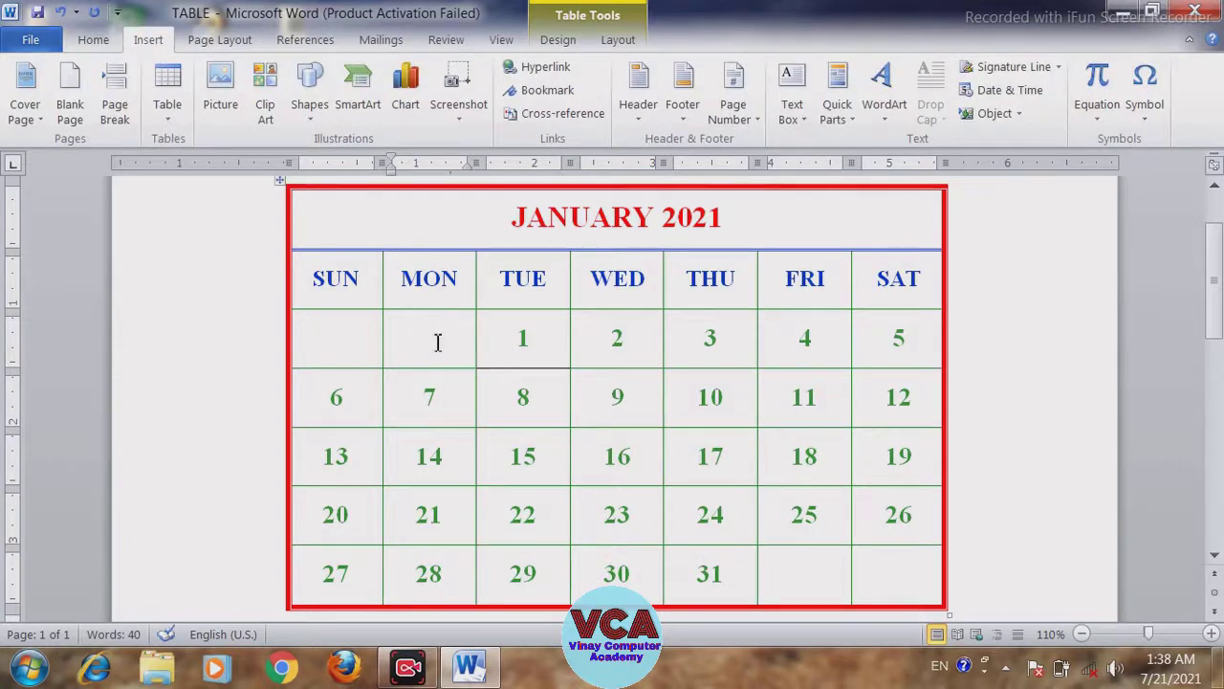
click(220, 105)
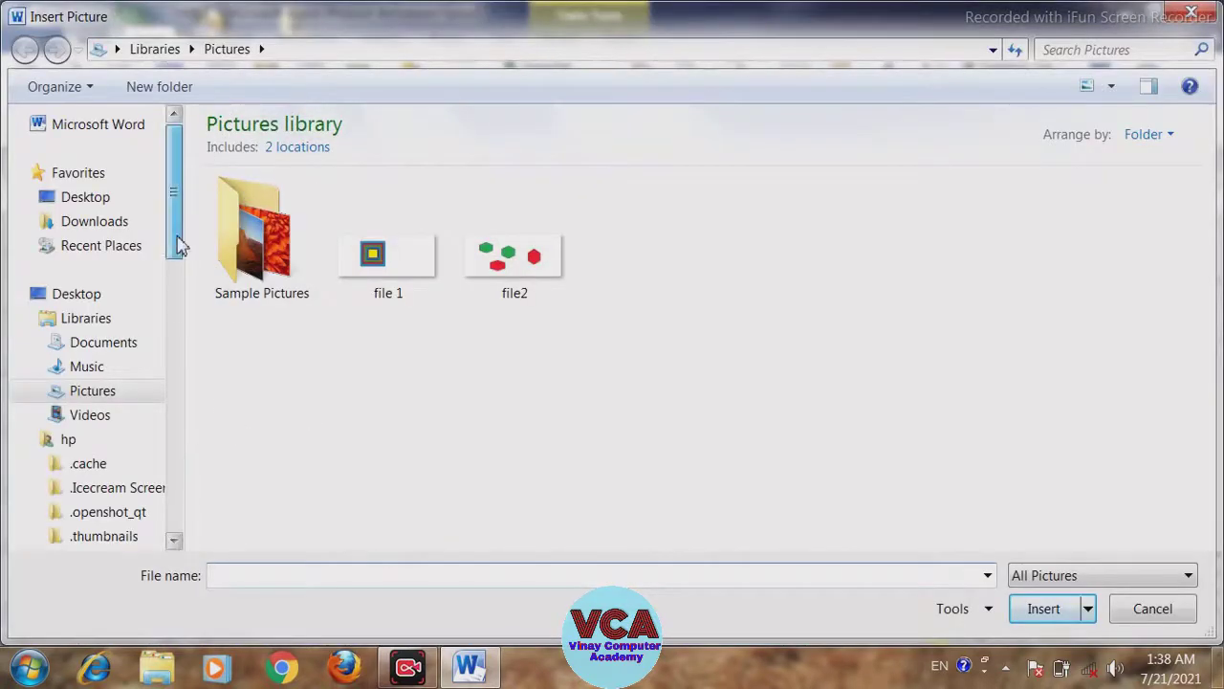
drag(178, 245, 181, 494)
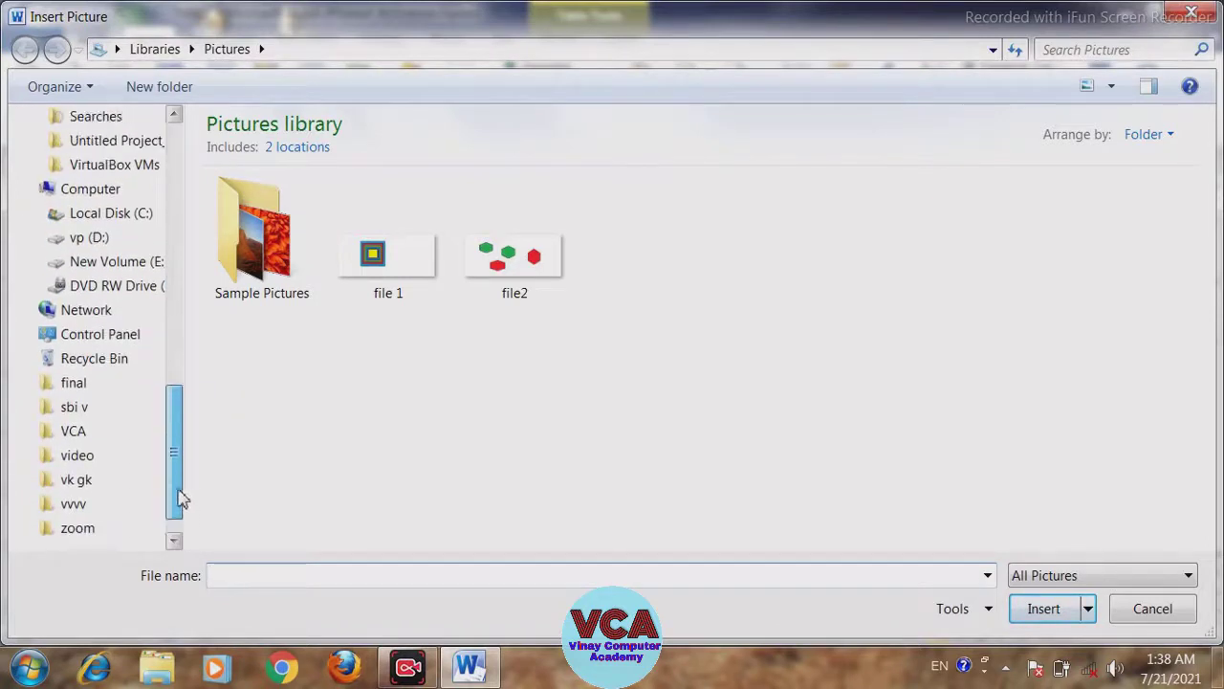
click(96, 245)
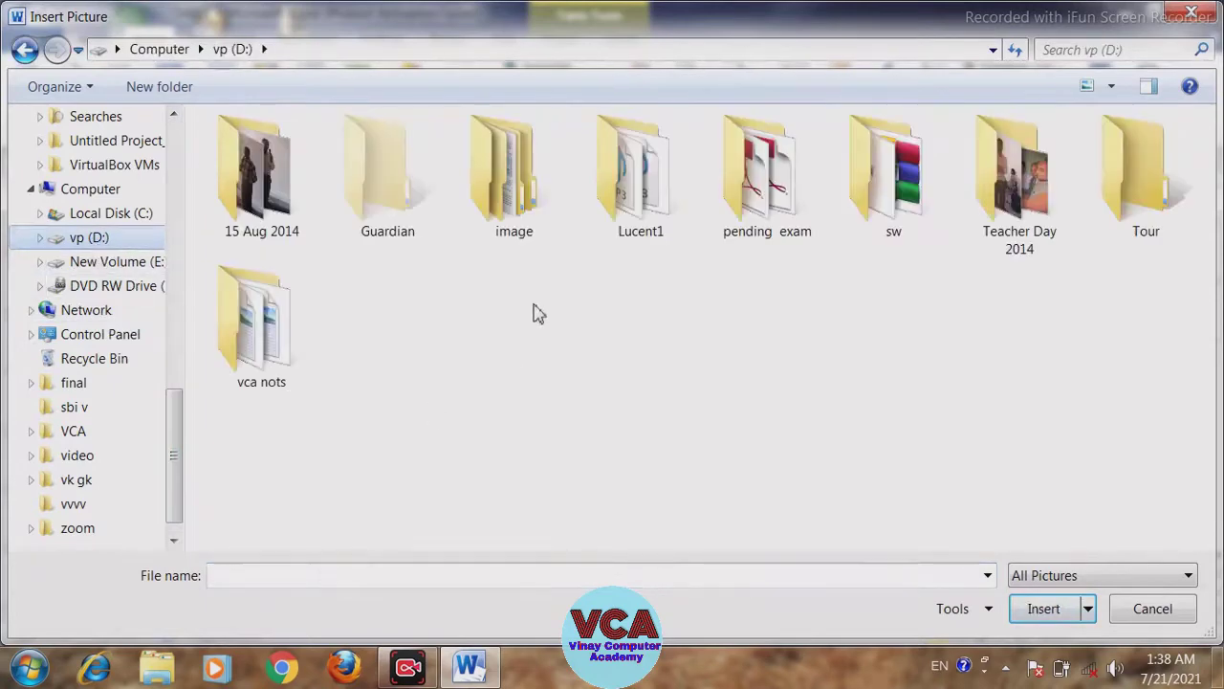
double_click(517, 222)
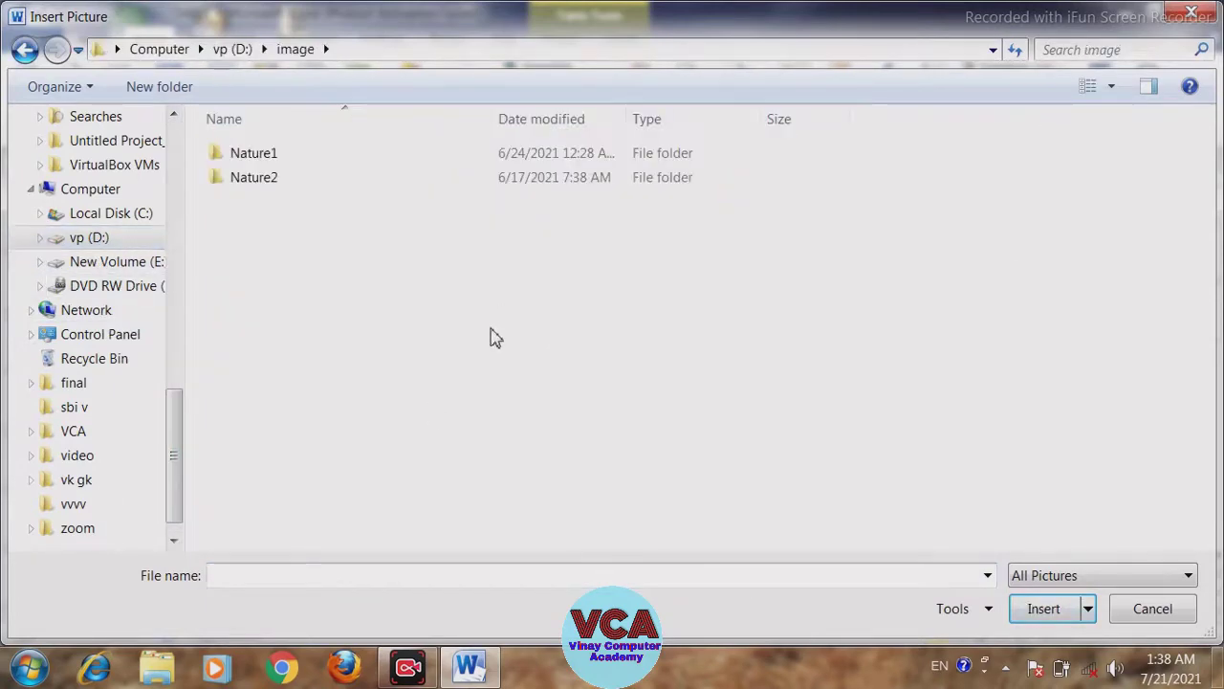
click(265, 161)
double_click(264, 163)
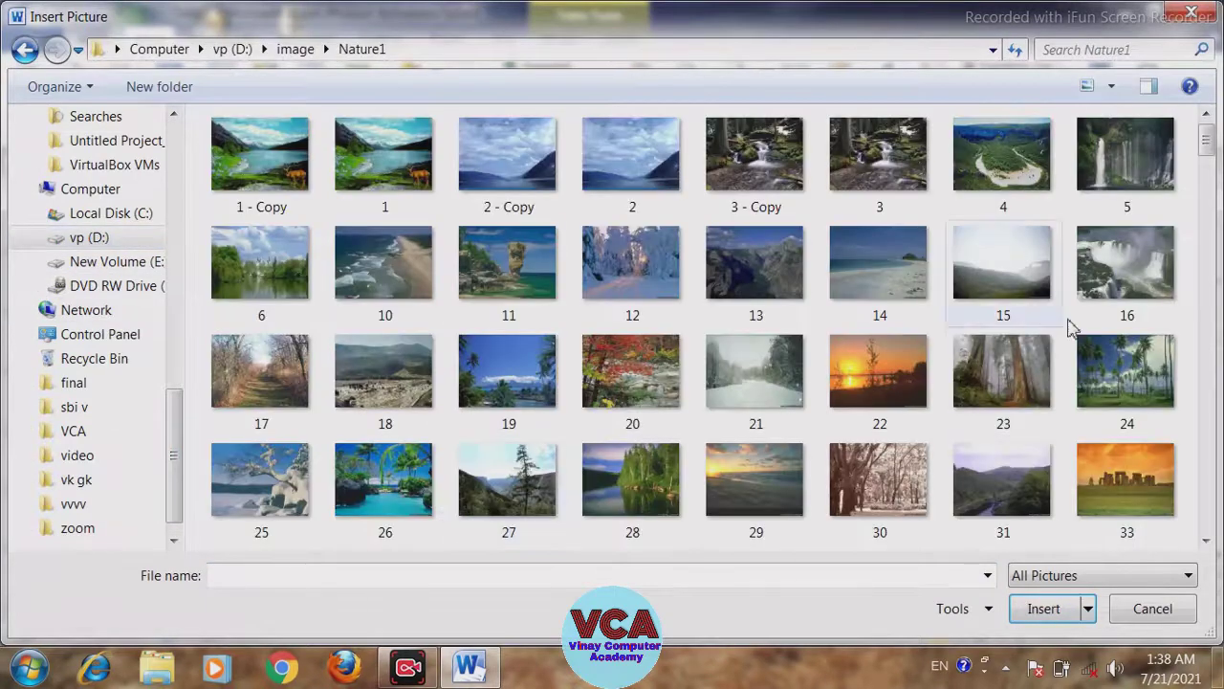
Step: Look through the nature pictures and insert picture 25 into the empty cell below MON
drag(1206, 144, 1206, 312)
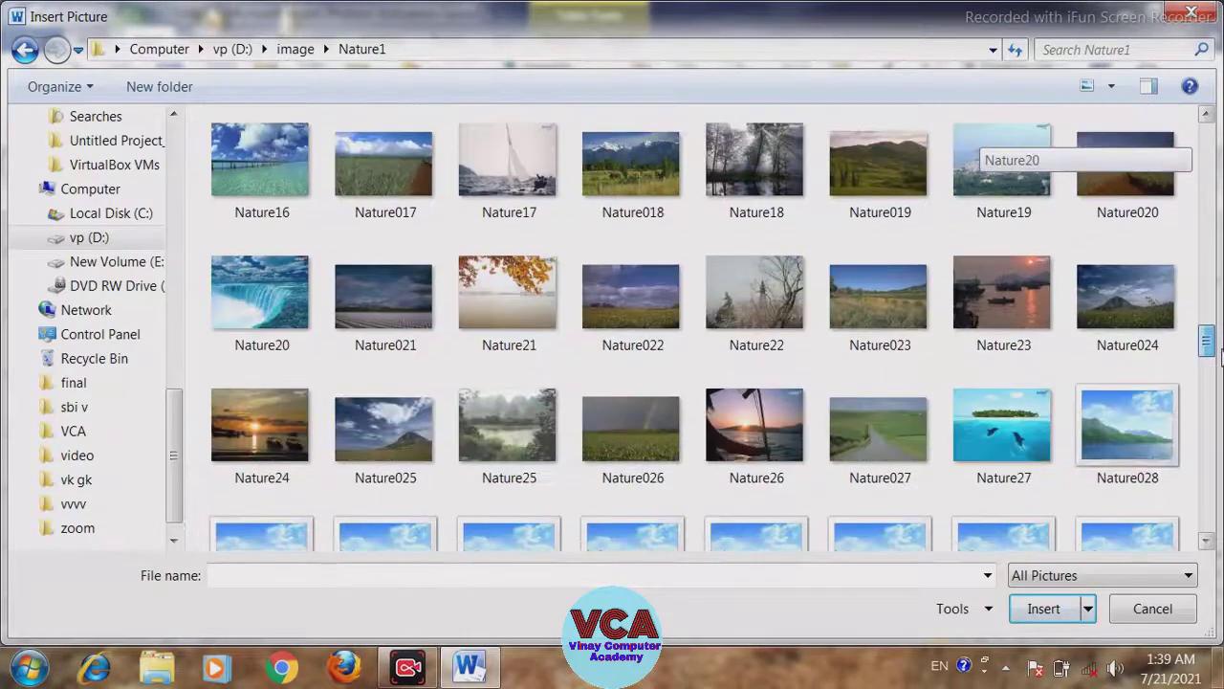
drag(1221, 353, 1221, 436)
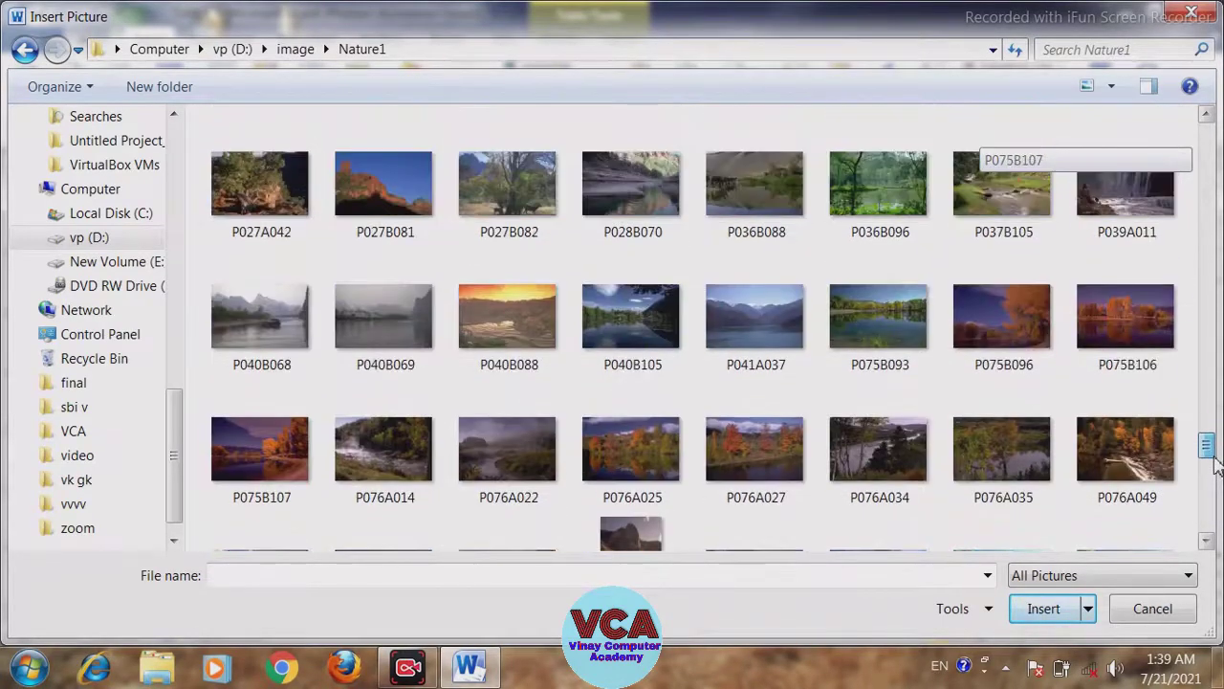
drag(1215, 464, 1169, 134)
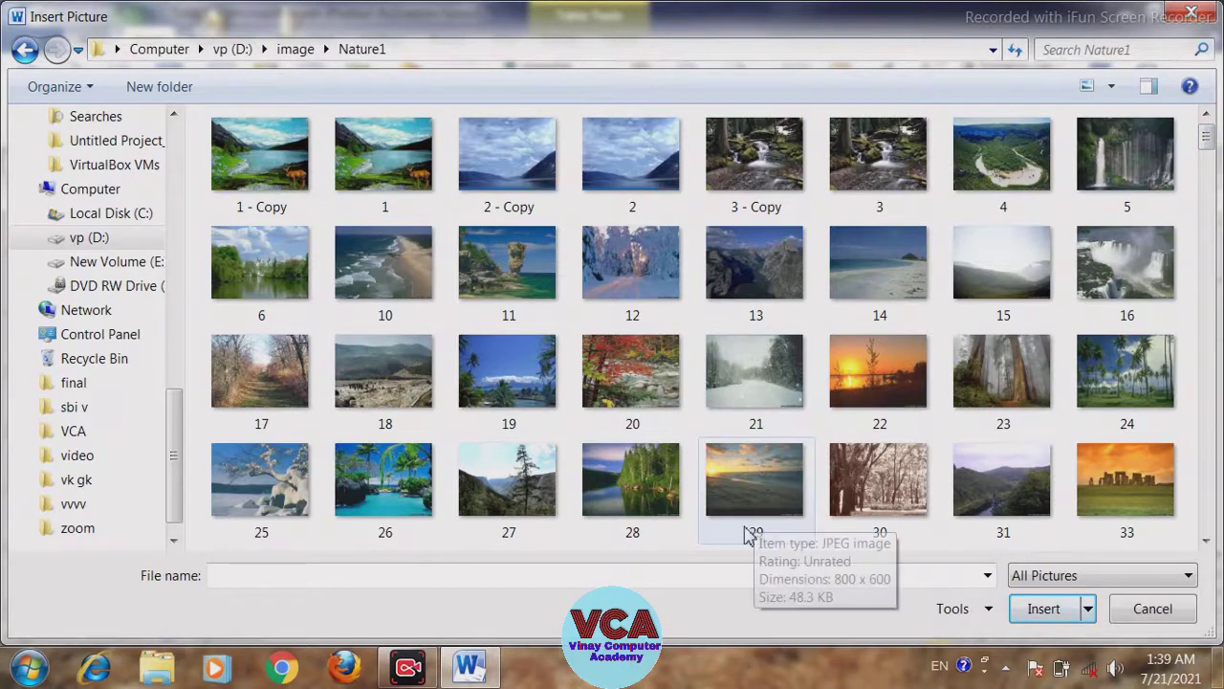
click(285, 505)
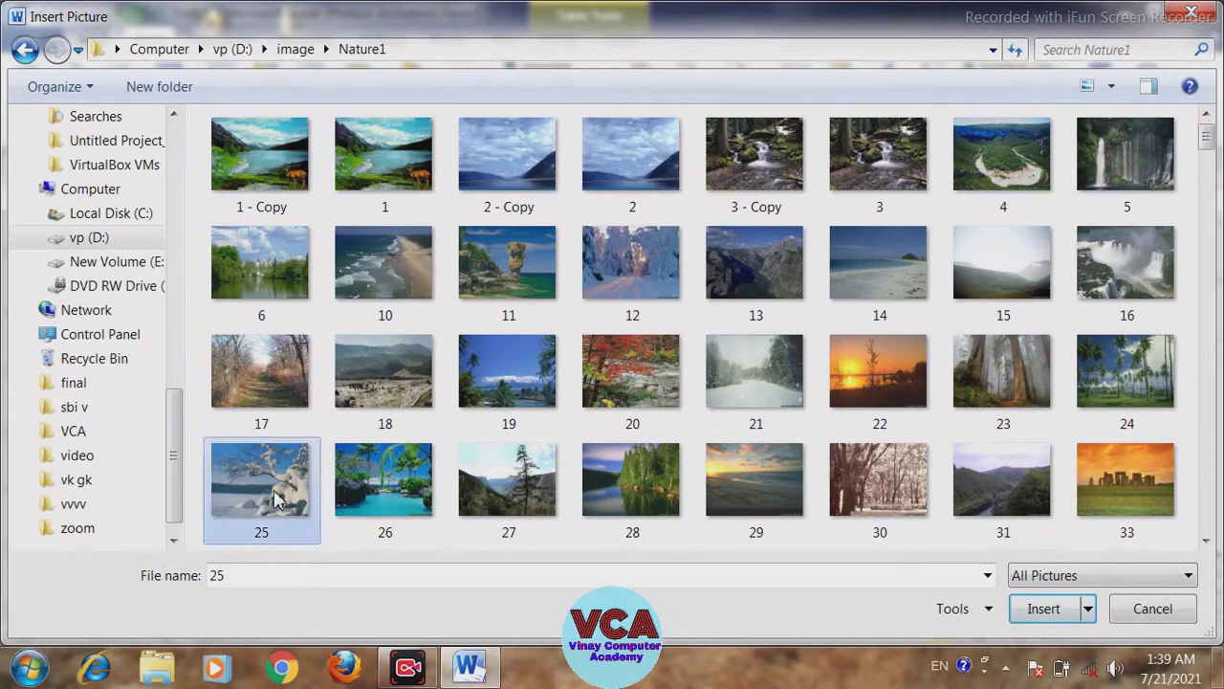
click(1041, 609)
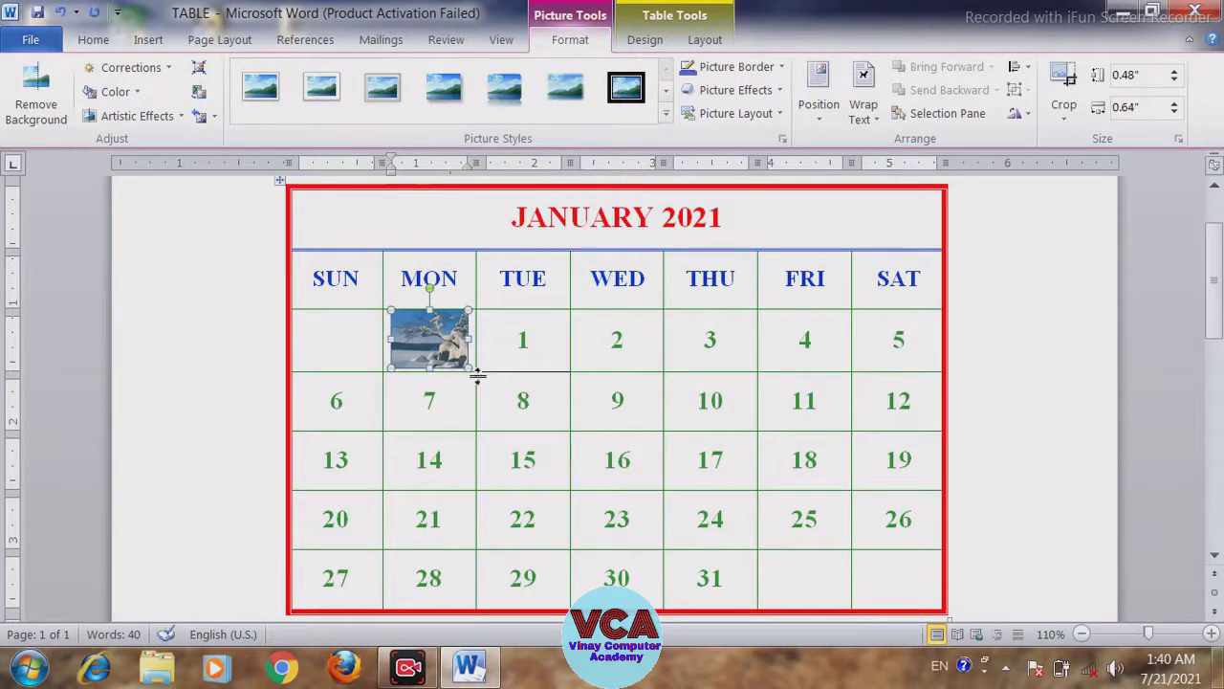
Step: Try enlarging the inline picture to about 2.02" high by 2.7" wide, and undo the resize
drag(469, 367, 667, 557)
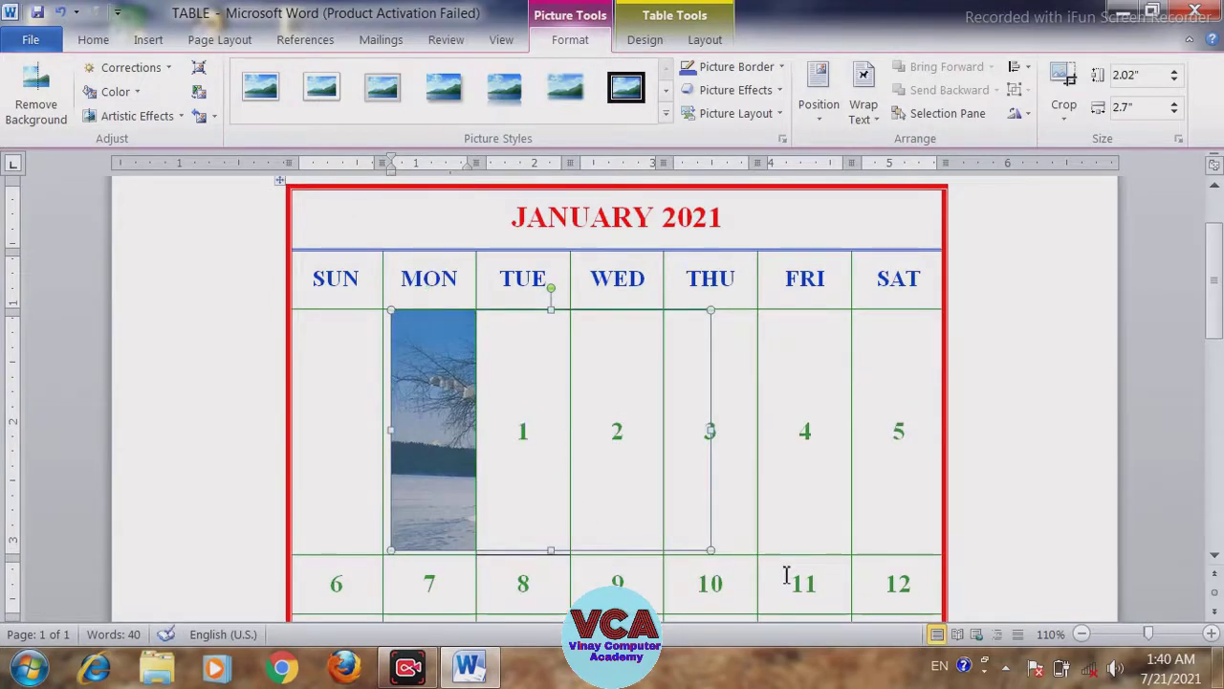
key(ctrl+z)
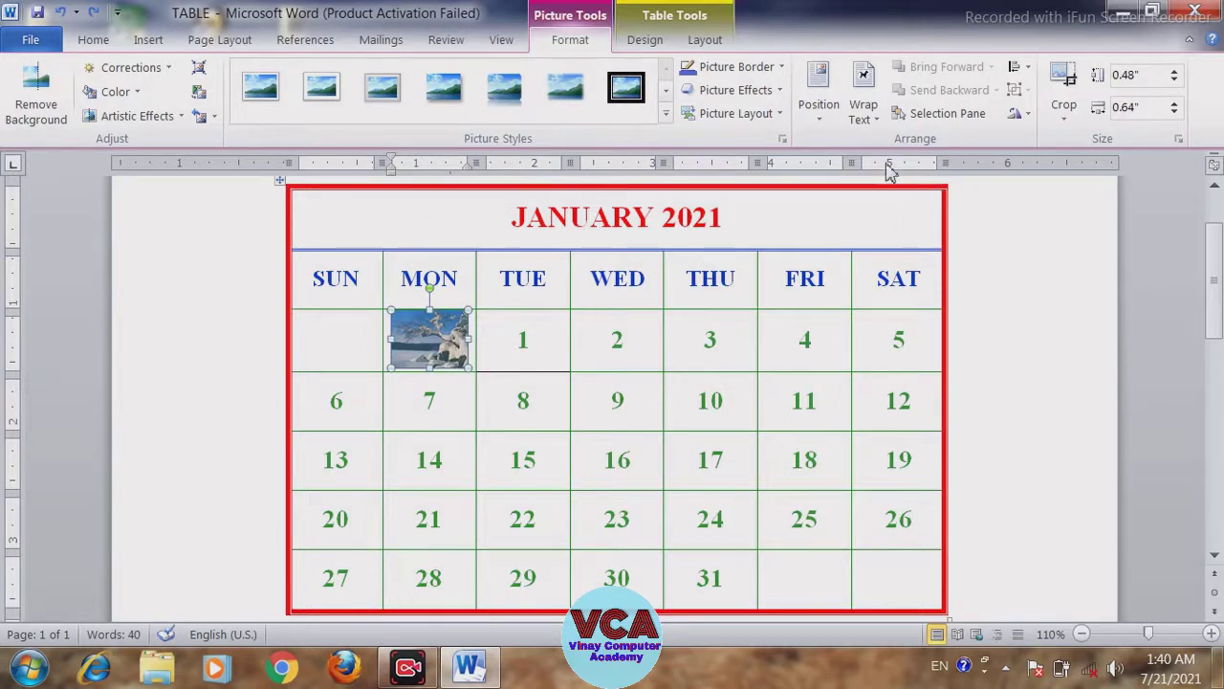
Step: Set the picture's text wrapping to In Front of Text and enlarge it to about 1.77" high by 3.43" wide
click(870, 120)
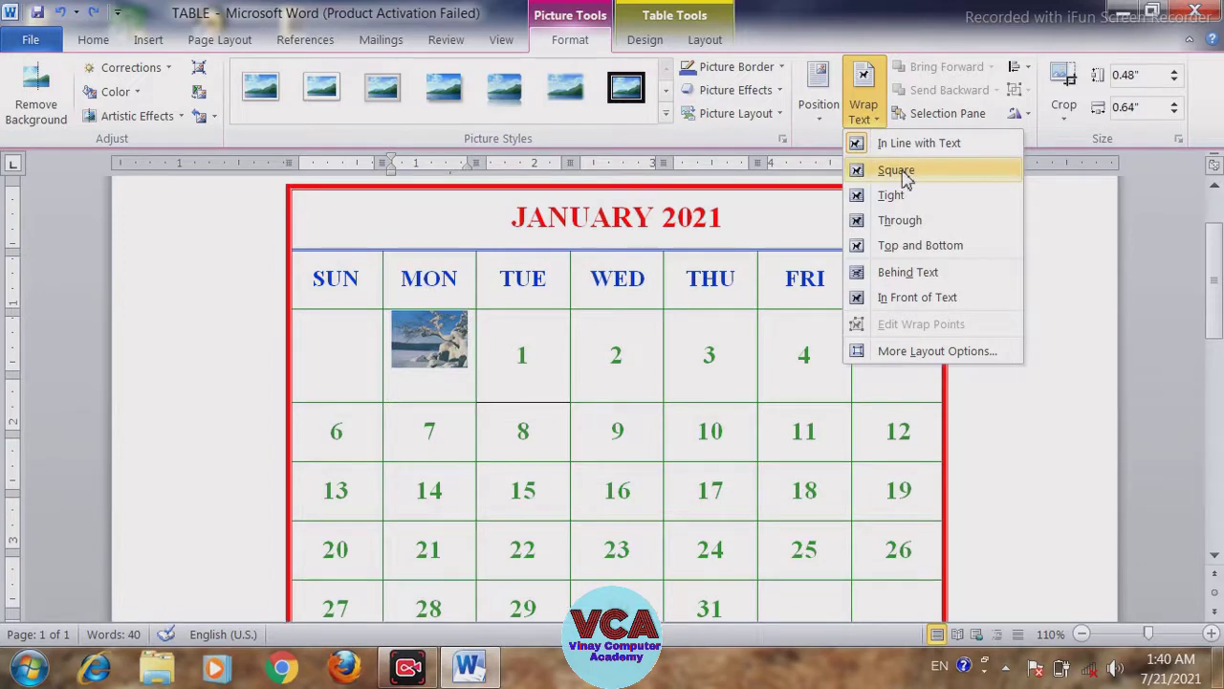
click(899, 298)
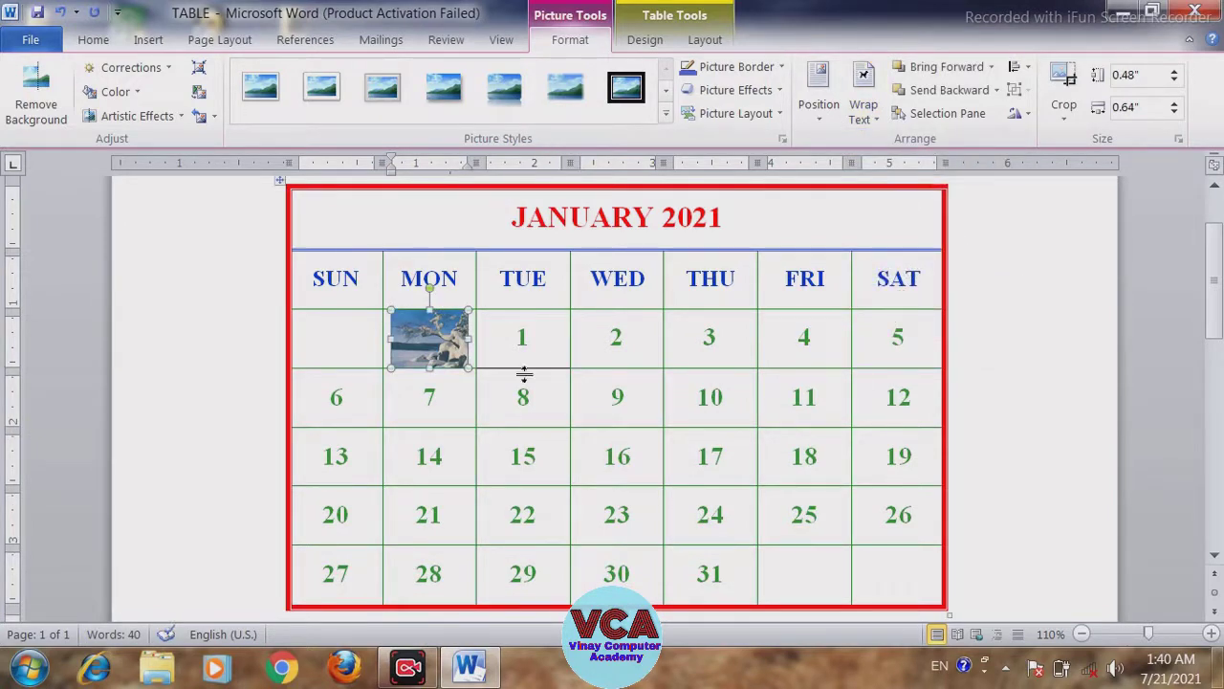
drag(470, 367, 673, 518)
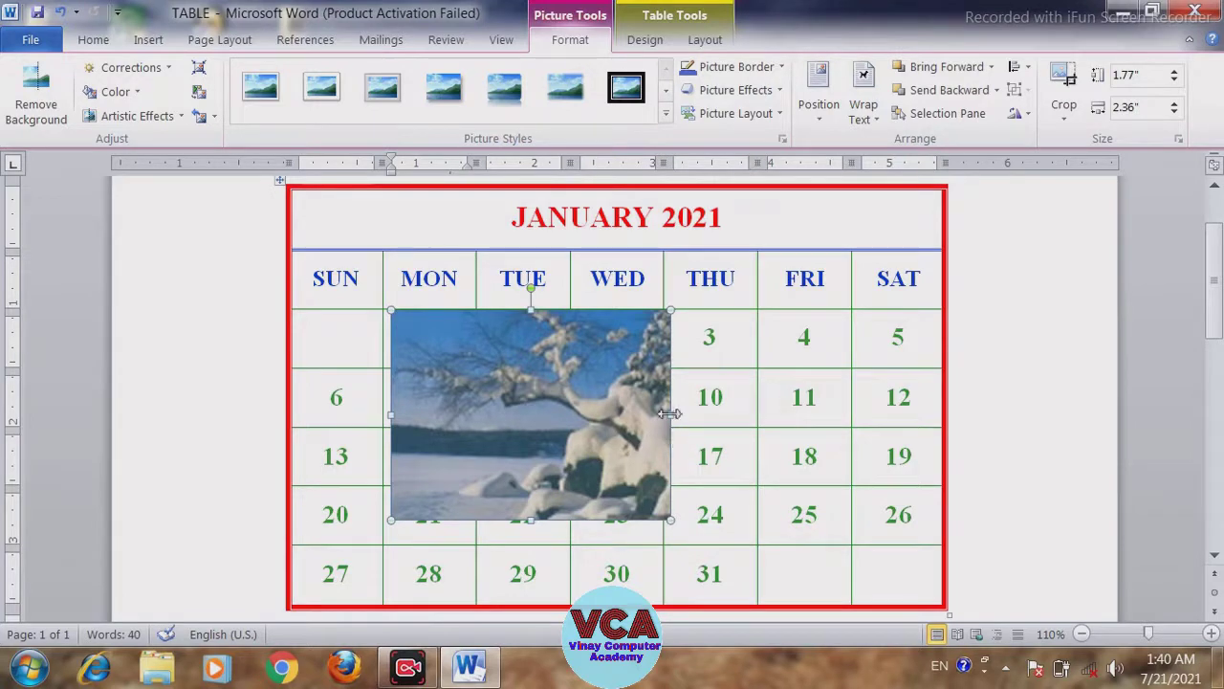
drag(671, 414, 797, 441)
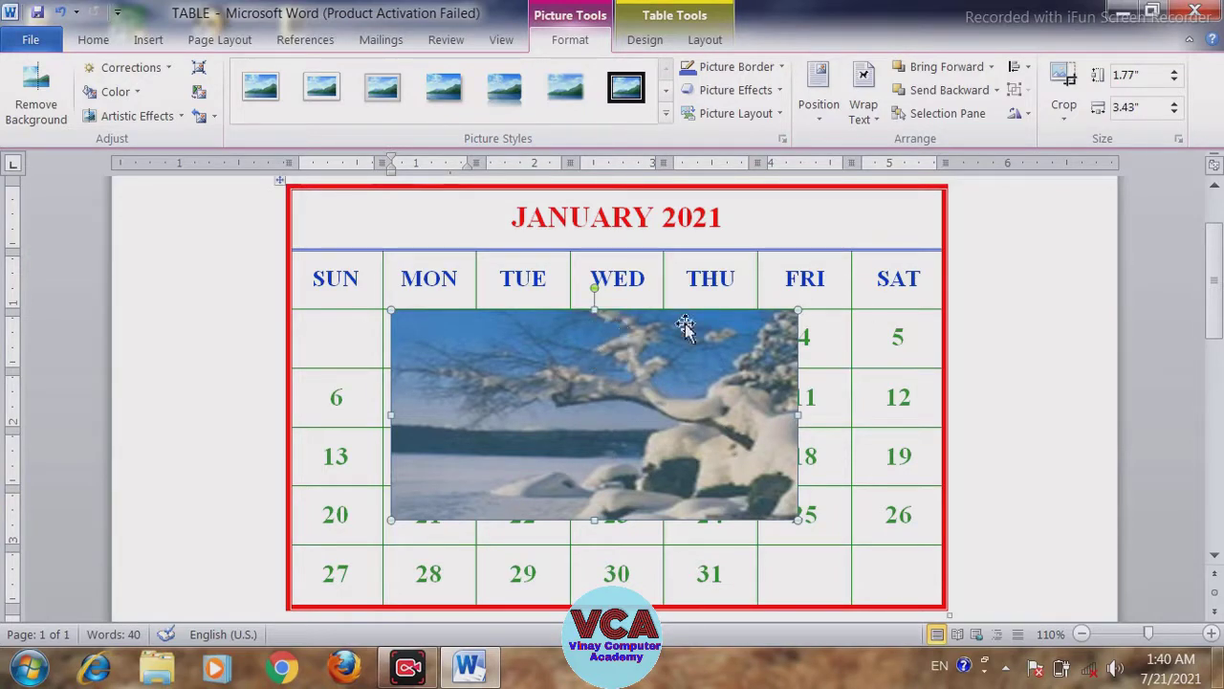
Step: Stretch the picture vertically to about 3.51" high so it spans the calendar from its upper border to its lower border
scroll(1213, 335, up, 1)
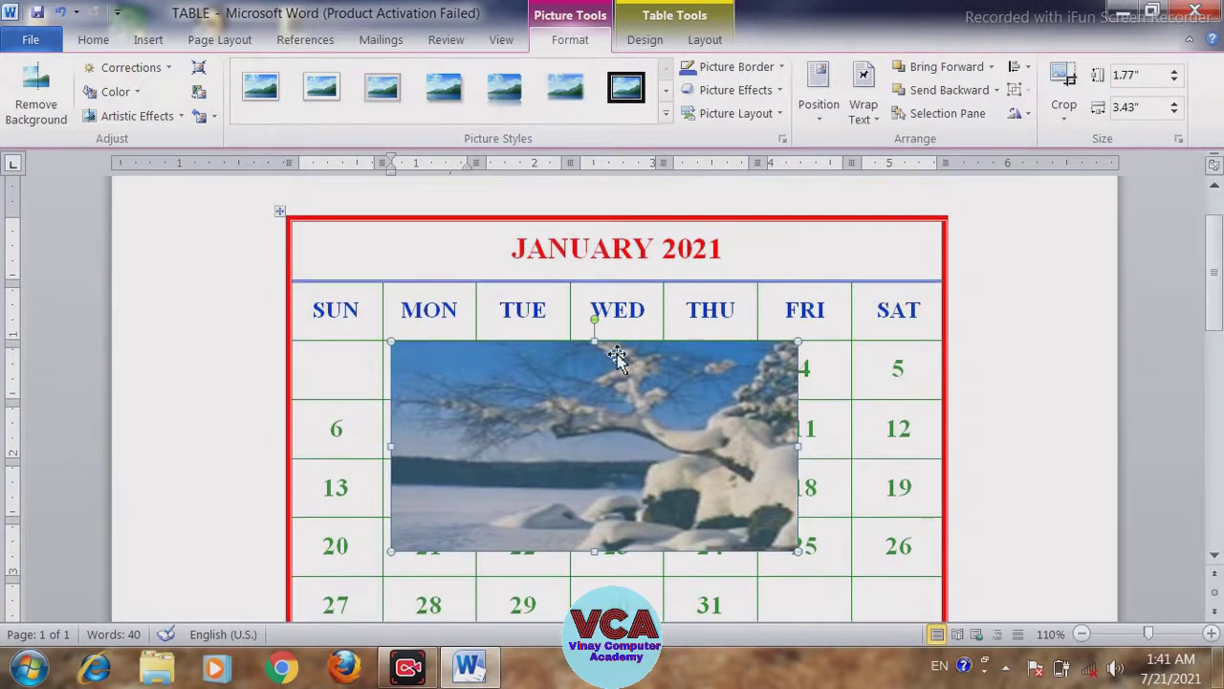
drag(594, 330, 595, 213)
scroll(1196, 330, down, 3)
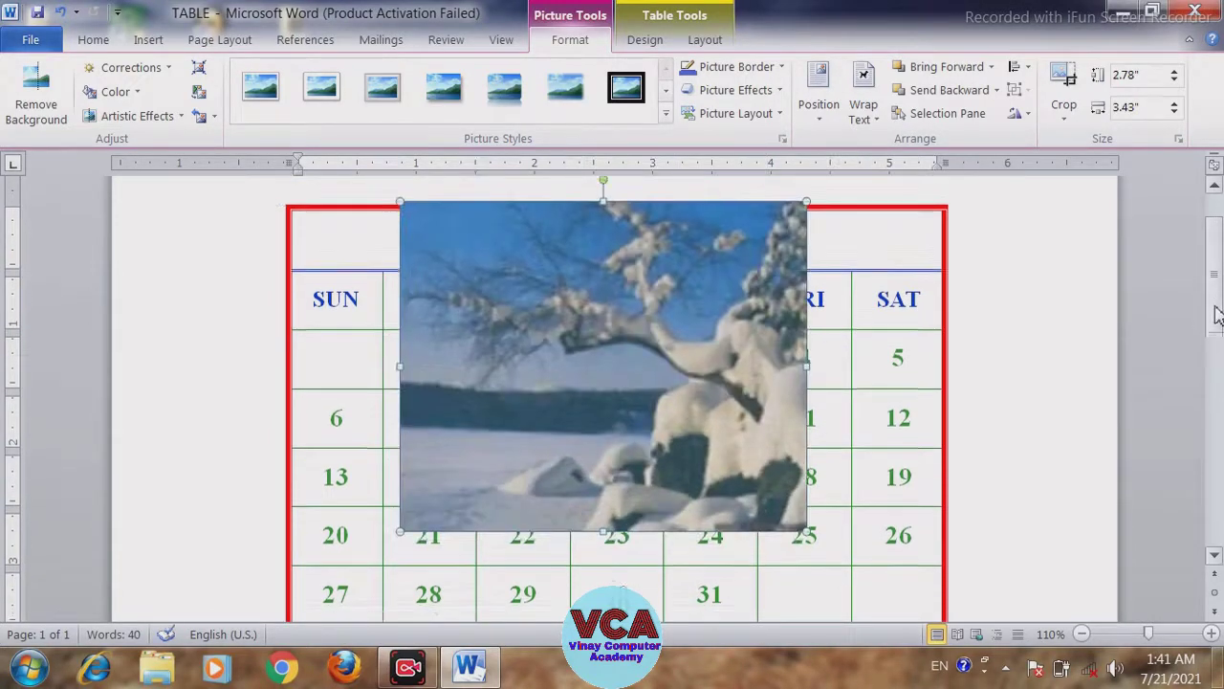
drag(602, 457, 617, 557)
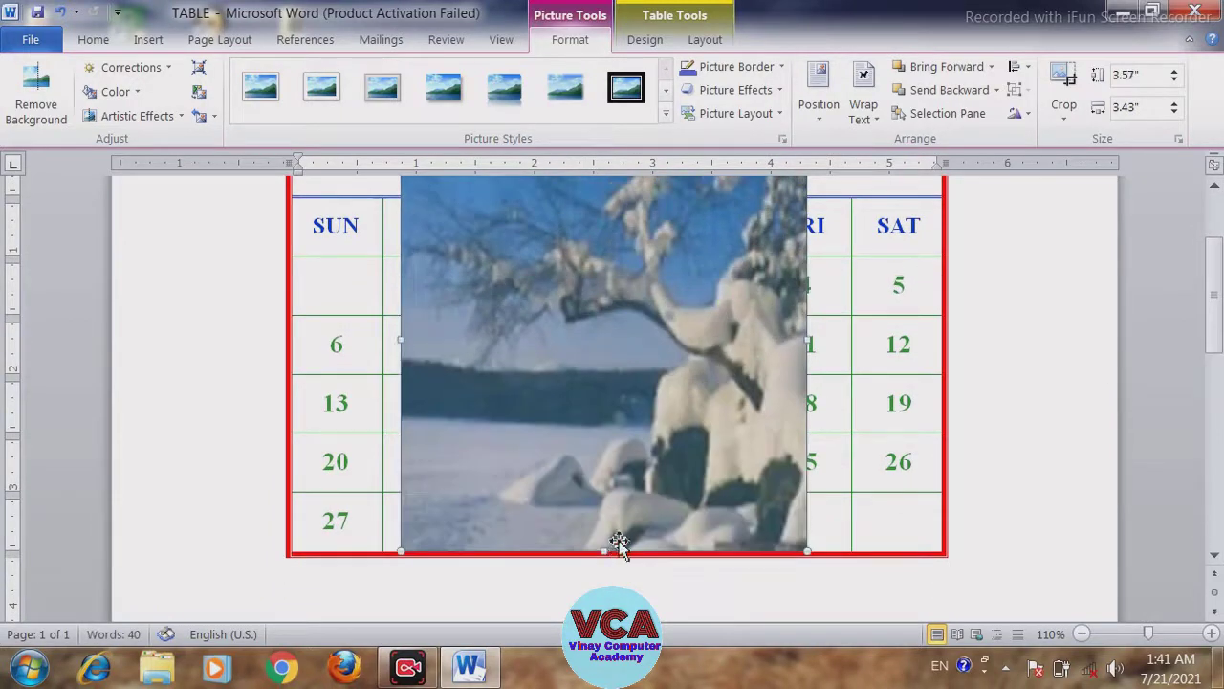
scroll(1215, 323, up, 2)
scroll(1214, 324, up, 1)
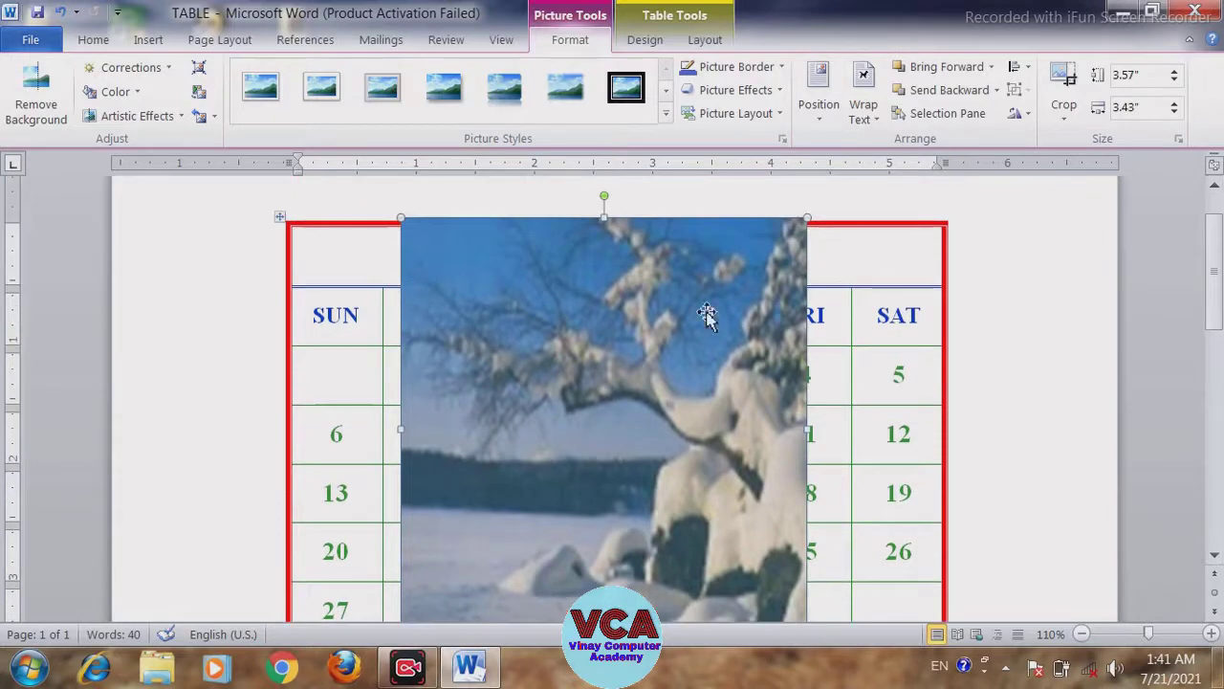
drag(603, 217, 607, 224)
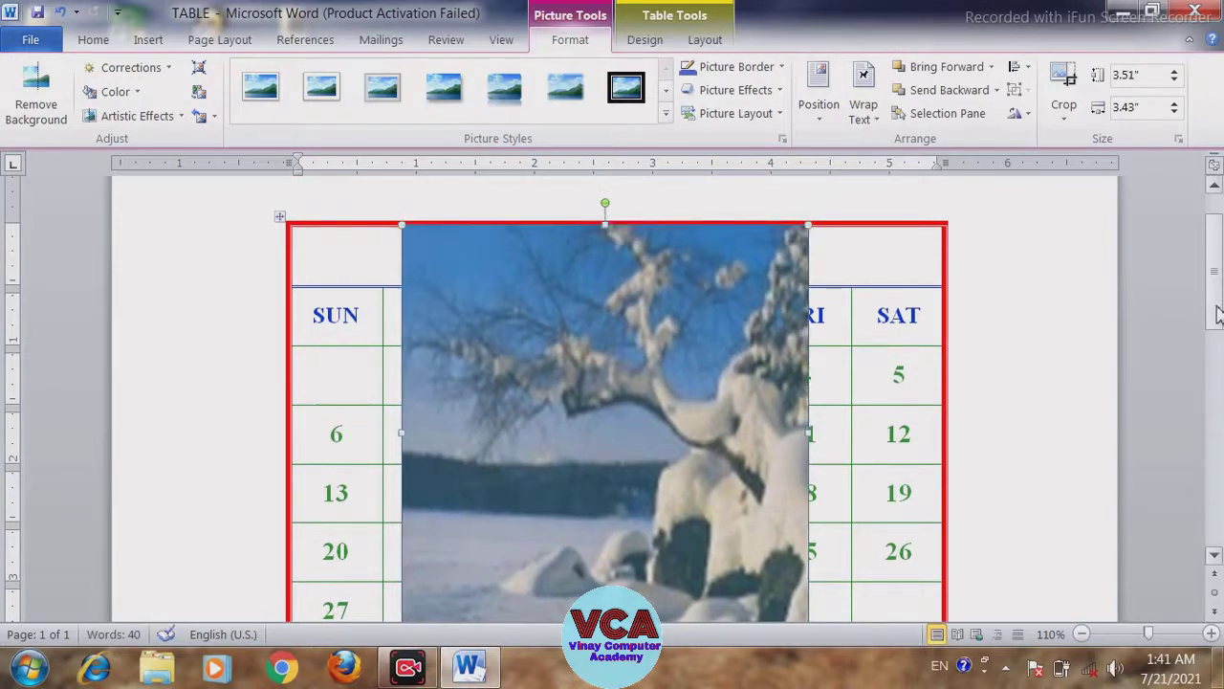
scroll(1217, 342, down, 3)
scroll(1216, 342, up, 3)
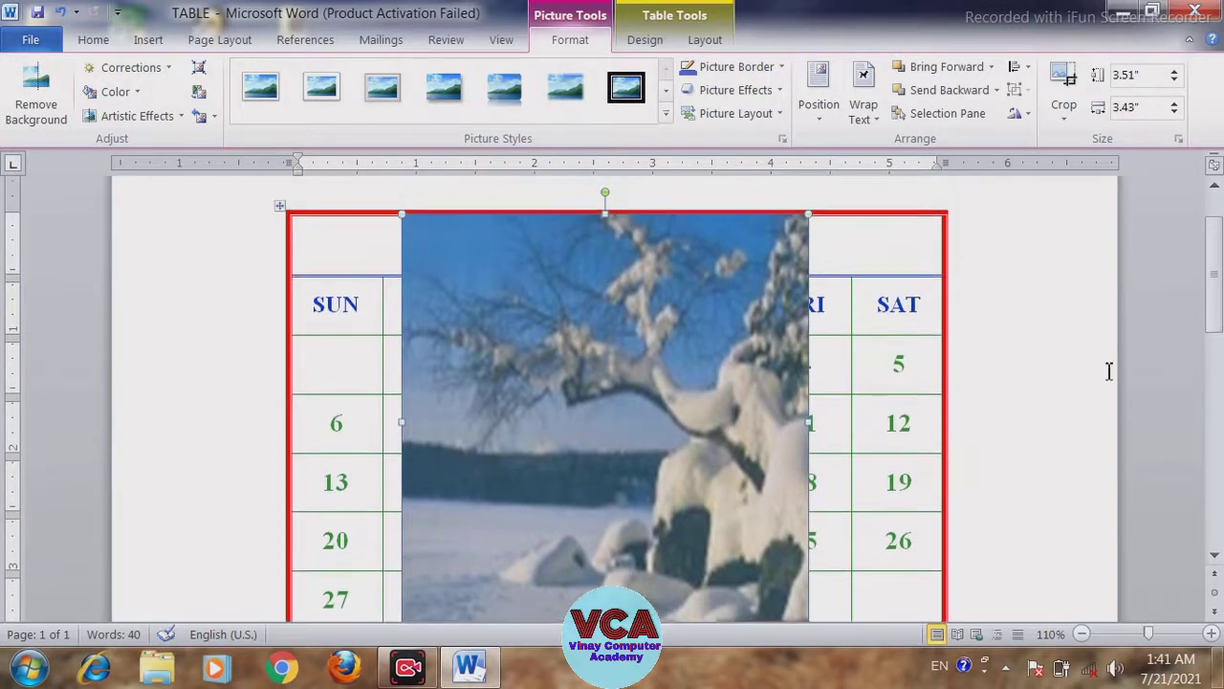
Step: Widen the picture on both sides to about 5.53" so it reaches the calendar's left and right borders
drag(809, 422, 947, 424)
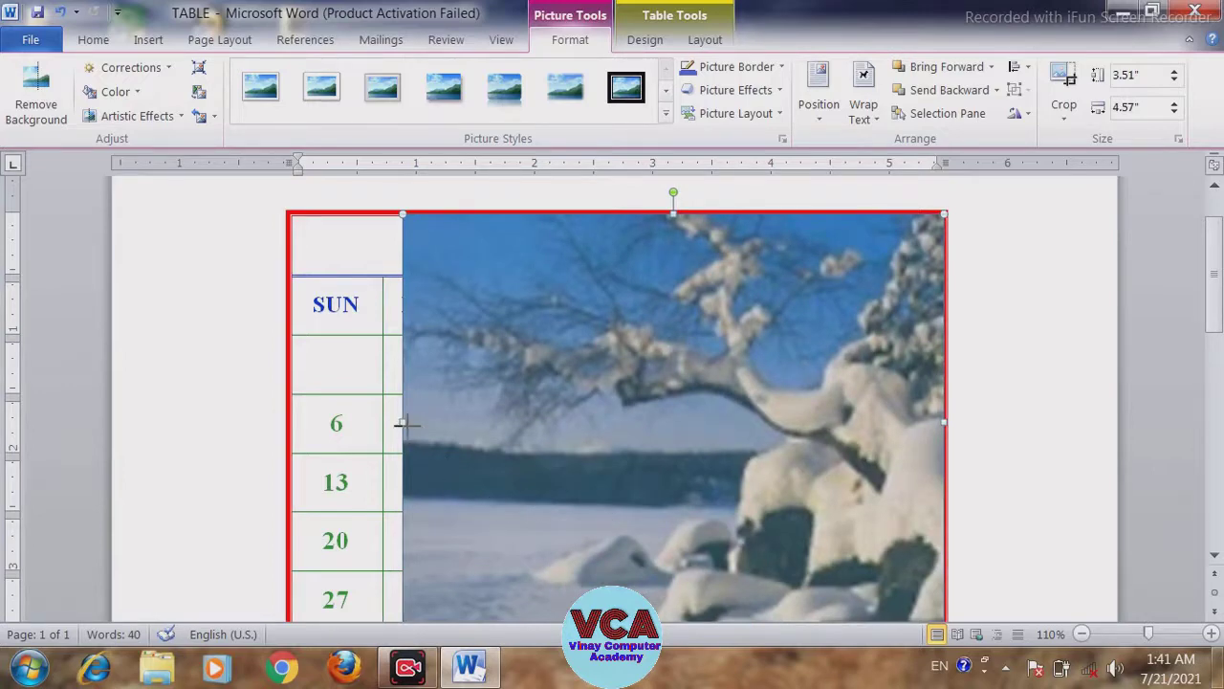
drag(402, 423, 295, 423)
drag(292, 424, 289, 423)
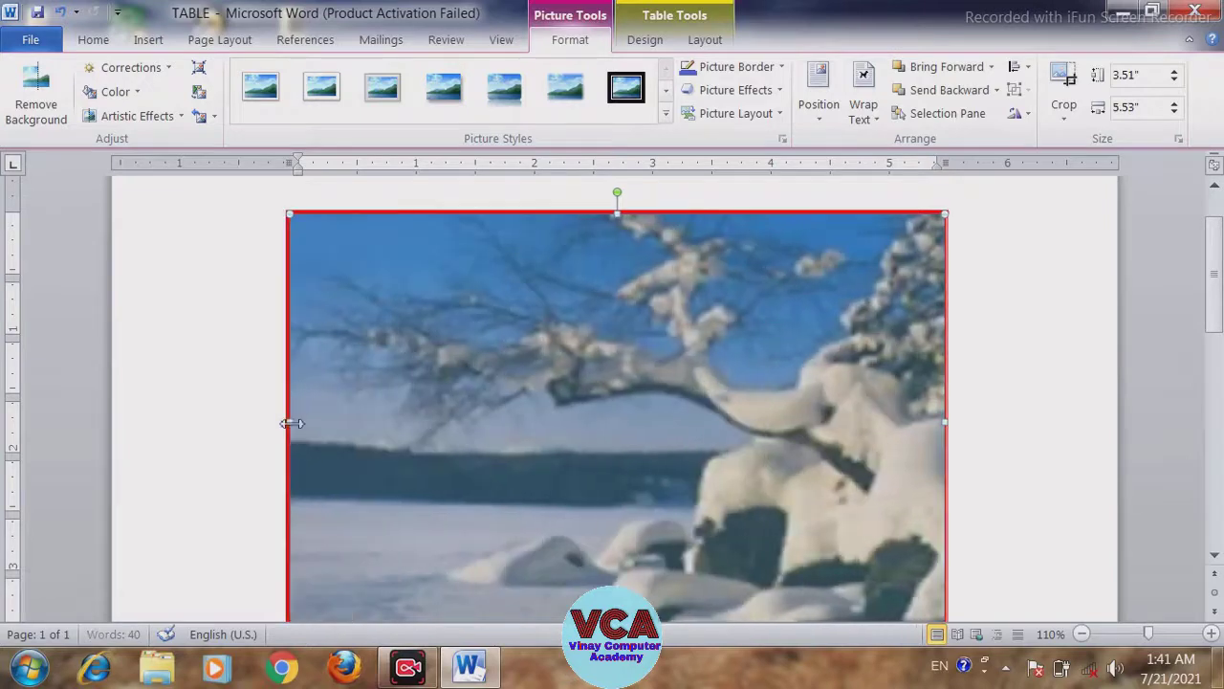
mouse_move(1221, 308)
mouse_down()
mouse_move(1220, 330)
mouse_move(1212, 312)
mouse_up()
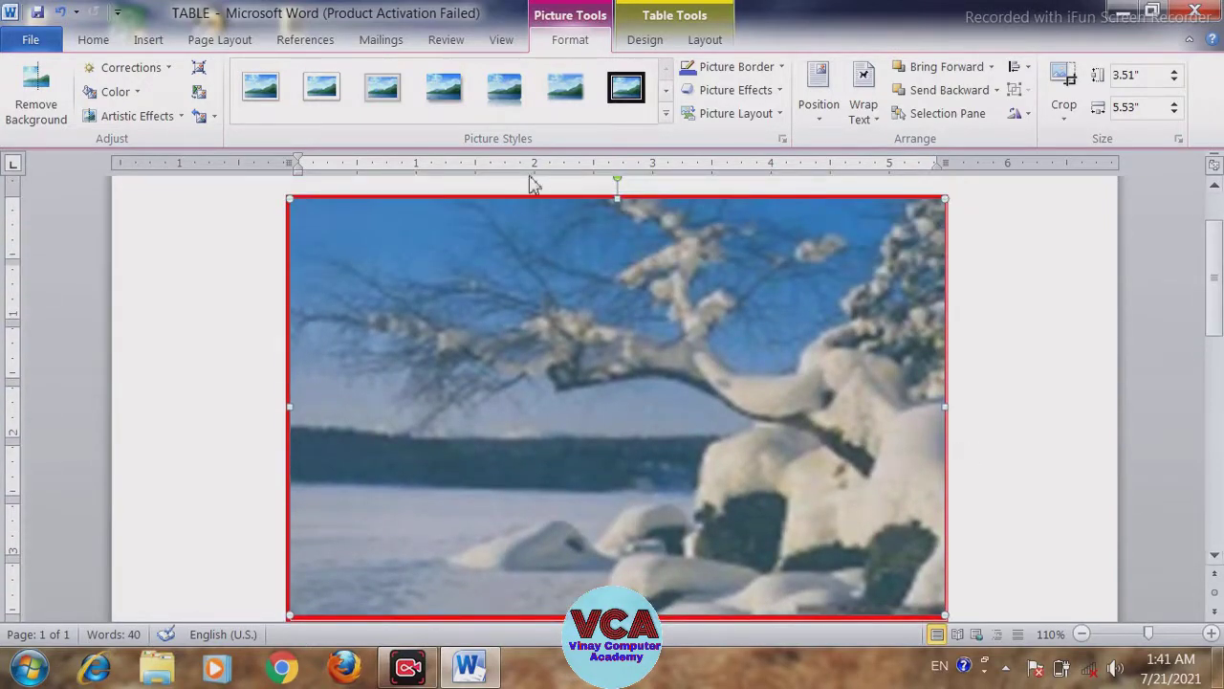
Step: Recolor the picture with Blue, Accent color 1 Light
click(116, 92)
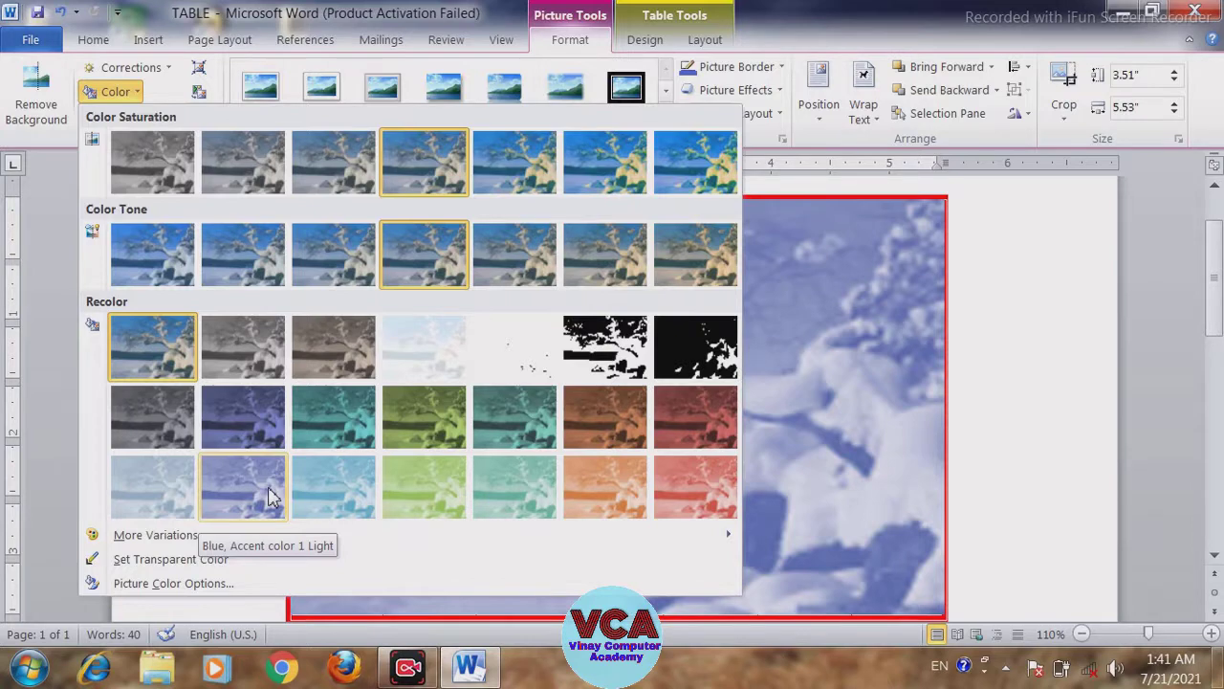
click(269, 494)
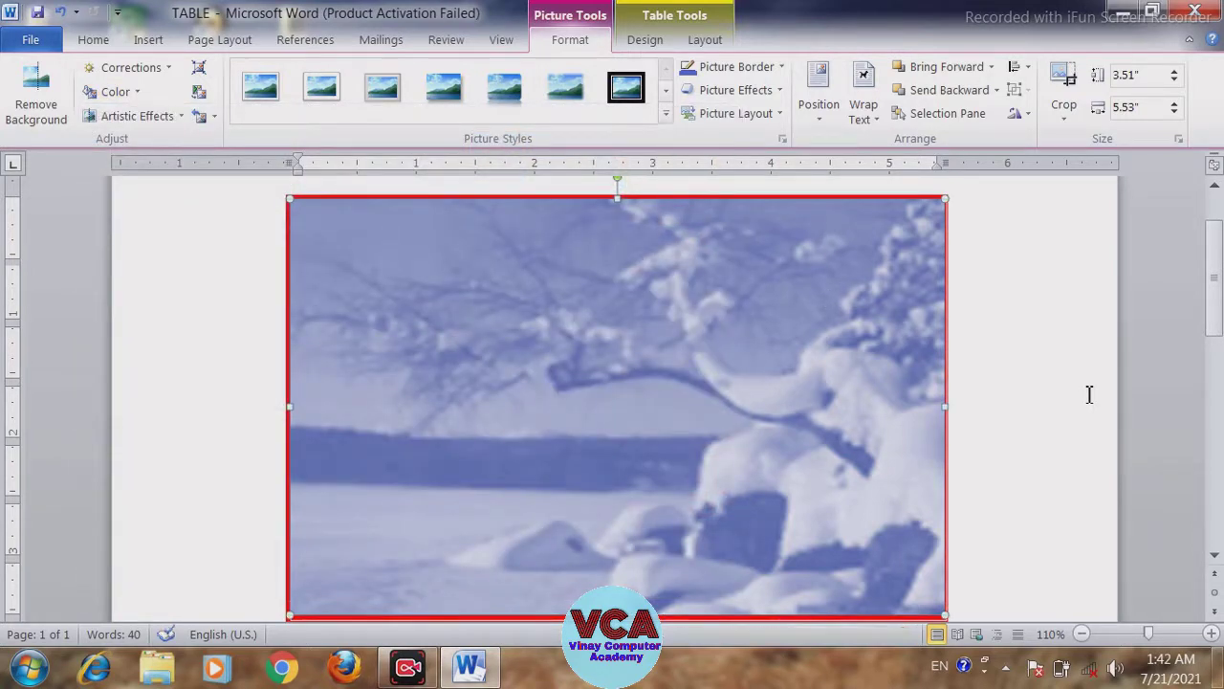
drag(1220, 298, 1221, 301)
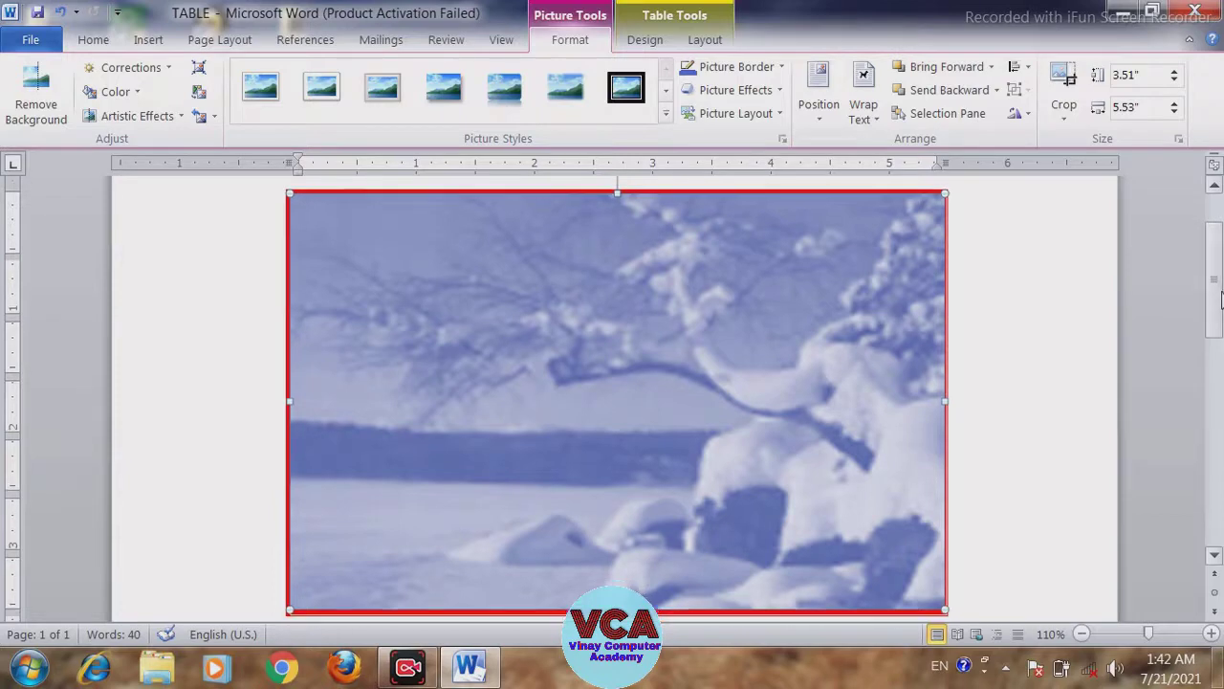
Step: Place the picture behind the calendar table by setting its text wrapping to Behind Text, and deselect it
click(872, 119)
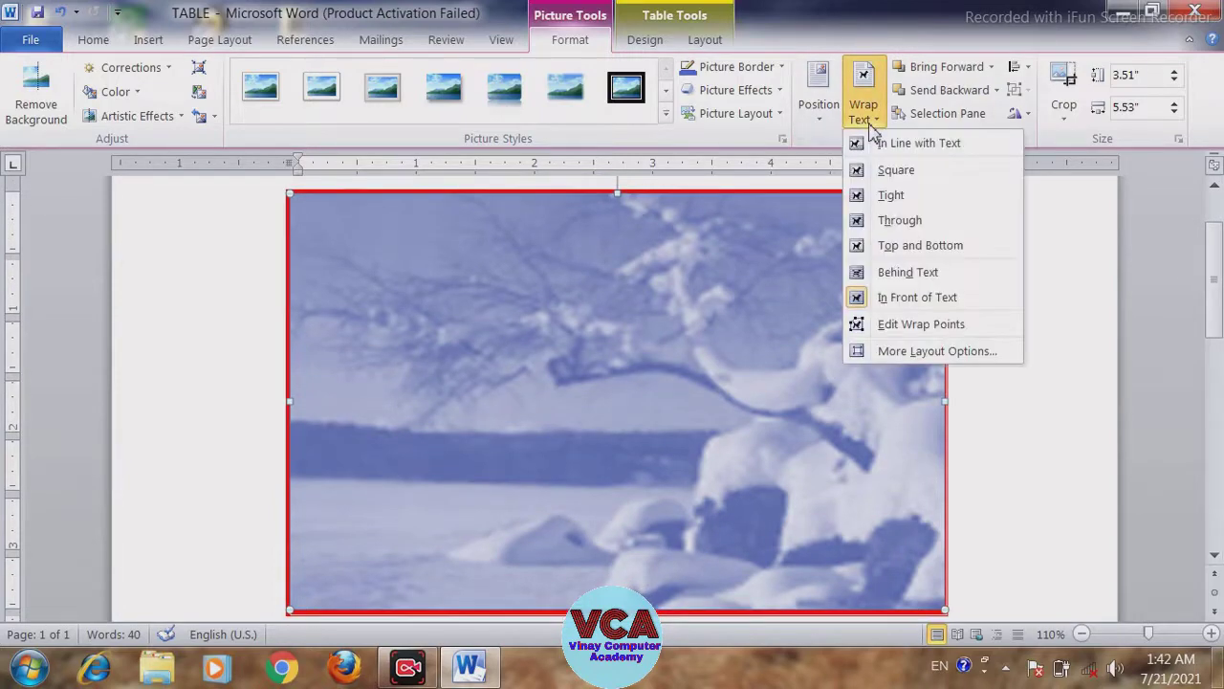
click(911, 272)
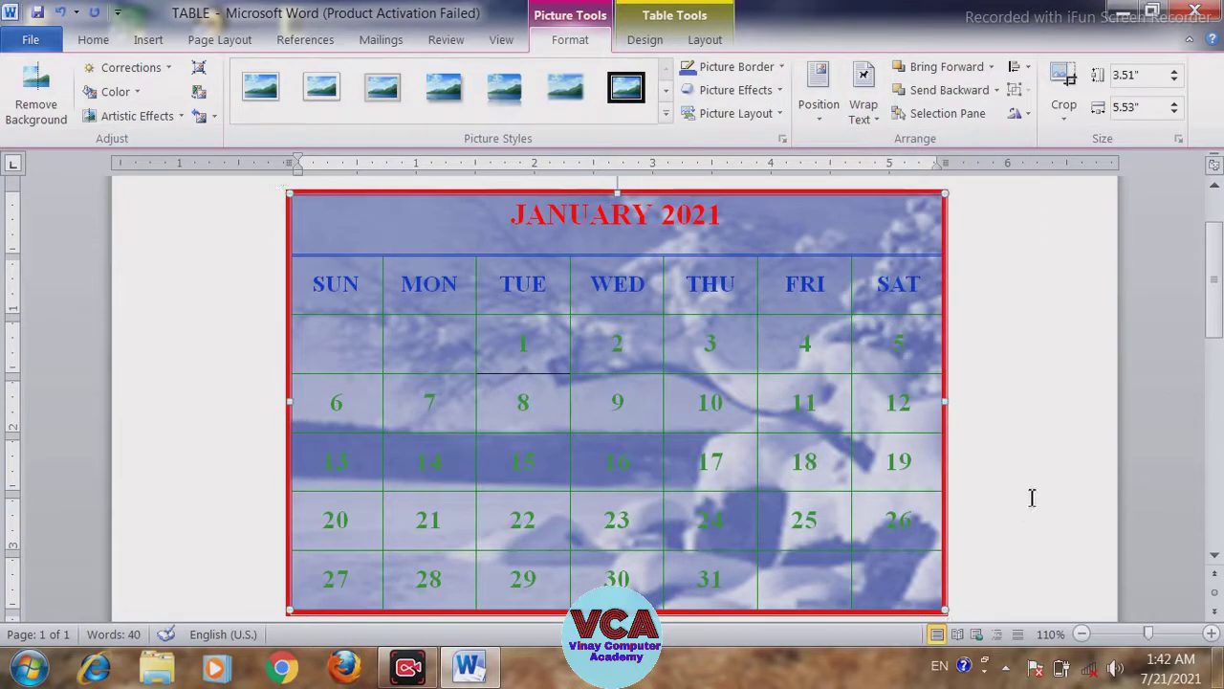
click(995, 435)
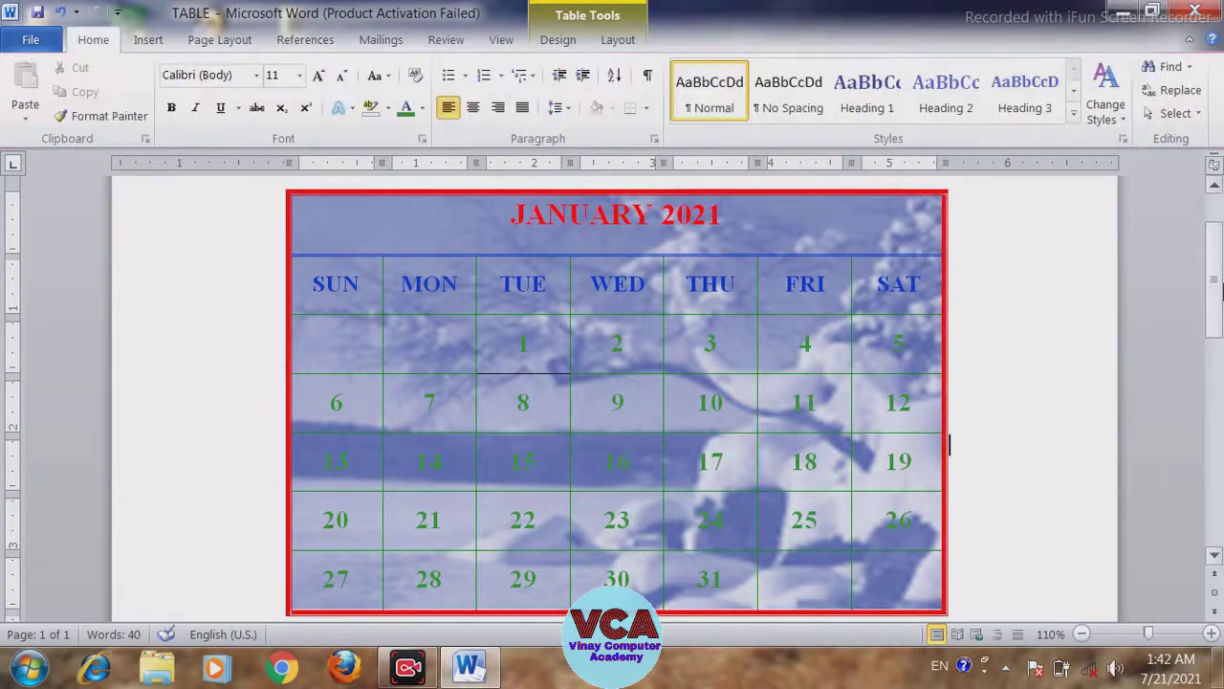
mouse_move(1218, 285)
mouse_down()
mouse_move(1217, 304)
mouse_move(1214, 280)
mouse_up()
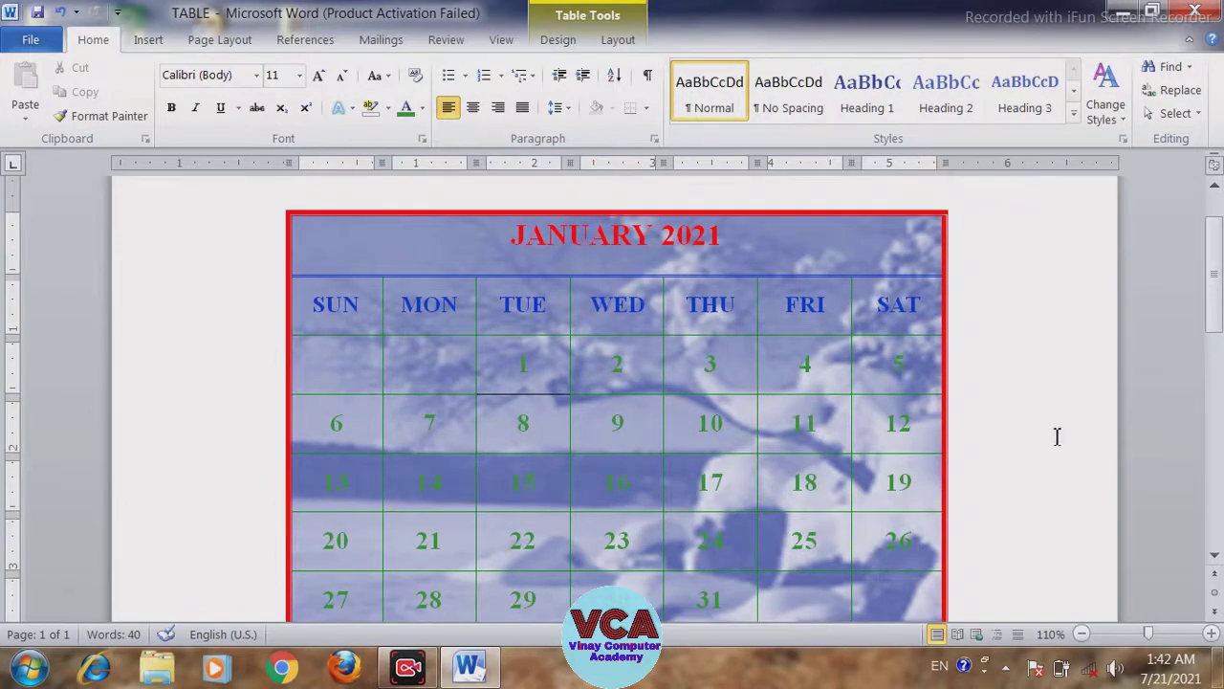
click(1005, 465)
mouse_move(1214, 304)
mouse_down()
mouse_move(1214, 326)
mouse_move(1213, 302)
mouse_up()
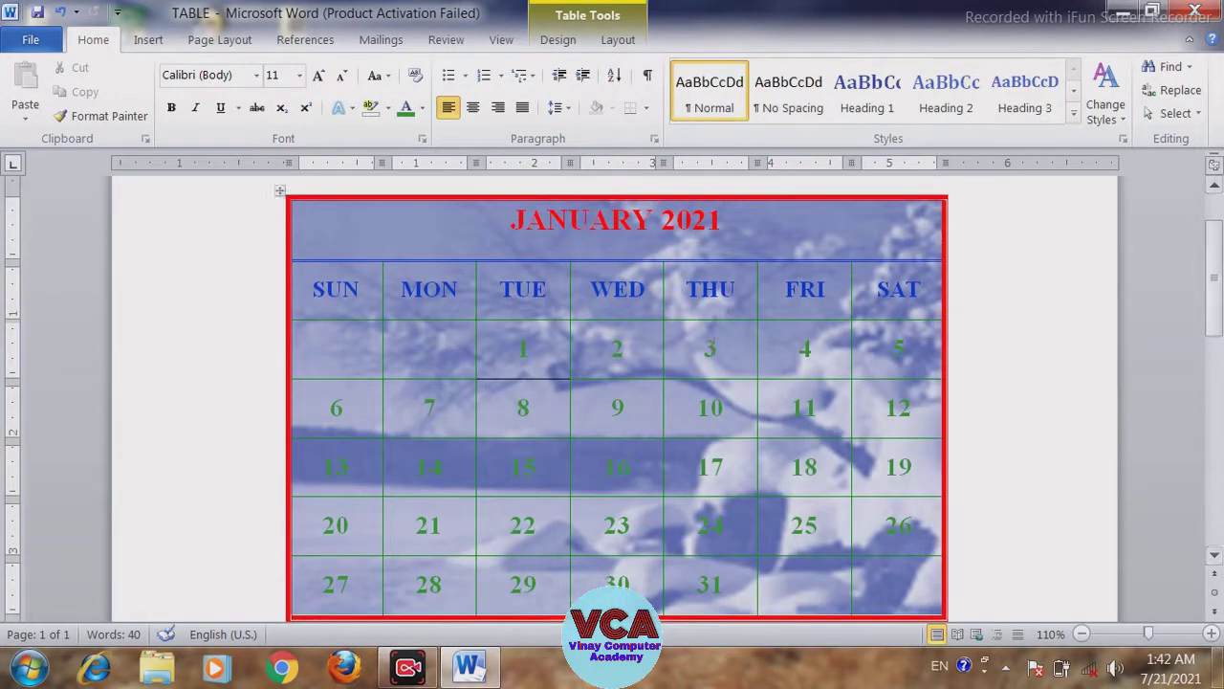
Step: Color all the date numbers in the calendar's five week rows red
click(709, 349)
drag(894, 577, 345, 339)
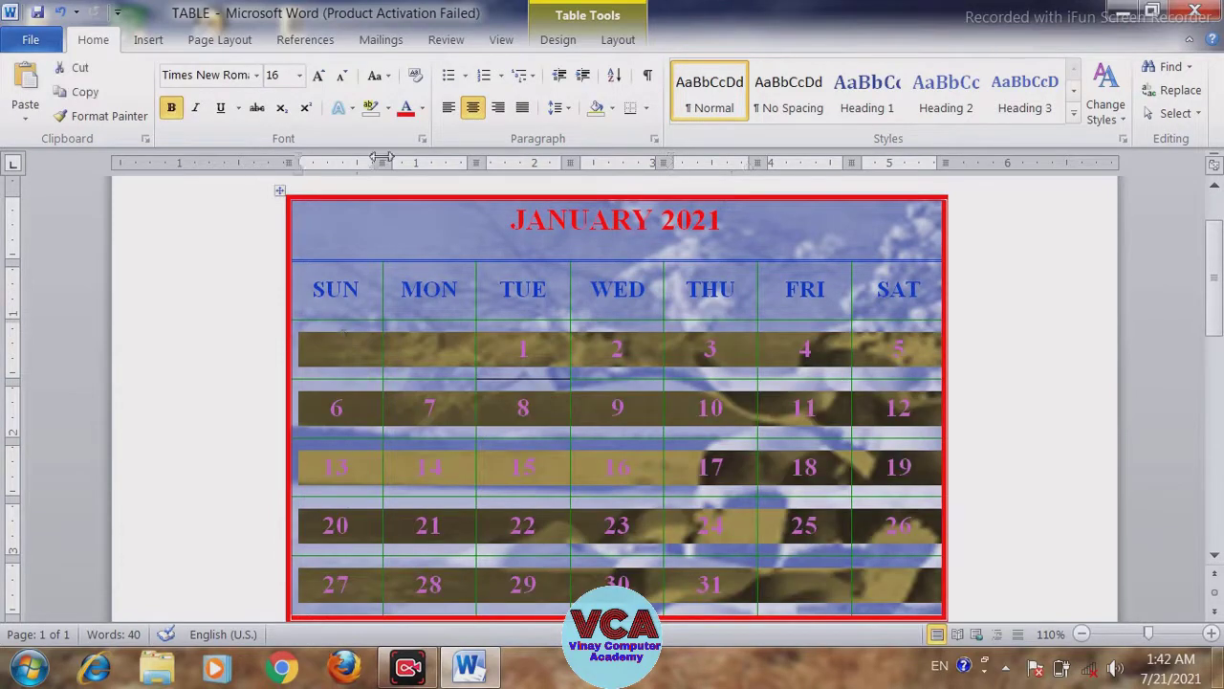
click(407, 113)
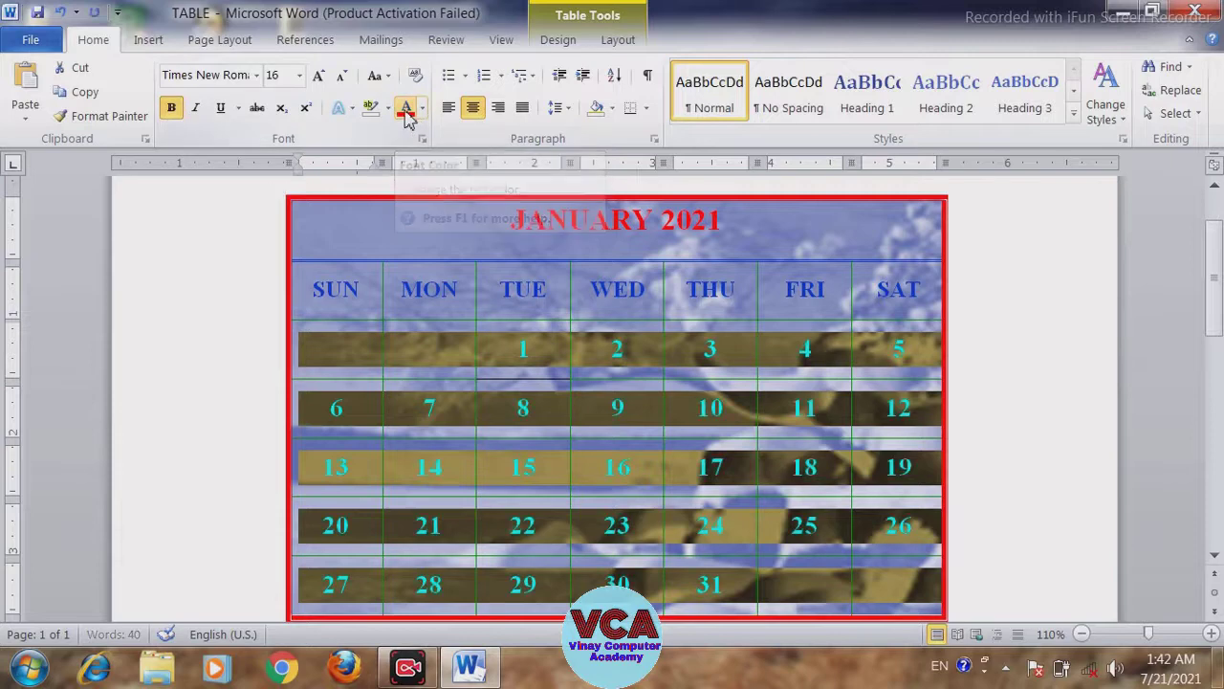
click(532, 356)
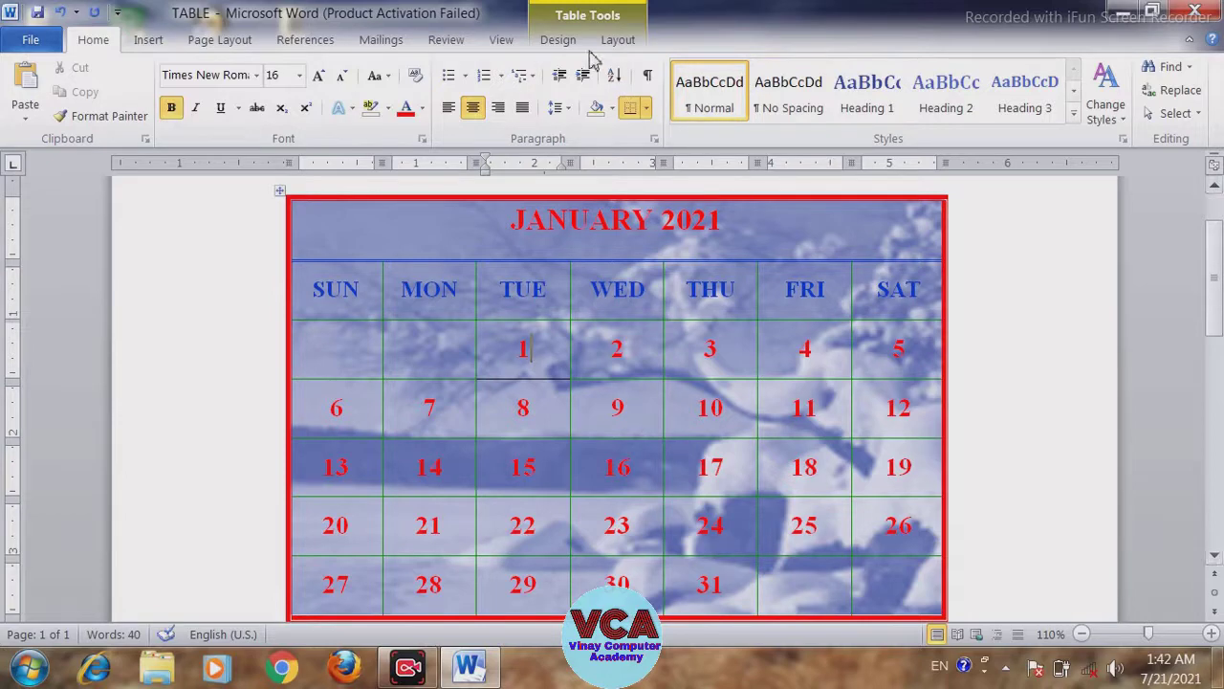
click(560, 41)
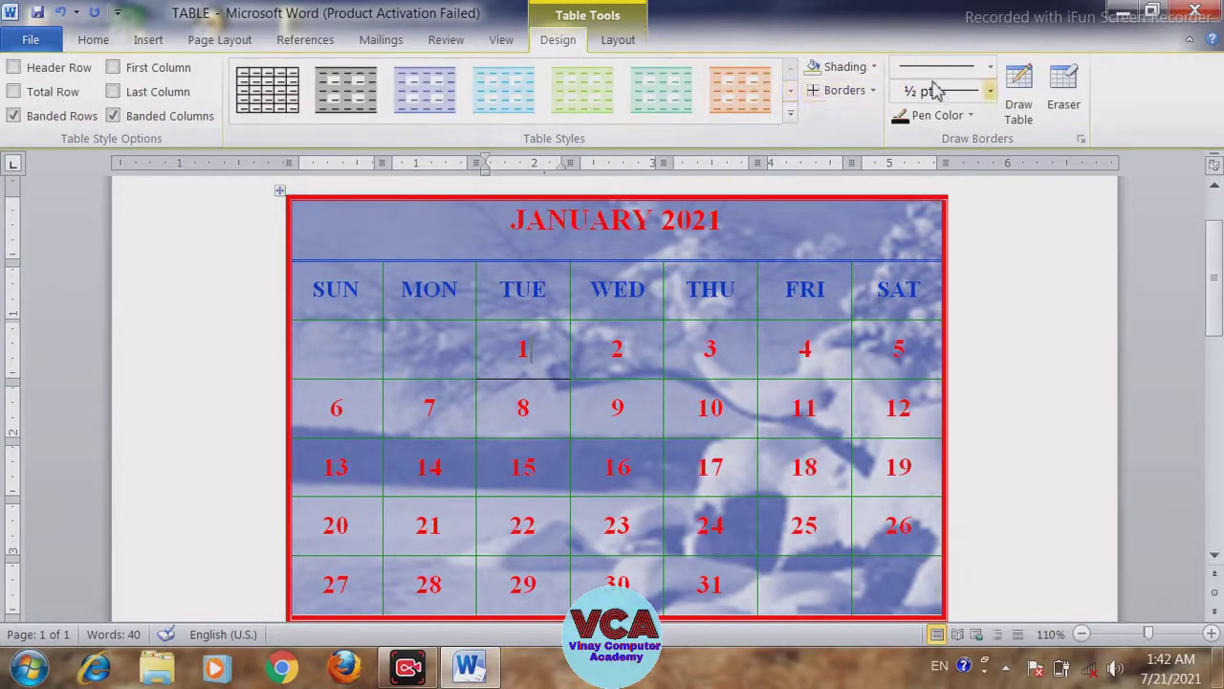
click(268, 89)
key(ctrl+z)
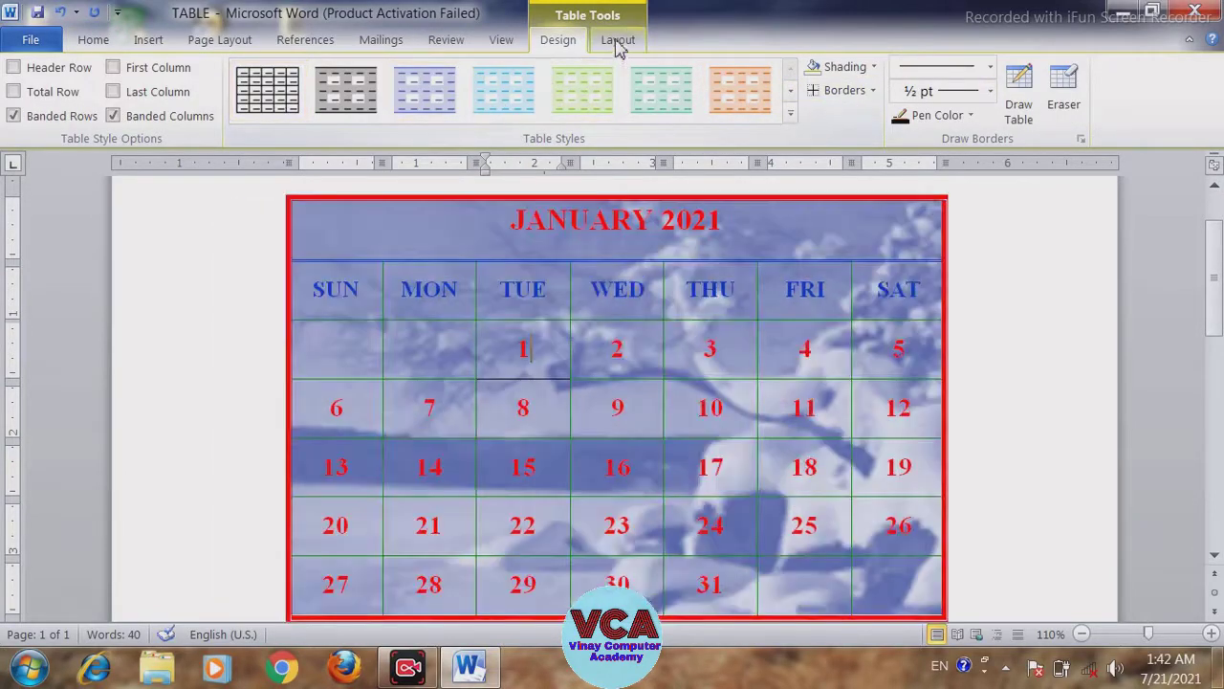
click(618, 40)
click(770, 332)
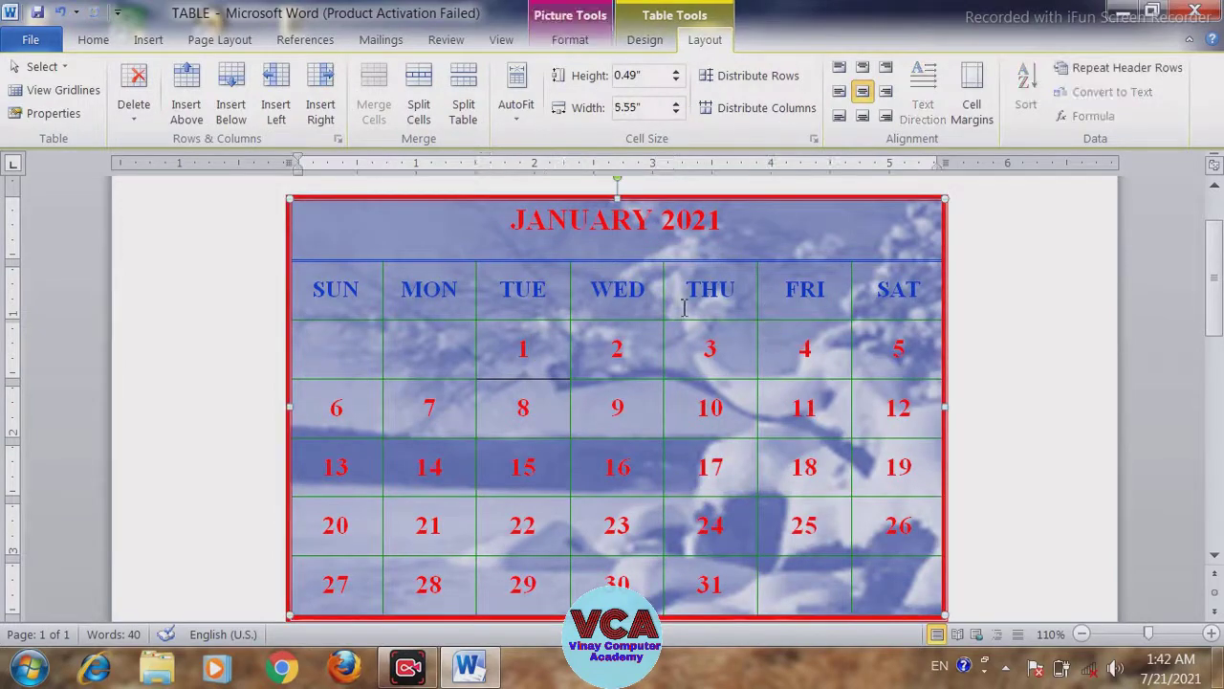
Step: Save the TABLE document
click(32, 41)
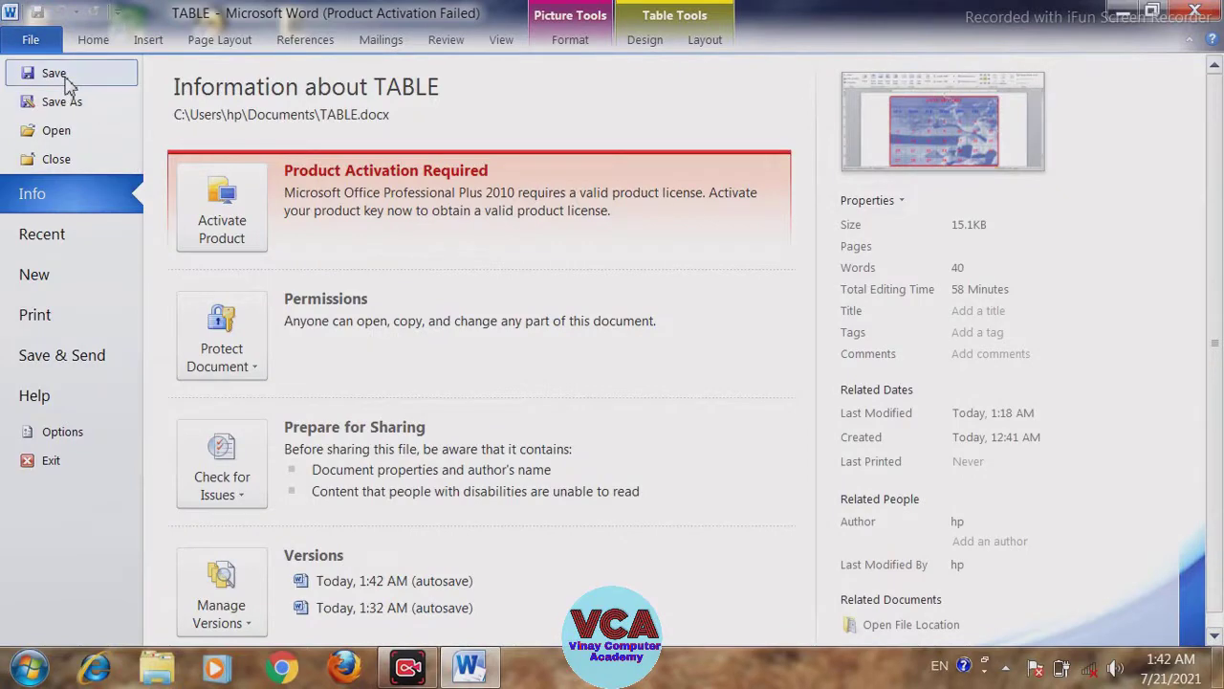
click(54, 74)
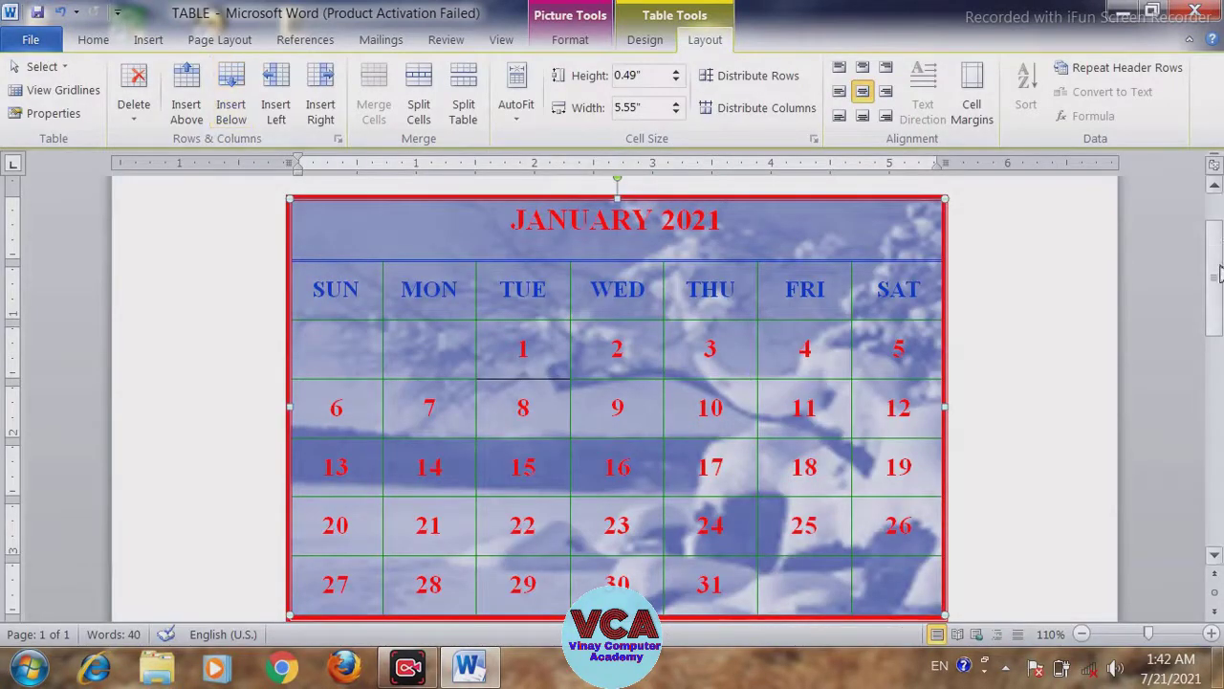
Step: Add three blank lines below the calendar table
drag(1218, 274, 1219, 304)
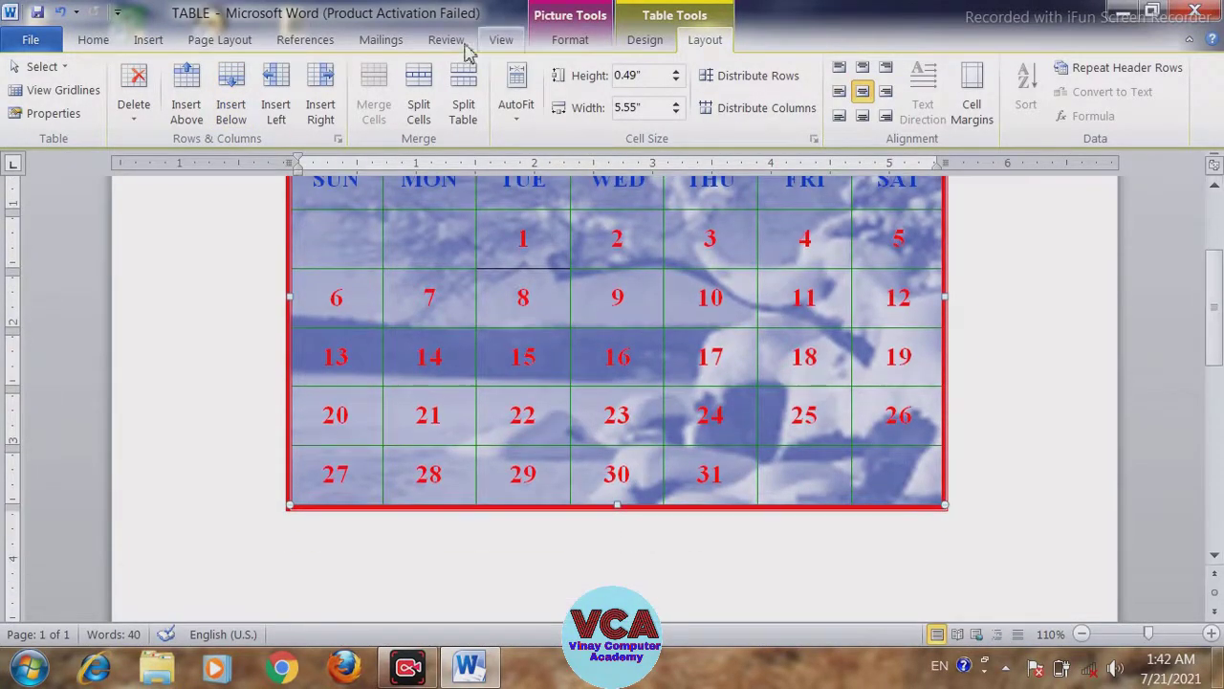
click(153, 41)
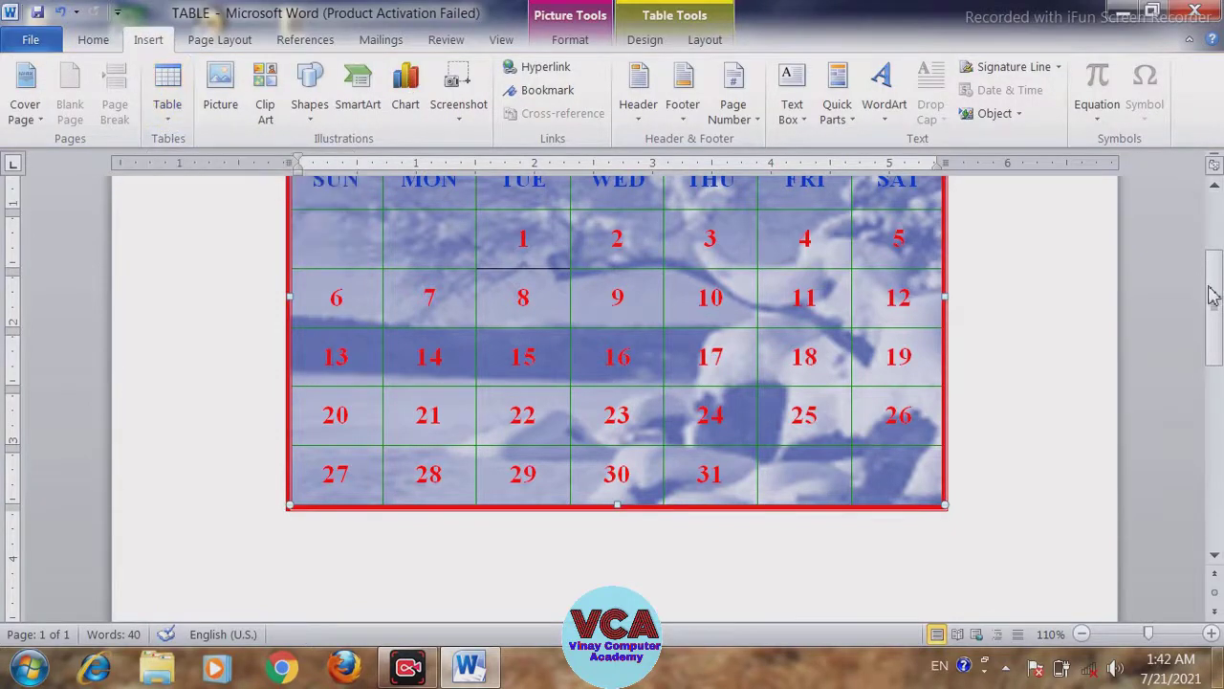
drag(1215, 299, 1215, 329)
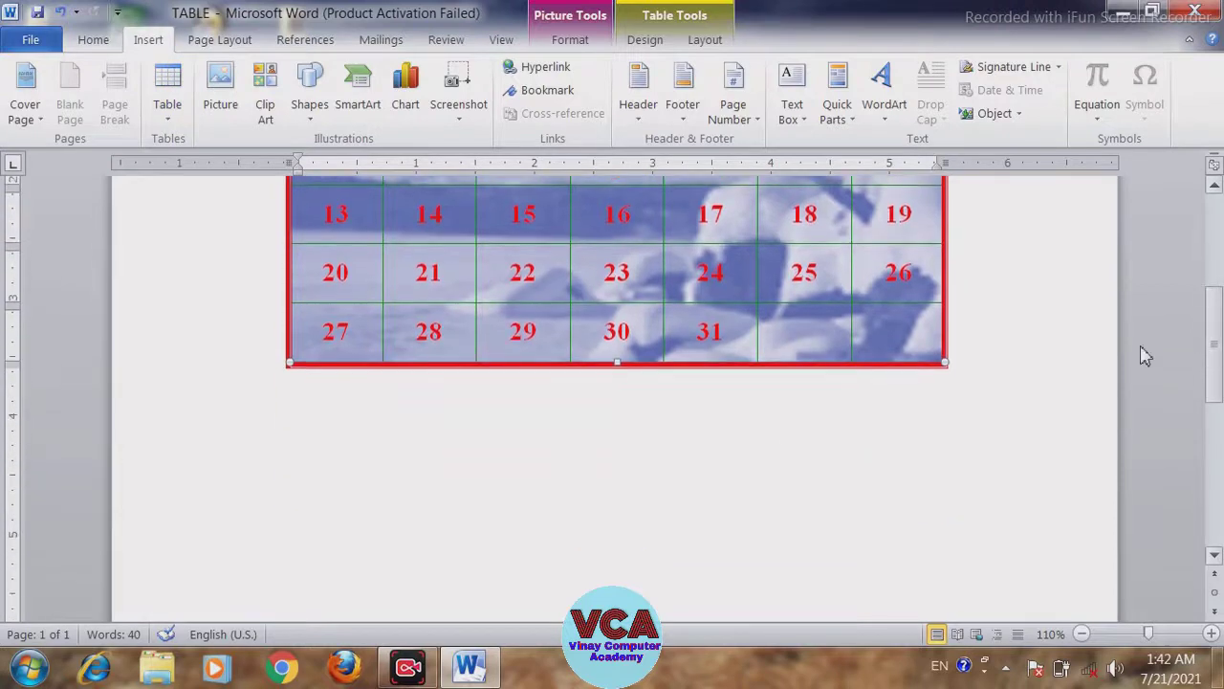
click(347, 424)
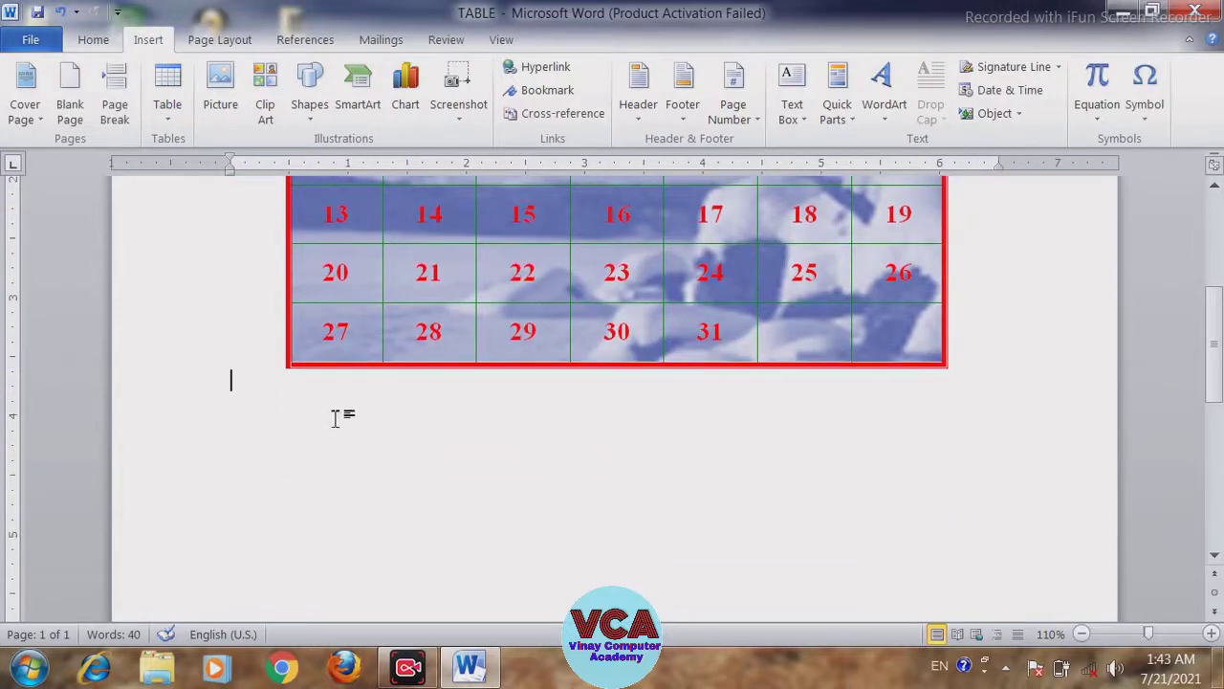
key(Return)
key(Return)
key(Return)
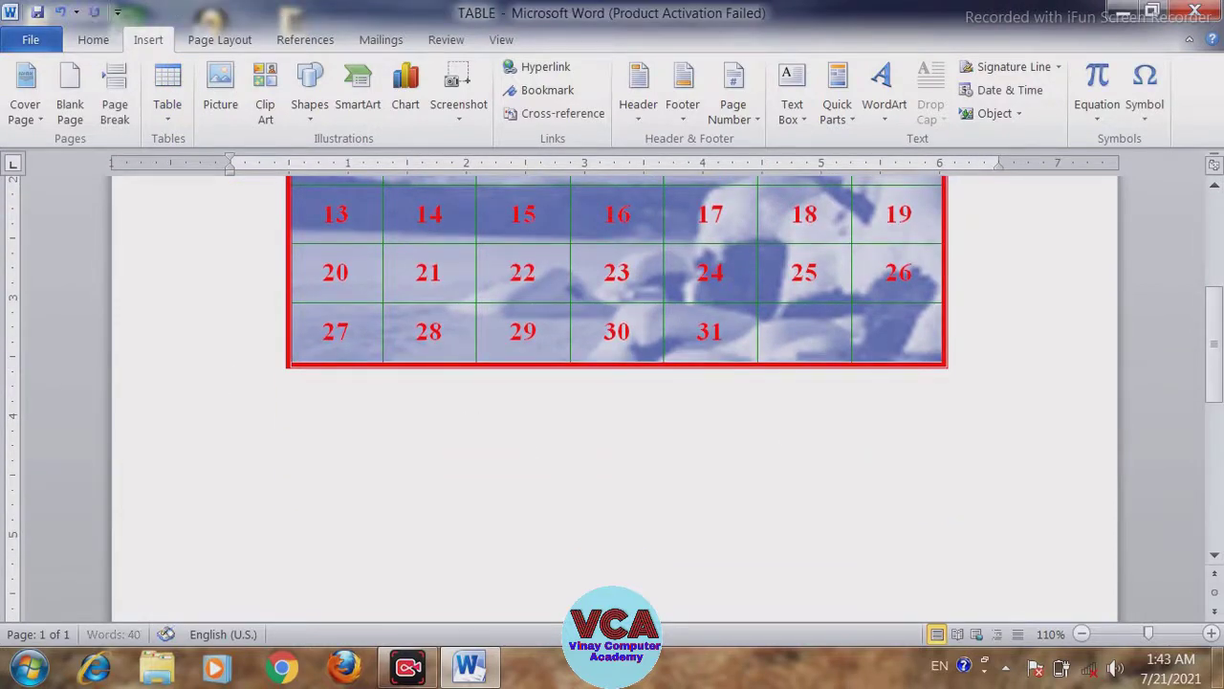
Step: Insert an embedded Excel spreadsheet below the calendar and dismiss the Office activation wizard
click(169, 115)
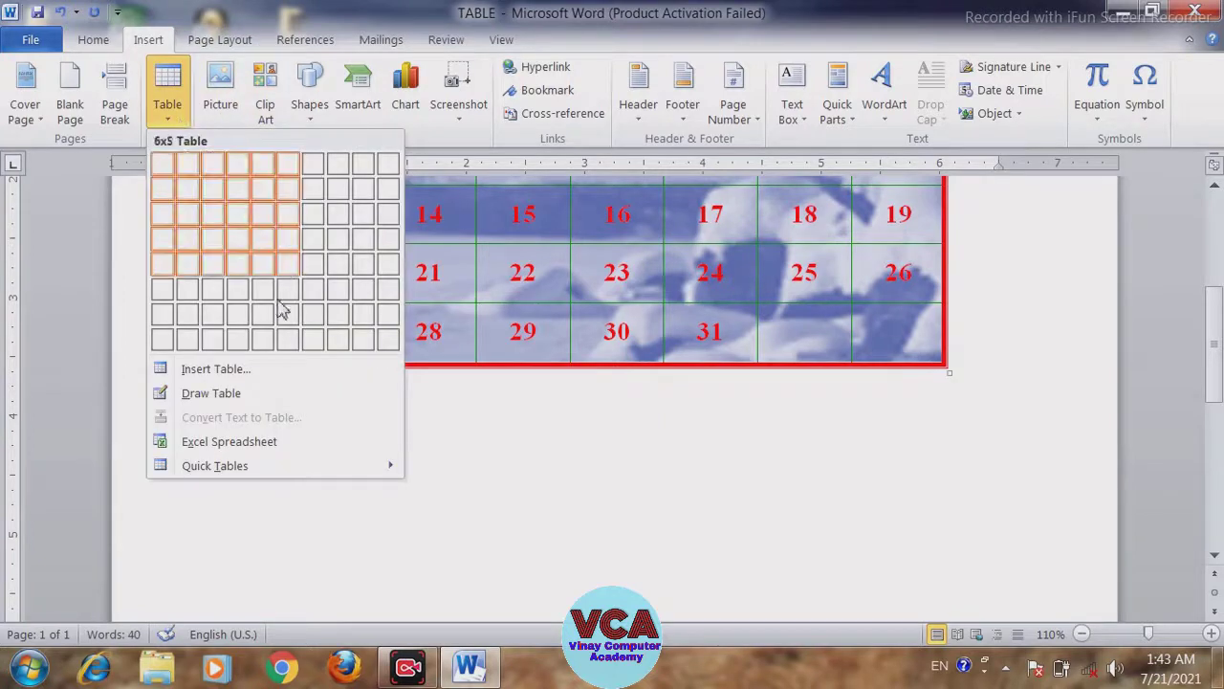
click(230, 394)
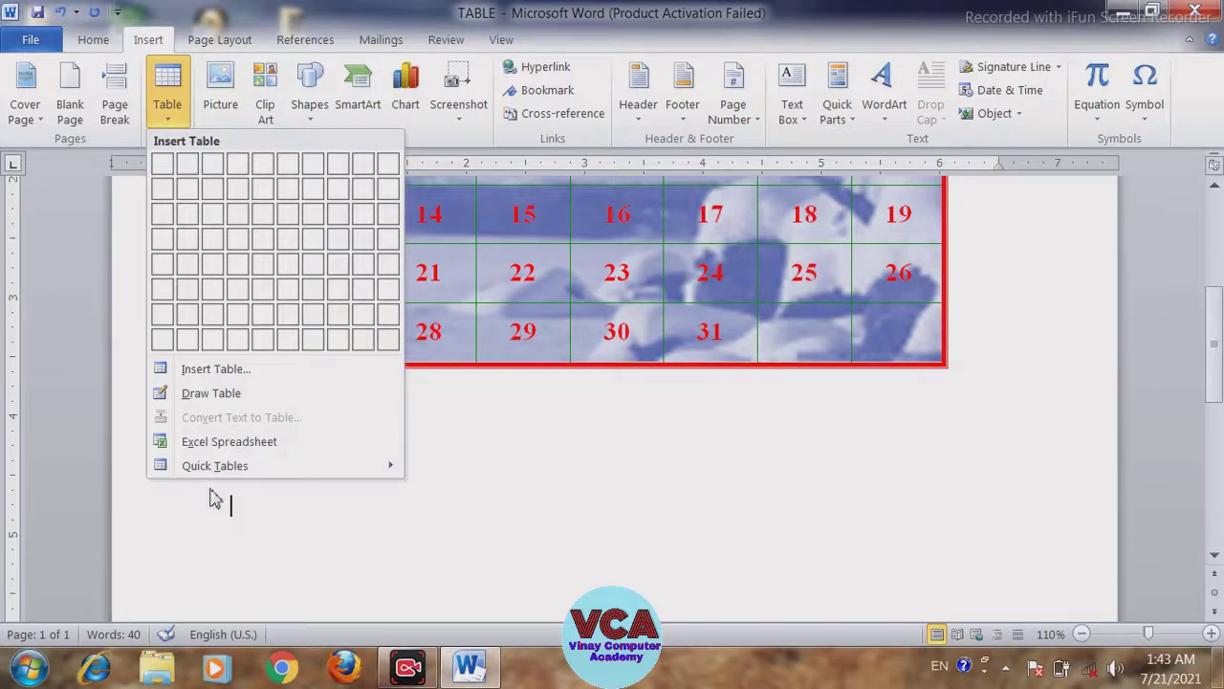
mouse_move(213, 450)
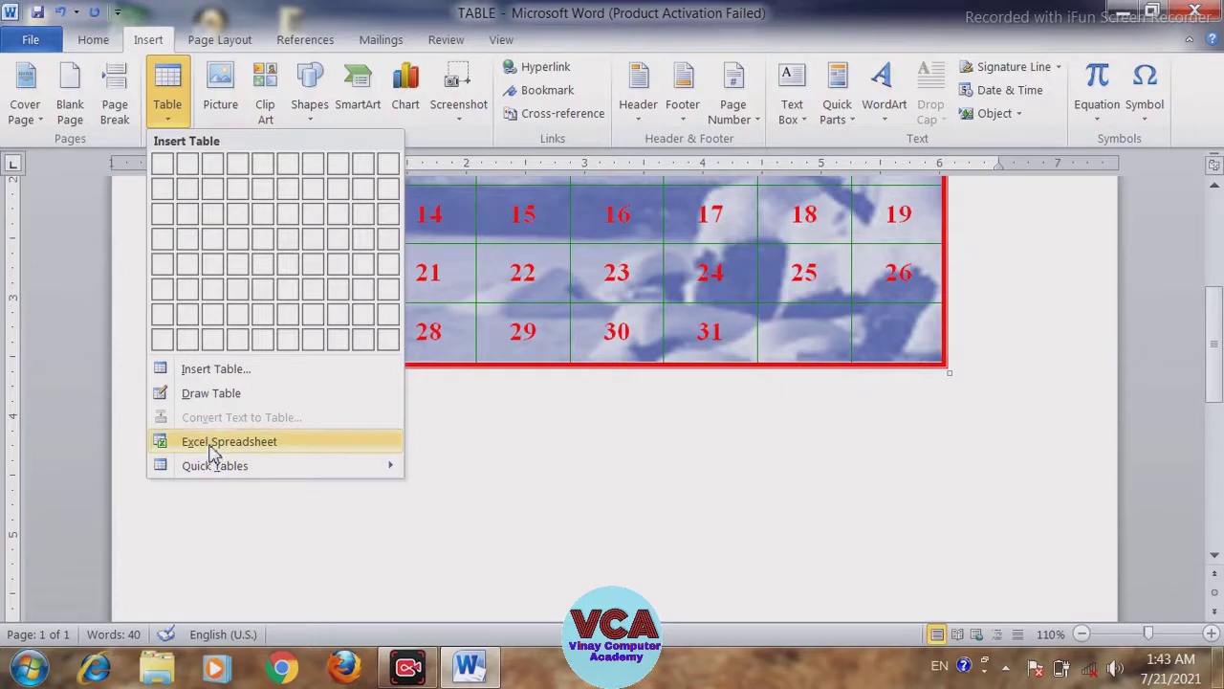
click(214, 444)
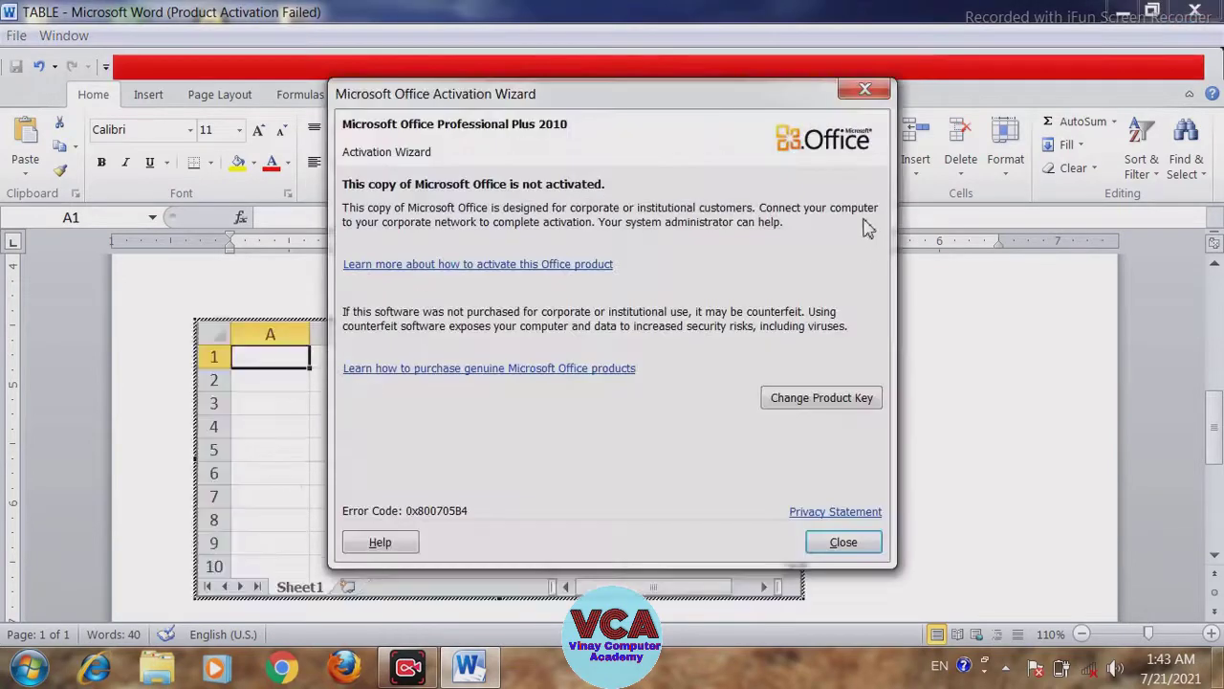
click(867, 93)
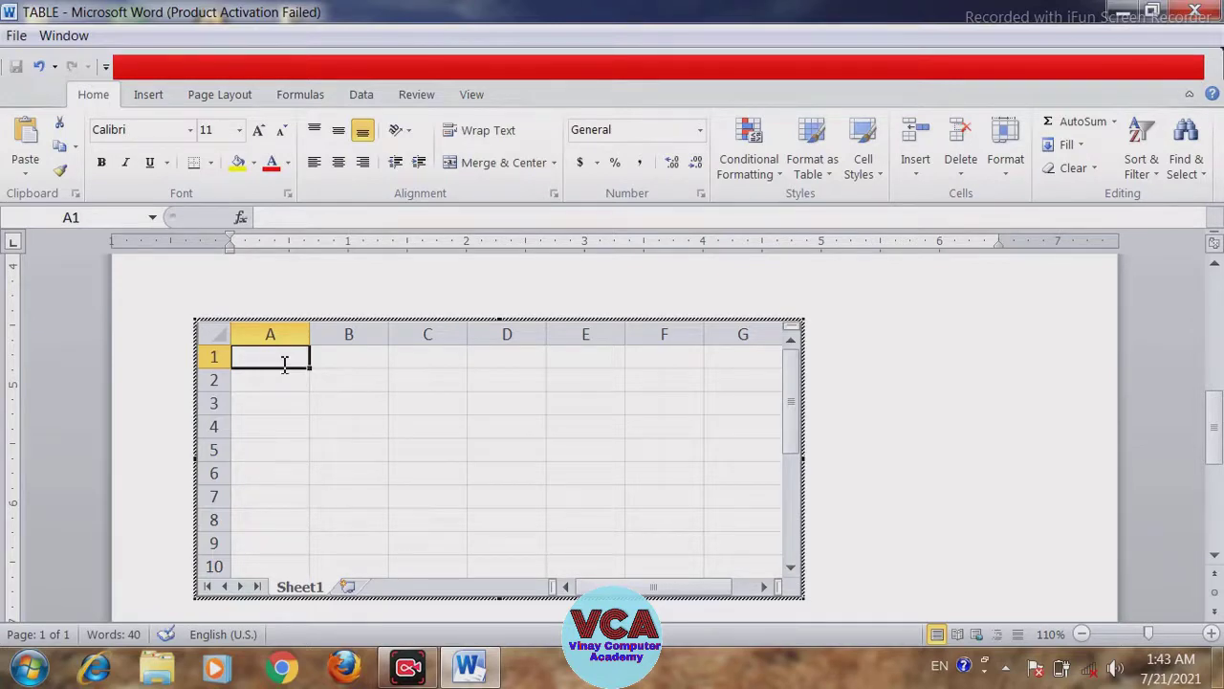
Step: Enter 1 and 2 in cells A1 and A2, and 2 and 4 in cells B1 and B2
text(1)
key(Return)
text(2)
key(Tab)
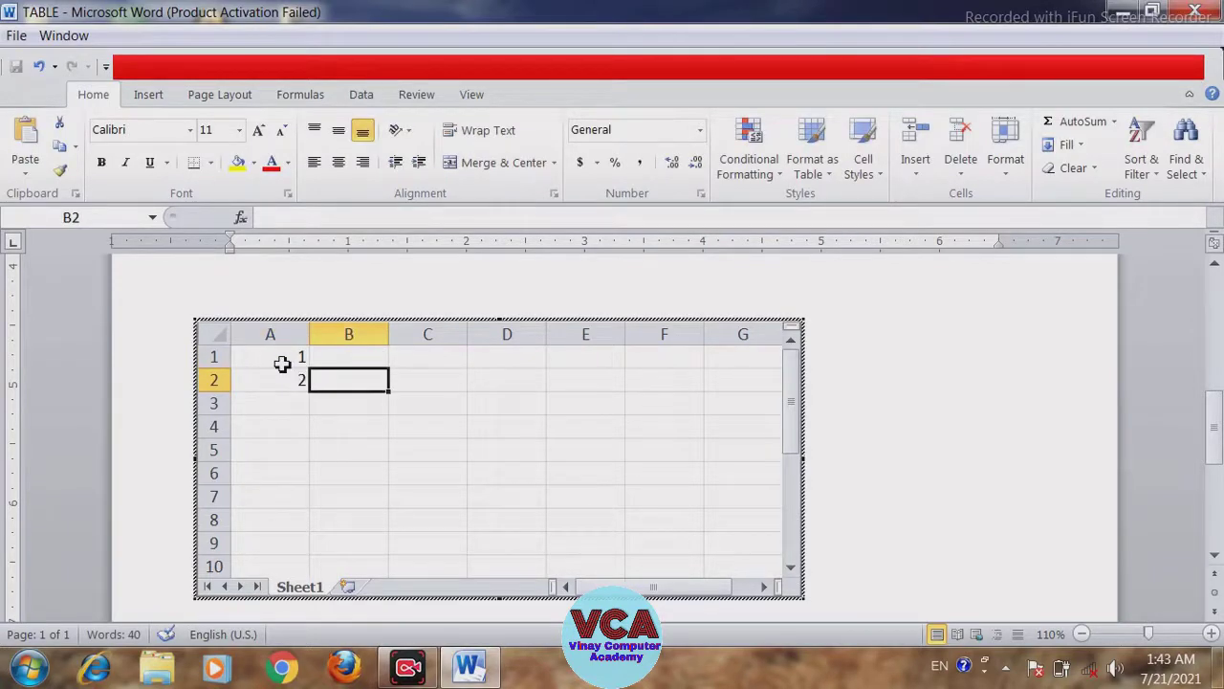
key(Tab)
key(Left)
key(Up)
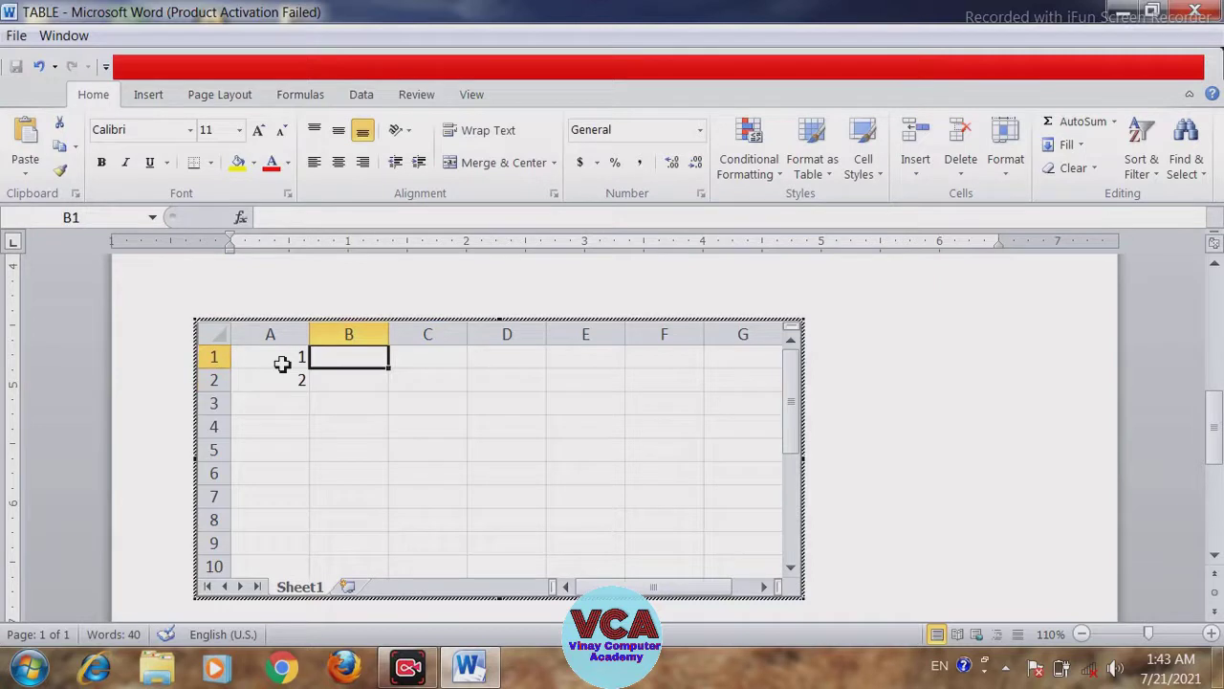
text(2)
key(Return)
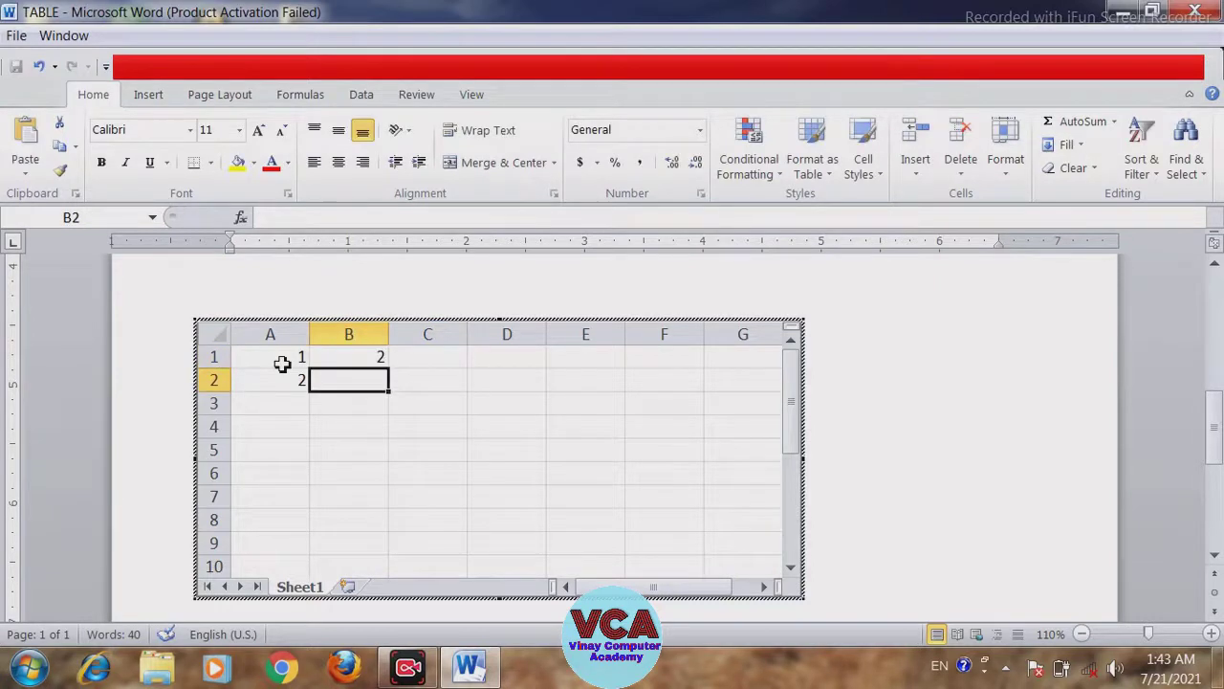
text(4)
click(424, 417)
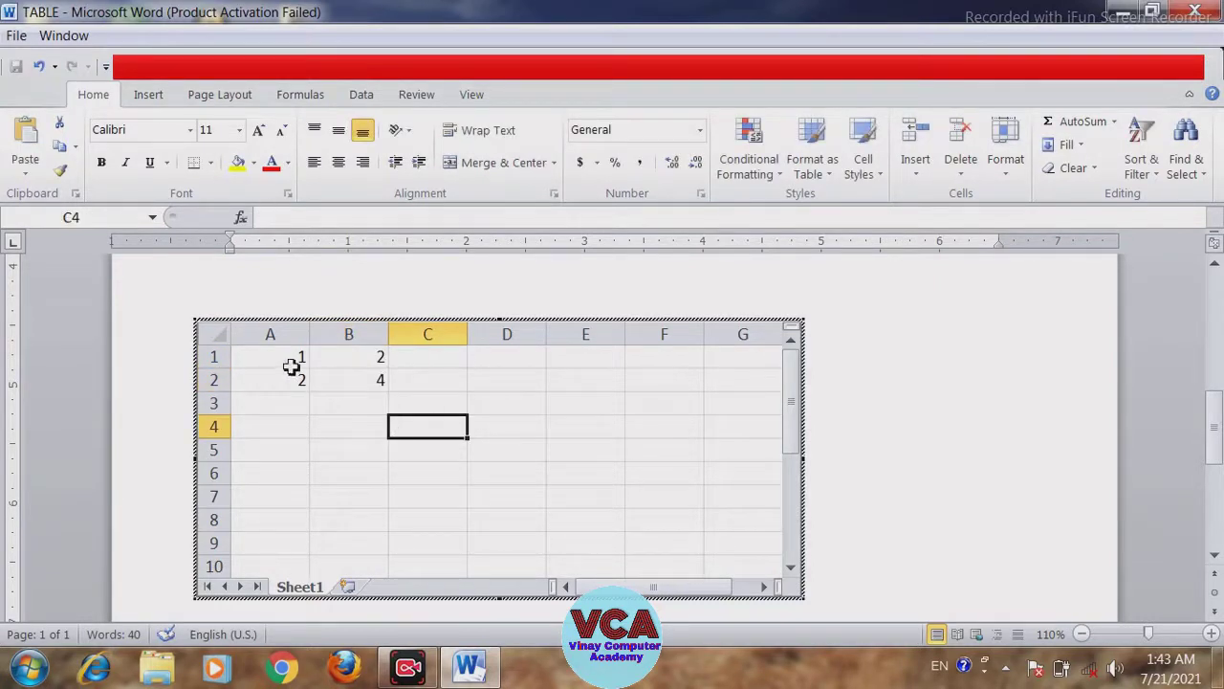
Step: Extend the A1:B2 number pattern through G10 as a multiplication table and return to the document
drag(295, 363, 757, 577)
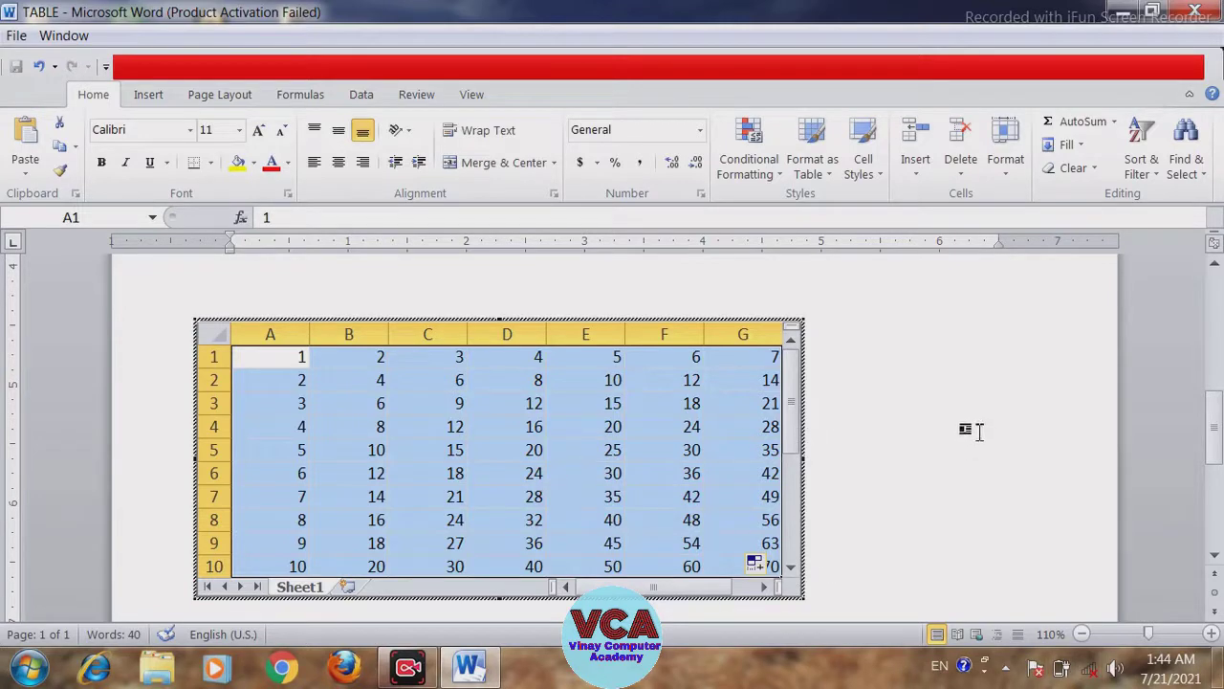
click(977, 432)
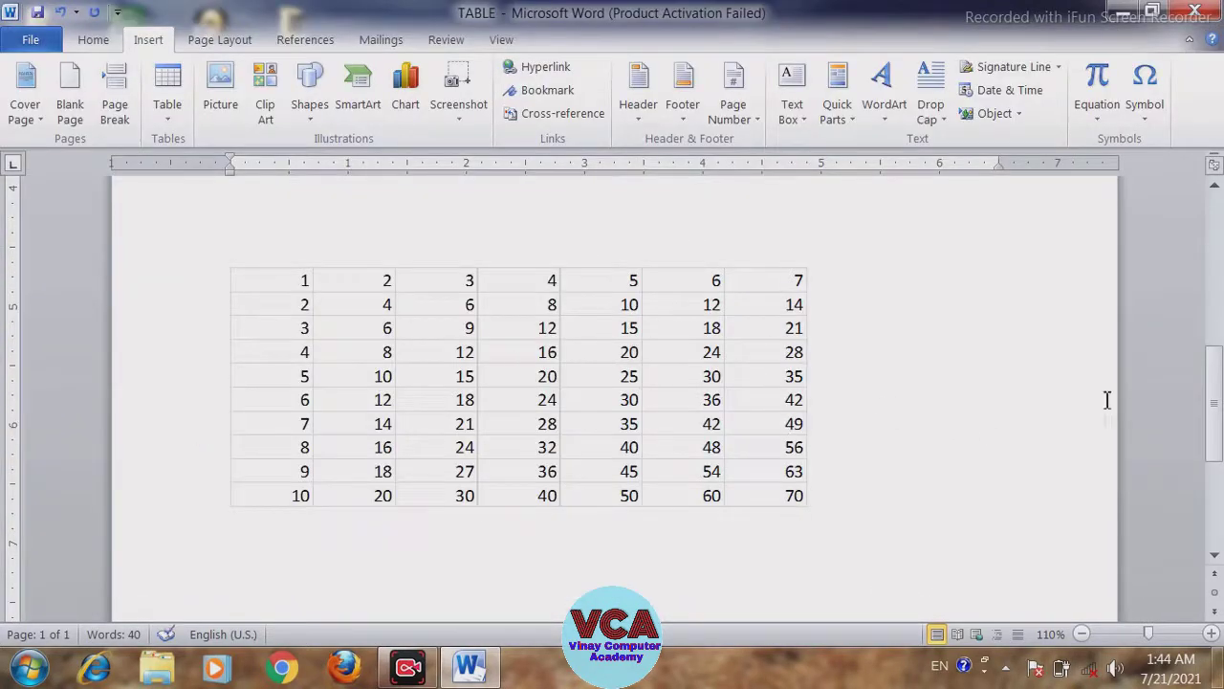
Step: Shrink the embedded spreadsheet to about 3.6" wide and 1.5" high, and add a new line after it
scroll(1213, 387, up, 3)
scroll(1212, 387, down, 2)
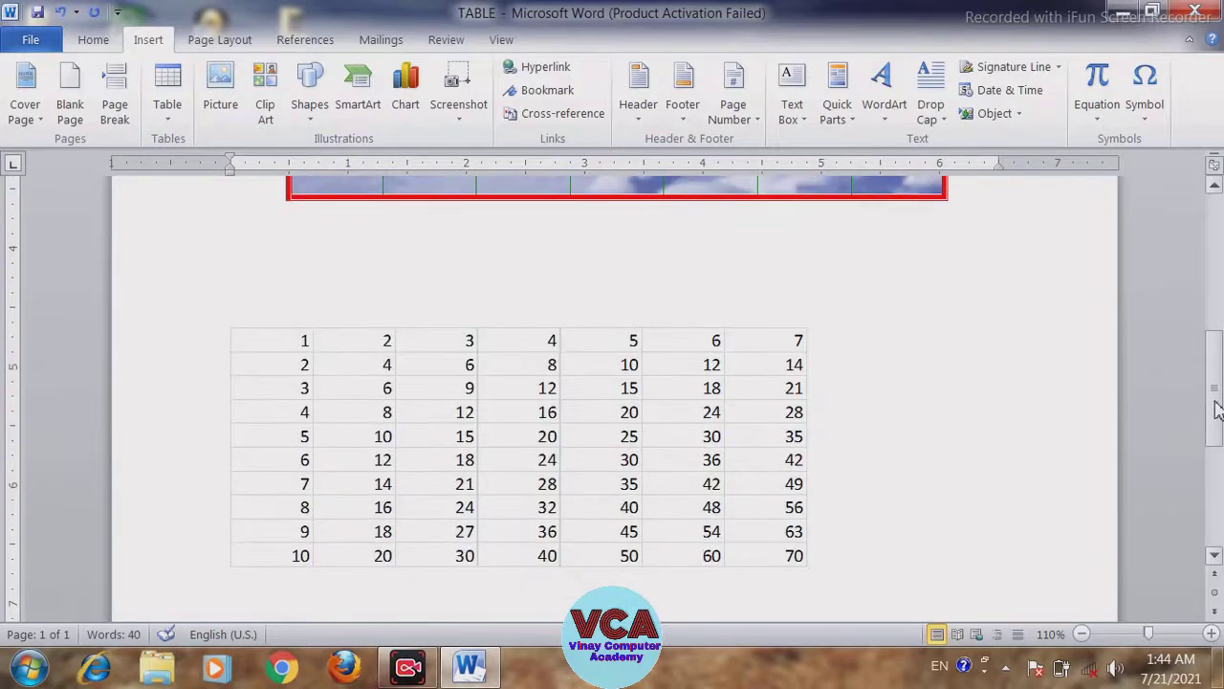
click(541, 457)
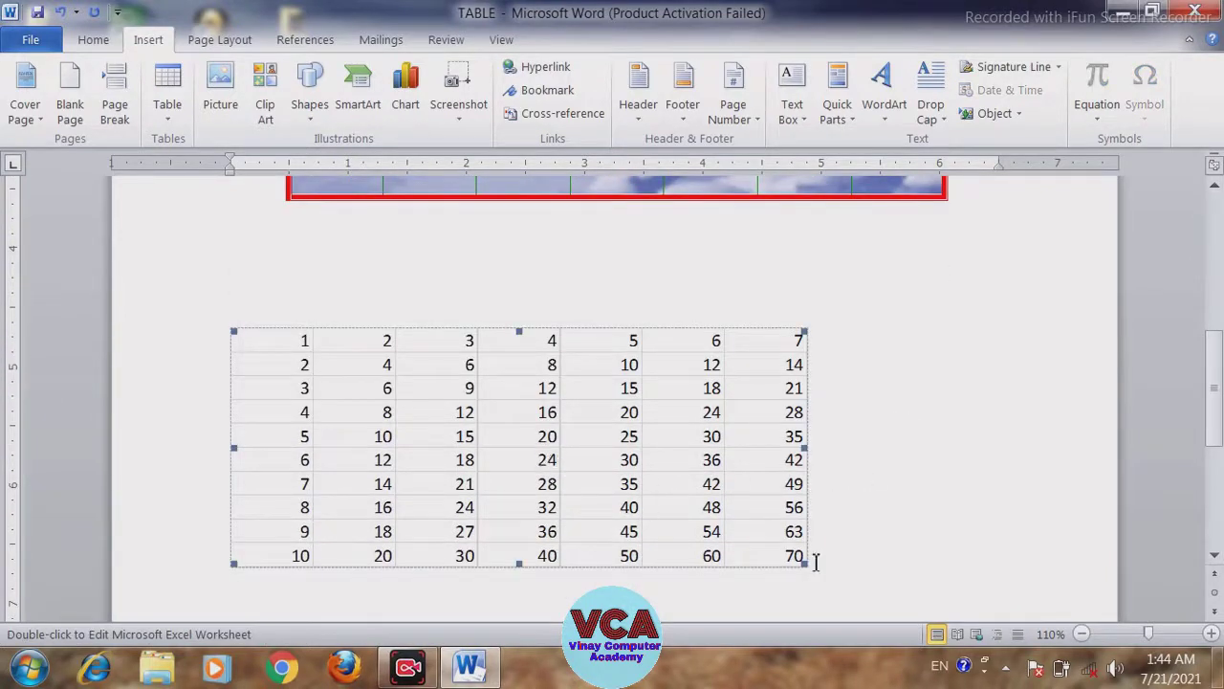
drag(806, 565, 656, 499)
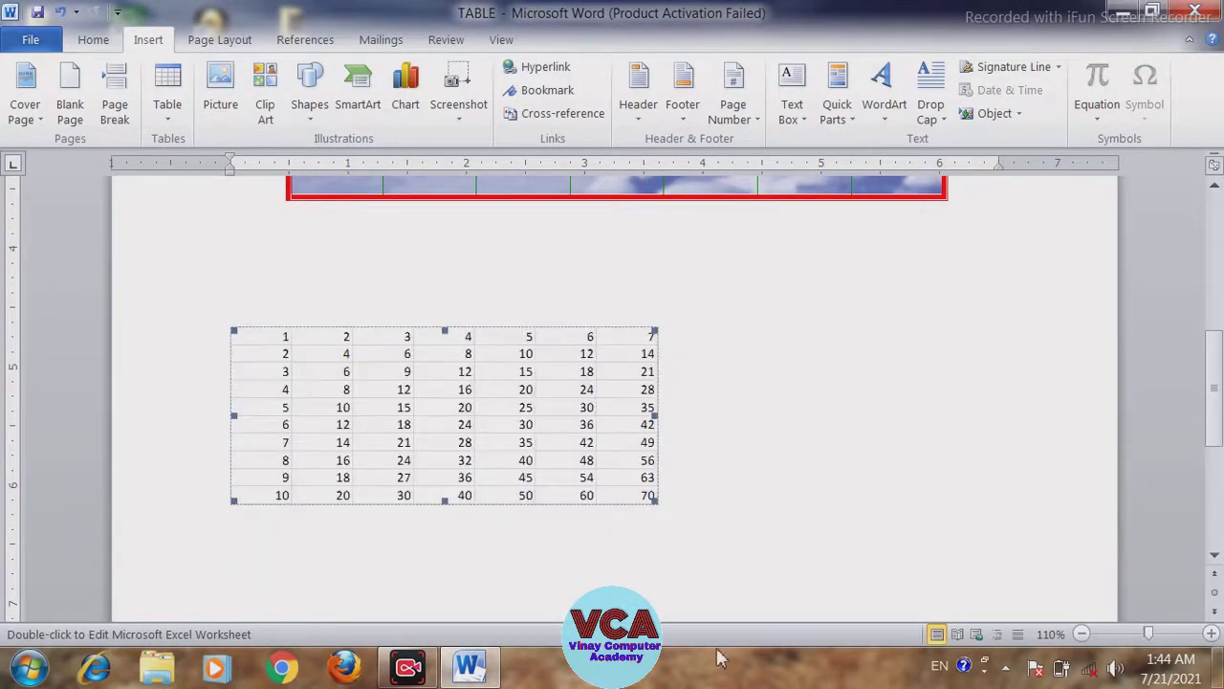
click(697, 498)
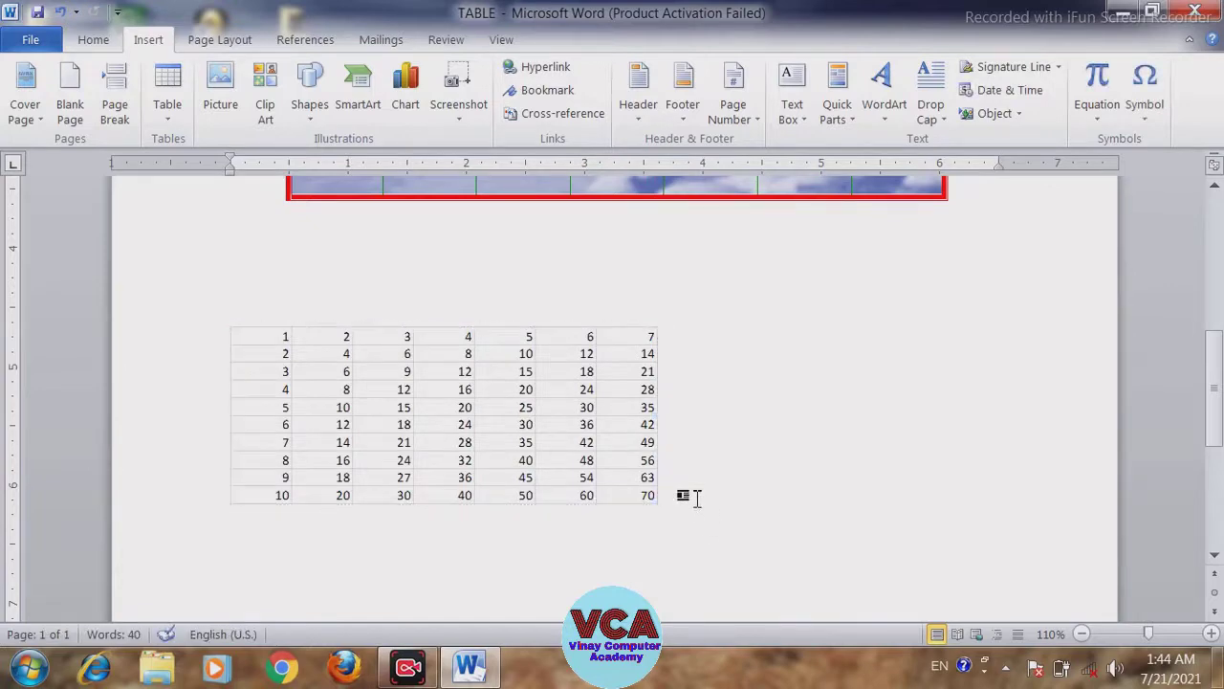
key(Return)
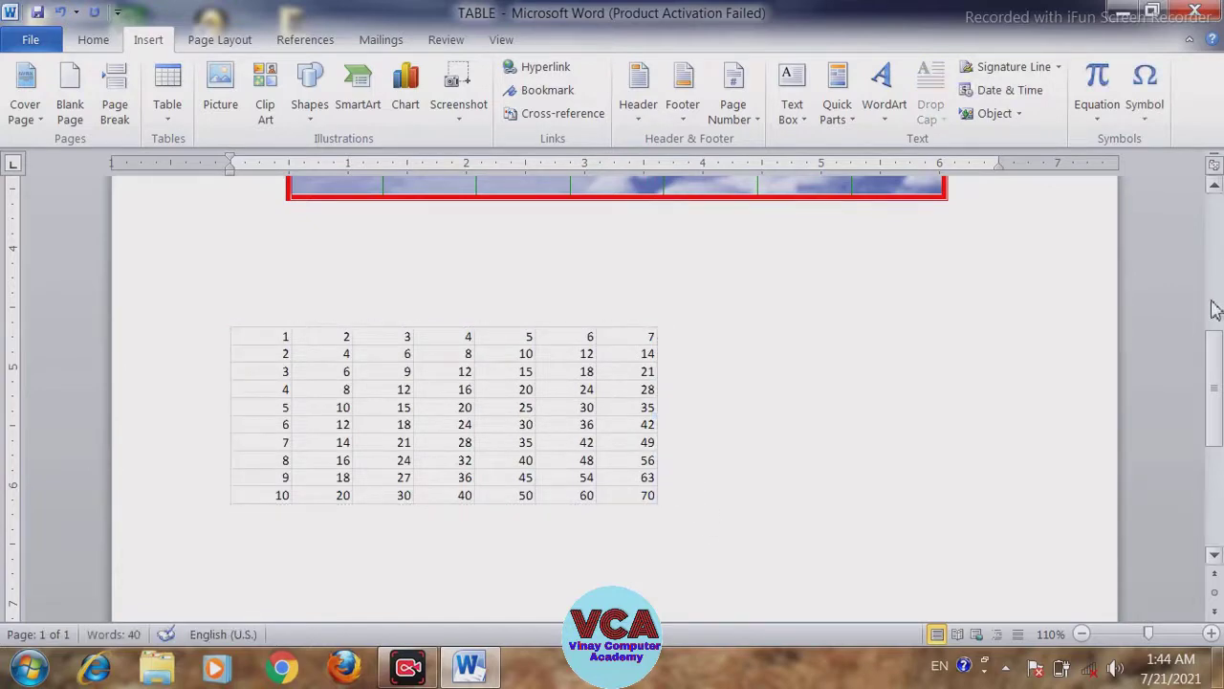
Step: Insert the Calendar 2 quick table below the embedded spreadsheet and change its month heading to JUNE
drag(1216, 378, 1215, 413)
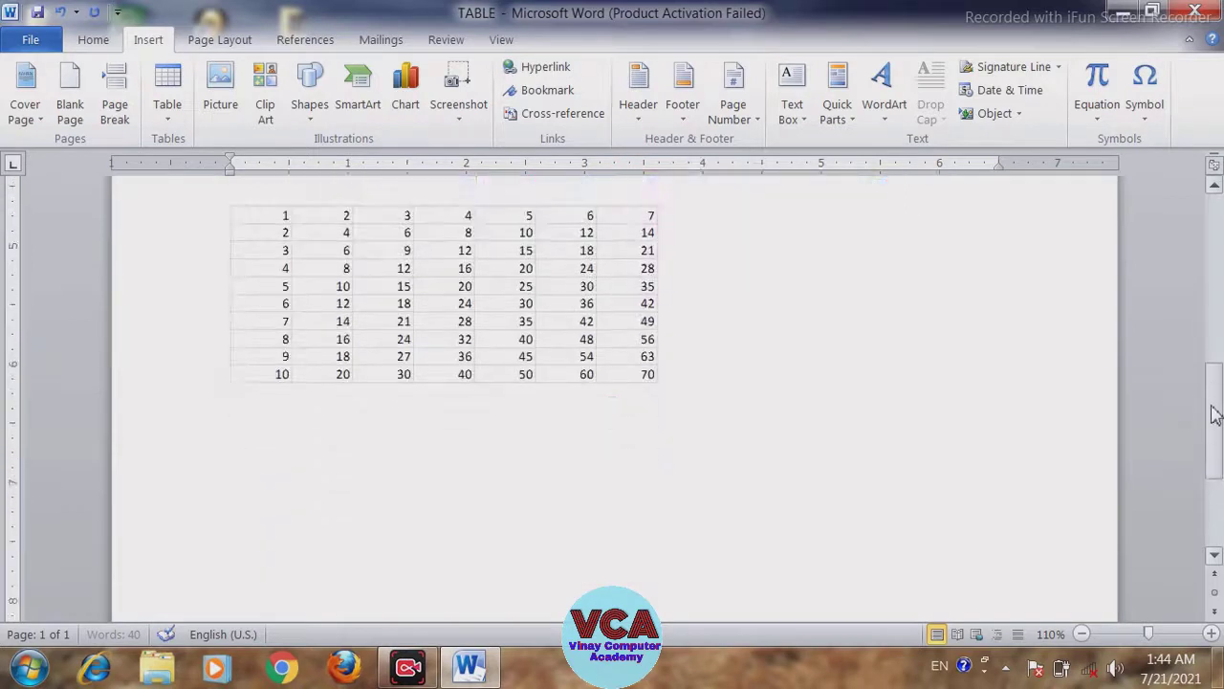
click(173, 116)
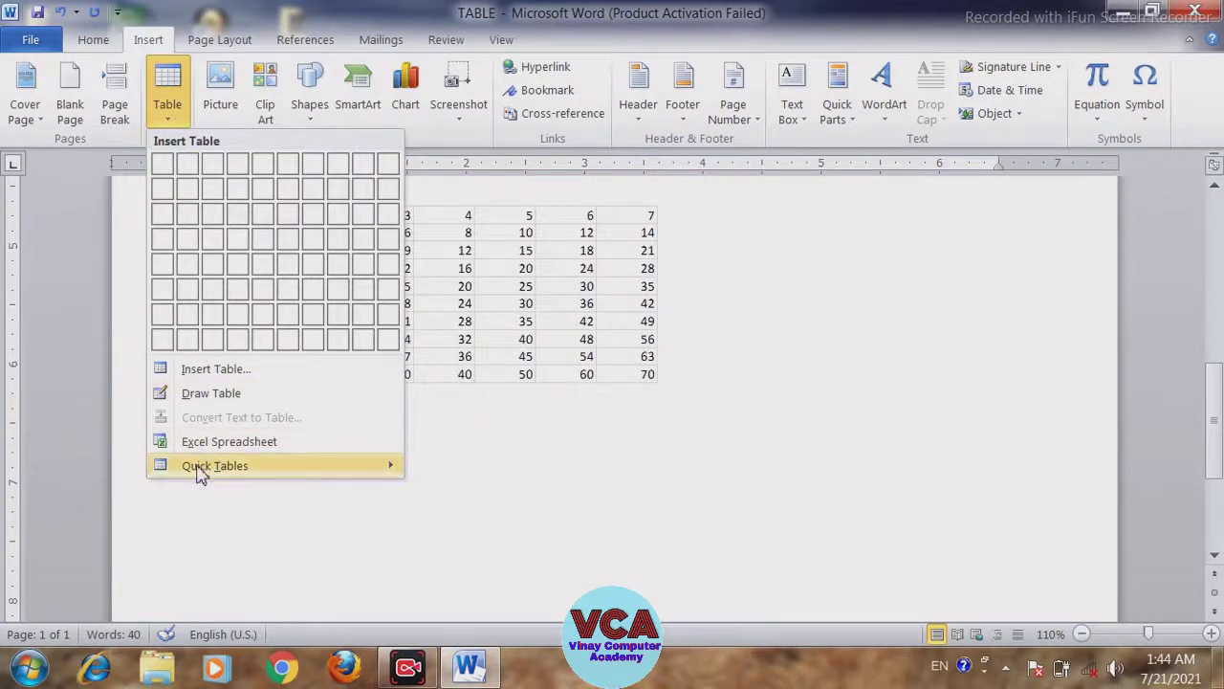
mouse_move(258, 475)
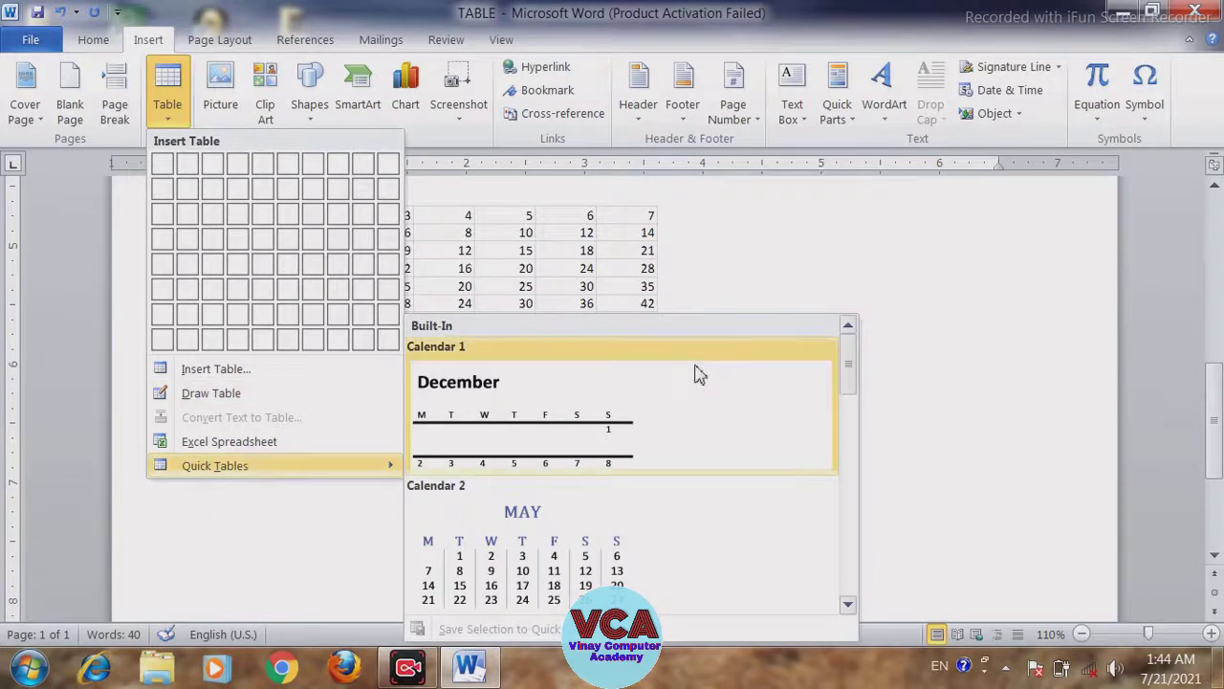
scroll(849, 380, down, 3)
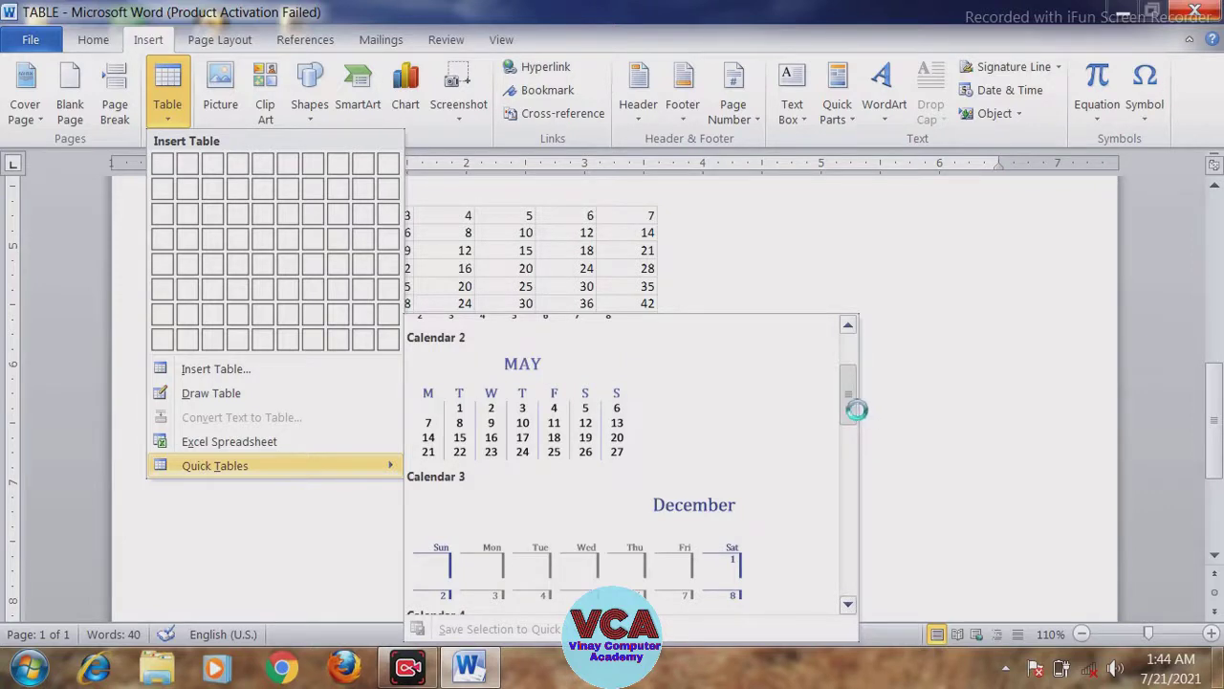
scroll(856, 411, down, 3)
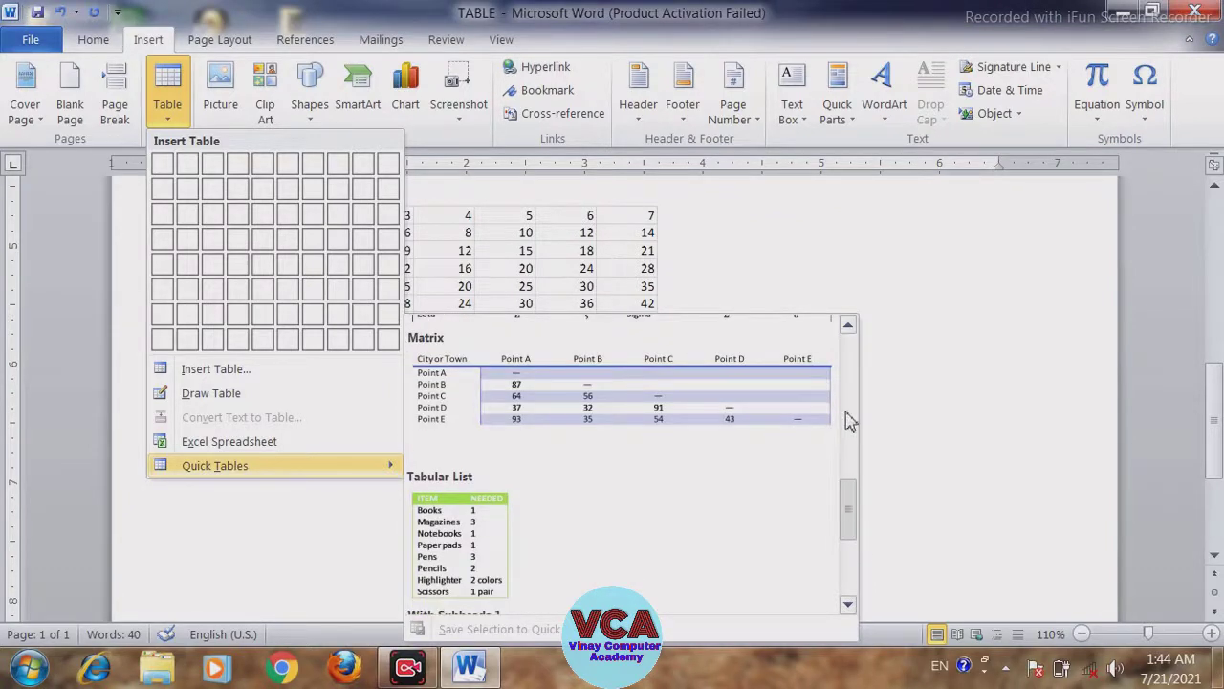
drag(850, 520, 850, 371)
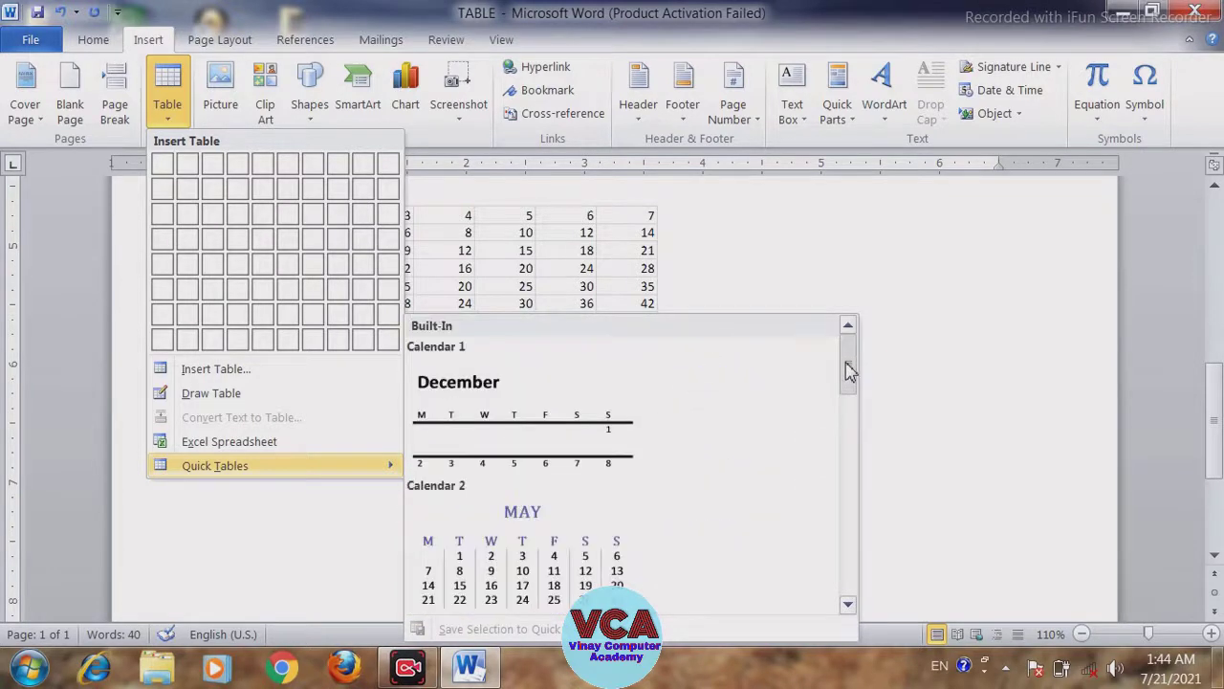
click(533, 564)
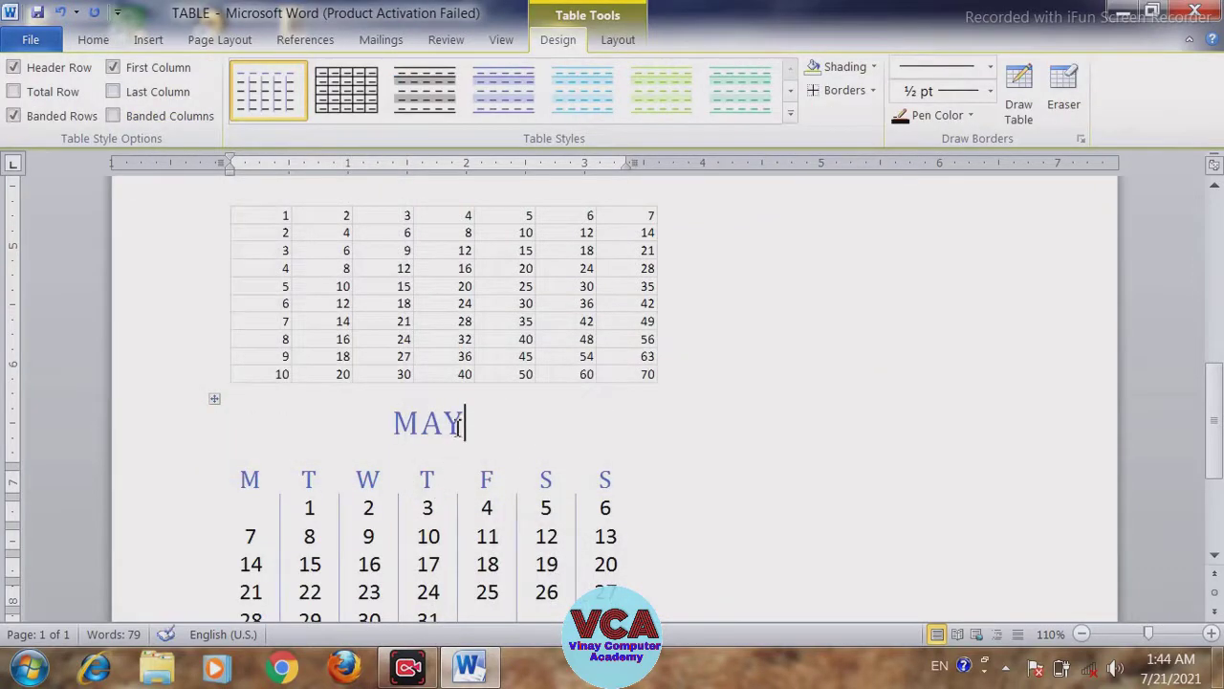
drag(465, 424, 393, 424)
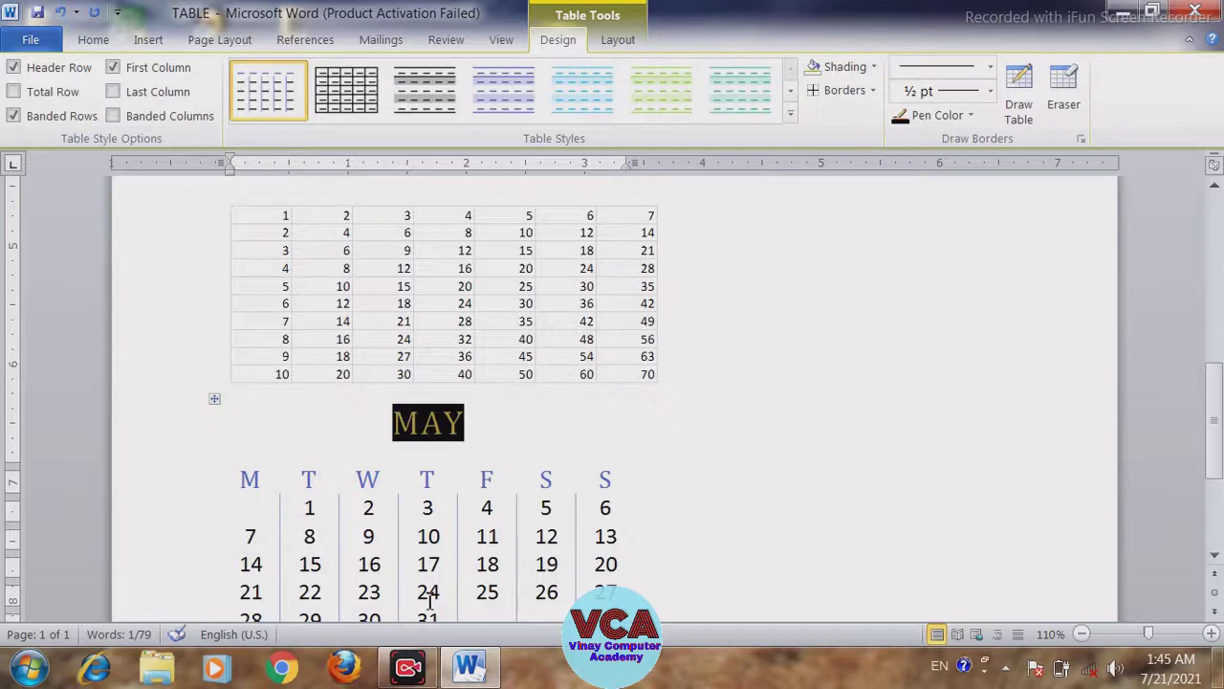
text(JUNE)
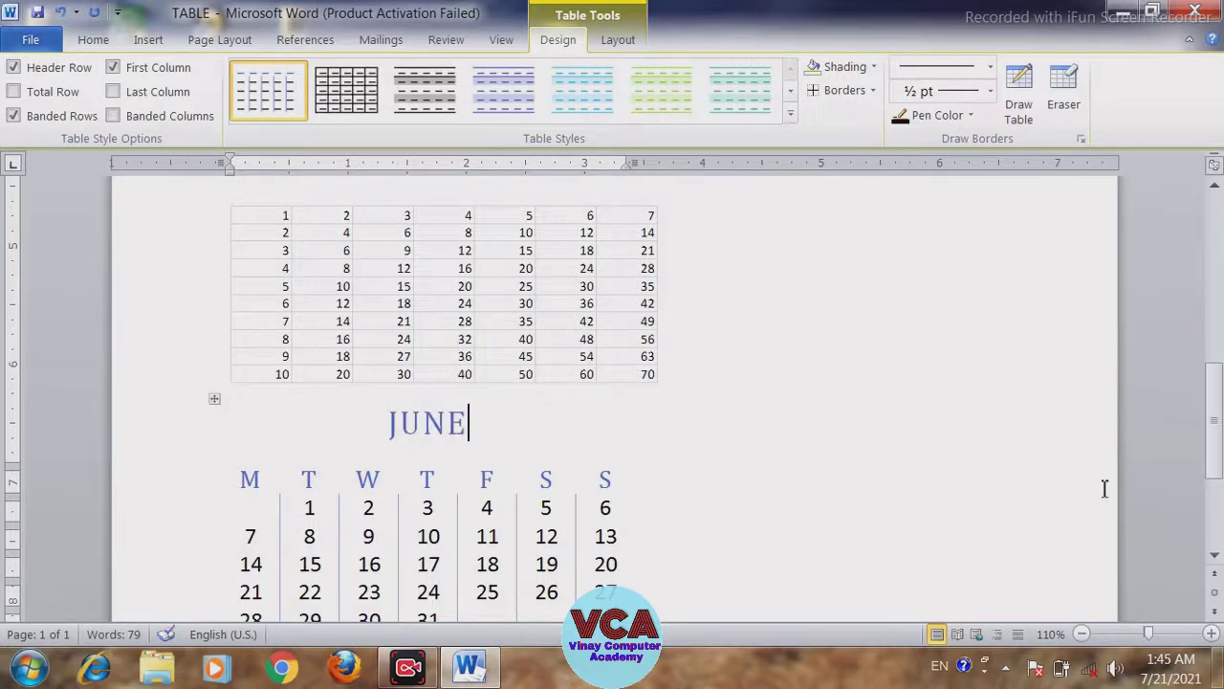
Step: Clear the first Tuesday in the June calendar and renumber that week's Wednesday through Sunday as 1 to 5
scroll(826, 455, down, 2)
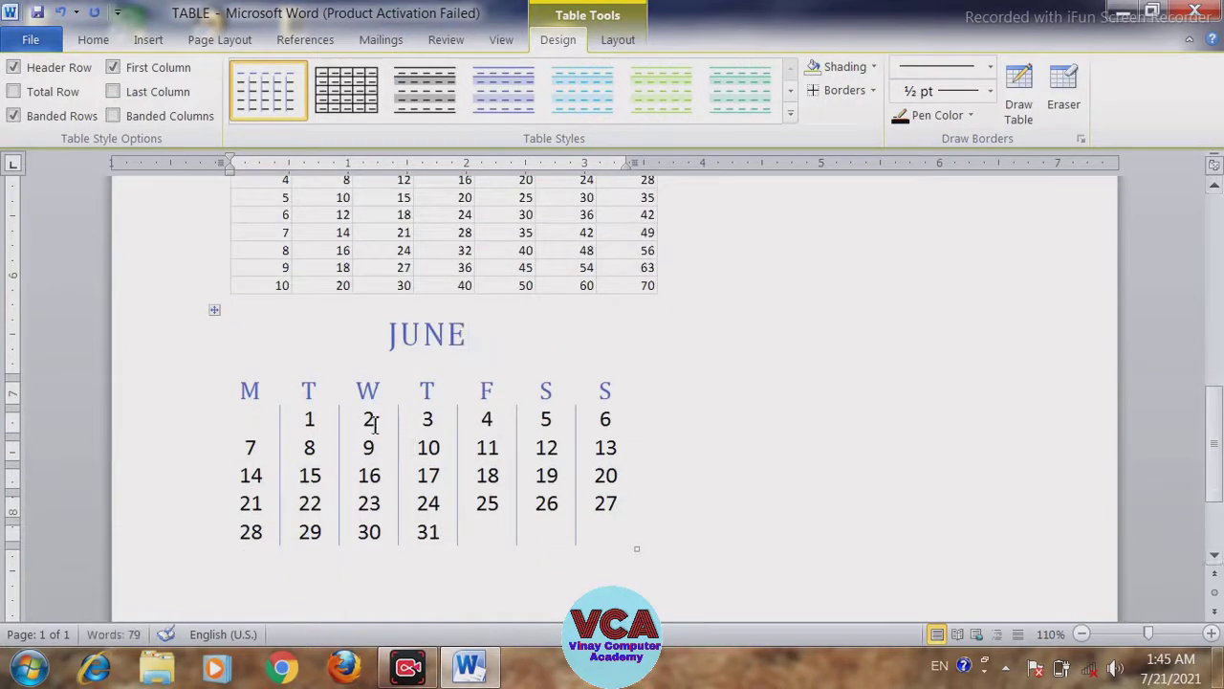
drag(324, 424, 364, 420)
key(Delete)
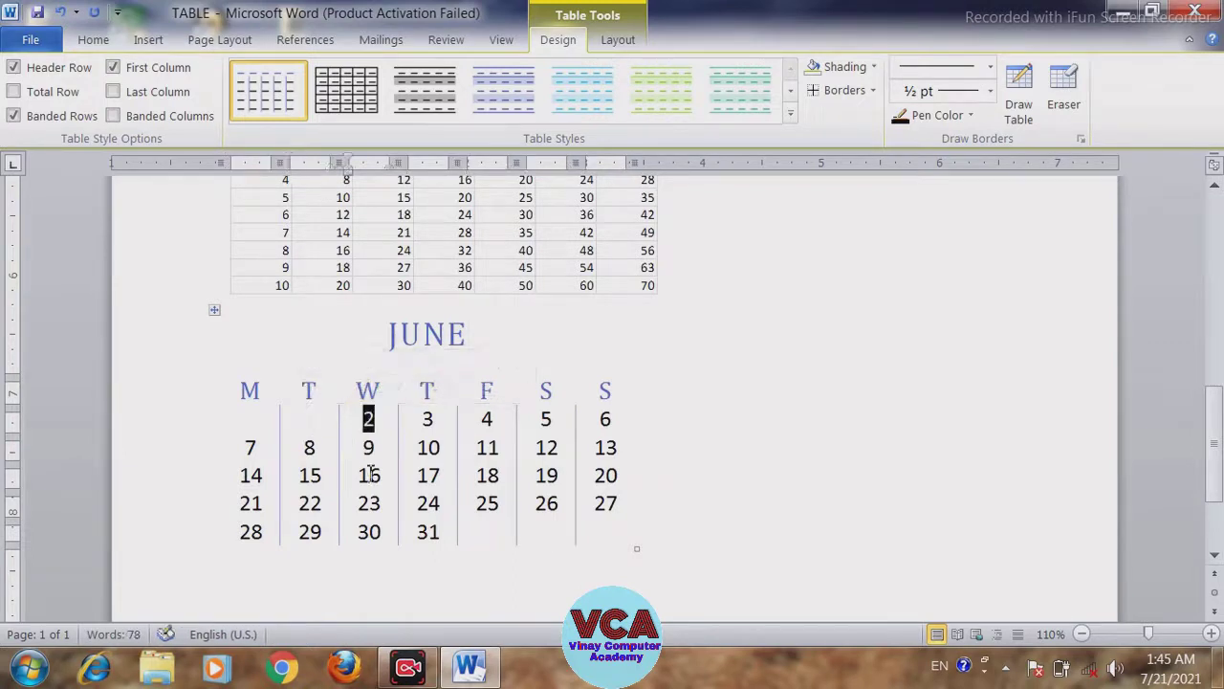
text(1)
key(Tab)
text(2)
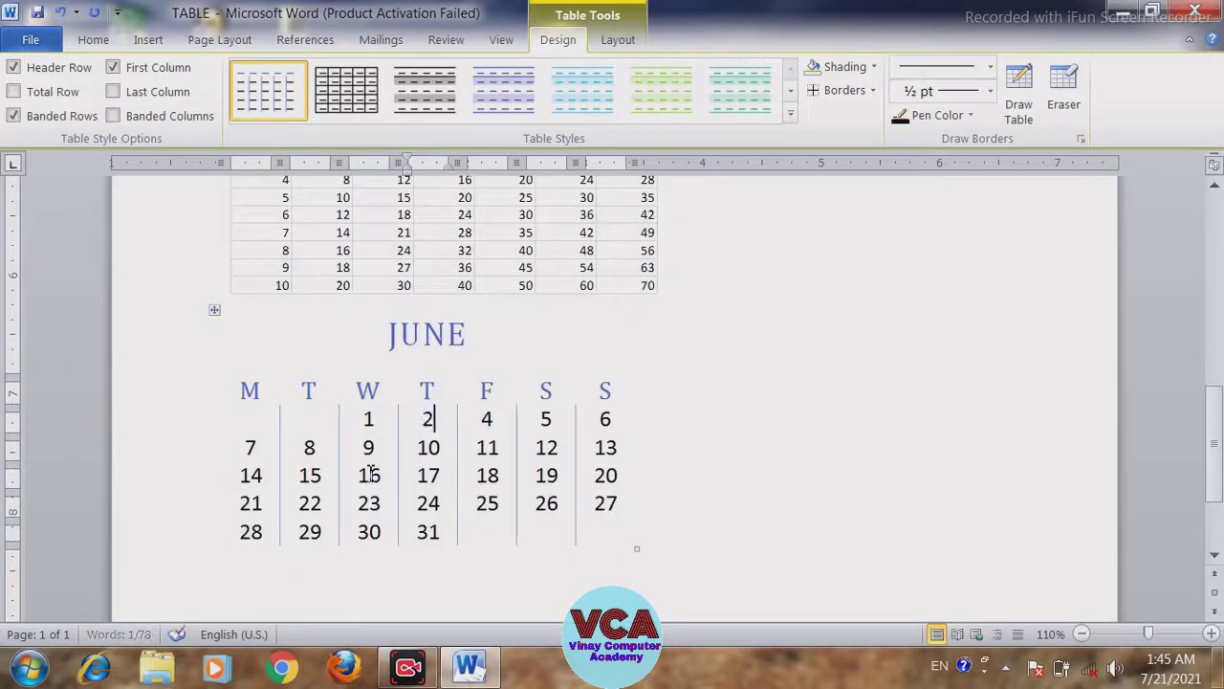
key(Tab)
text(3)
key(Tab)
text(4)
key(Tab)
text(5)
key(Tab)
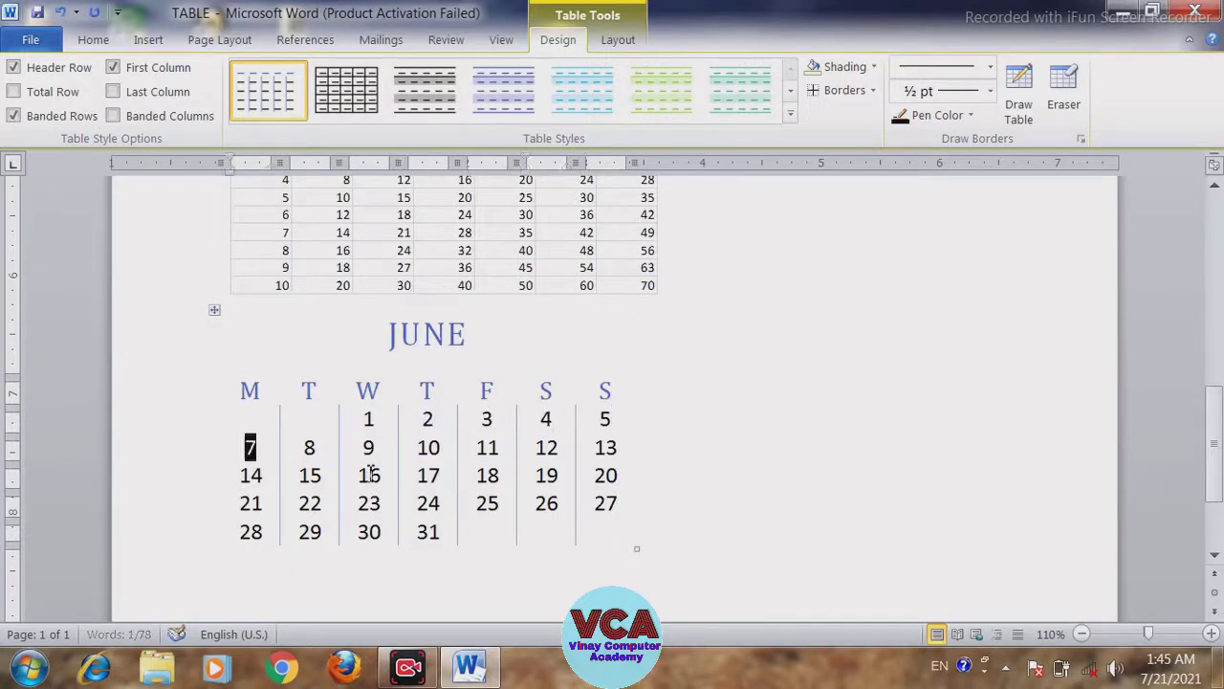
Step: Renumber Monday through Wednesday of the June calendar's second week as 6, 7 and 8
text(6)
key(Tab)
text(7)
key(Tab)
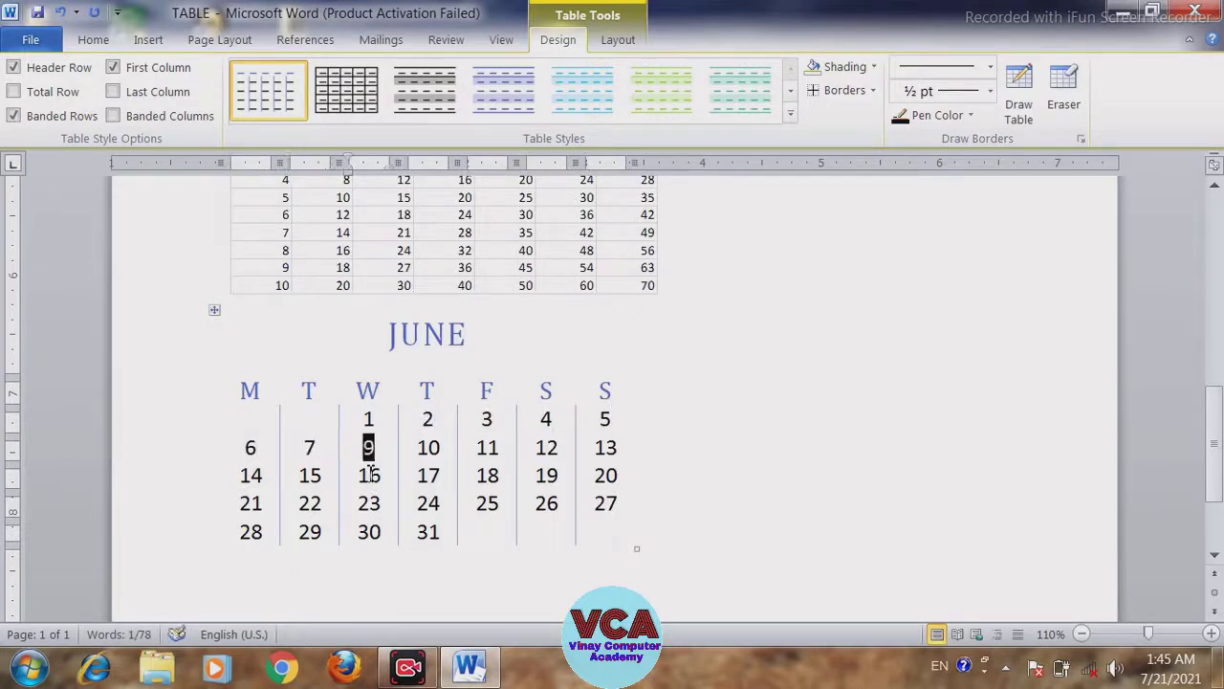
text(8)
key(Tab)
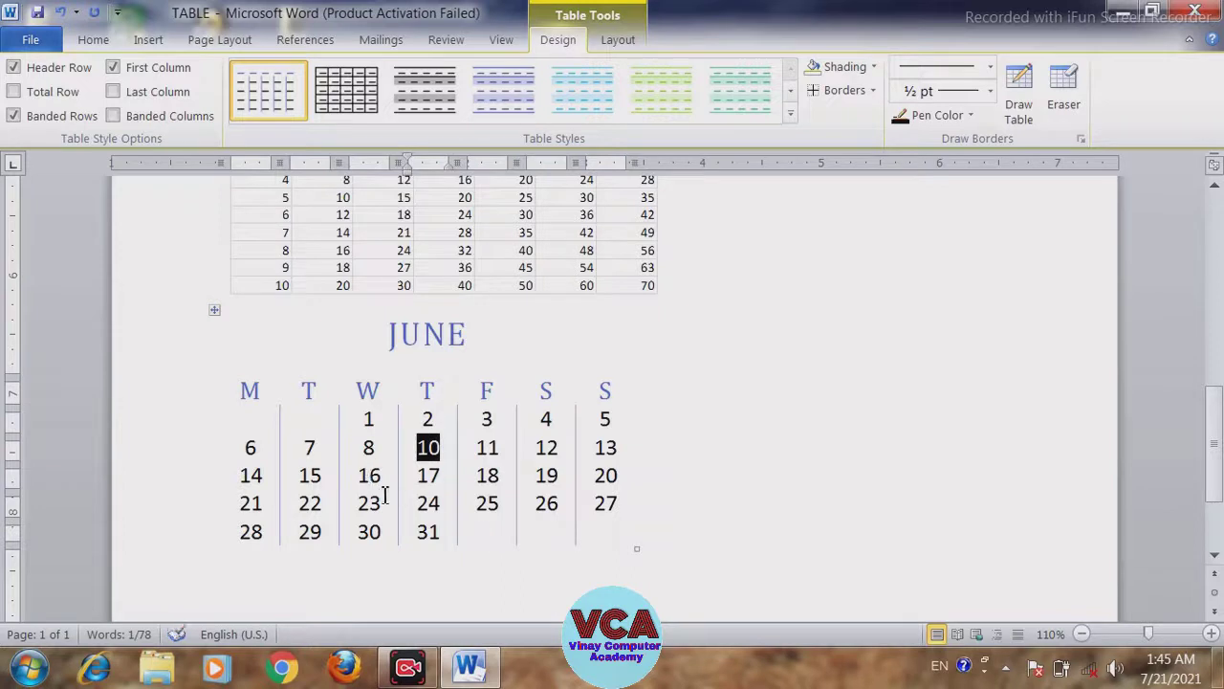
Step: Review the built-in Quick Tables choices and the January 2021 calendar at the start of the document
click(144, 40)
click(168, 94)
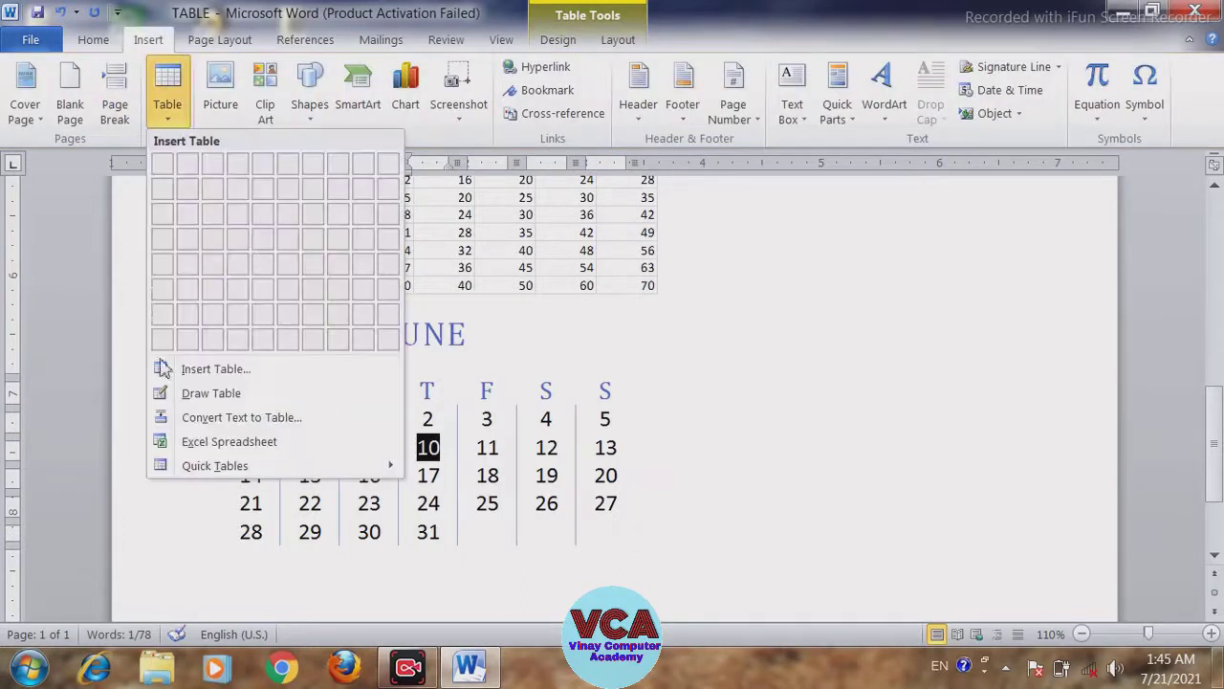
mouse_move(268, 471)
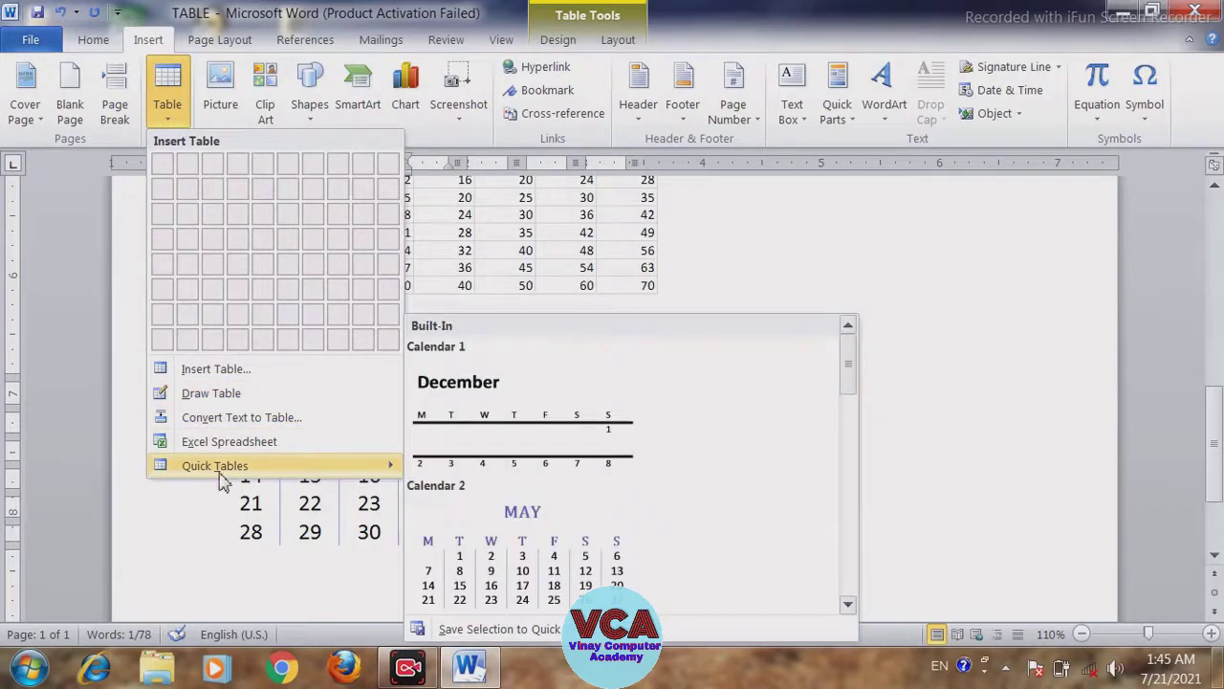
click(218, 524)
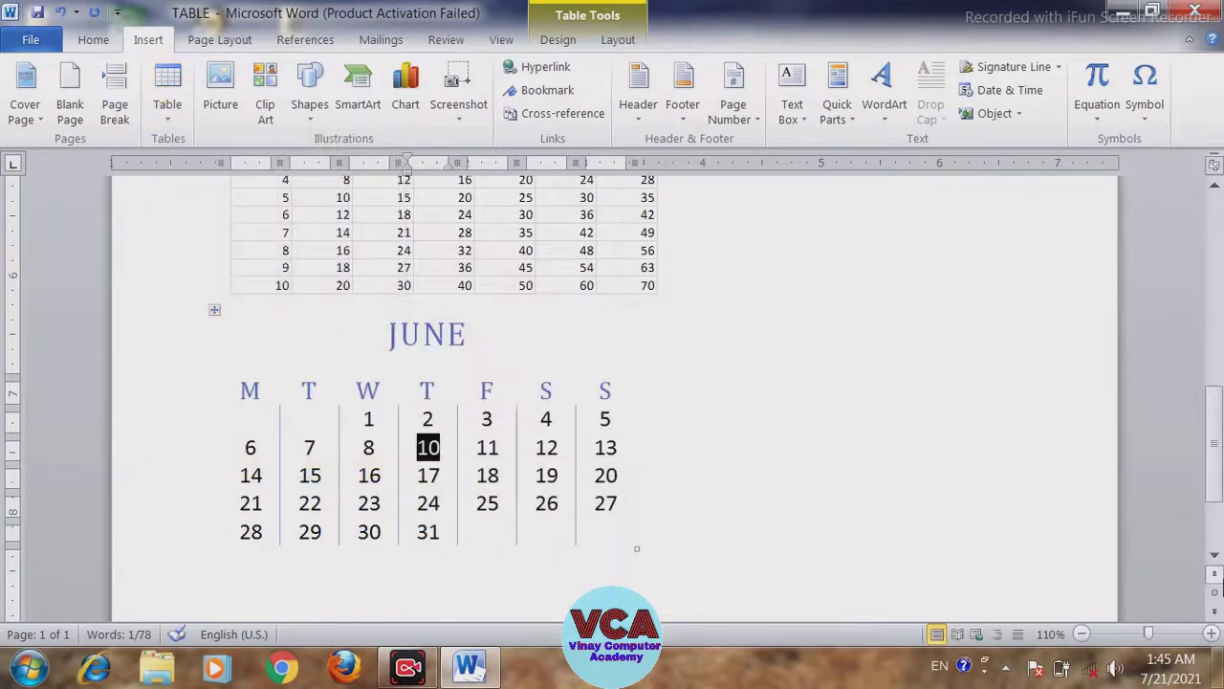
scroll(1215, 459, up, 2)
scroll(1215, 459, up, 10)
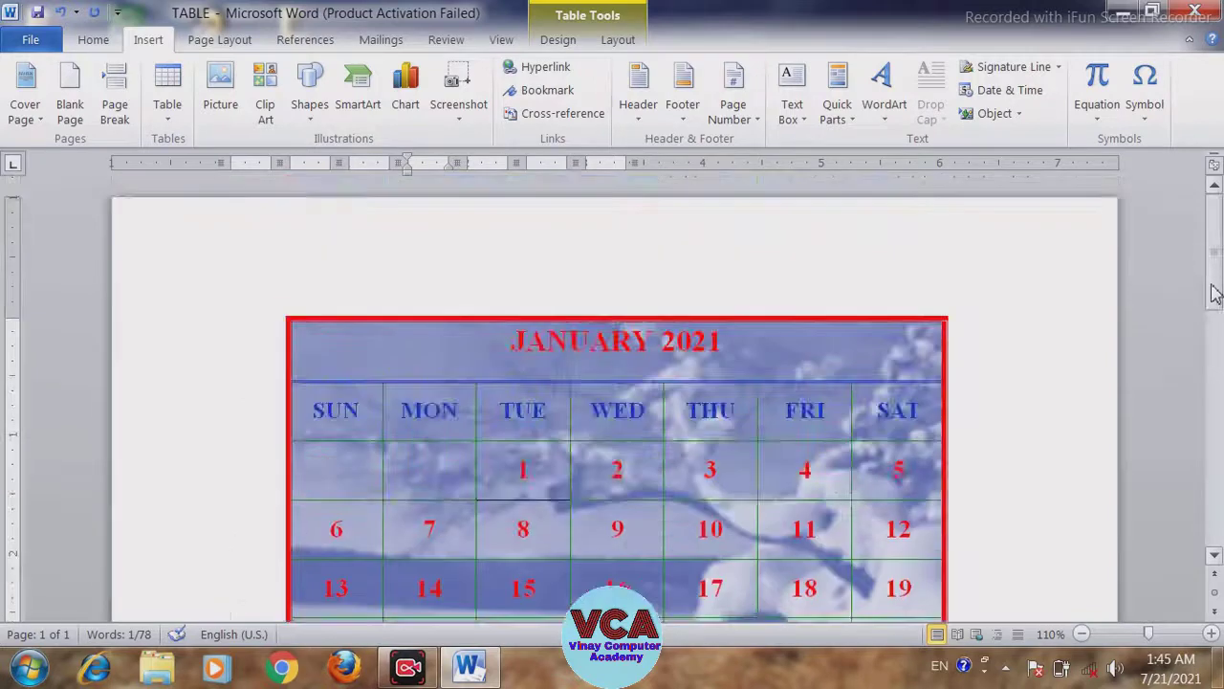
click(168, 119)
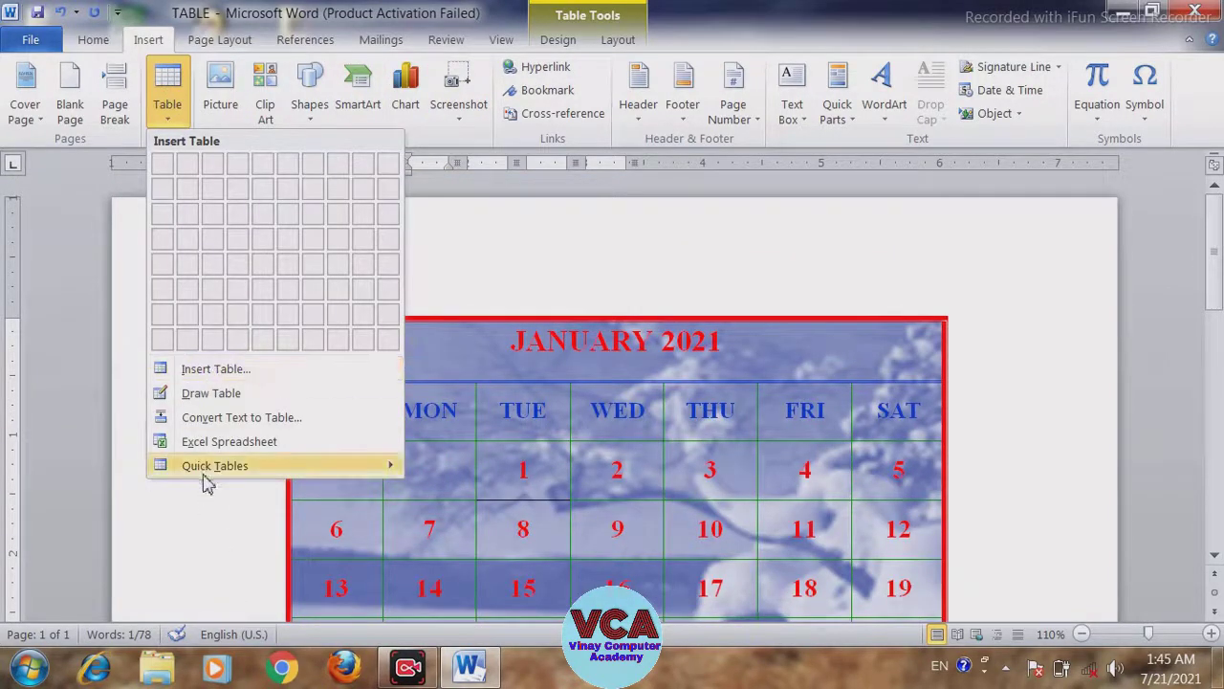
mouse_move(203, 471)
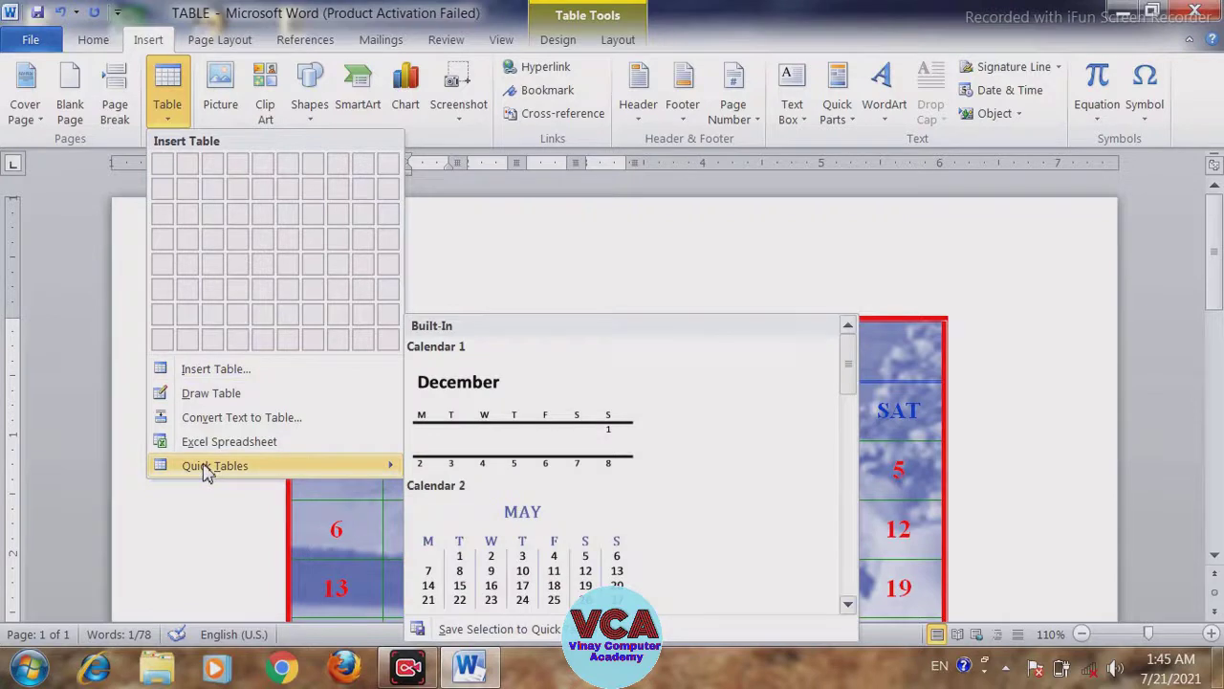
click(988, 381)
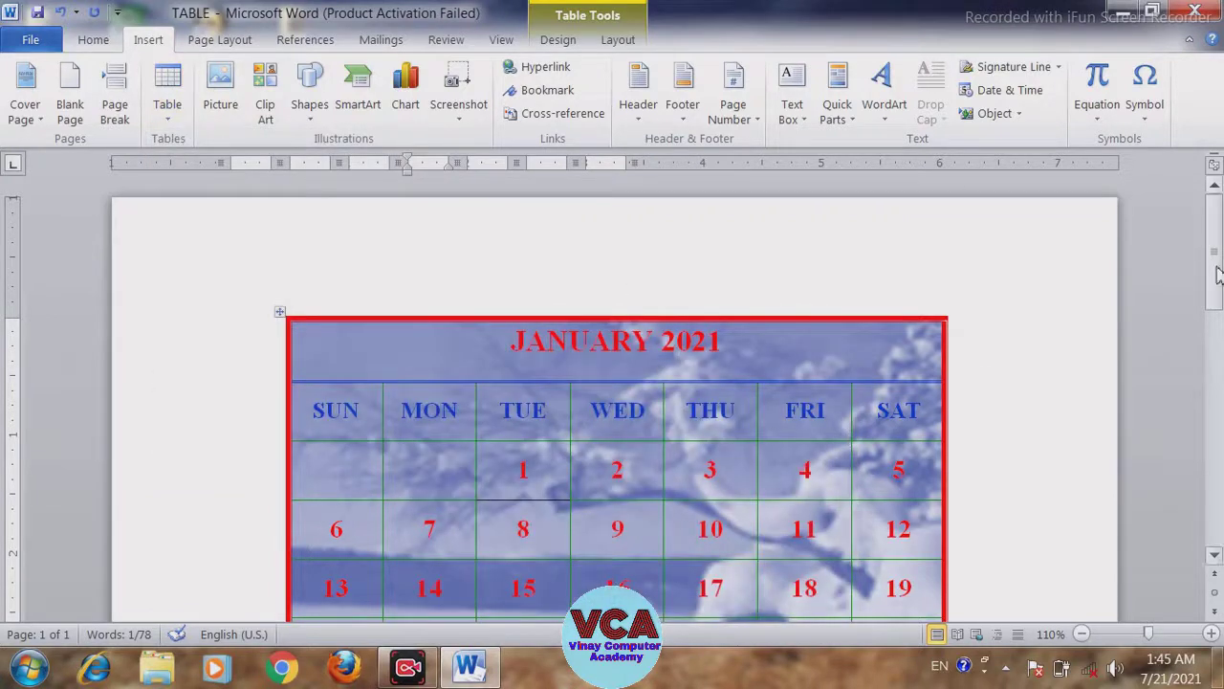